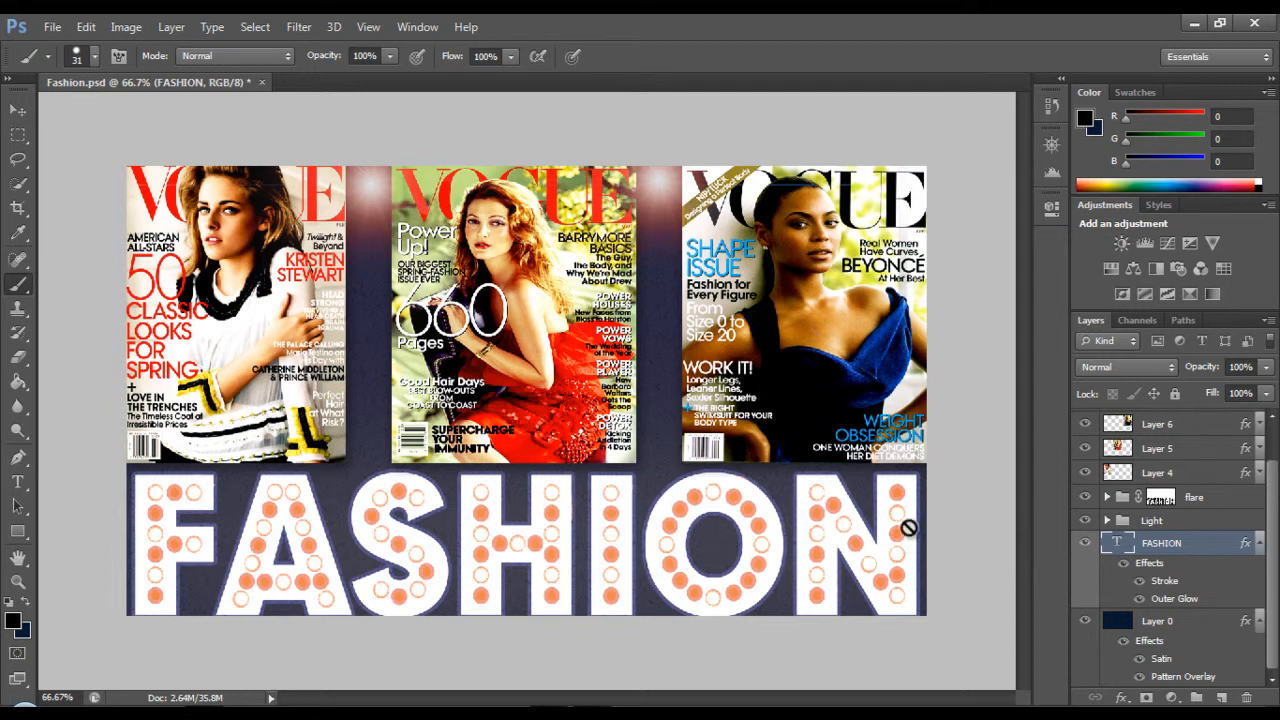
# Switch to the Fashion folder in Windows Explorer and review the magazine cover images, the PSD and the exported PNG.
pyautogui.click(204, 714)
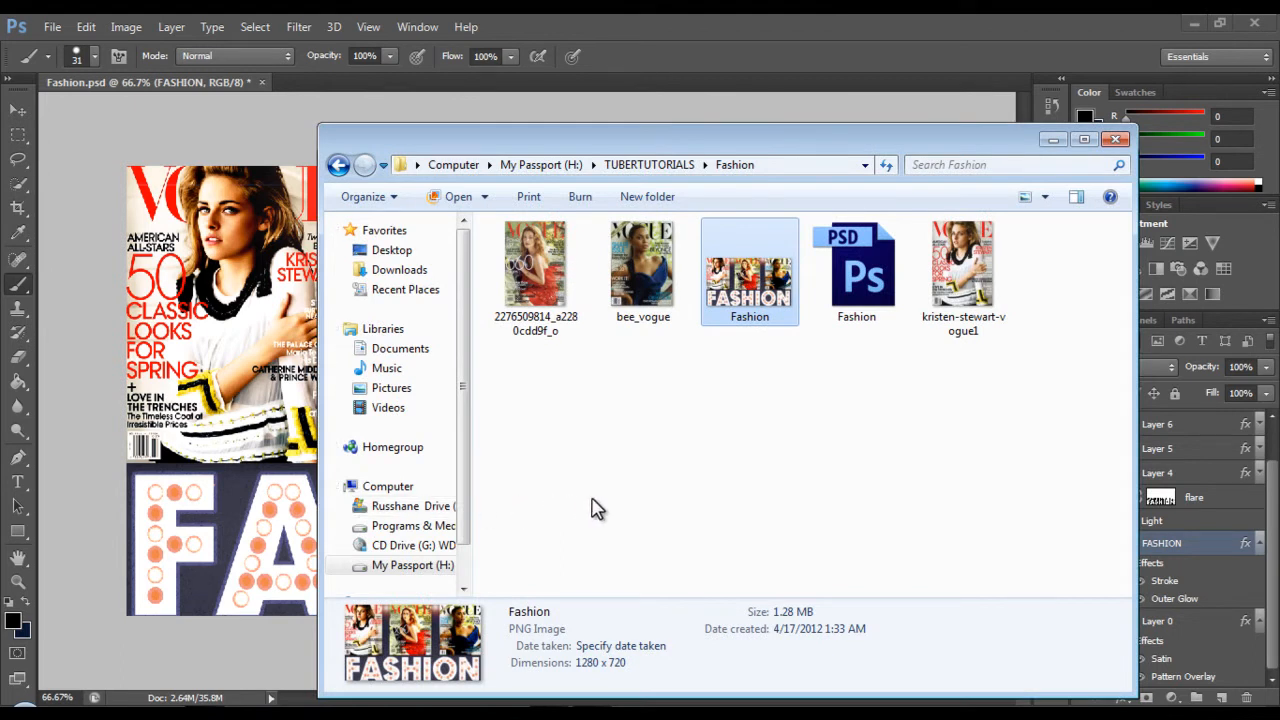
pyautogui.click(558, 305)
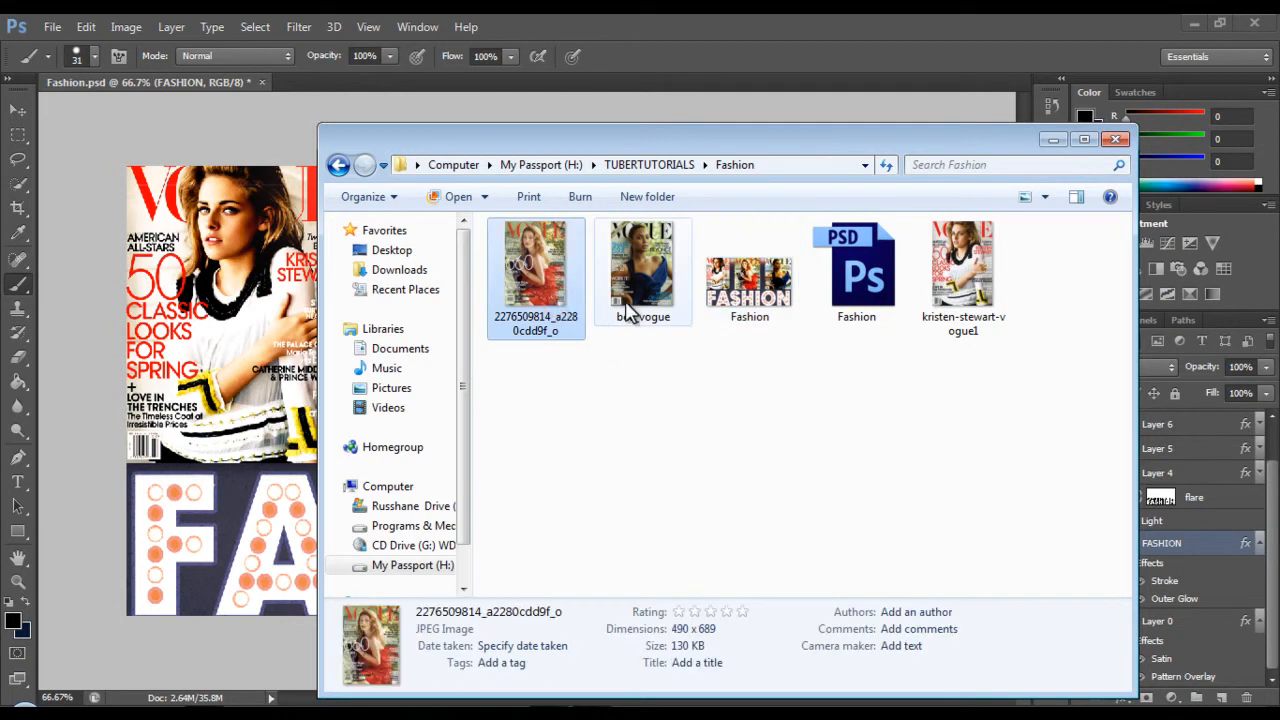
pyautogui.click(625, 310)
pyautogui.click(955, 295)
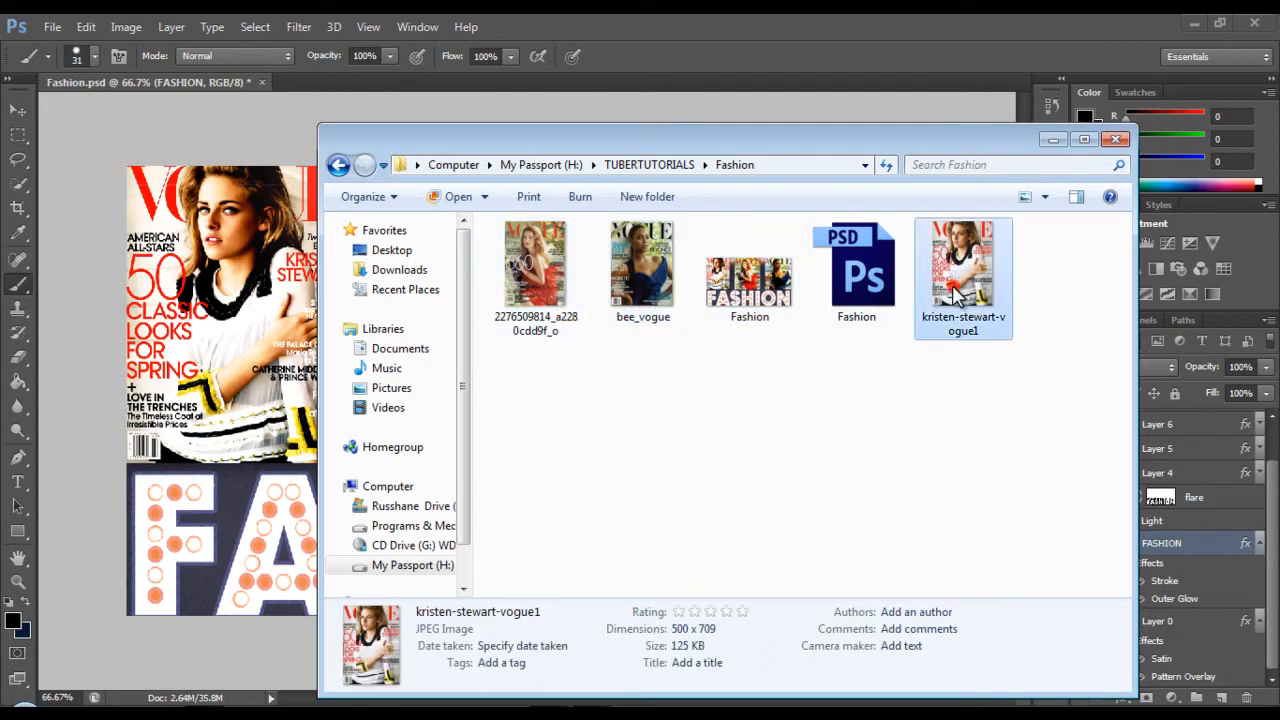
pyautogui.click(857, 303)
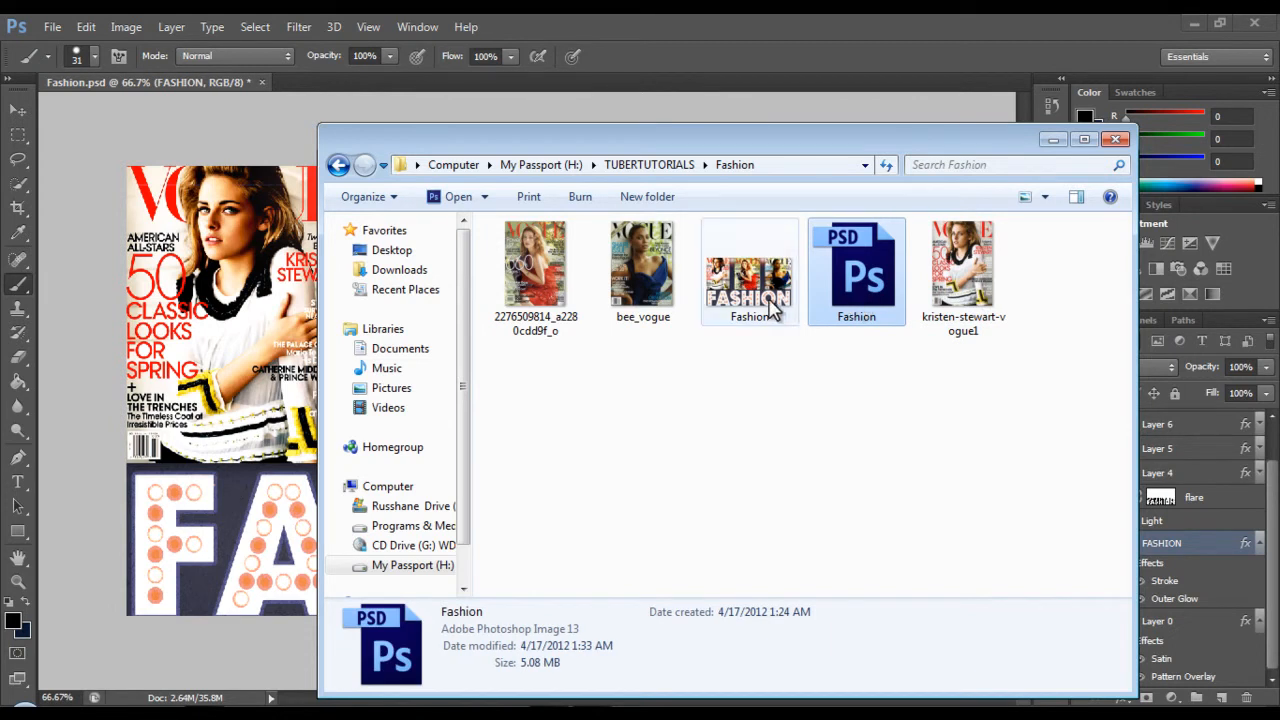
pyautogui.click(762, 305)
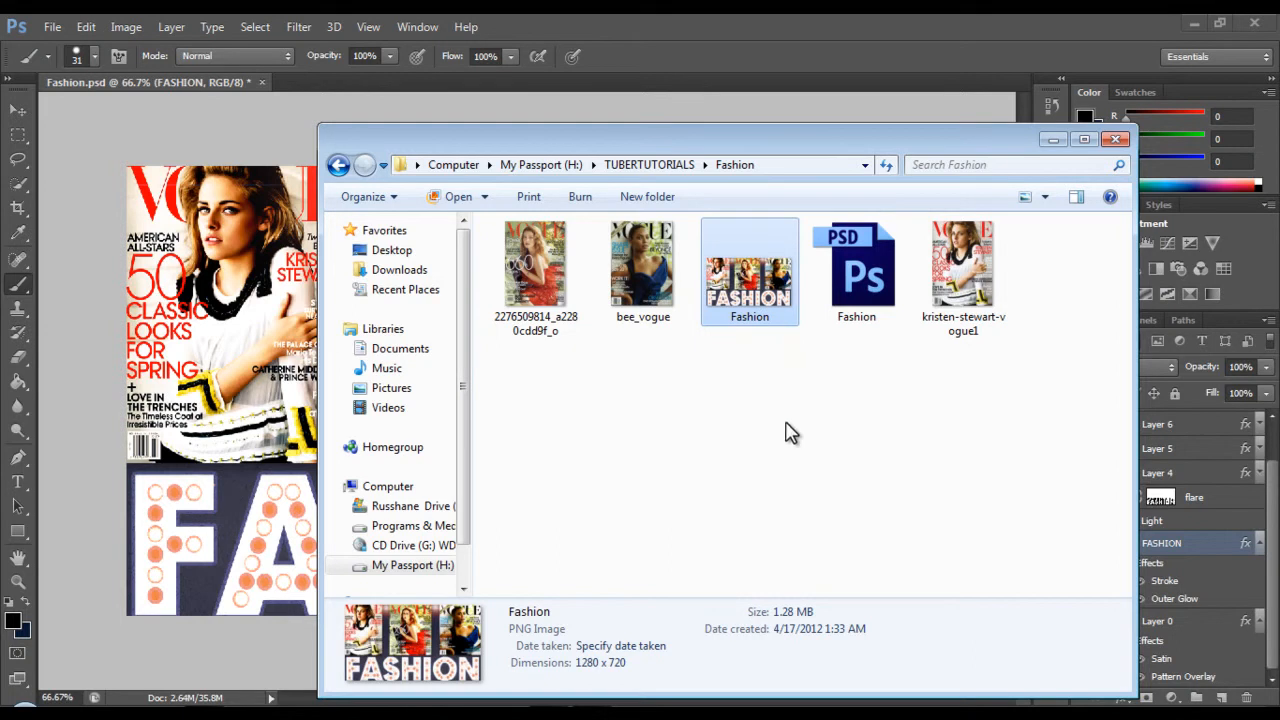
pyautogui.click(985, 38)
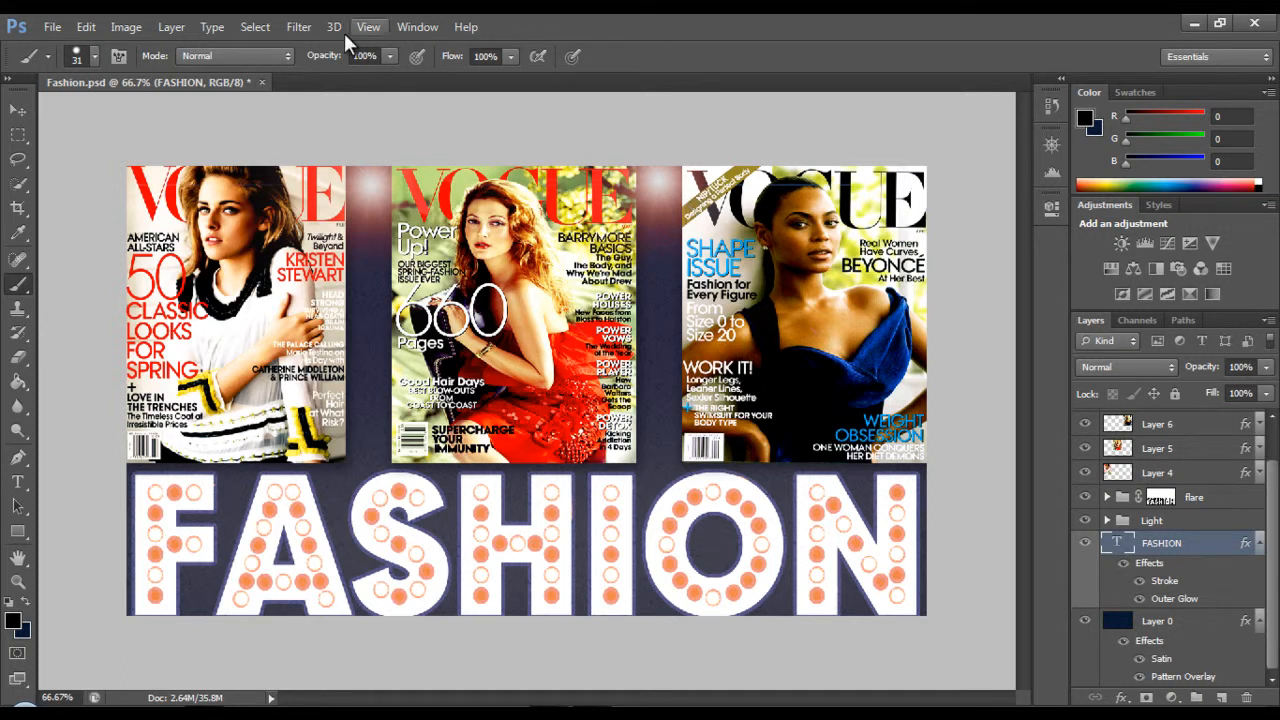
pyautogui.click(300, 28)
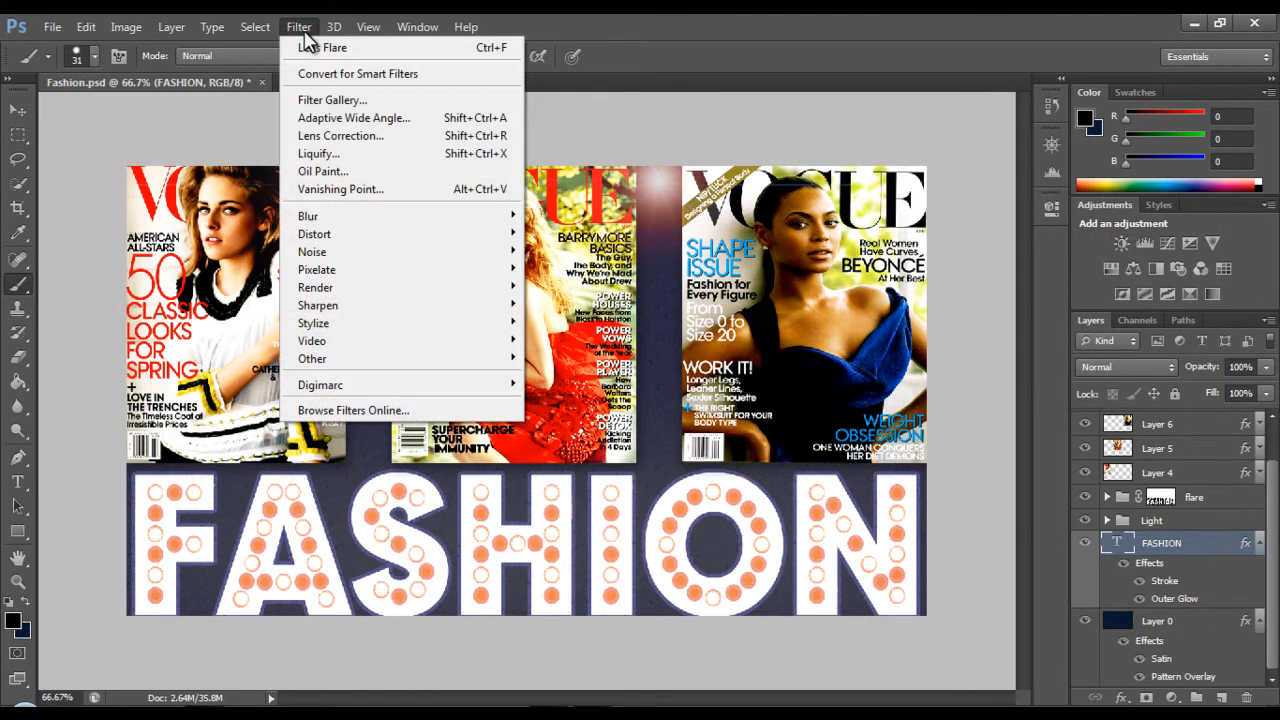
pyautogui.moveTo(337, 216)
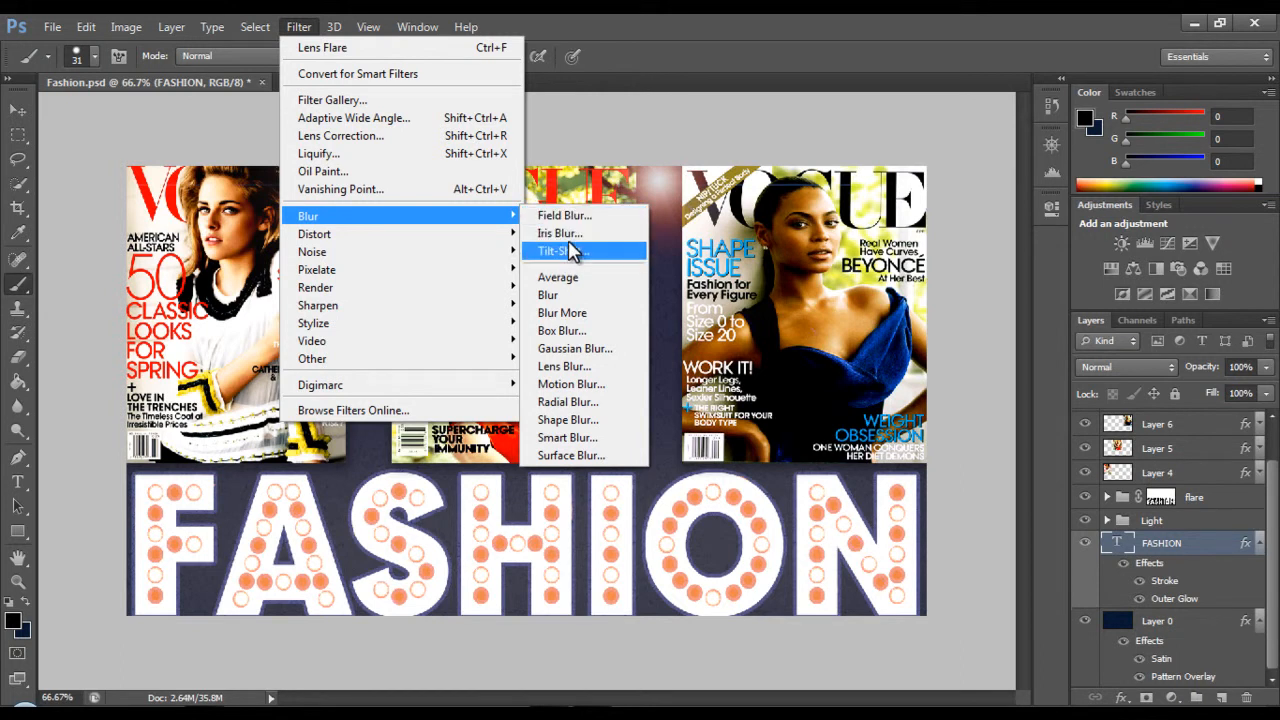
pyautogui.click(778, 26)
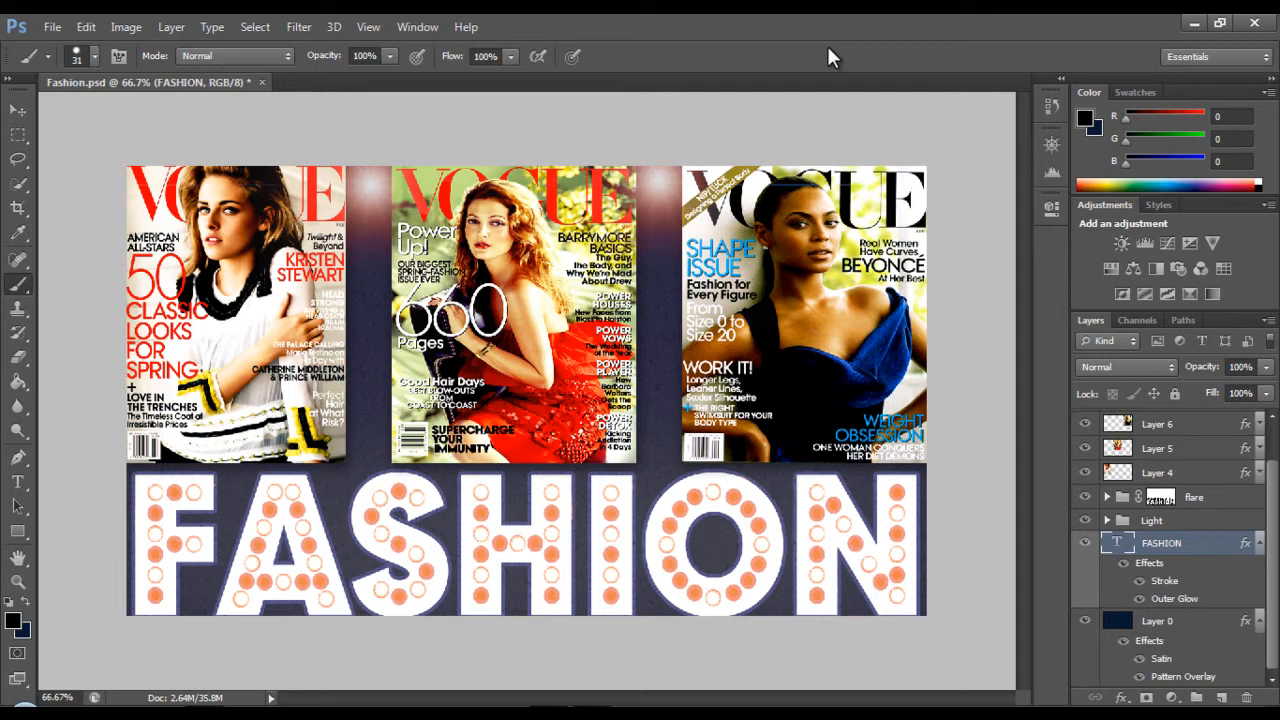
# Create a white 1280 x 720 pixel RGB document at 72 pixels/inch and convert its Background into a regular layer.
pyautogui.click(52, 27)
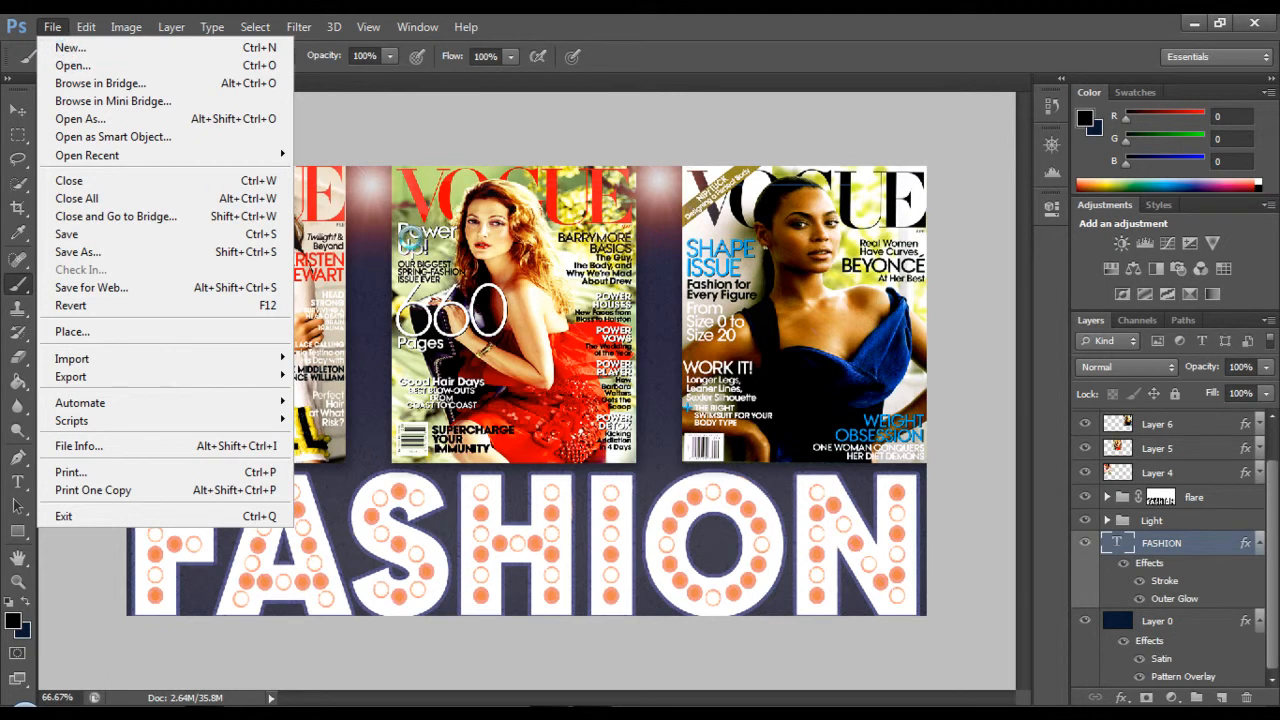
pyautogui.hotkey('ctrl', 'n')
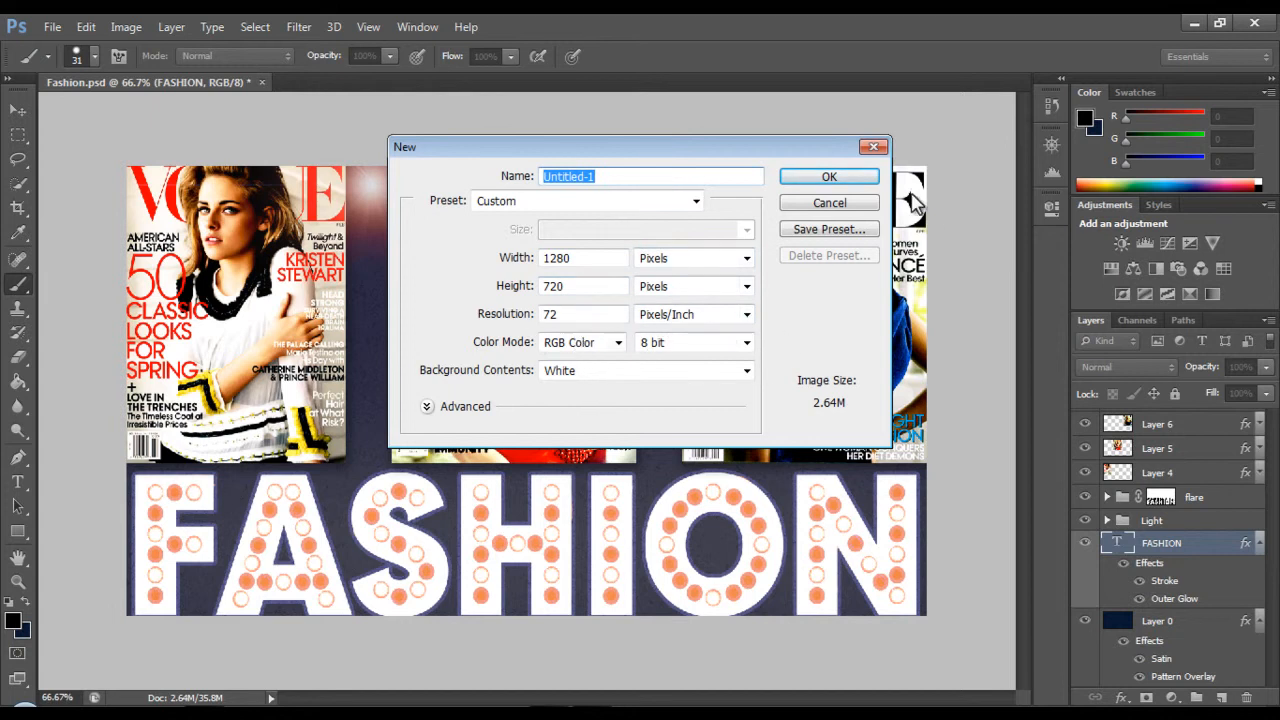
pyautogui.click(836, 176)
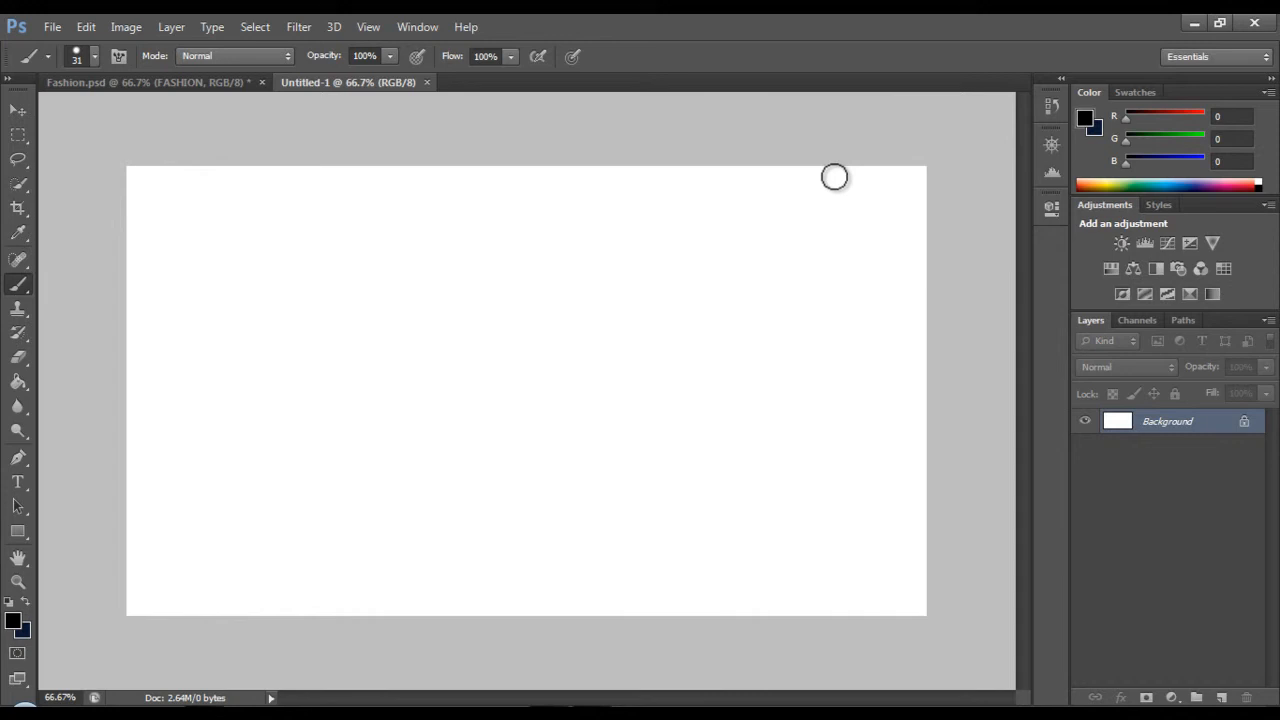
pyautogui.click(1166, 424)
pyautogui.click(1166, 424)
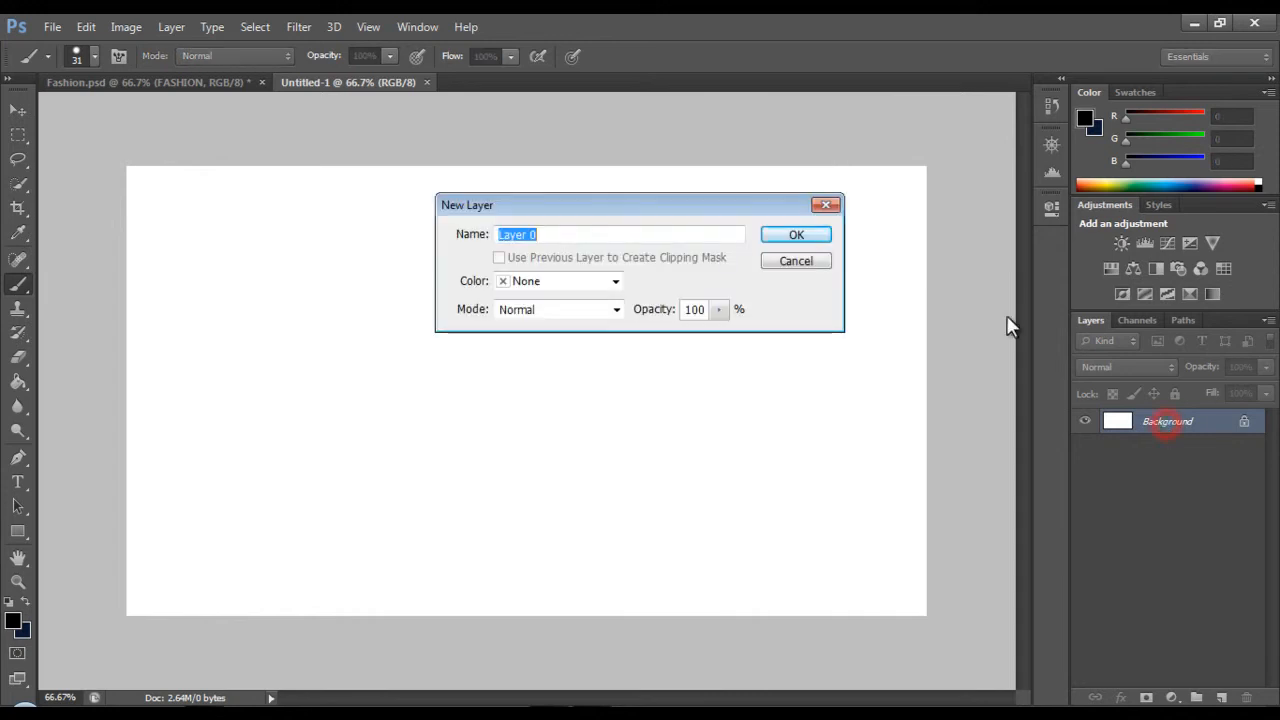
pyautogui.click(809, 238)
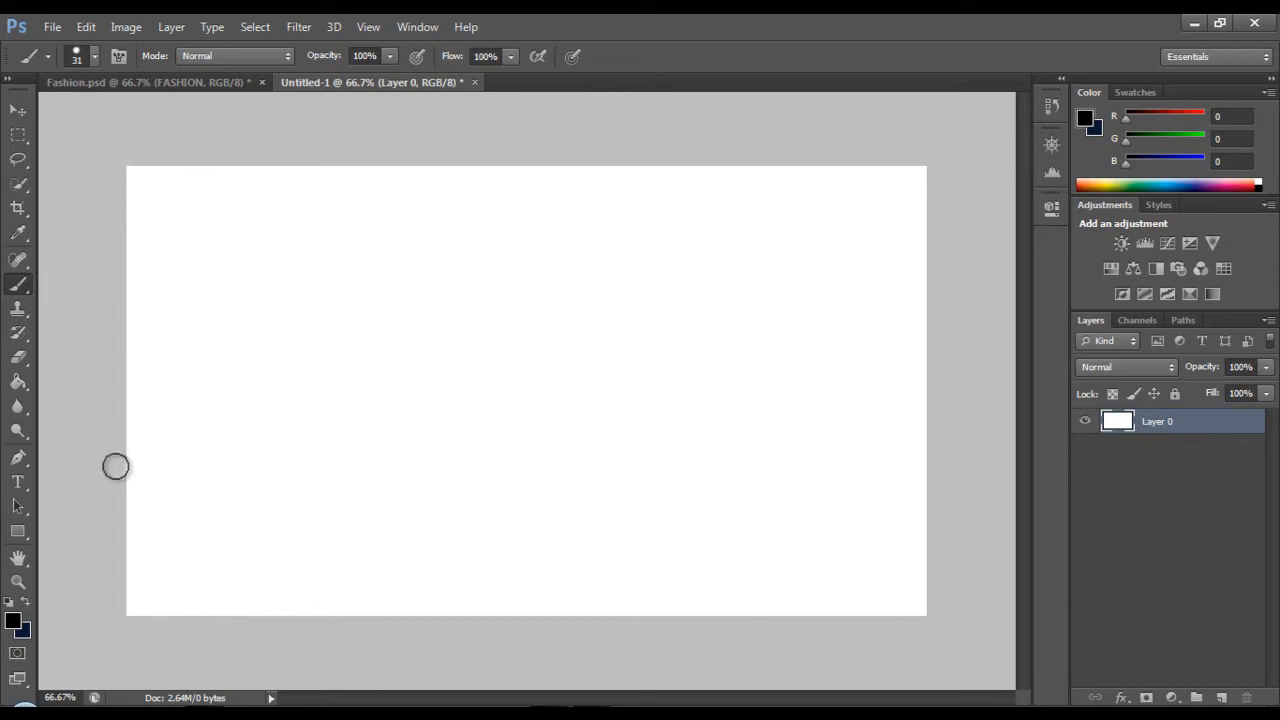
# Add the text FASHION in white Budmo Jiggler Regular at 272 pt and move it lower on the canvas.
pyautogui.click(19, 484)
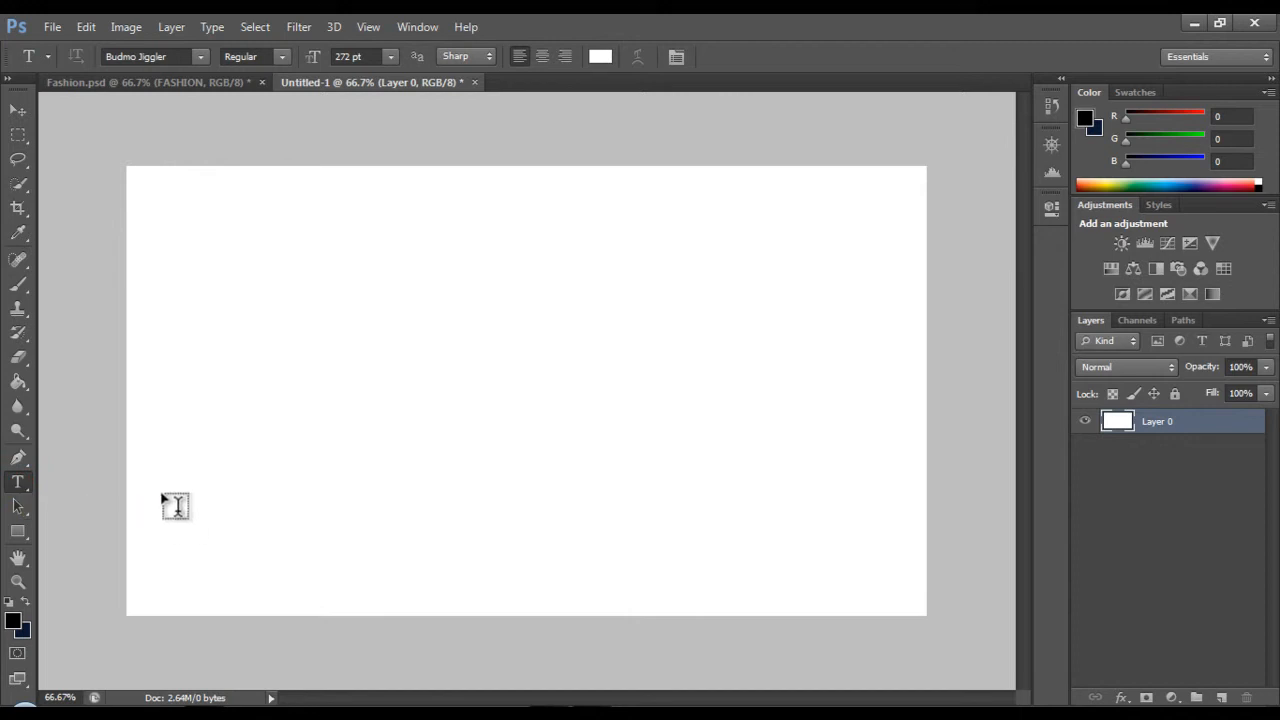
pyautogui.click(147, 468)
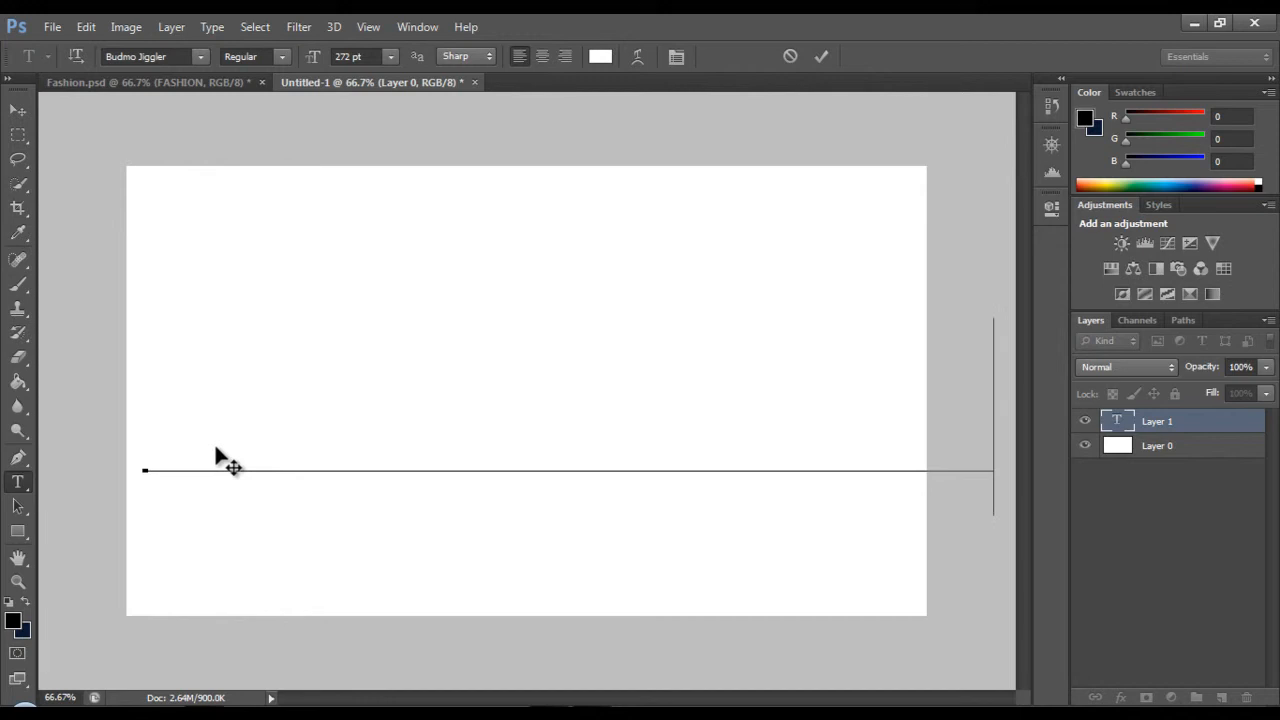
pyautogui.click(819, 56)
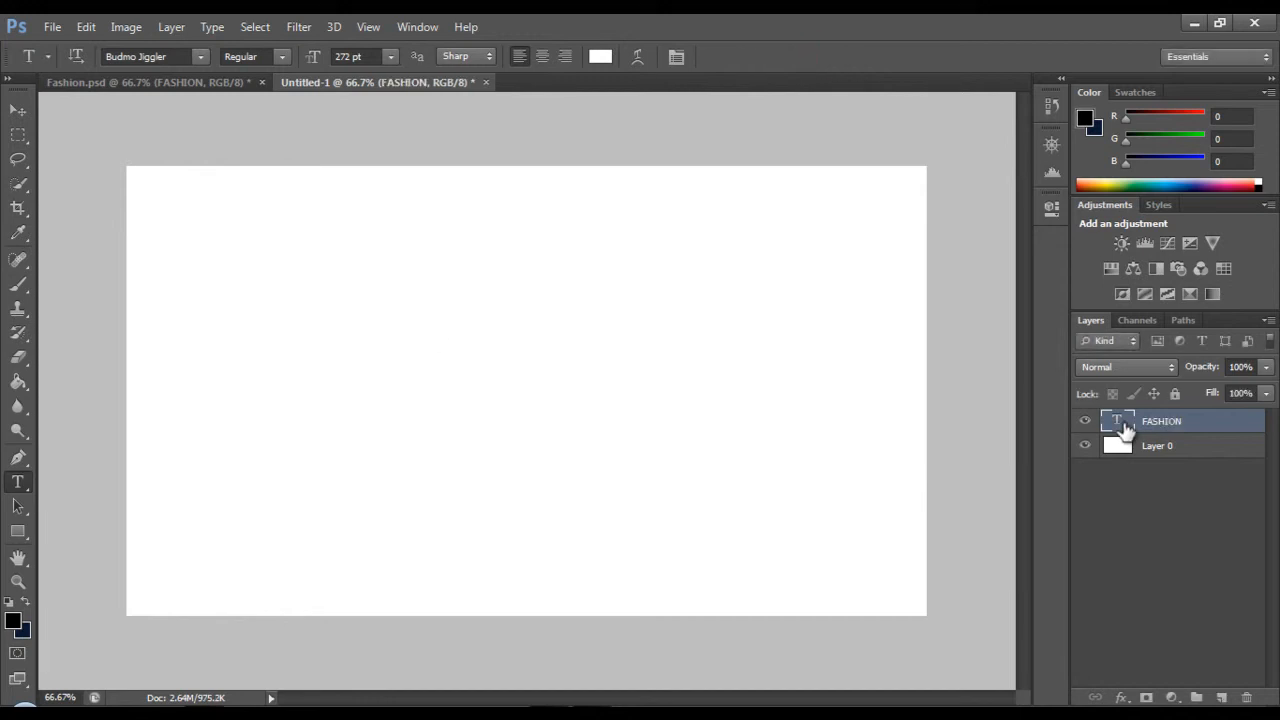
pyautogui.doubleClick(1117, 421)
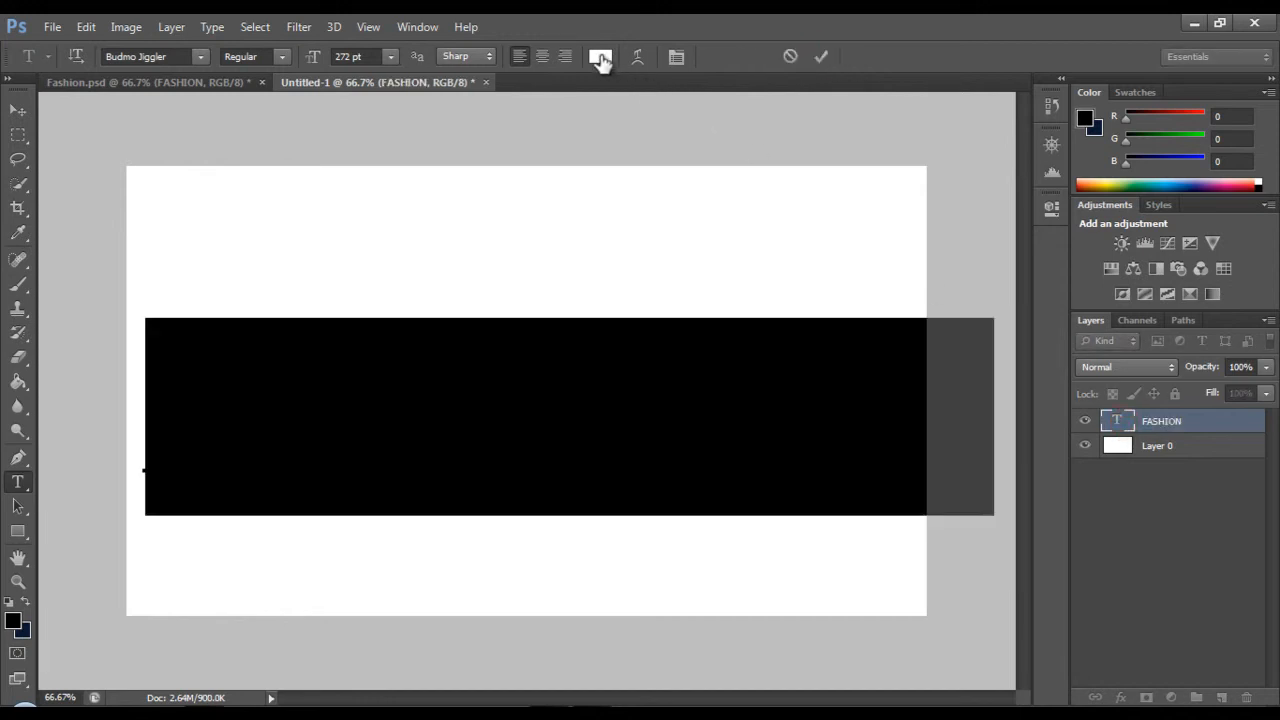
pyautogui.click(821, 56)
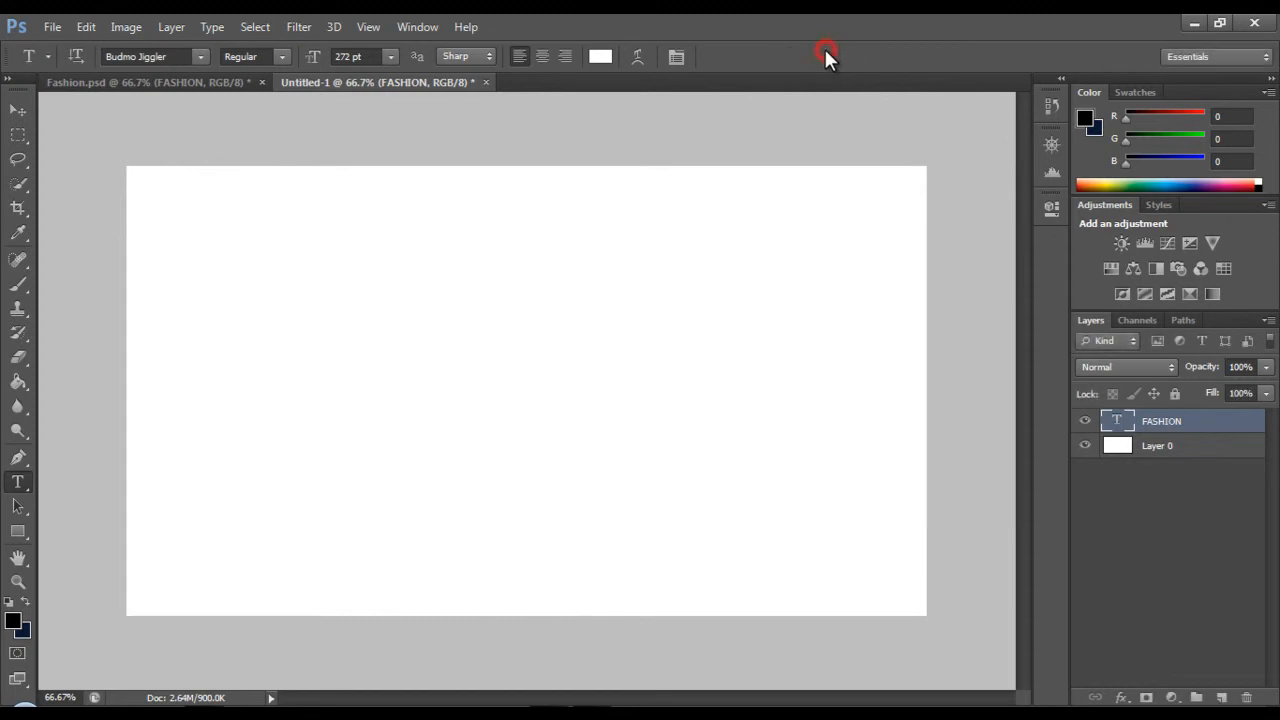
pyautogui.click(18, 108)
pyautogui.moveTo(535, 466)
pyautogui.mouseDown()
pyautogui.moveTo(522, 500)
pyautogui.moveTo(532, 519)
pyautogui.mouseUp()
# Fill Layer 0 with black using the Paint Bucket tool.
pyautogui.click(1148, 448)
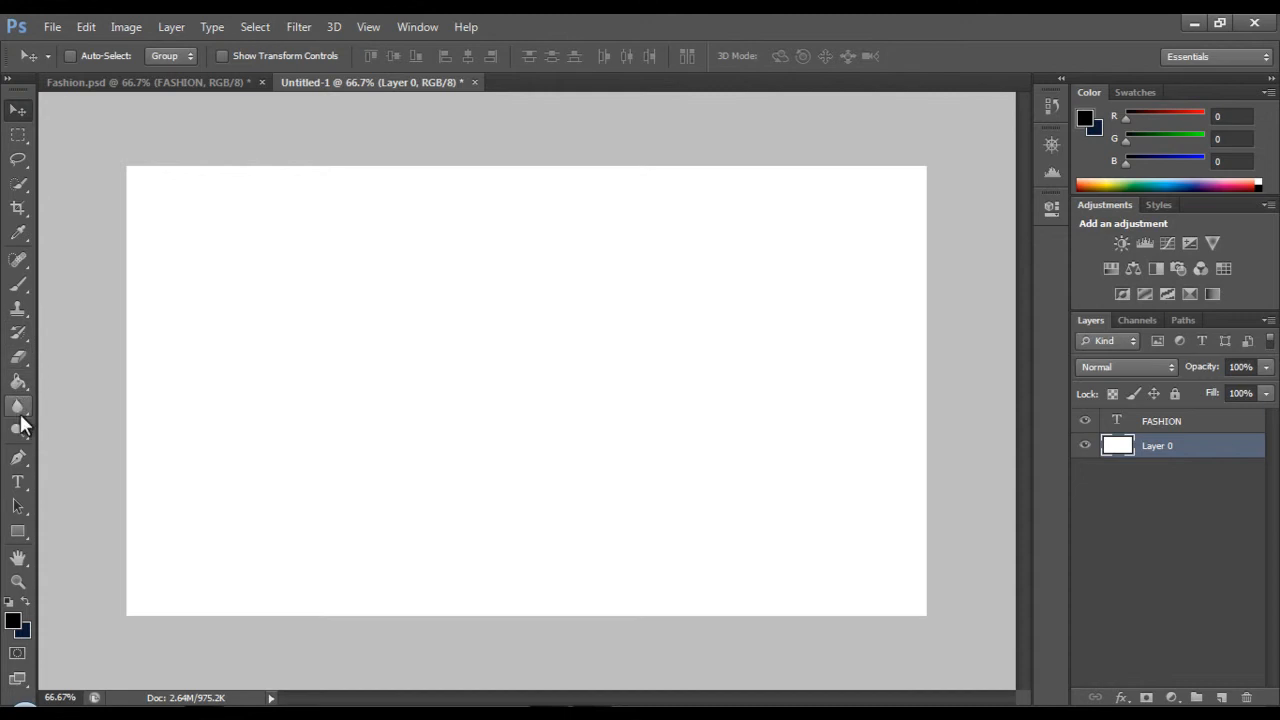
pyautogui.click(19, 383)
pyautogui.click(278, 376)
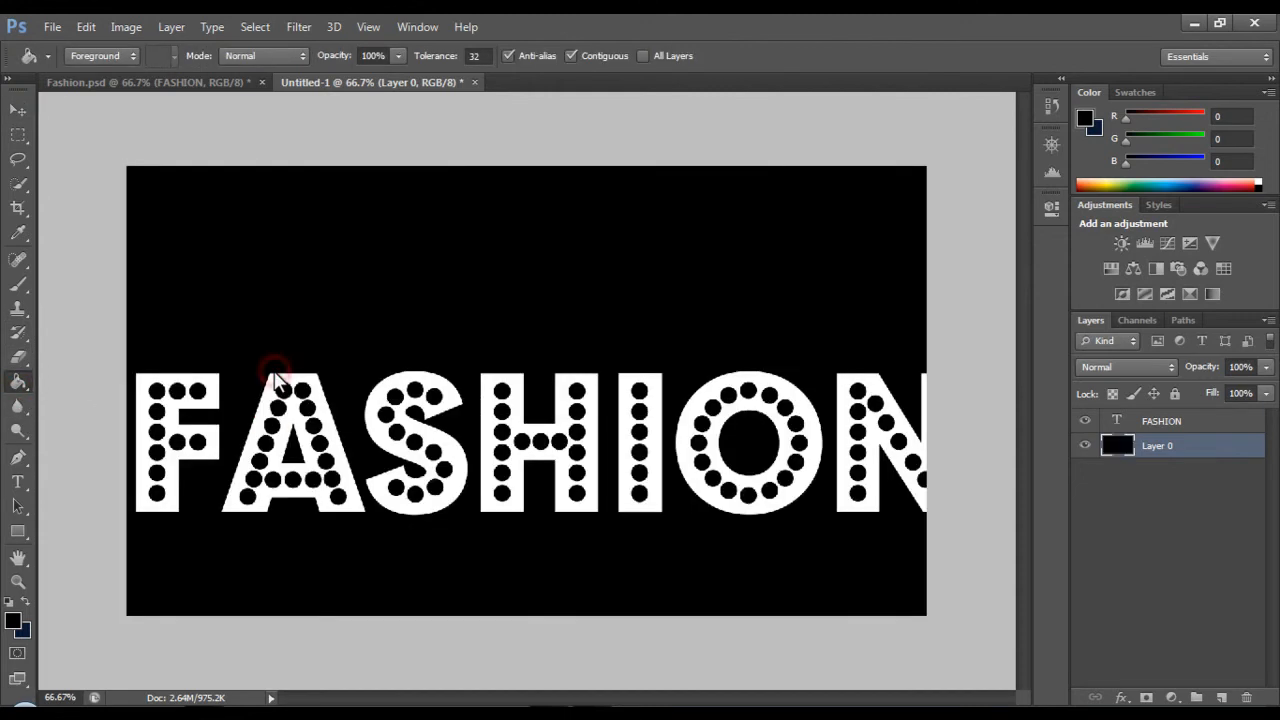
# Move the FASHION text to the canvas's lower edge and scale it to 94.36% width and 99.91% height to fit the canvas width.
pyautogui.click(1168, 423)
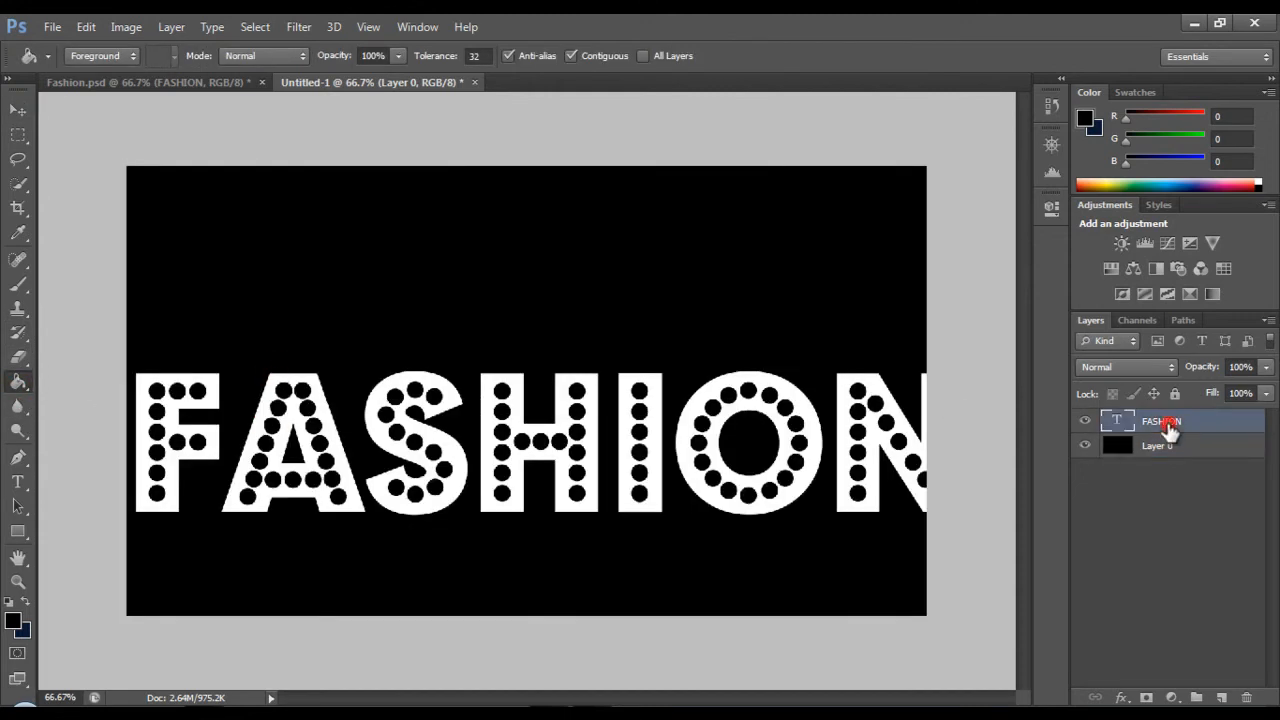
pyautogui.click(18, 109)
pyautogui.moveTo(739, 467); pyautogui.dragTo(725, 497)
pyautogui.moveTo(727, 537); pyautogui.dragTo(727, 567)
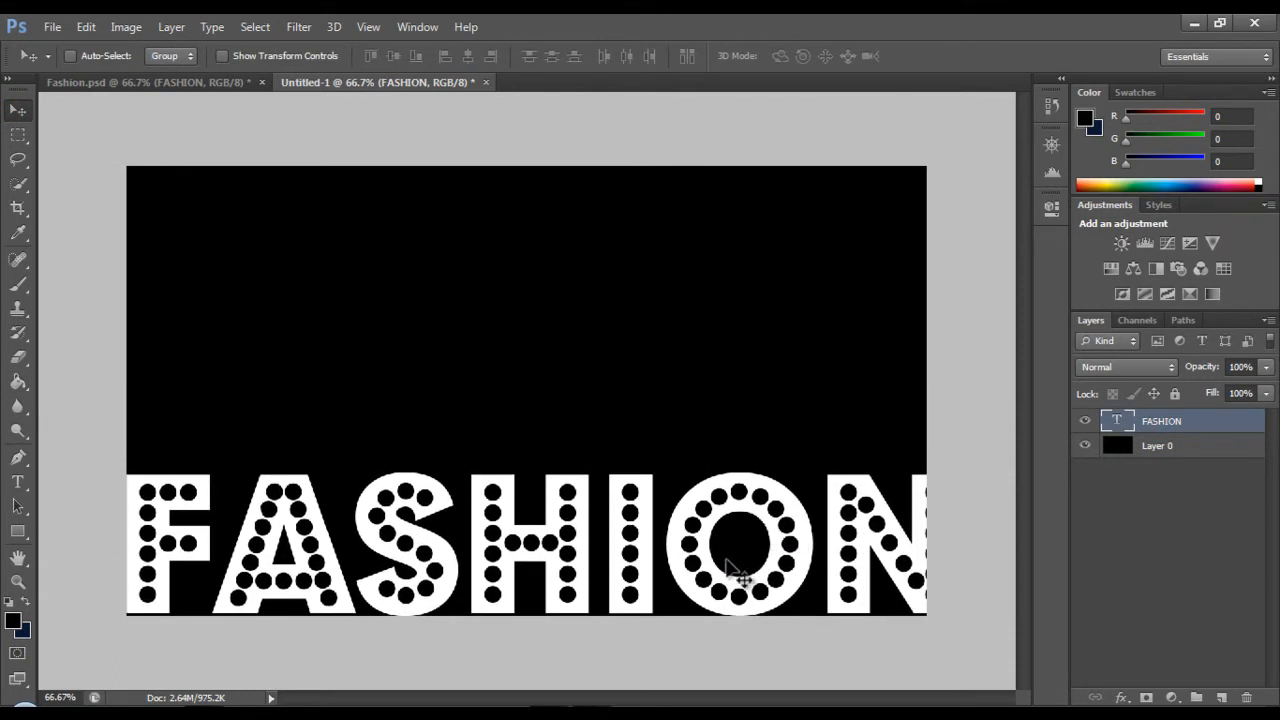
pyautogui.hotkey('ctrl', 't')
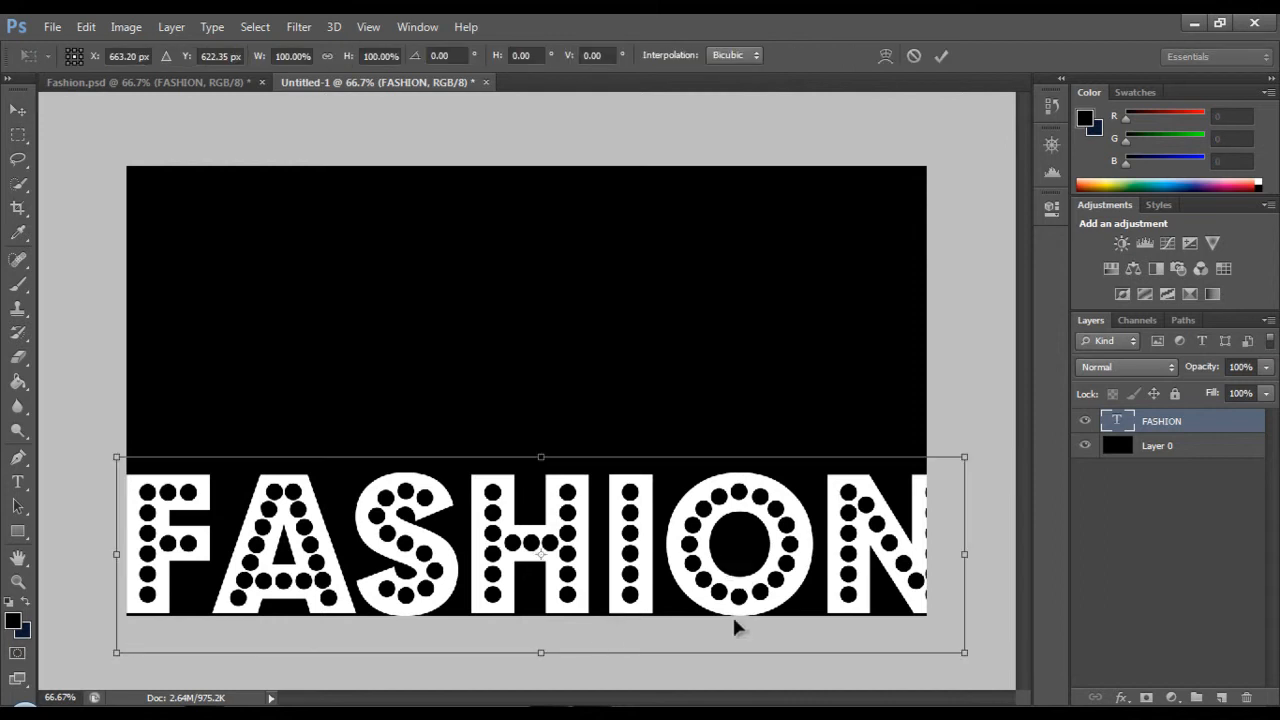
pyautogui.moveTo(961, 556); pyautogui.dragTo(926, 562)
pyautogui.moveTo(145, 556); pyautogui.dragTo(127, 556)
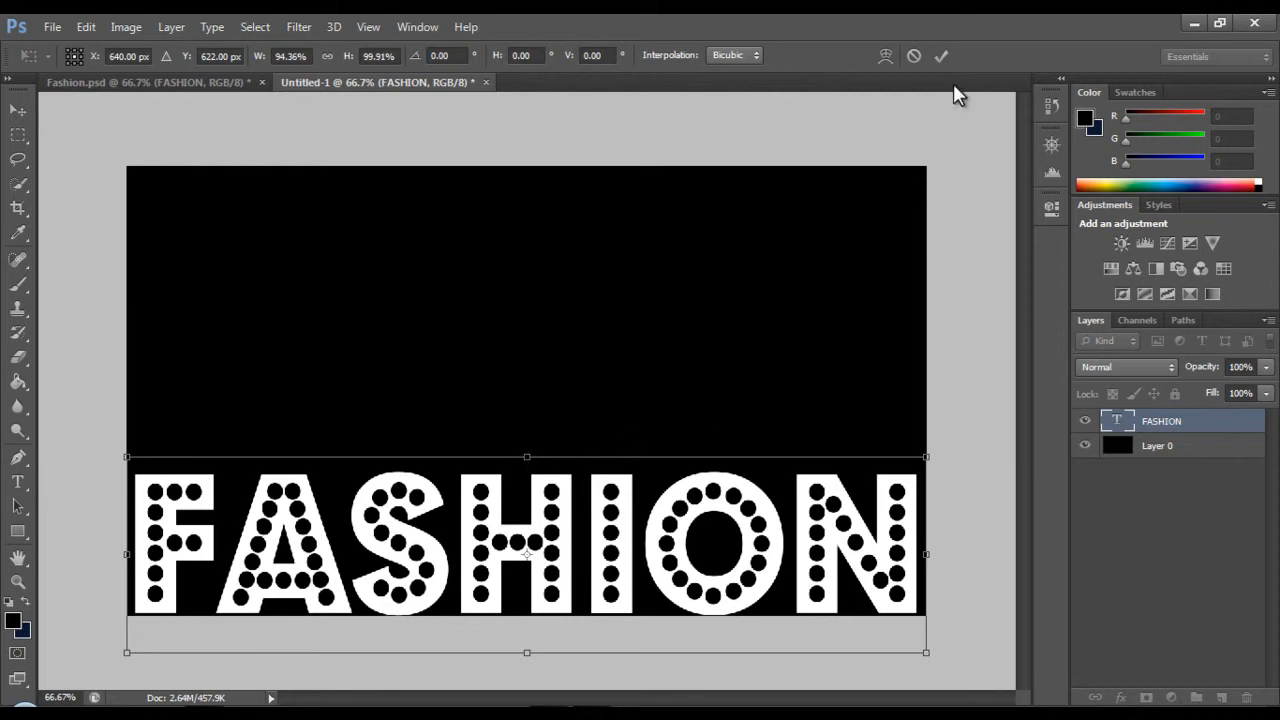
pyautogui.click(941, 56)
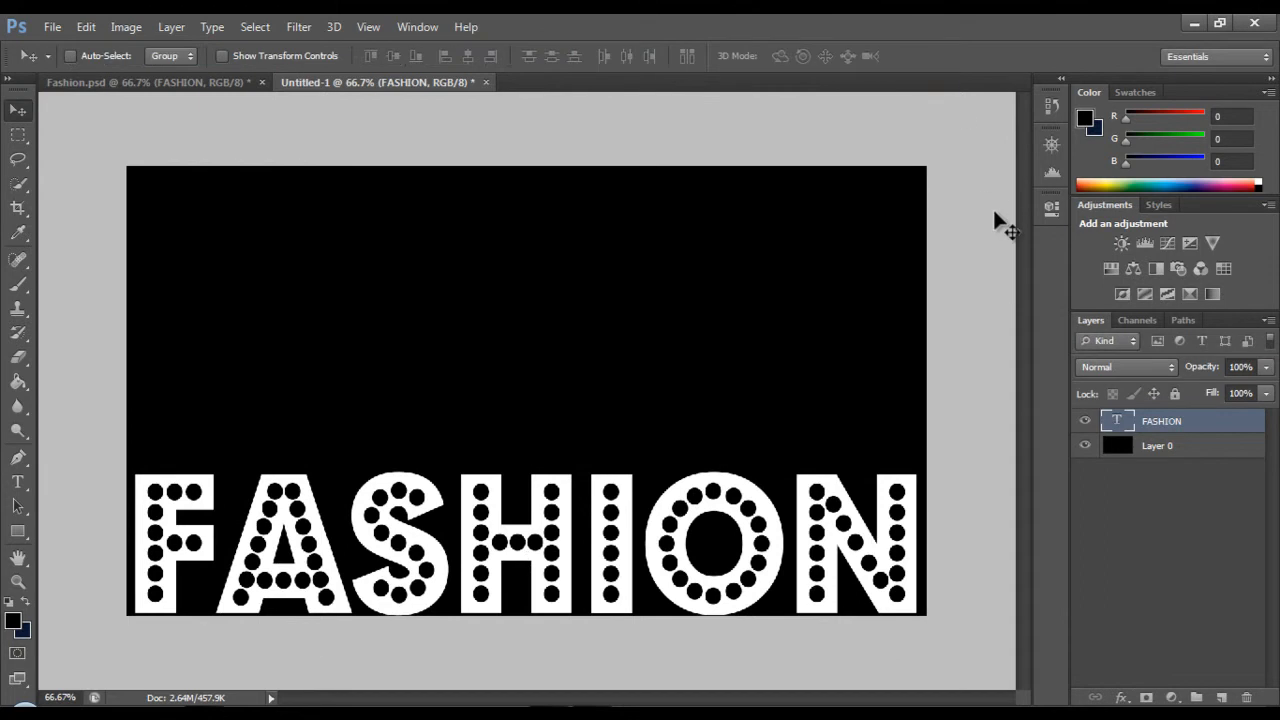
# Close Fashion.psd and add a new layer named light above the FASHION text layer in the new document.
pyautogui.click(262, 84)
pyautogui.click(674, 290)
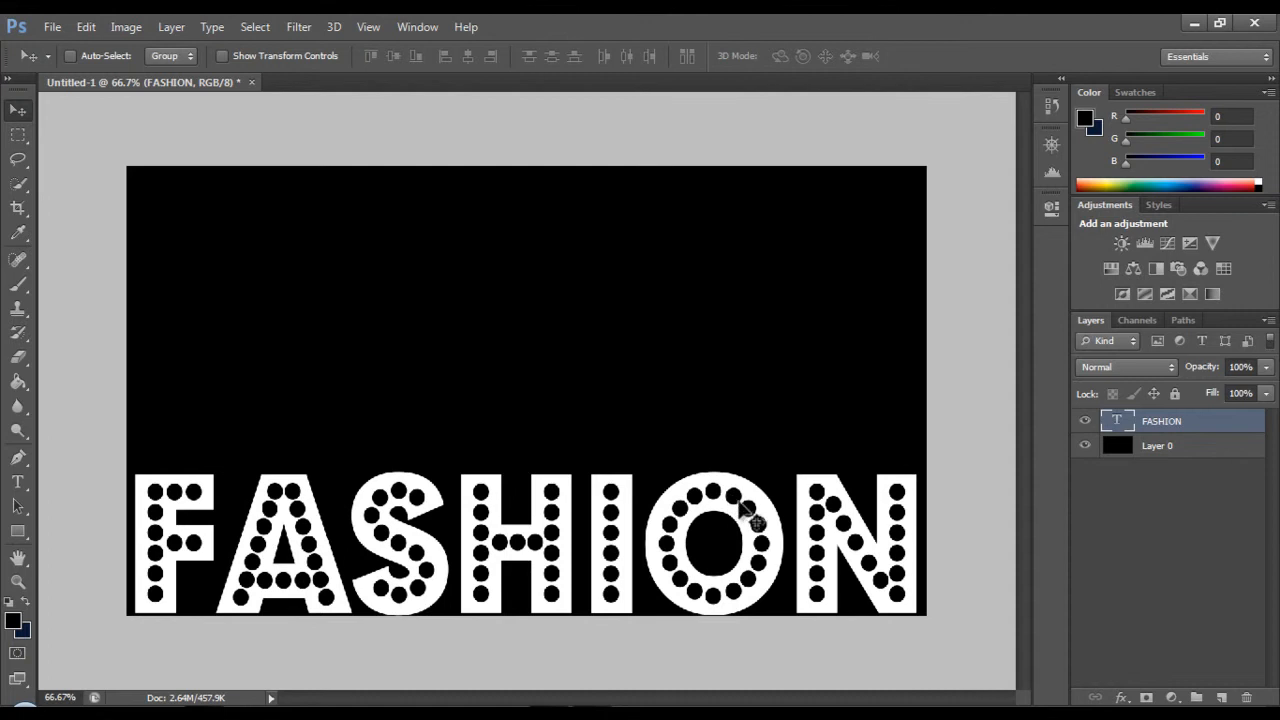
pyautogui.click(1222, 698)
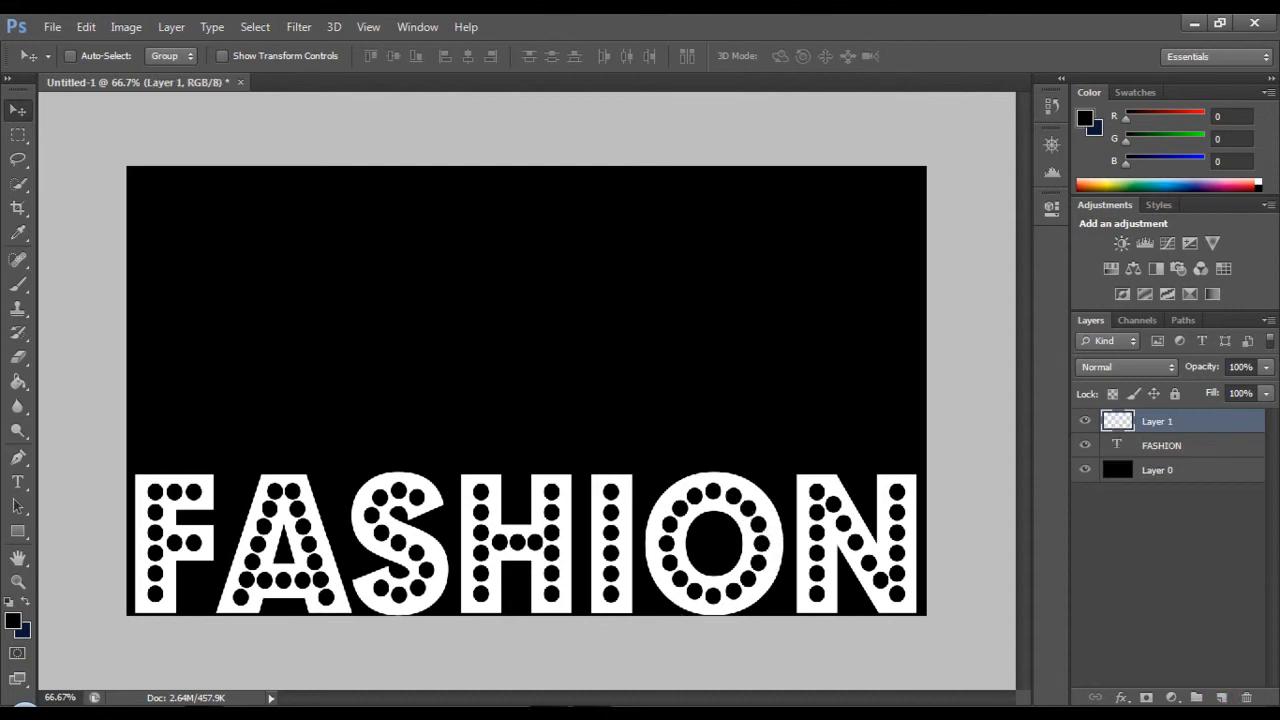
pyautogui.doubleClick(1160, 424)
pyautogui.press('BackSpace')
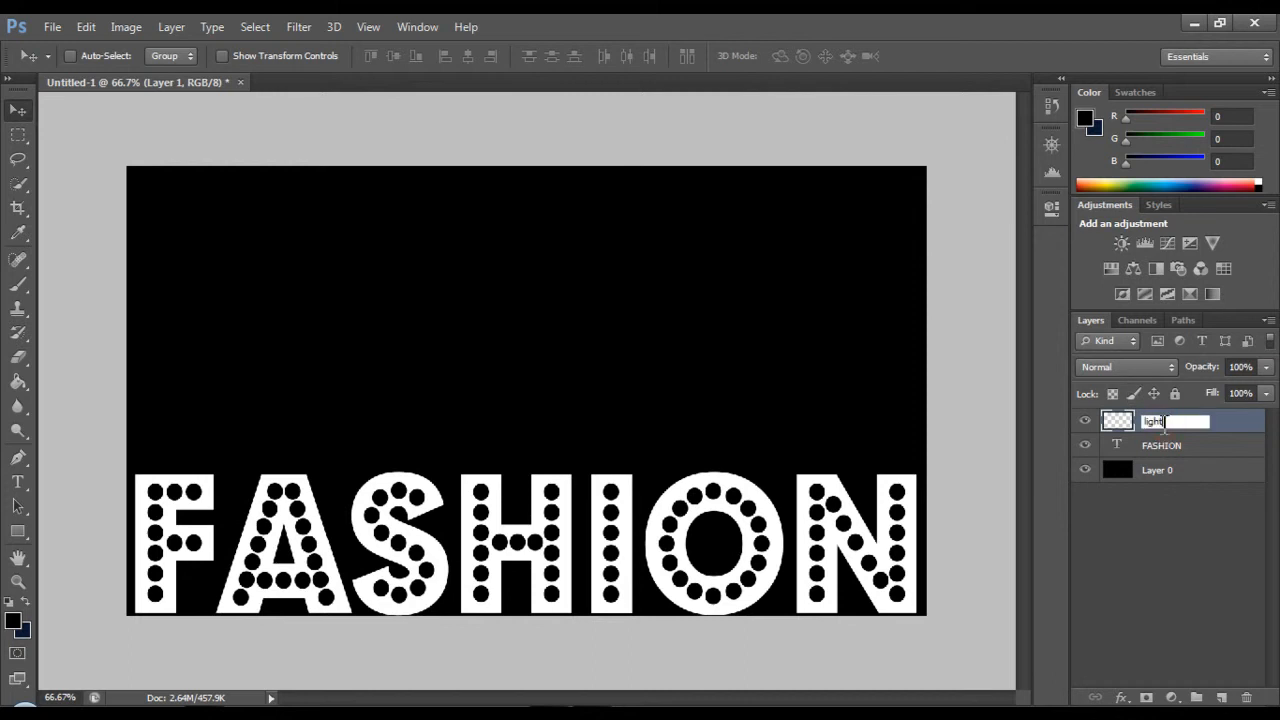
pyautogui.press('Return')
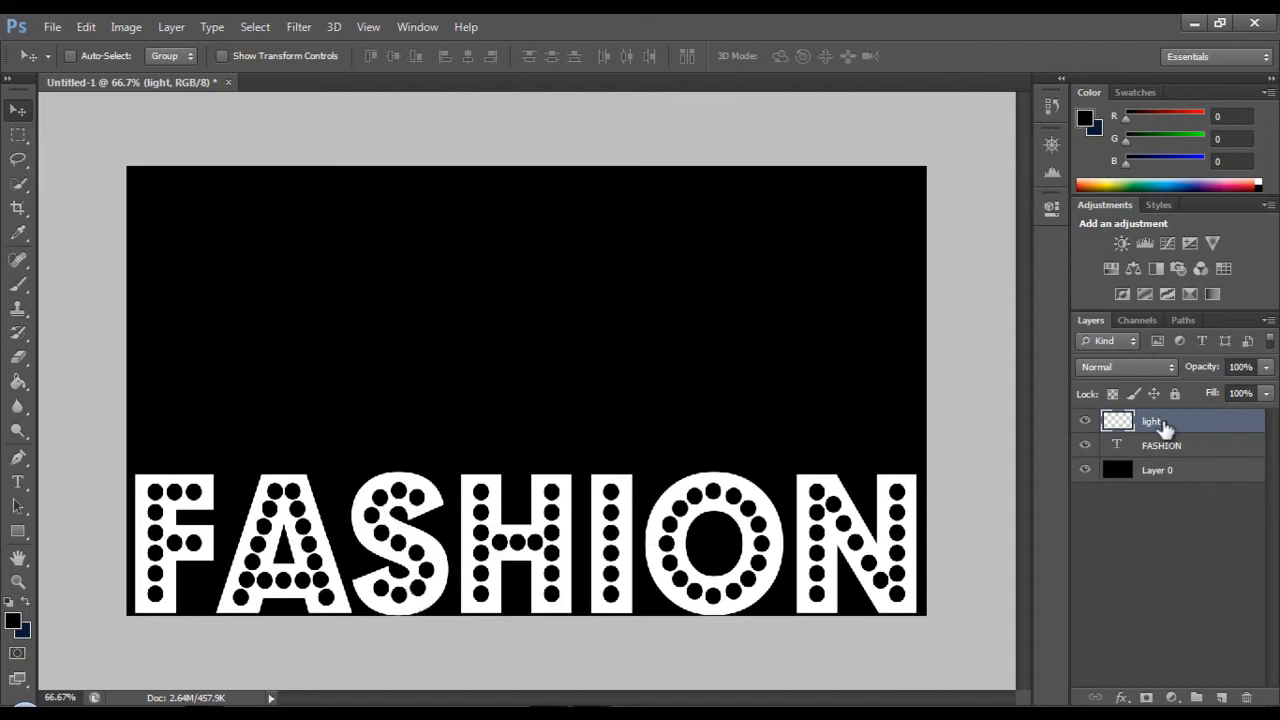
# Set the foreground color to orange ea6a0c.
pyautogui.click(12, 621)
pyautogui.moveTo(846, 354)
pyautogui.mouseDown()
pyautogui.moveTo(836, 318)
pyautogui.moveTo(849, 331)
pyautogui.mouseUp()
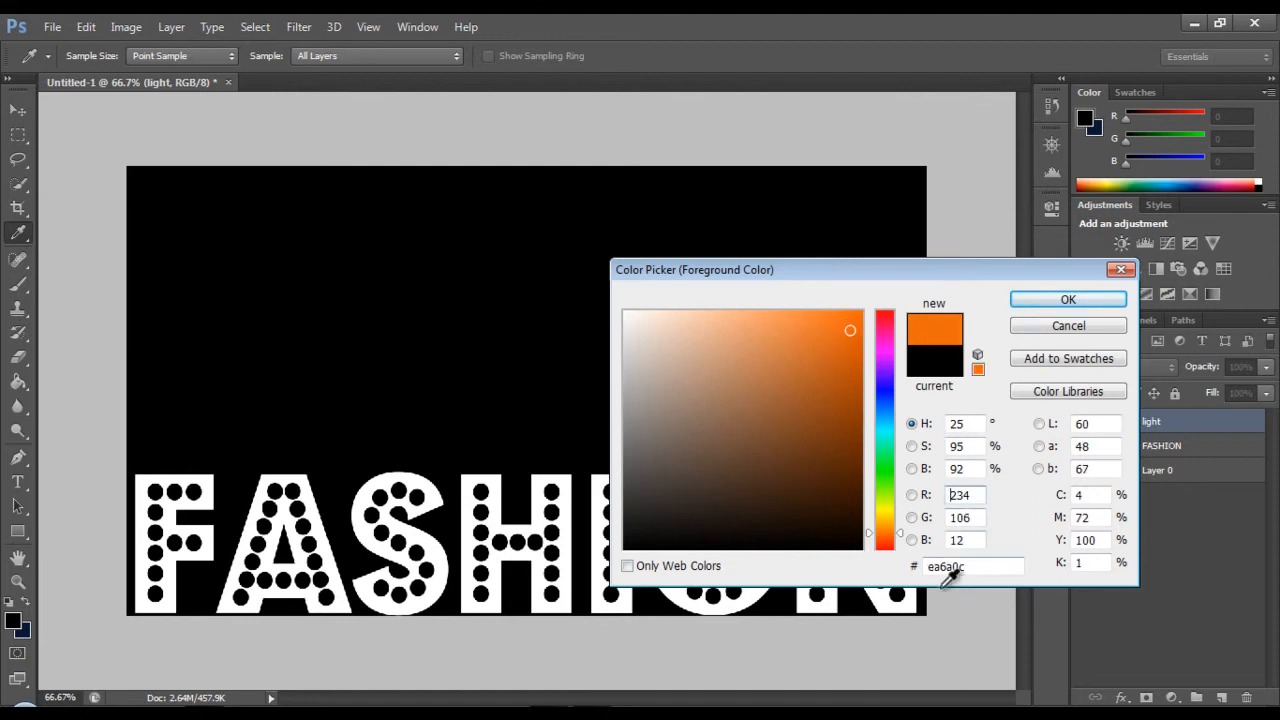
pyautogui.click(1043, 300)
pyautogui.press('v')
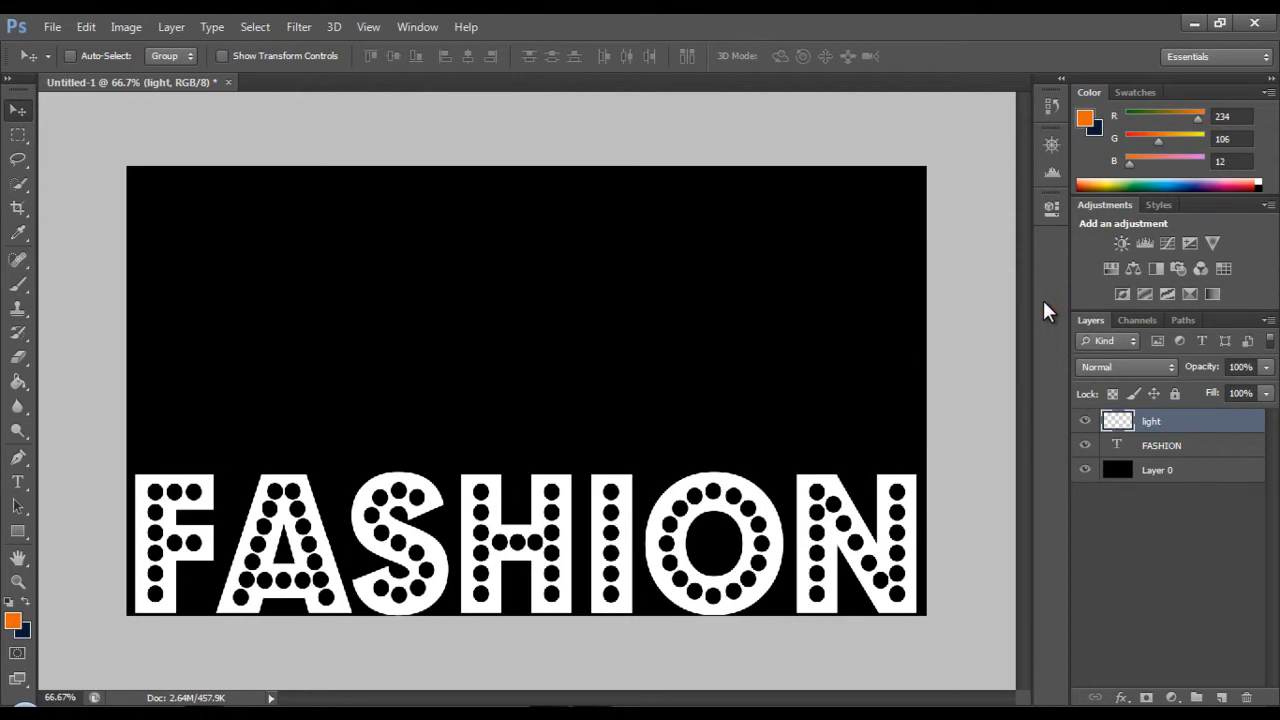
# Draw a rectangular marquee selection around the upper-left bulb hole of the letter F.
pyautogui.click(18, 136)
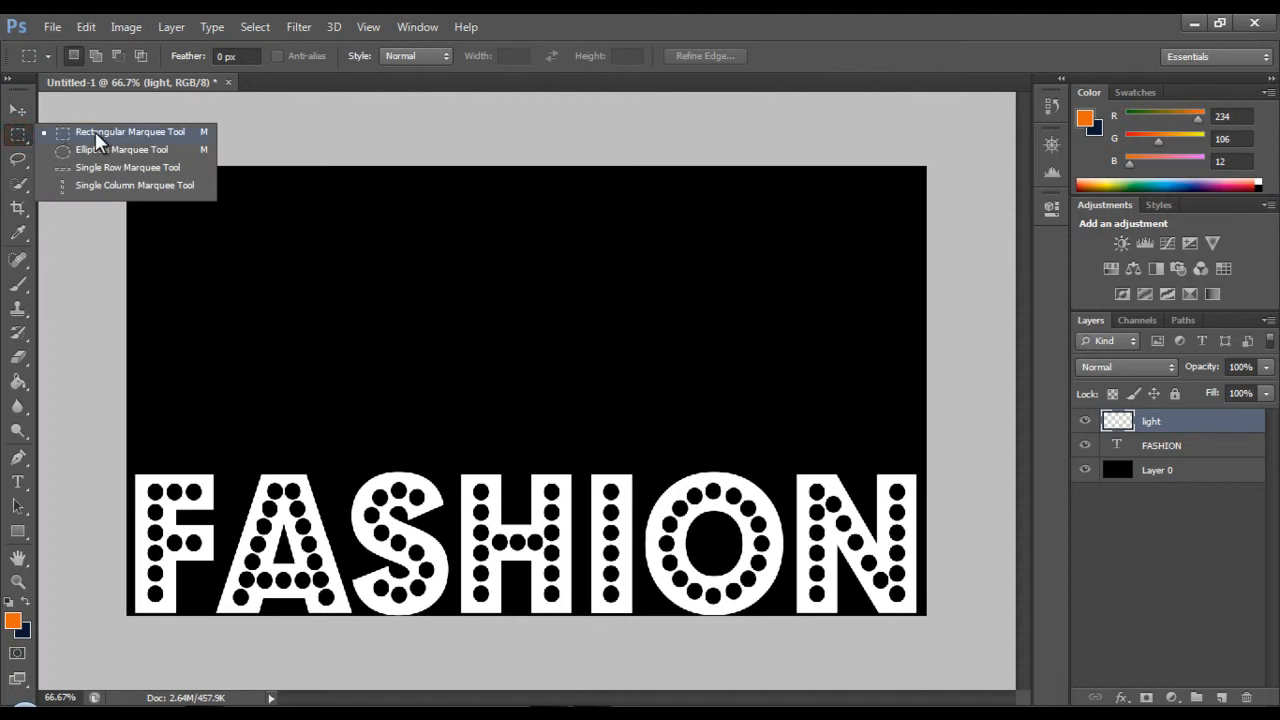
pyautogui.click(95, 131)
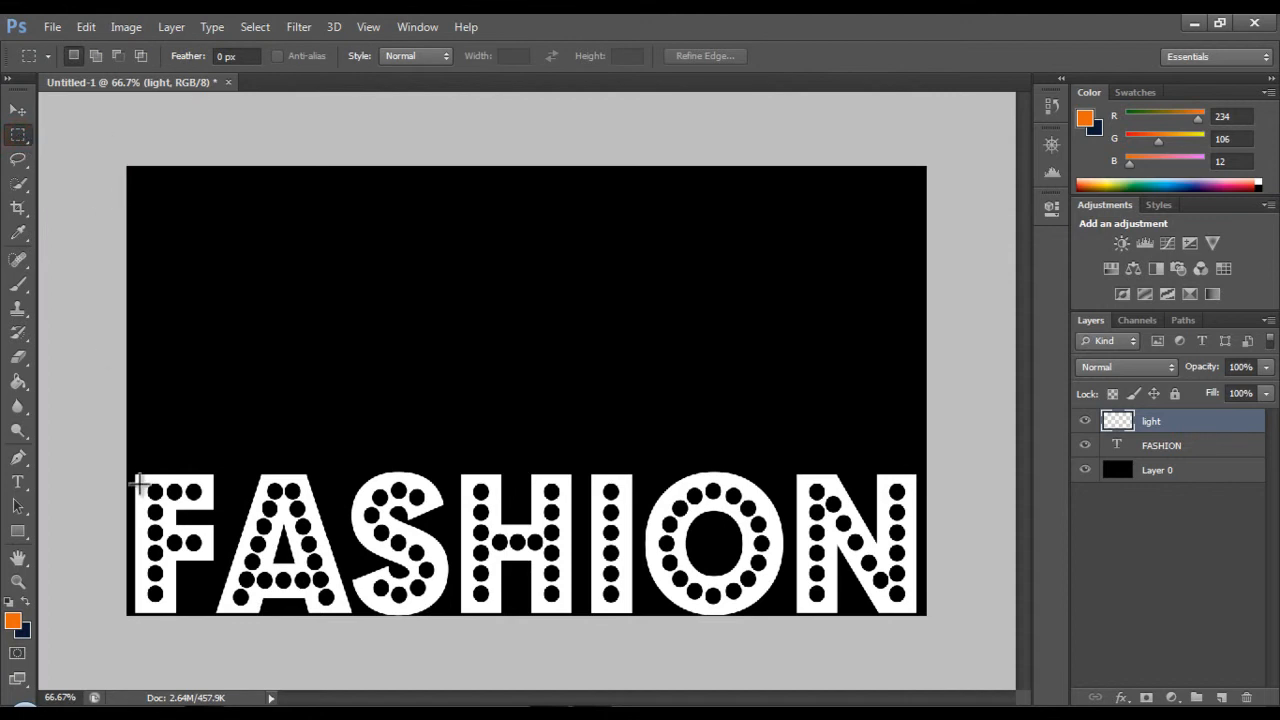
pyautogui.moveTo(143, 484); pyautogui.dragTo(166, 498)
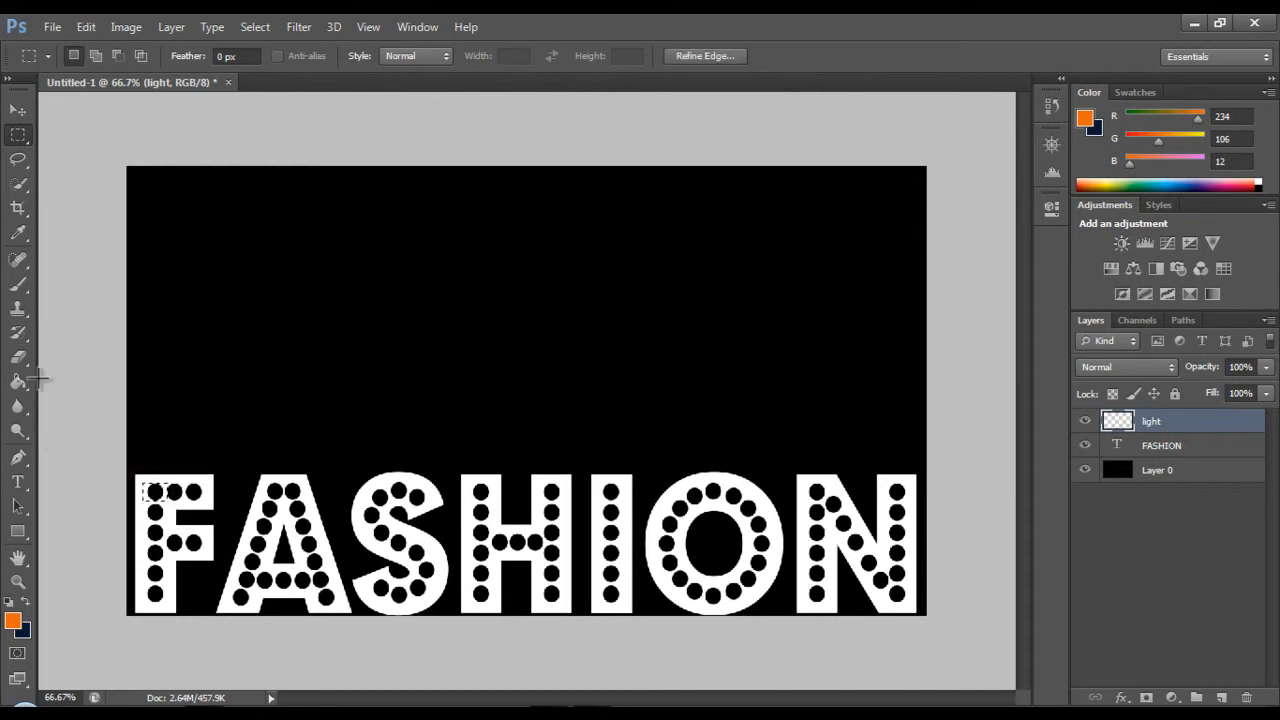
# Set the light layer's blending mode to Screen and paint the selected F bulb orange with the 31 px brush.
pyautogui.click(18, 284)
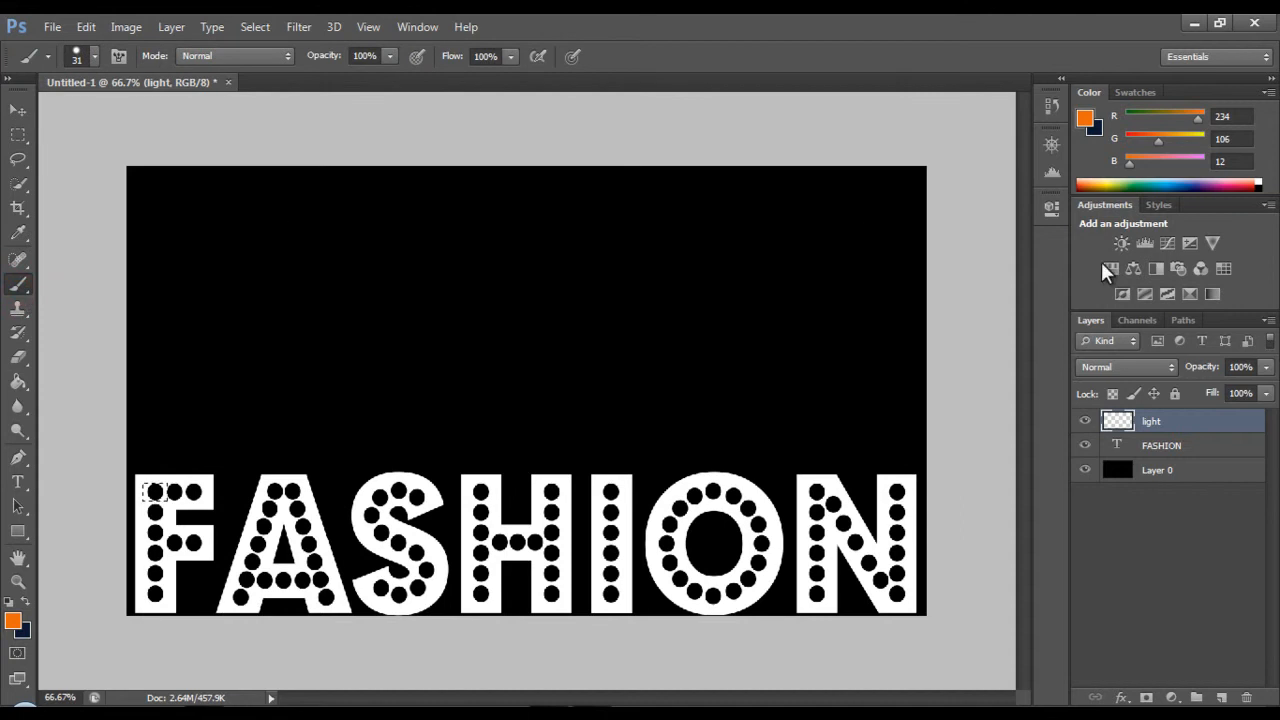
pyautogui.click(1142, 368)
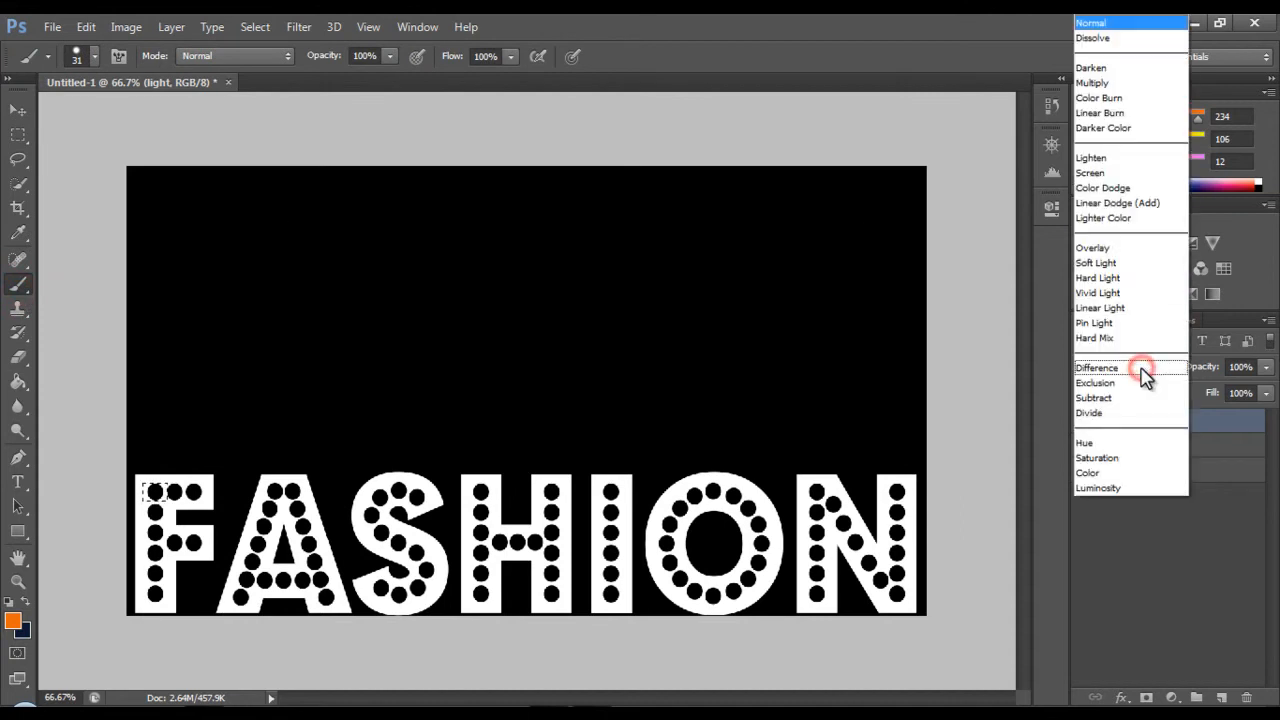
pyautogui.click(1112, 174)
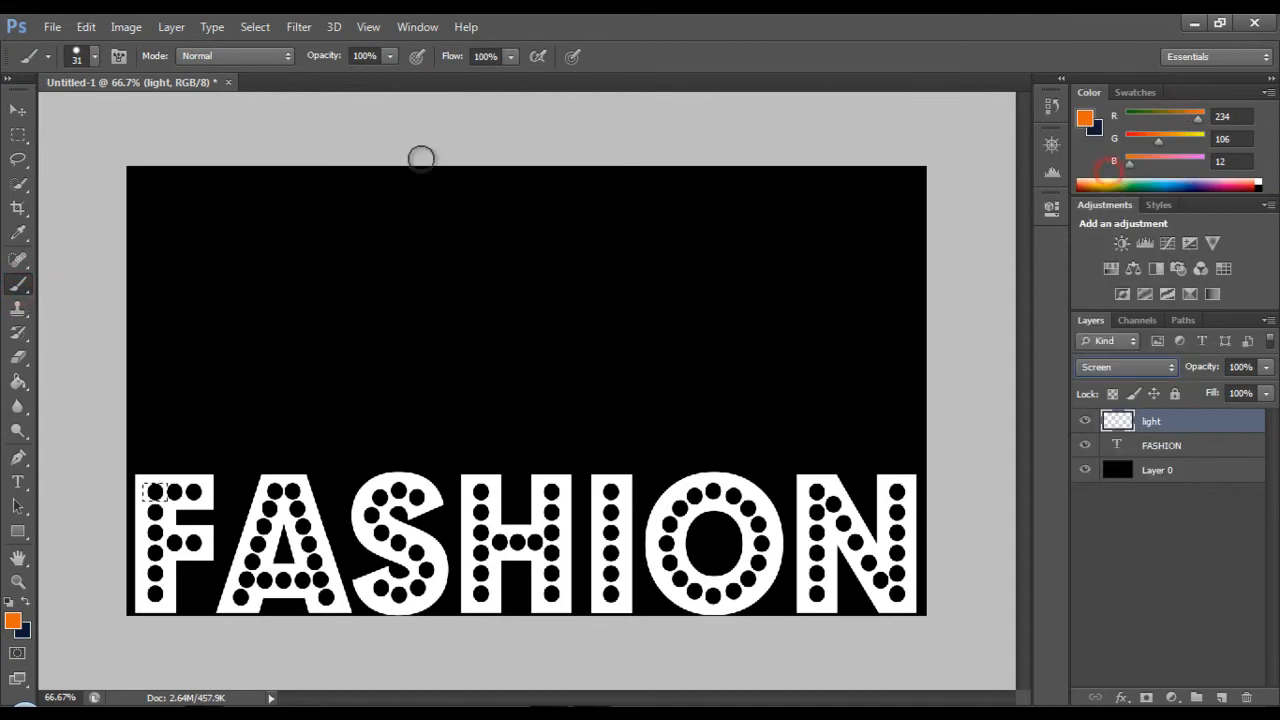
pyautogui.click(89, 55)
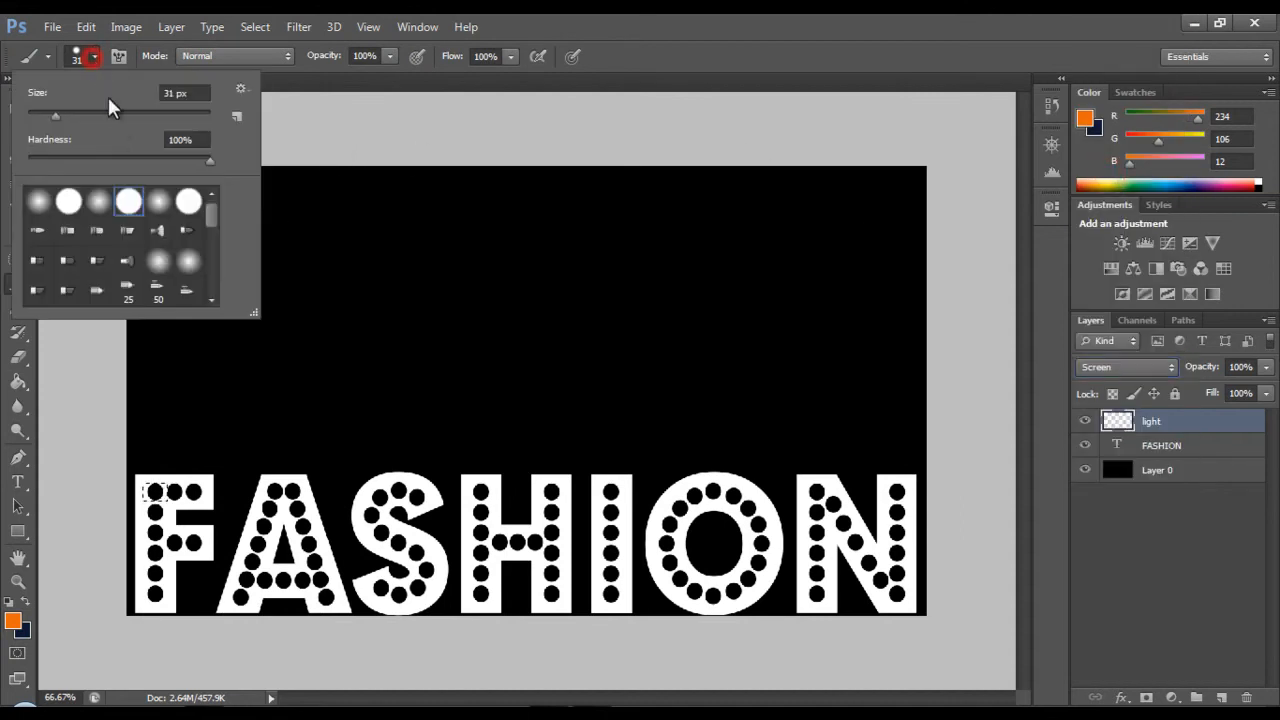
pyautogui.click(155, 492)
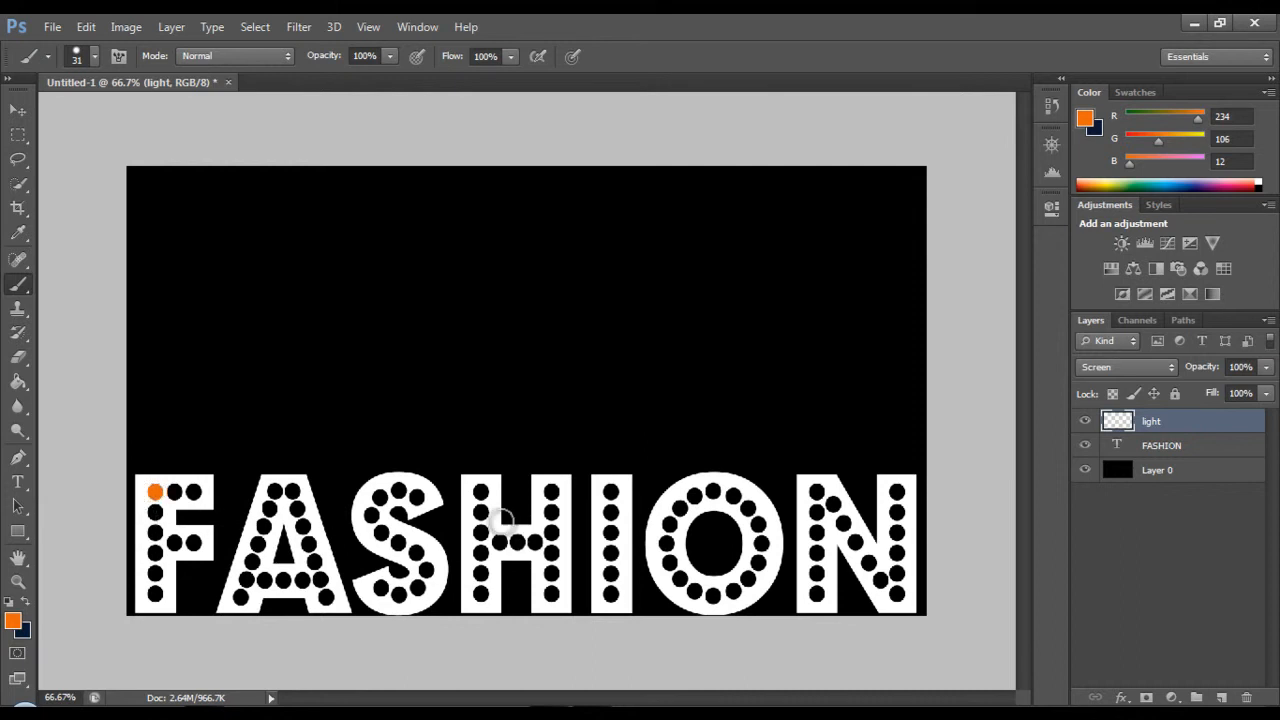
# Draw a rectangular marquee selection around the whole FASHION lettering.
pyautogui.click(30, 136)
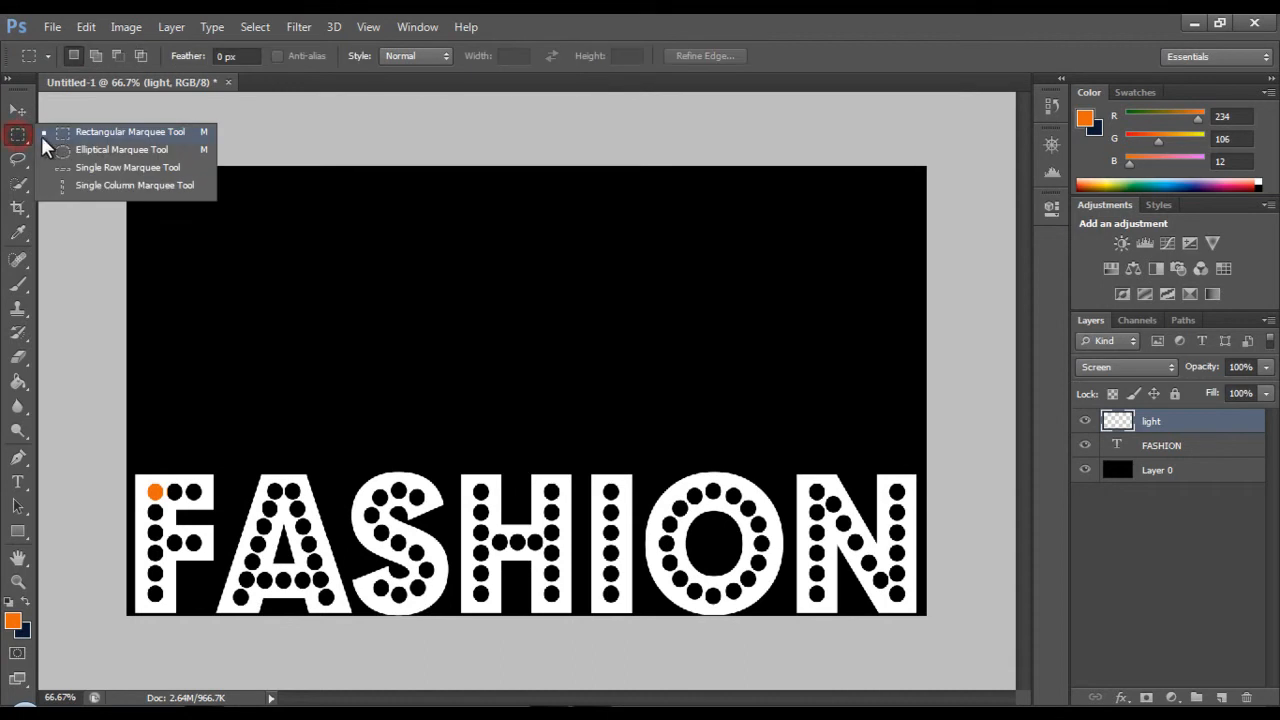
pyautogui.click(78, 134)
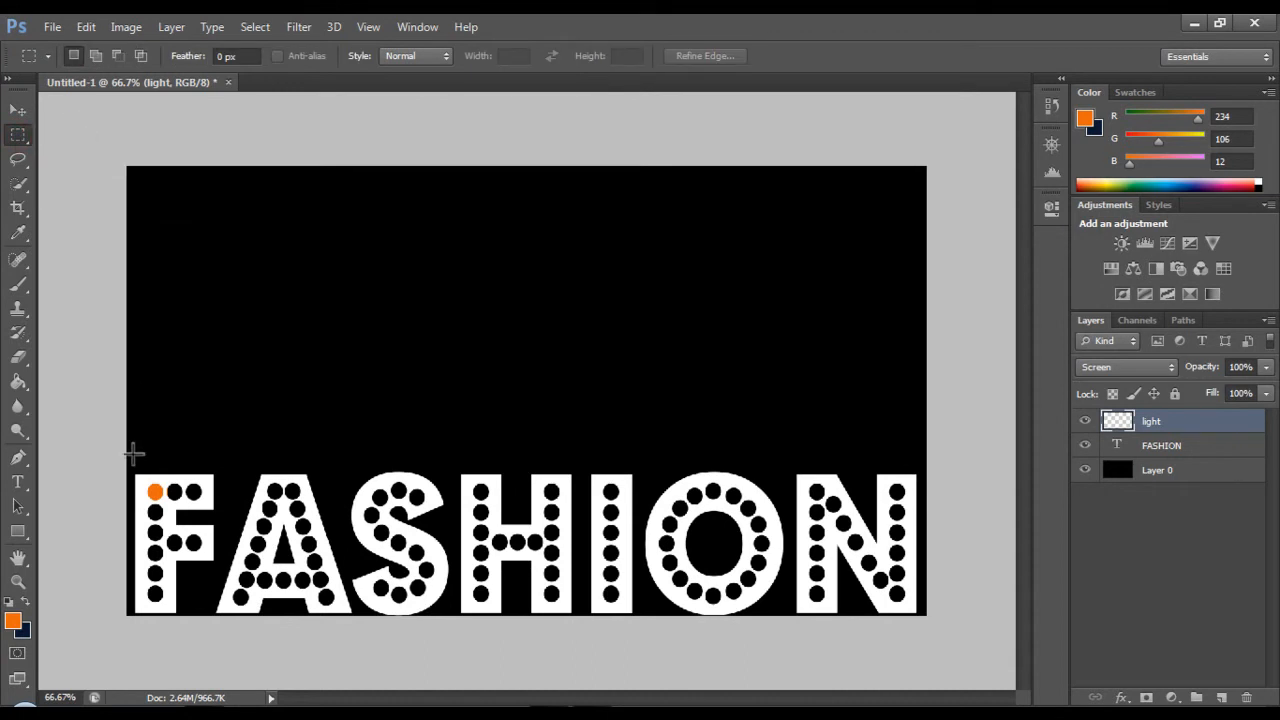
pyautogui.moveTo(133, 455); pyautogui.dragTo(918, 603)
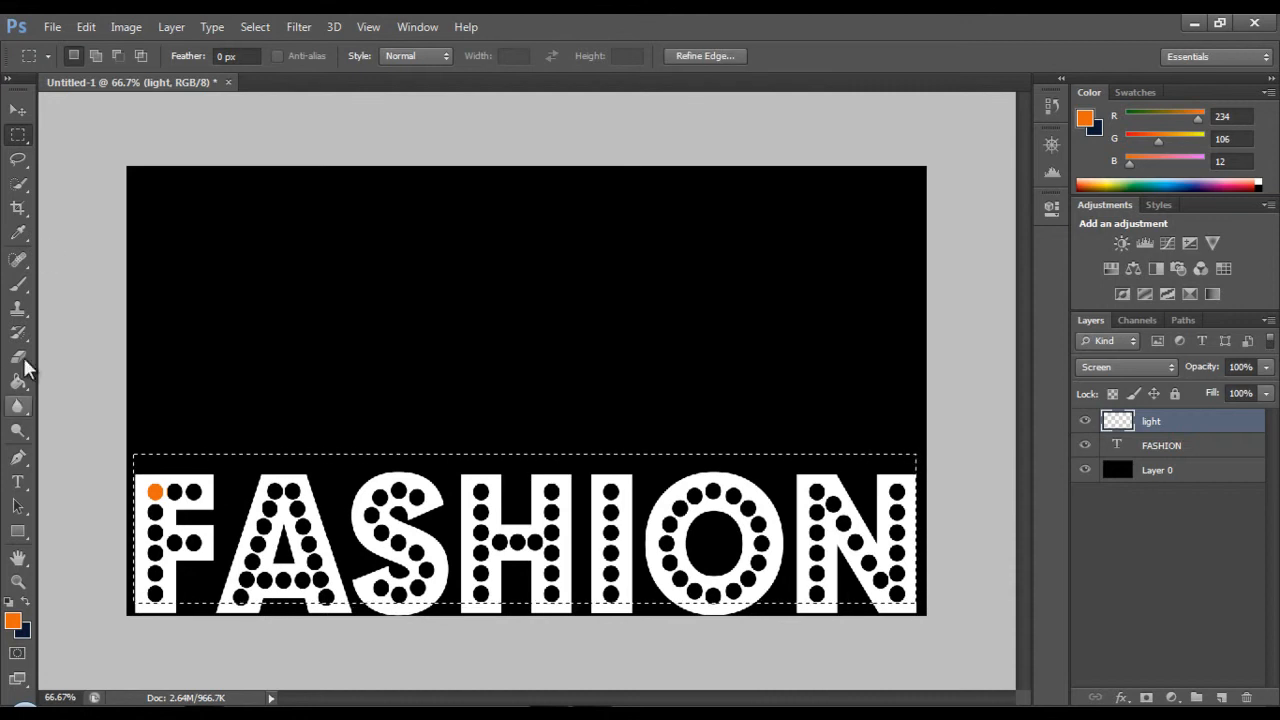
# Set the brush size to 55 px and paint orange over the bulb holes of all the FASHION letters.
pyautogui.click(18, 284)
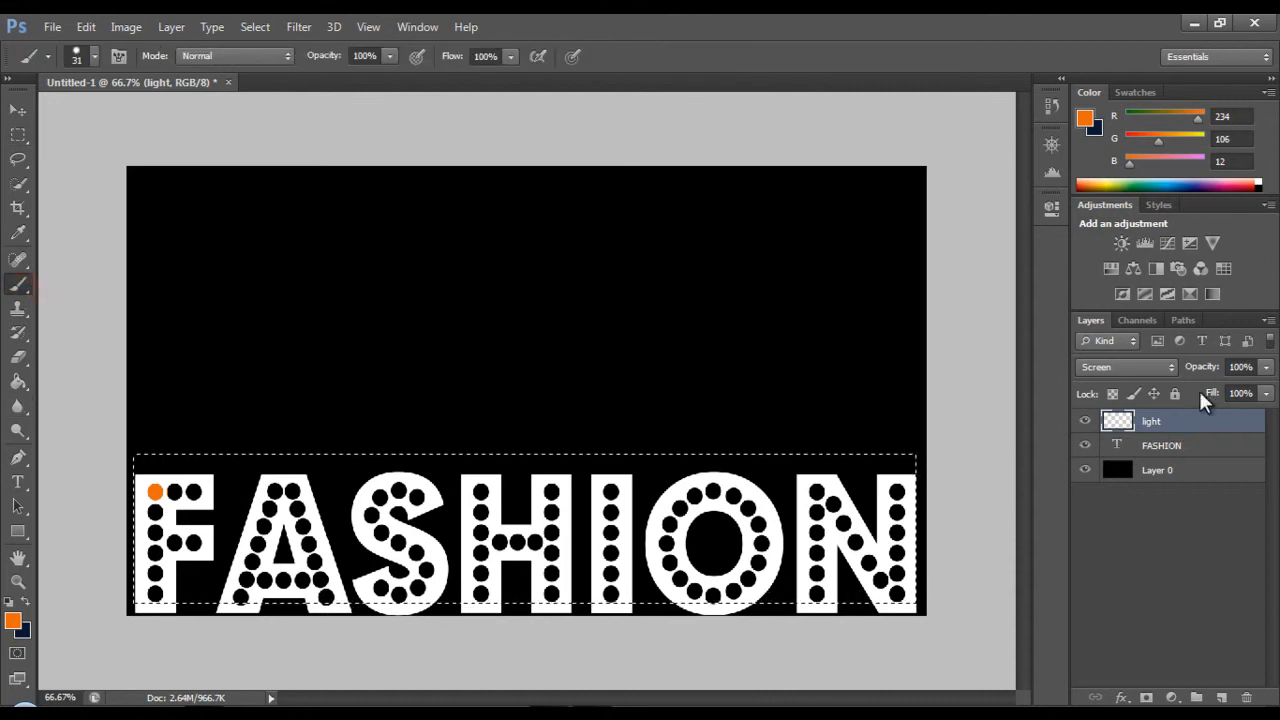
pyautogui.click(87, 56)
pyautogui.click(77, 114)
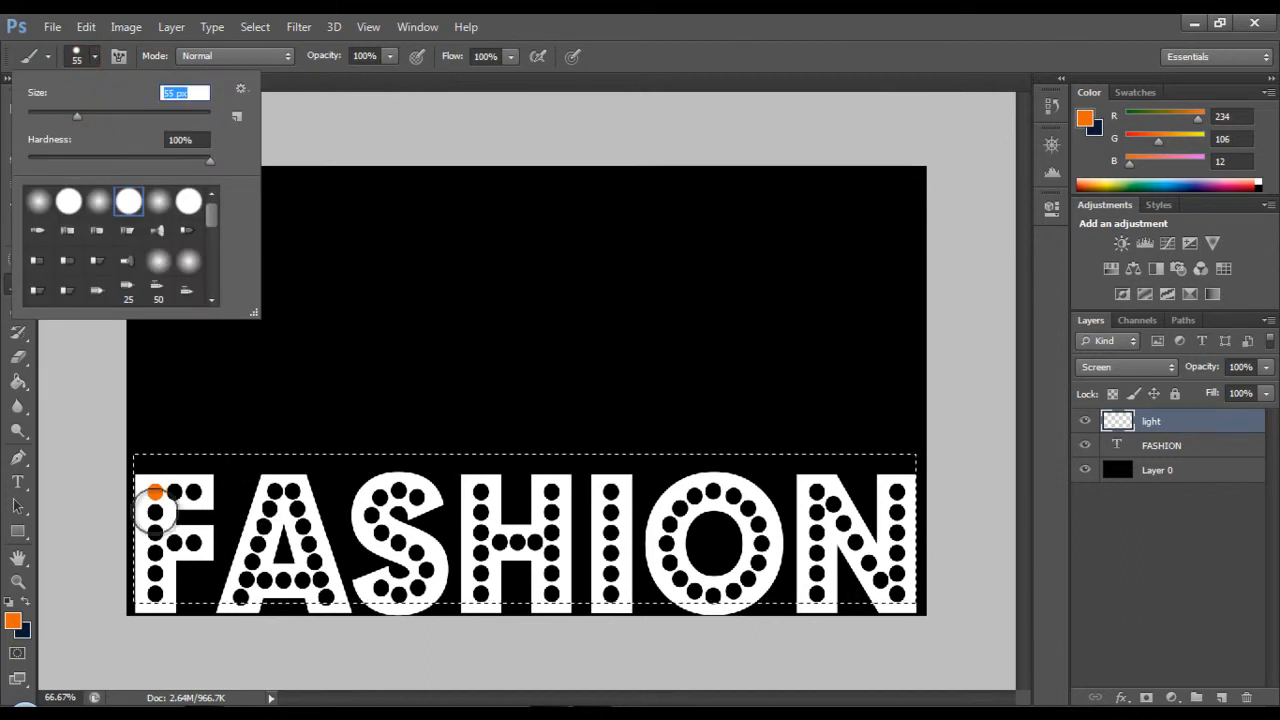
pyautogui.moveTo(188, 492); pyautogui.dragTo(160, 500)
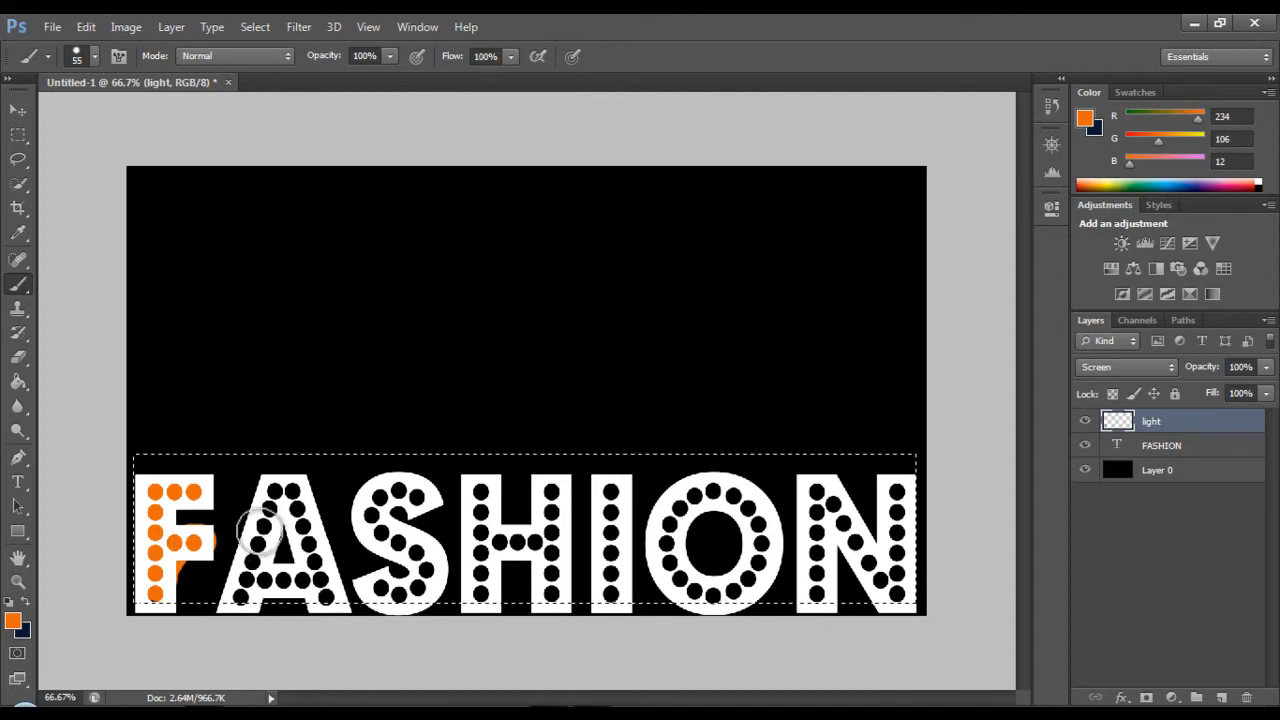
pyautogui.moveTo(250, 598)
pyautogui.mouseDown()
pyautogui.moveTo(272, 494)
pyautogui.moveTo(302, 514)
pyautogui.moveTo(294, 492)
pyautogui.moveTo(318, 579)
pyautogui.moveTo(272, 579)
pyautogui.moveTo(312, 581)
pyautogui.moveTo(324, 607)
pyautogui.moveTo(315, 589)
pyautogui.moveTo(250, 592)
pyautogui.mouseUp()
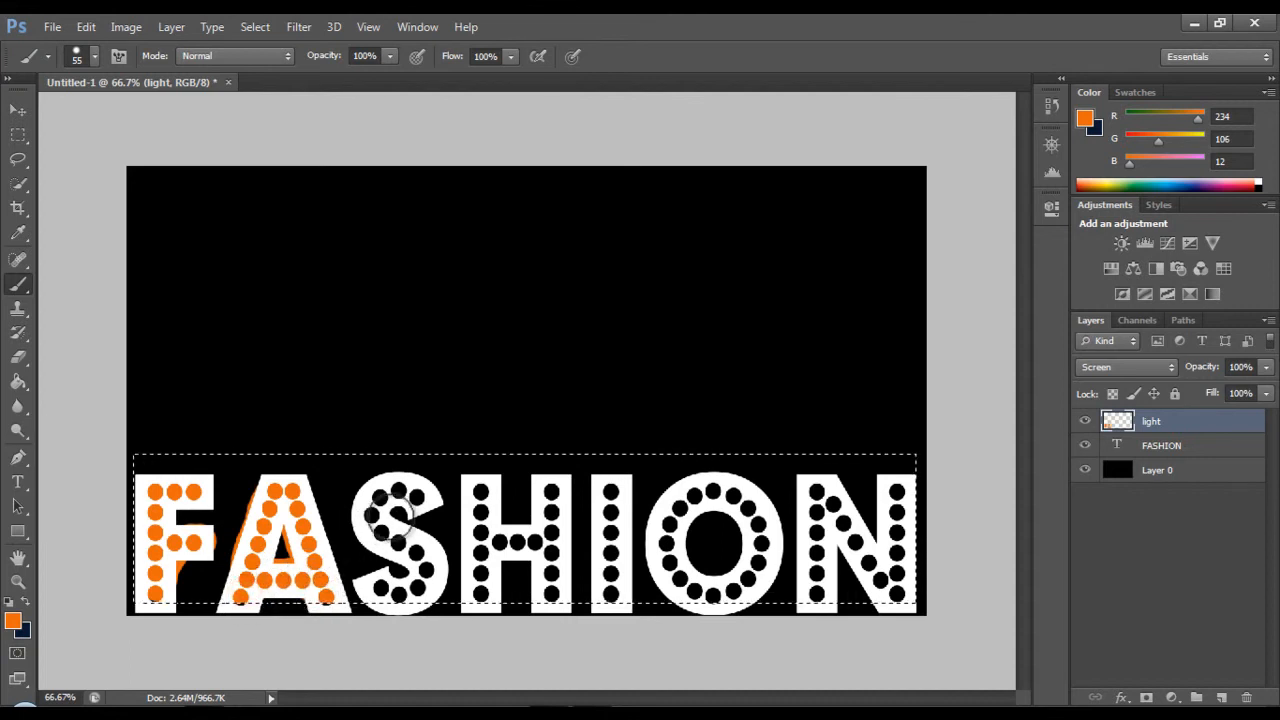
pyautogui.moveTo(413, 497)
pyautogui.mouseDown()
pyautogui.moveTo(380, 493)
pyautogui.moveTo(375, 513)
pyautogui.moveTo(427, 573)
pyautogui.moveTo(383, 589)
pyautogui.moveTo(425, 576)
pyautogui.moveTo(473, 589)
pyautogui.moveTo(480, 483)
pyautogui.moveTo(485, 541)
pyautogui.moveTo(547, 548)
pyautogui.moveTo(555, 491)
pyautogui.moveTo(551, 589)
pyautogui.mouseUp()
pyautogui.click(607, 493)
pyautogui.moveTo(608, 497)
pyautogui.mouseDown()
pyautogui.moveTo(616, 595)
pyautogui.moveTo(659, 564)
pyautogui.moveTo(666, 513)
pyautogui.moveTo(698, 495)
pyautogui.moveTo(757, 522)
pyautogui.moveTo(749, 570)
pyautogui.moveTo(711, 588)
pyautogui.moveTo(674, 560)
pyautogui.moveTo(684, 543)
pyautogui.moveTo(762, 504)
pyautogui.moveTo(802, 508)
pyautogui.moveTo(818, 588)
pyautogui.moveTo(819, 491)
pyautogui.moveTo(872, 558)
pyautogui.mouseUp()
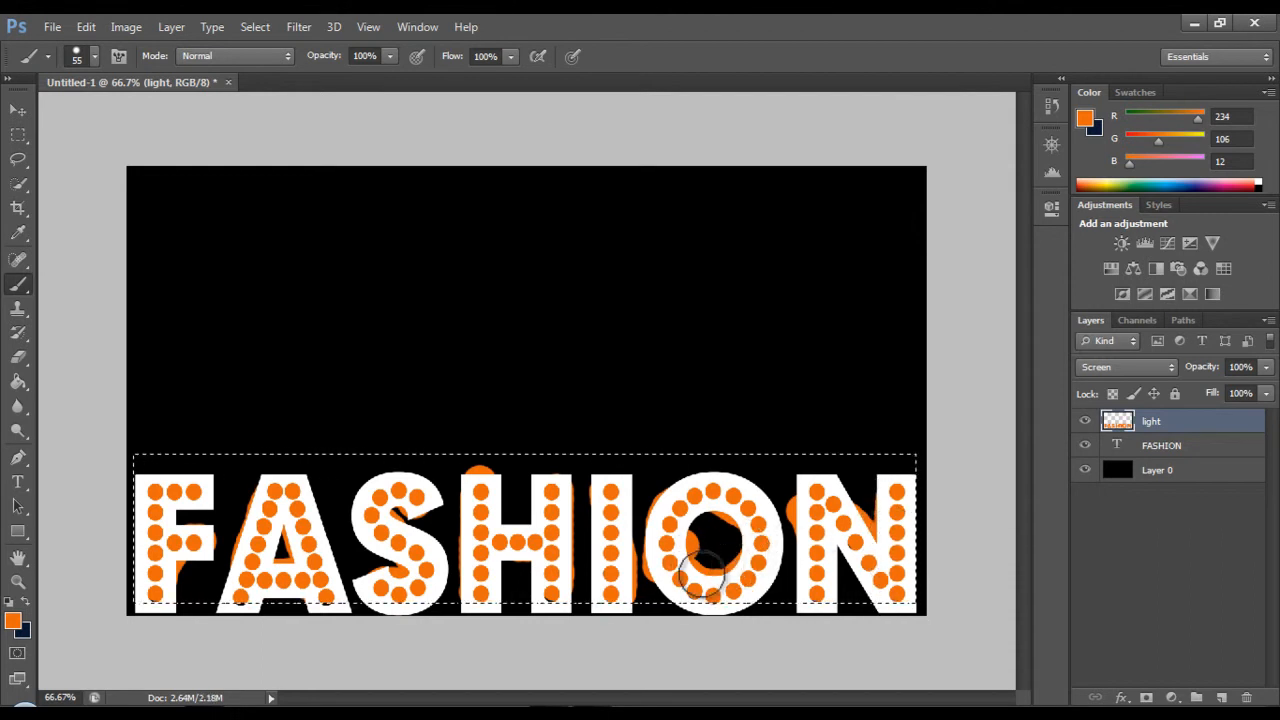
# Swap the foreground and background colors and set the new foreground color to black 000000.
pyautogui.click(25, 602)
pyautogui.click(12, 620)
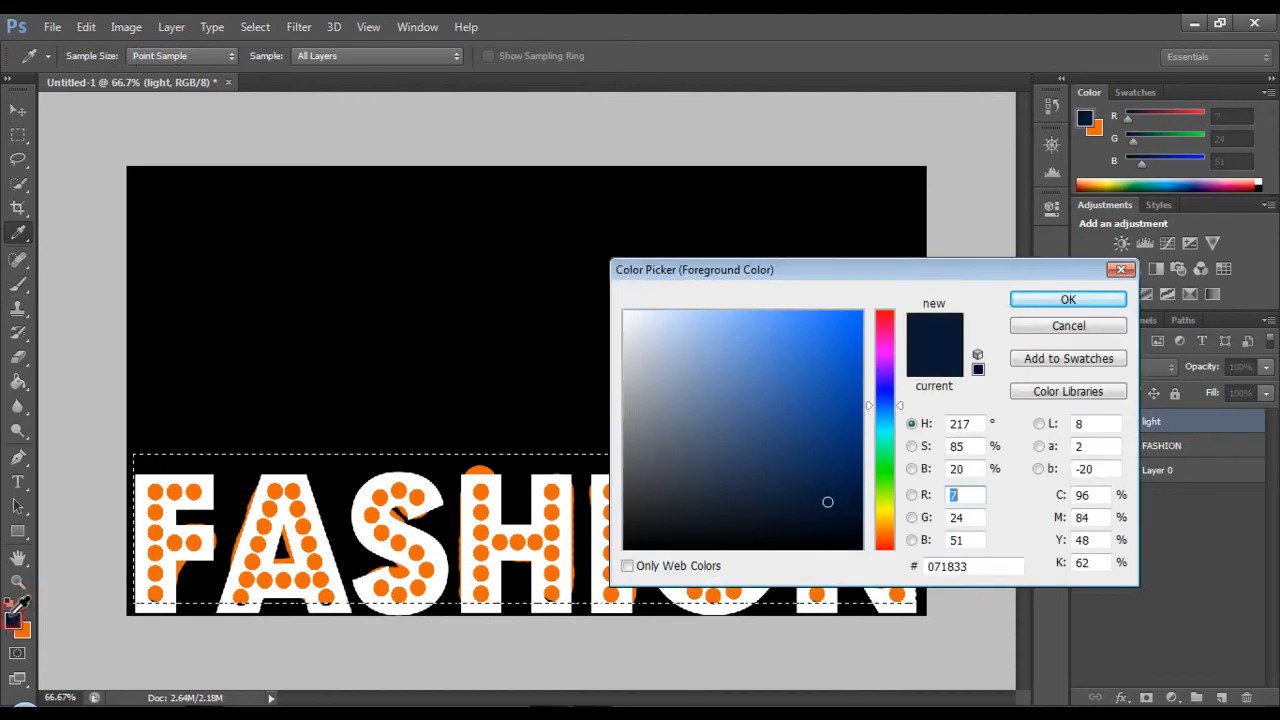
pyautogui.moveTo(831, 504); pyautogui.dragTo(877, 563)
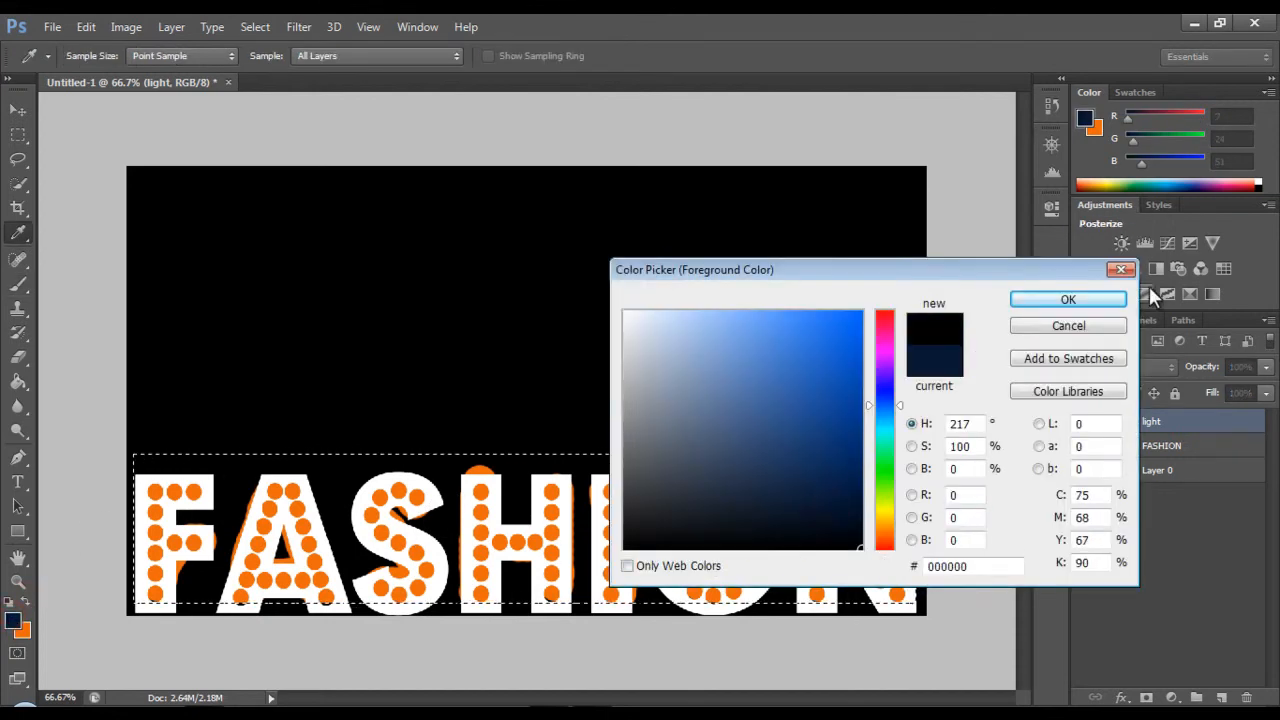
pyautogui.click(1079, 300)
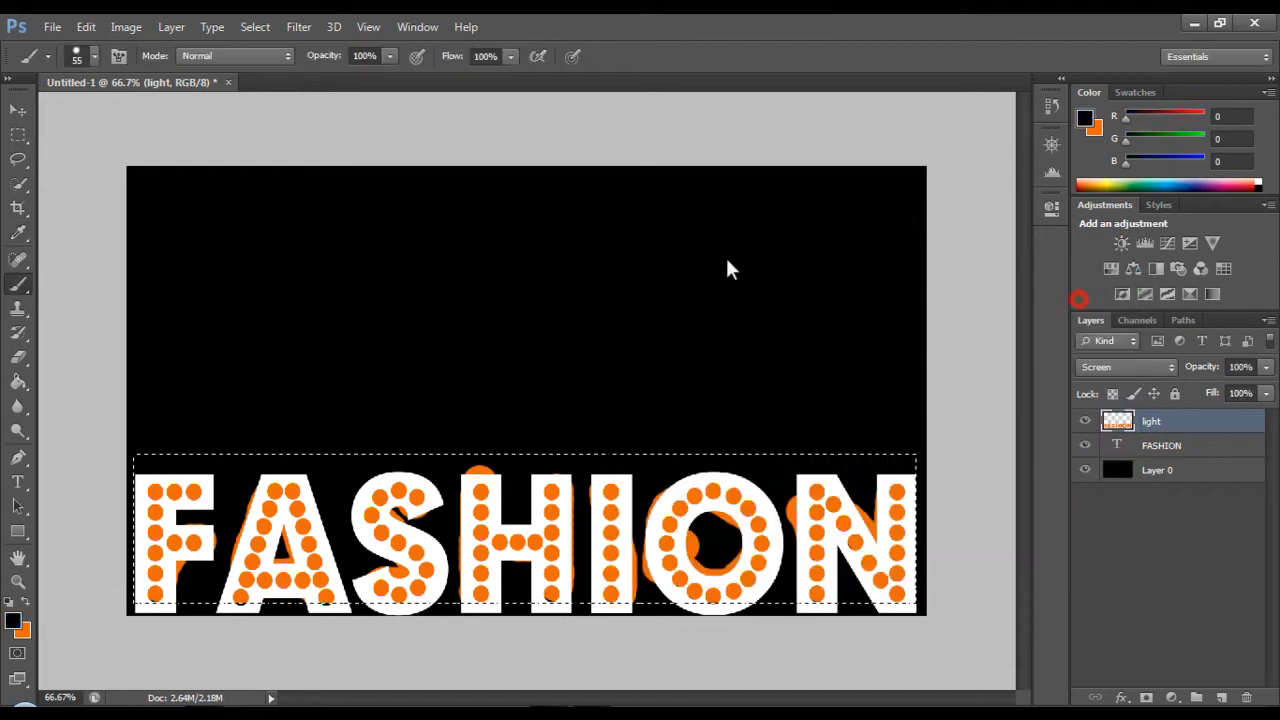
# Set the brush size to 36 px and paint black over the orange spill around and inside the FASHION letters.
pyautogui.click(95, 58)
pyautogui.click(59, 113)
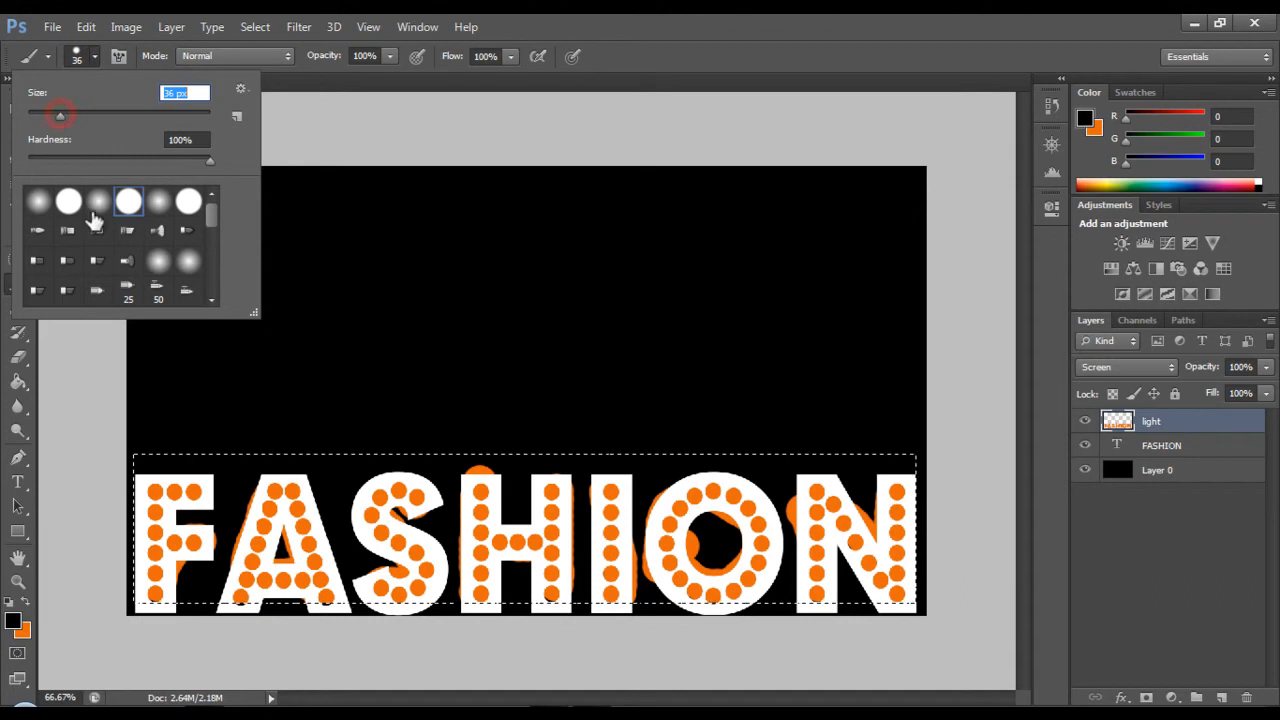
pyautogui.click(222, 530)
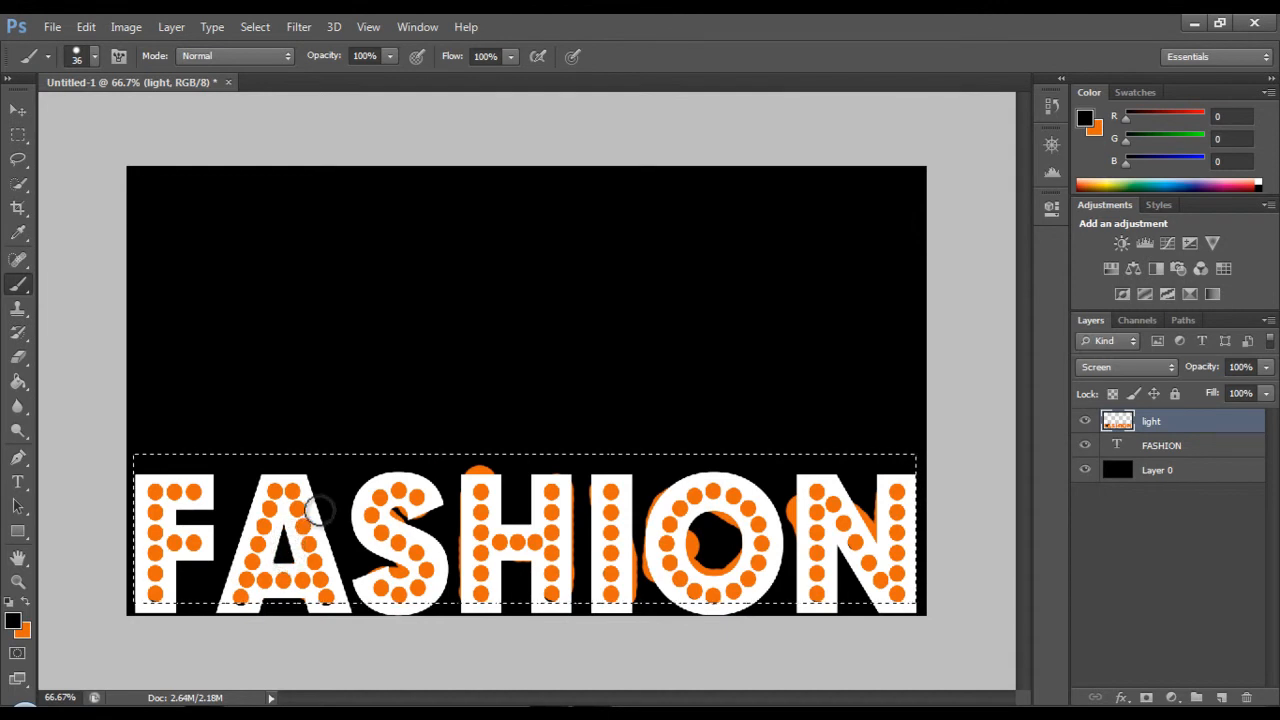
pyautogui.click(311, 609)
pyautogui.moveTo(416, 520); pyautogui.dragTo(401, 517)
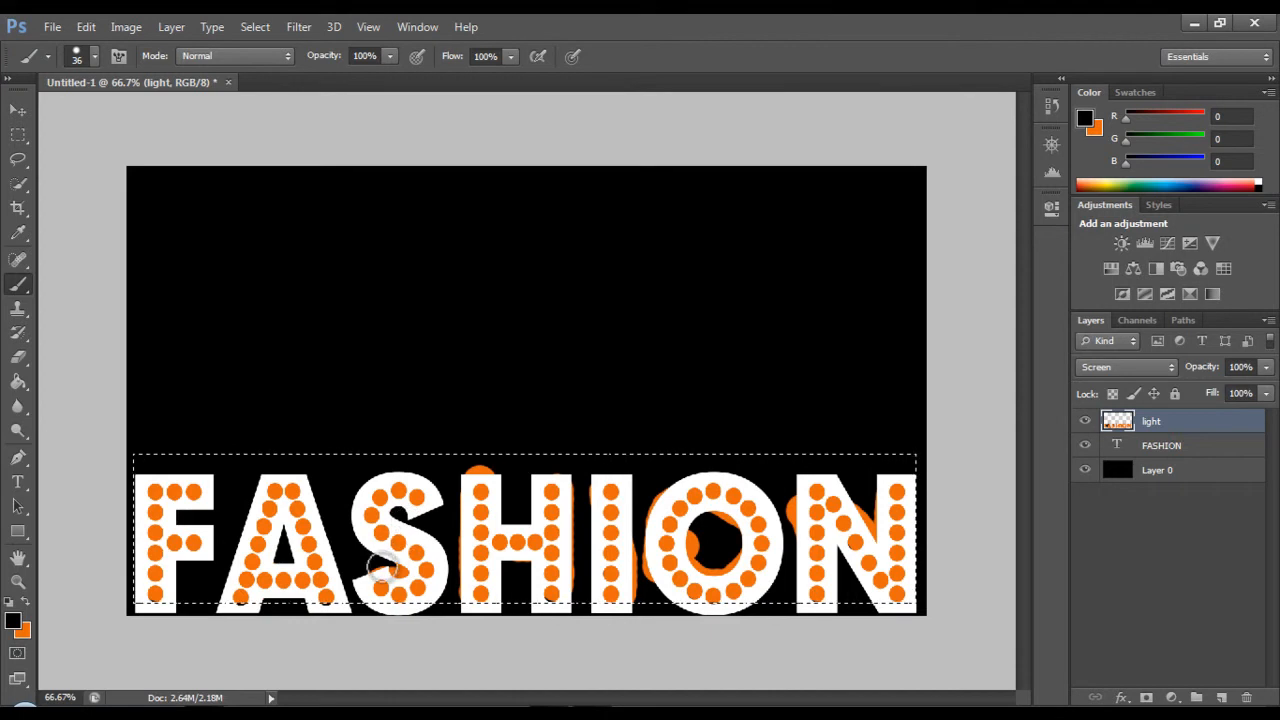
pyautogui.moveTo(380, 569); pyautogui.dragTo(401, 573)
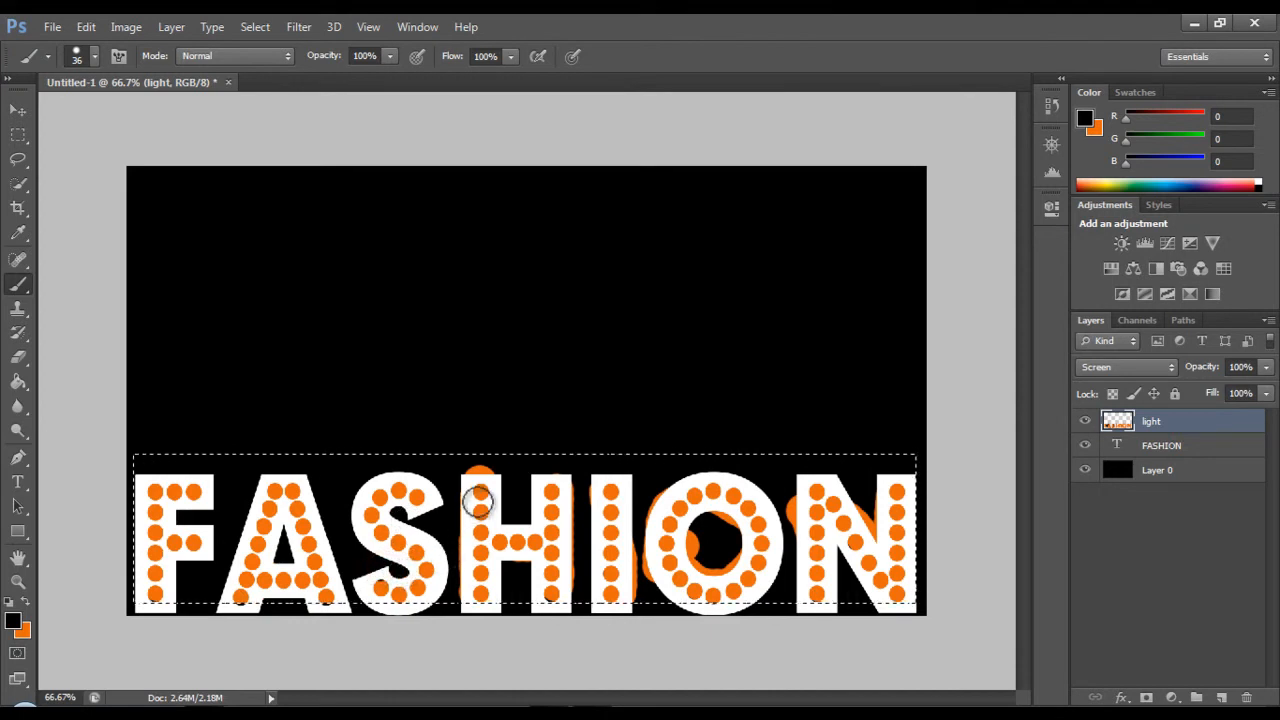
pyautogui.moveTo(474, 478)
pyautogui.mouseDown()
pyautogui.moveTo(496, 473)
pyautogui.moveTo(455, 482)
pyautogui.moveTo(458, 612)
pyautogui.mouseUp()
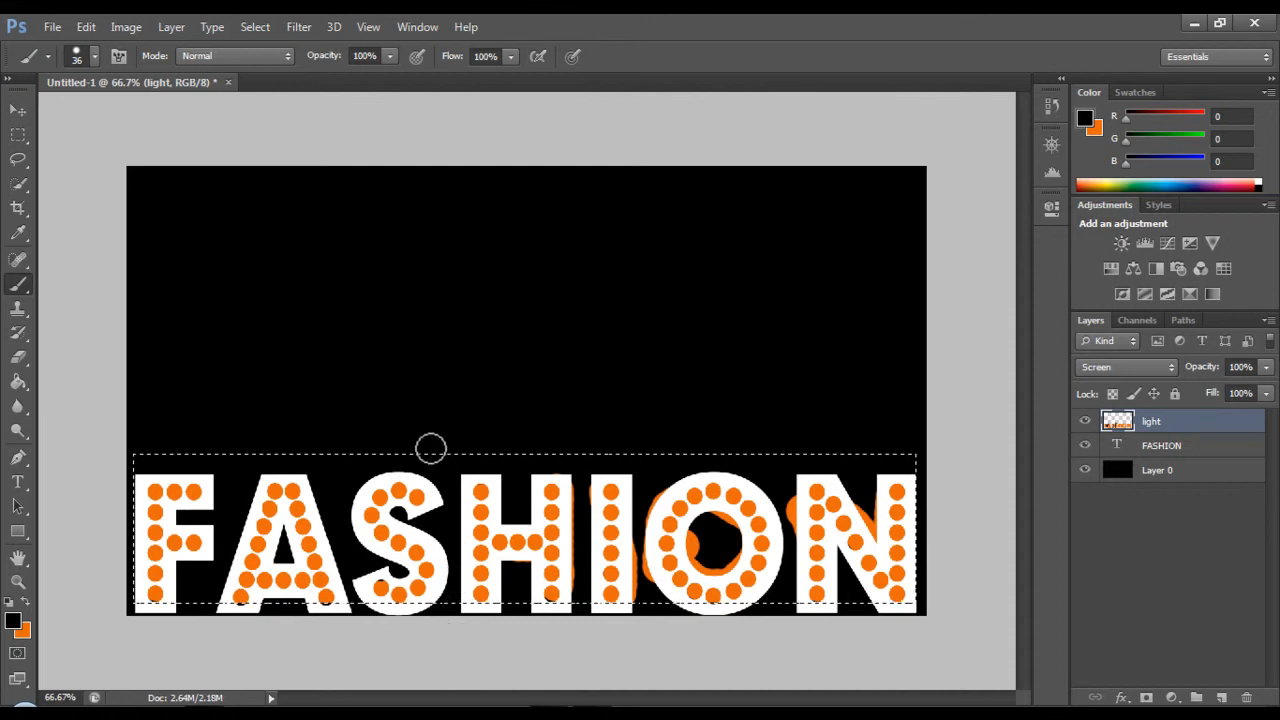
pyautogui.moveTo(580, 489)
pyautogui.mouseDown()
pyautogui.moveTo(560, 486)
pyautogui.moveTo(578, 507)
pyautogui.moveTo(579, 607)
pyautogui.mouseUp()
pyautogui.moveTo(586, 491)
pyautogui.mouseDown()
pyautogui.moveTo(660, 542)
pyautogui.moveTo(638, 546)
pyautogui.moveTo(640, 609)
pyautogui.moveTo(641, 581)
pyautogui.moveTo(651, 586)
pyautogui.moveTo(638, 560)
pyautogui.moveTo(643, 507)
pyautogui.moveTo(675, 475)
pyautogui.moveTo(697, 497)
pyautogui.moveTo(704, 563)
pyautogui.mouseUp()
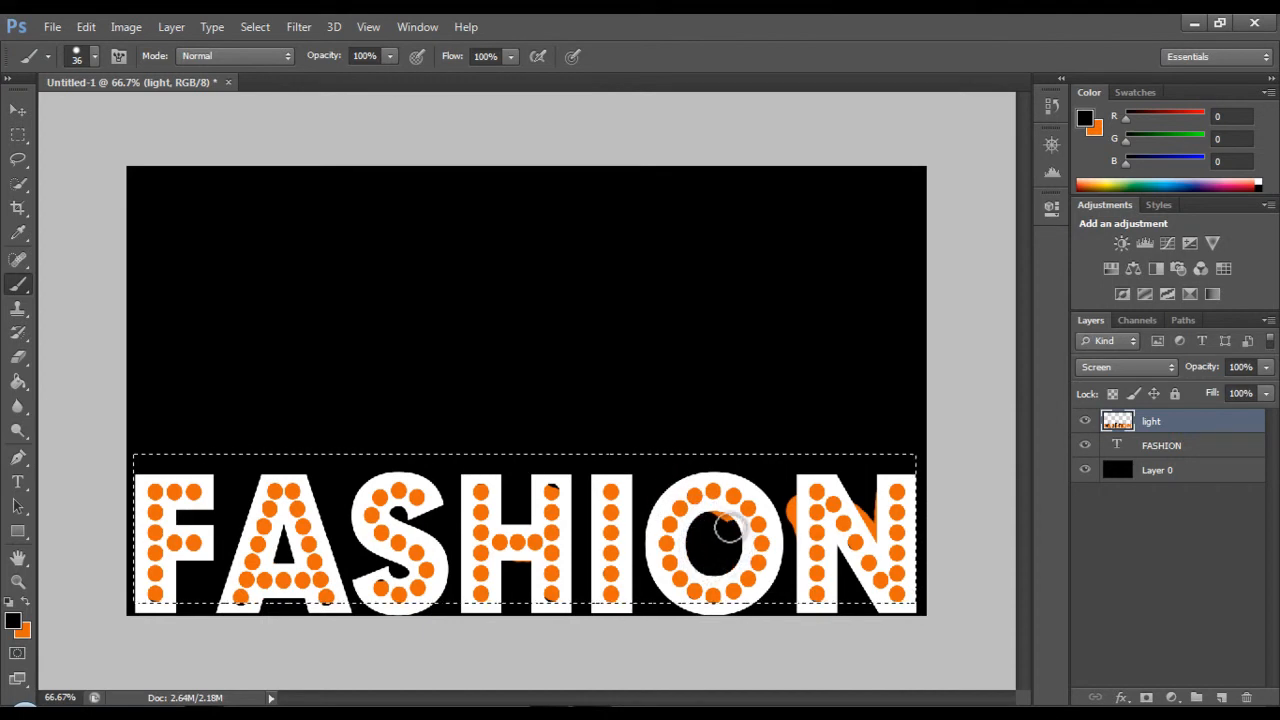
pyautogui.moveTo(825, 518)
pyautogui.mouseDown()
pyautogui.moveTo(794, 491)
pyautogui.moveTo(790, 505)
pyautogui.mouseUp()
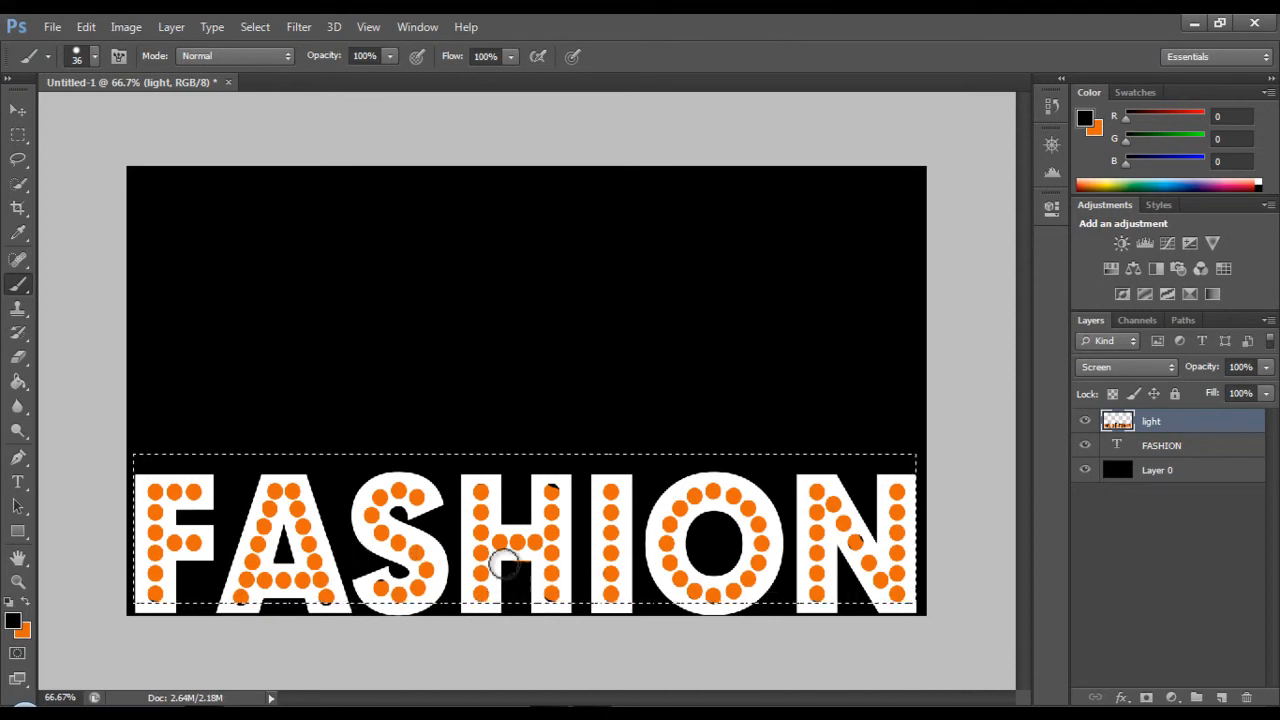
# Switch back to orange, repaint the incomplete bulbs in H, S, N and A, and clear the selection.
pyautogui.click(25, 603)
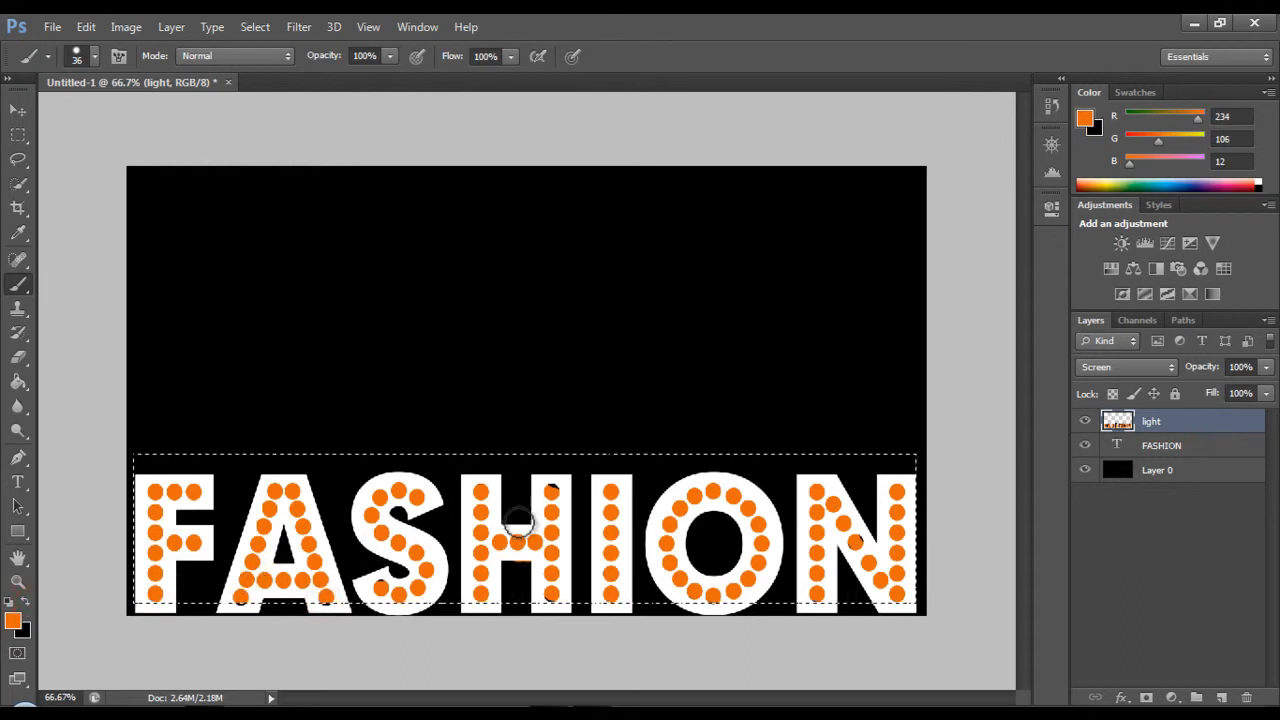
pyautogui.click(551, 491)
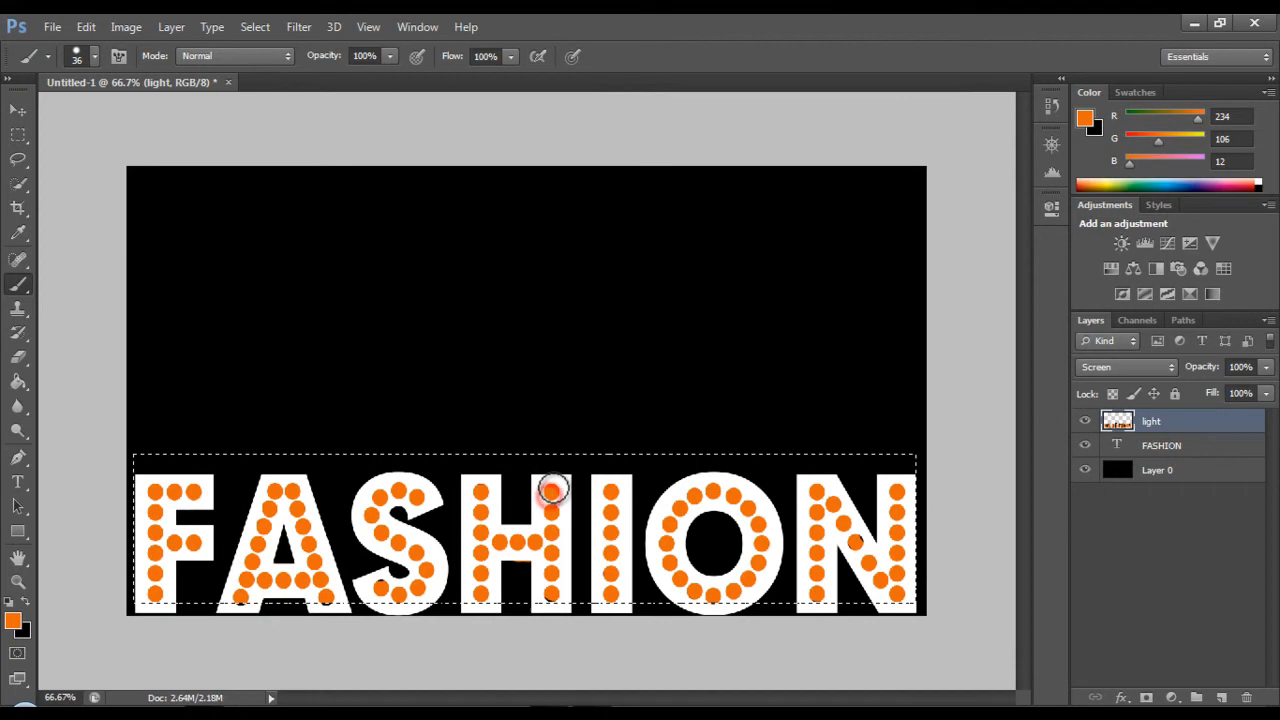
pyautogui.click(384, 587)
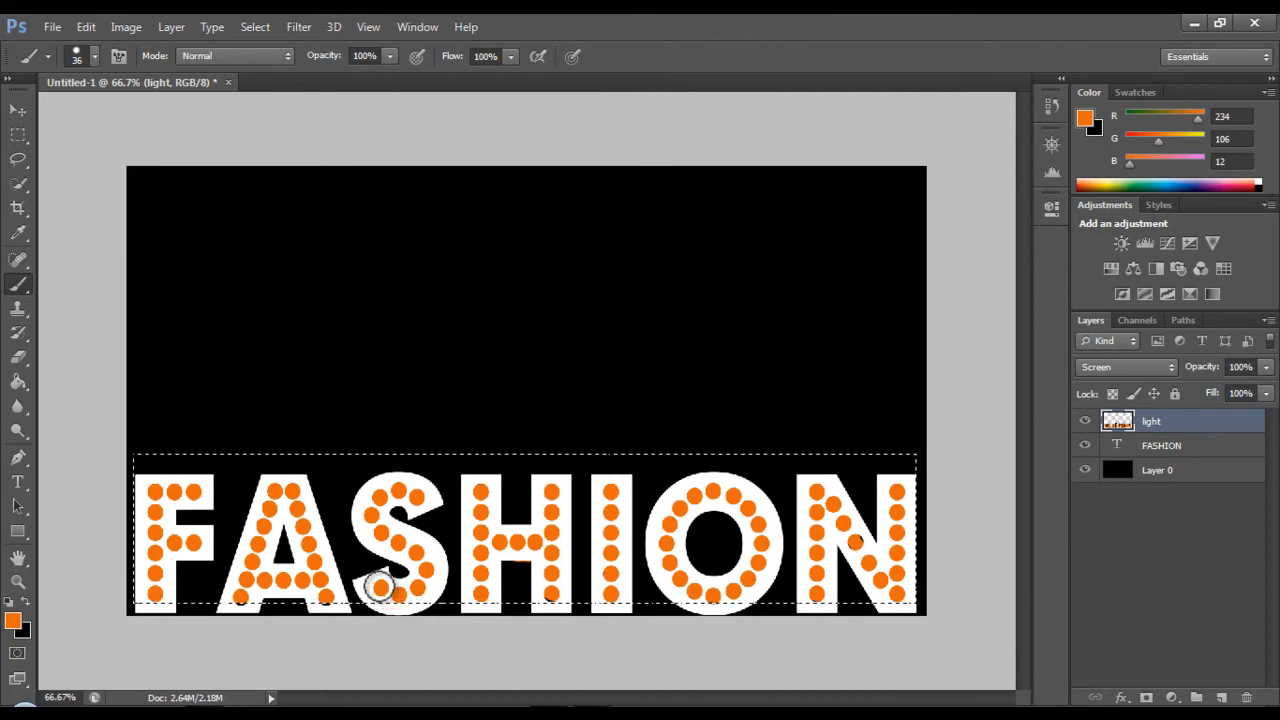
pyautogui.click(857, 545)
pyautogui.hotkey('ctrl', 'd')
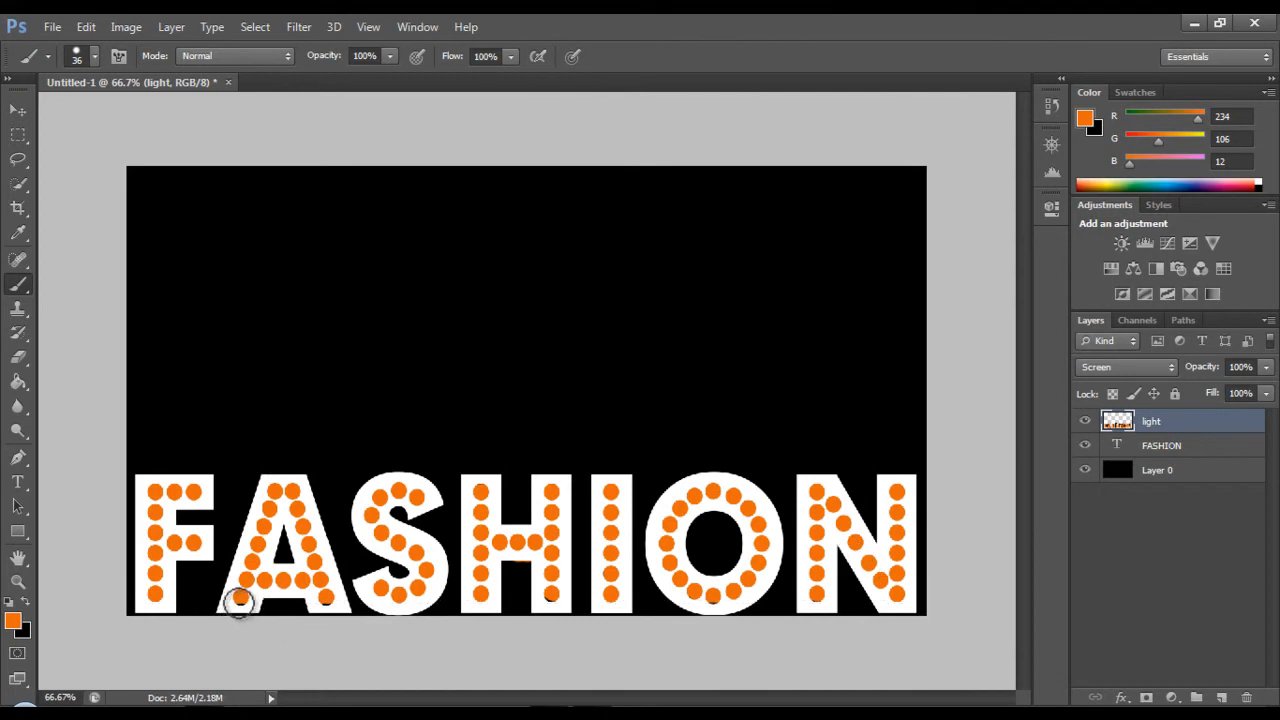
pyautogui.click(325, 601)
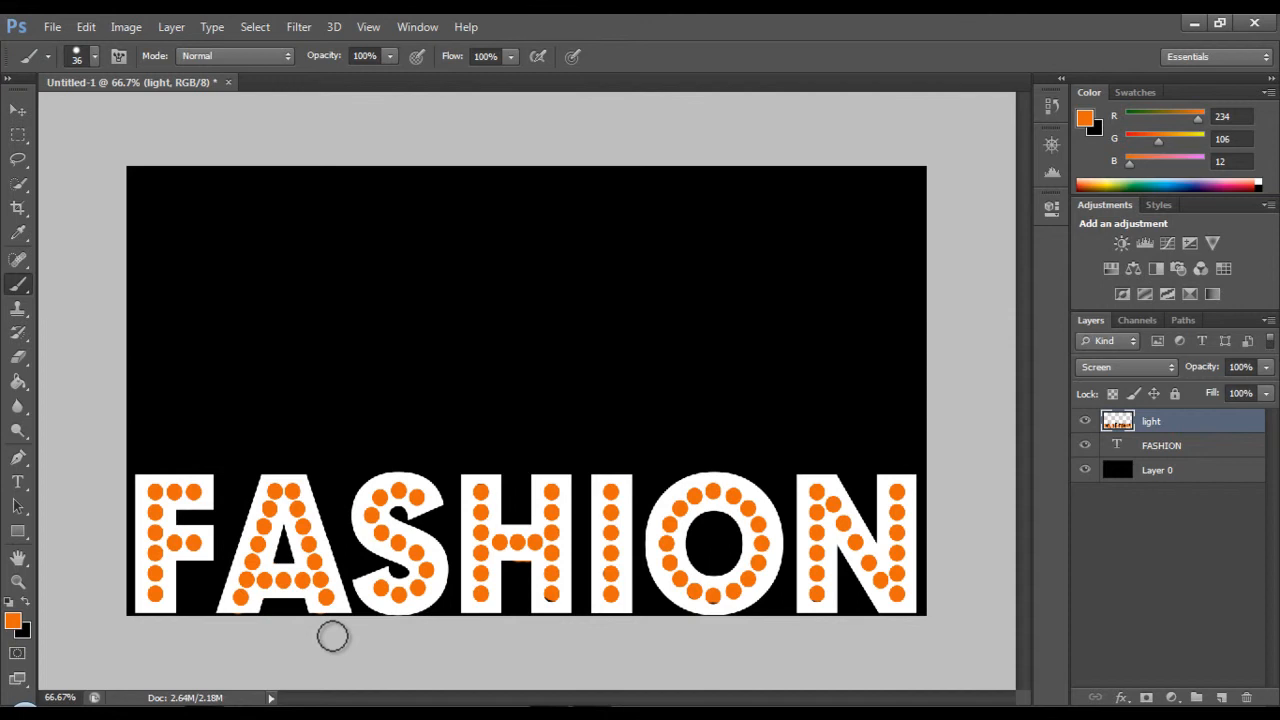
# Add a new layer above the light layer and fill it with black using the Paint Bucket tool.
pyautogui.click(1222, 697)
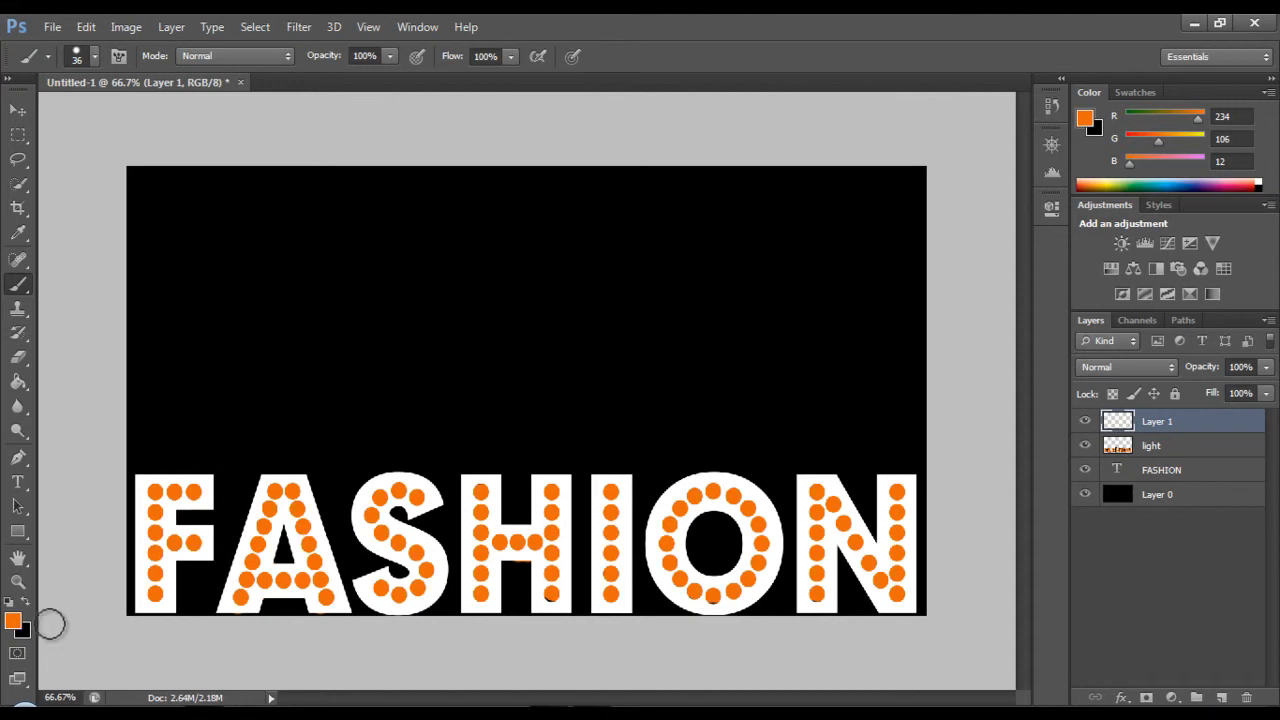
pyautogui.click(26, 600)
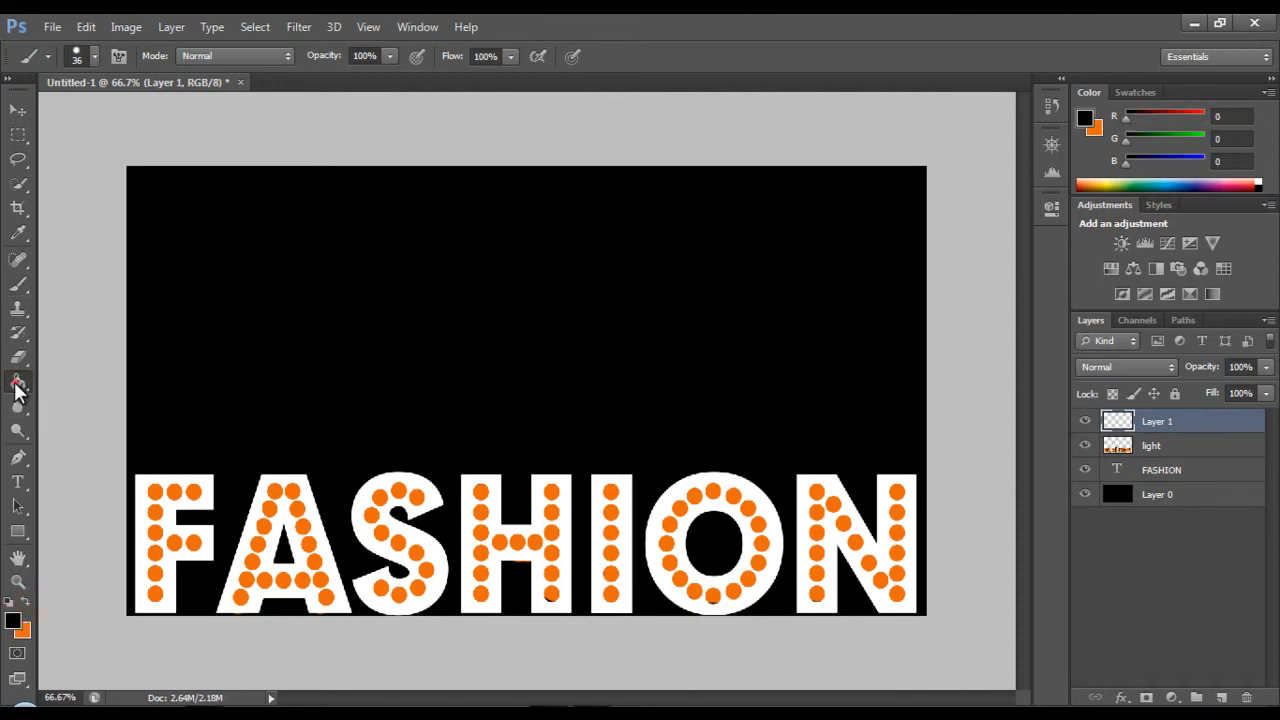
pyautogui.click(18, 382)
pyautogui.click(434, 388)
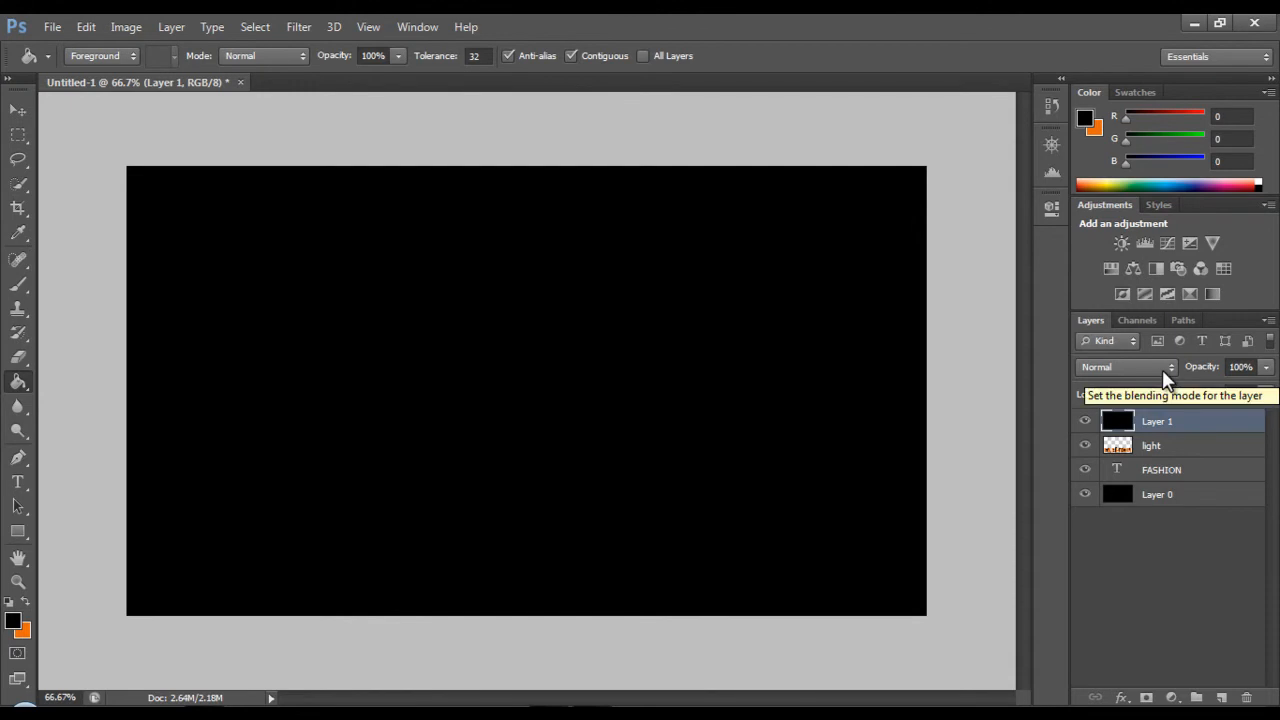
# Render a Movie Prime lens flare on the black top layer and set its blending mode to Lighten.
pyautogui.click(297, 28)
pyautogui.moveTo(343, 302)
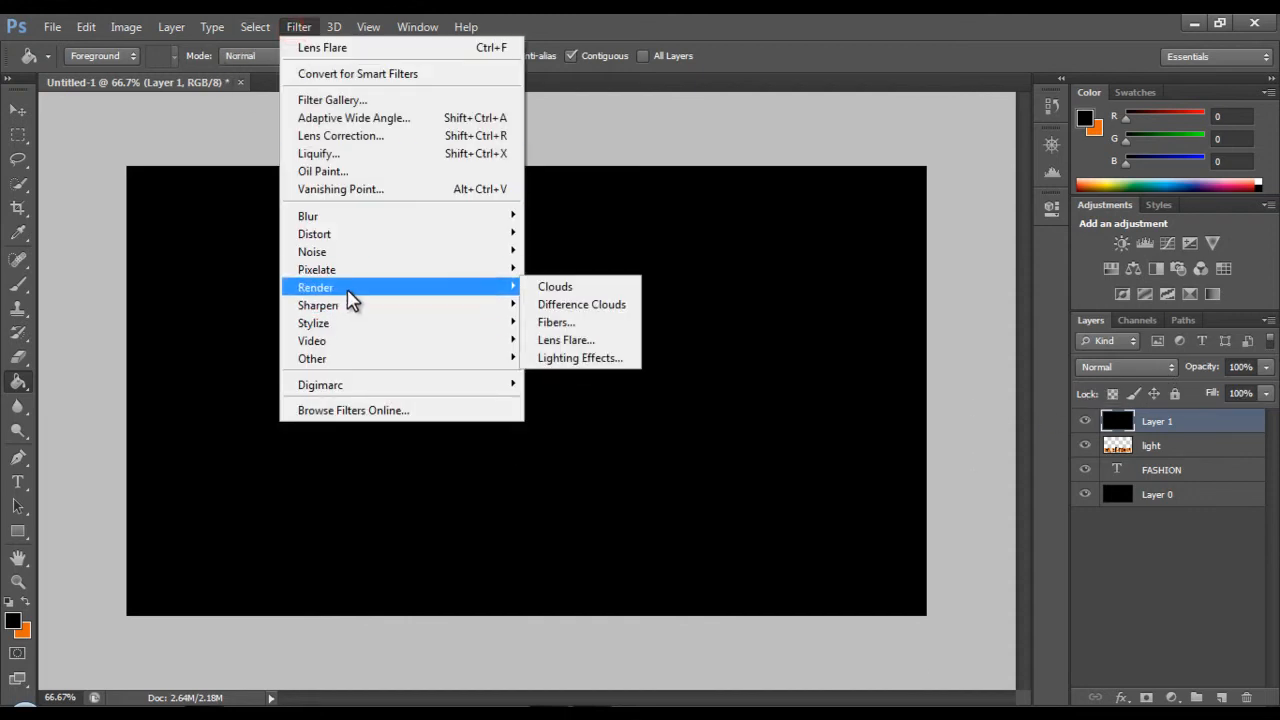
pyautogui.click(602, 341)
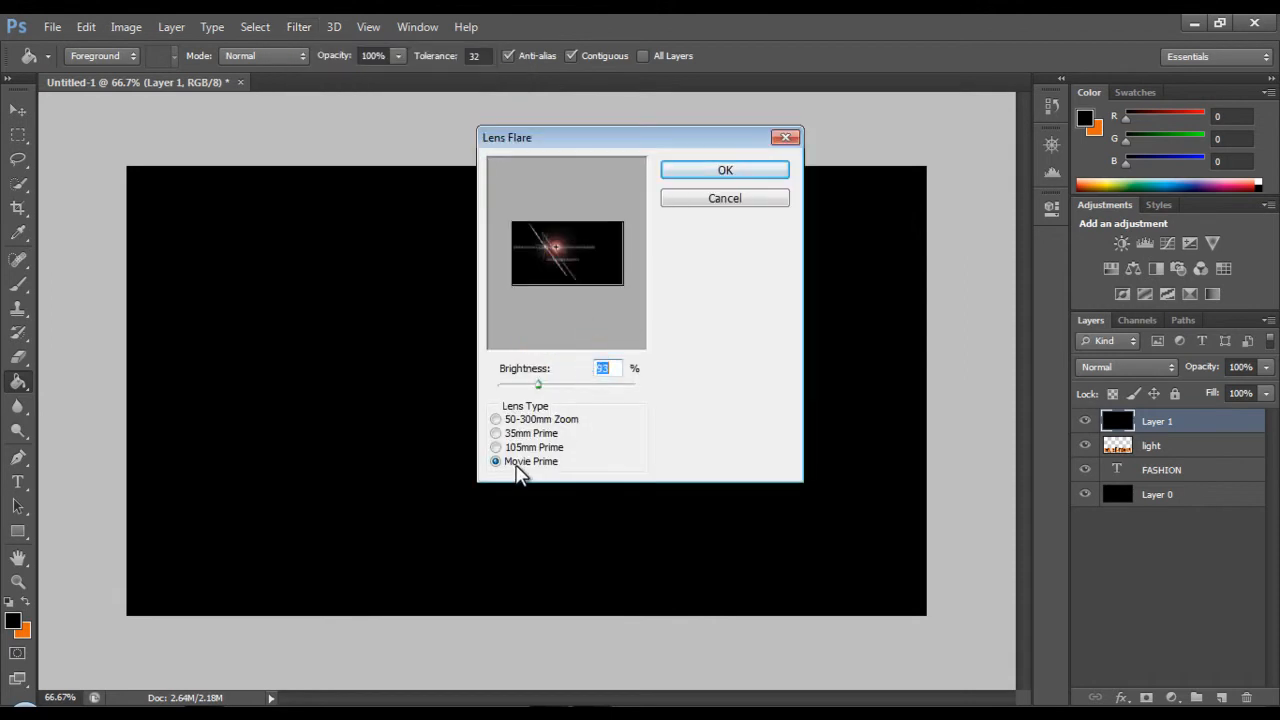
pyautogui.moveTo(538, 388); pyautogui.dragTo(542, 388)
pyautogui.click(748, 172)
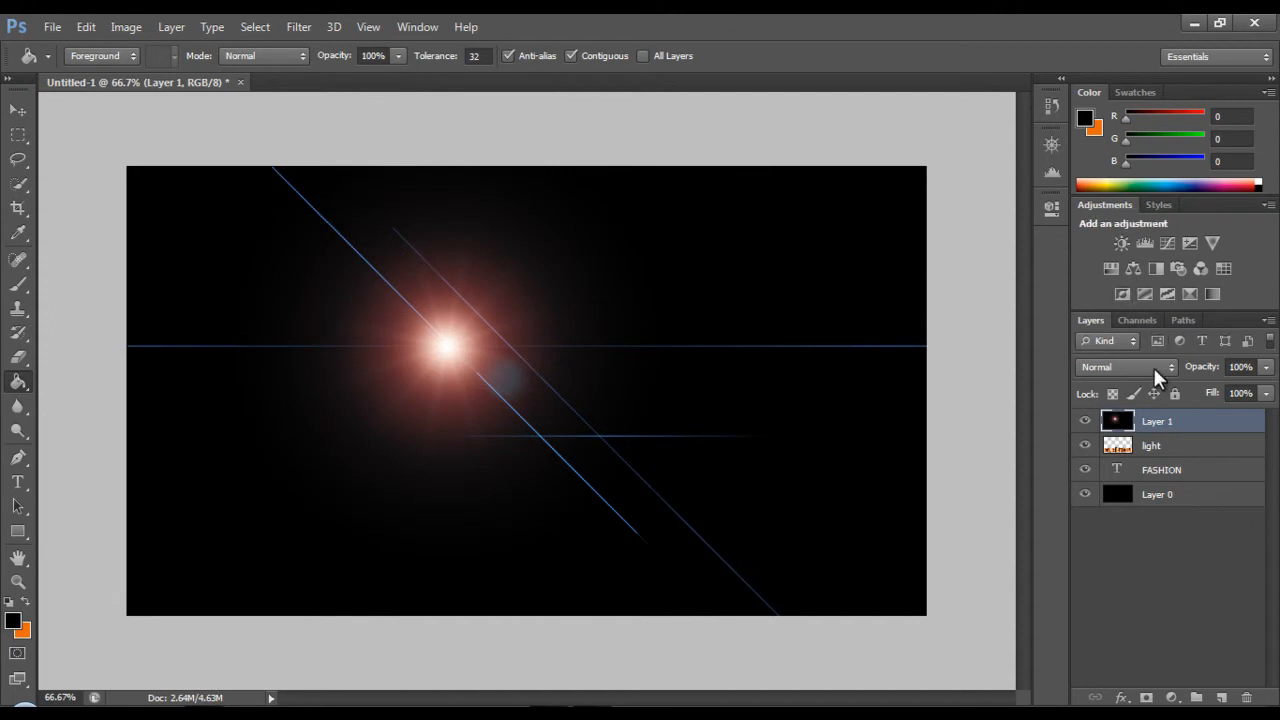
pyautogui.click(1153, 367)
pyautogui.click(1098, 160)
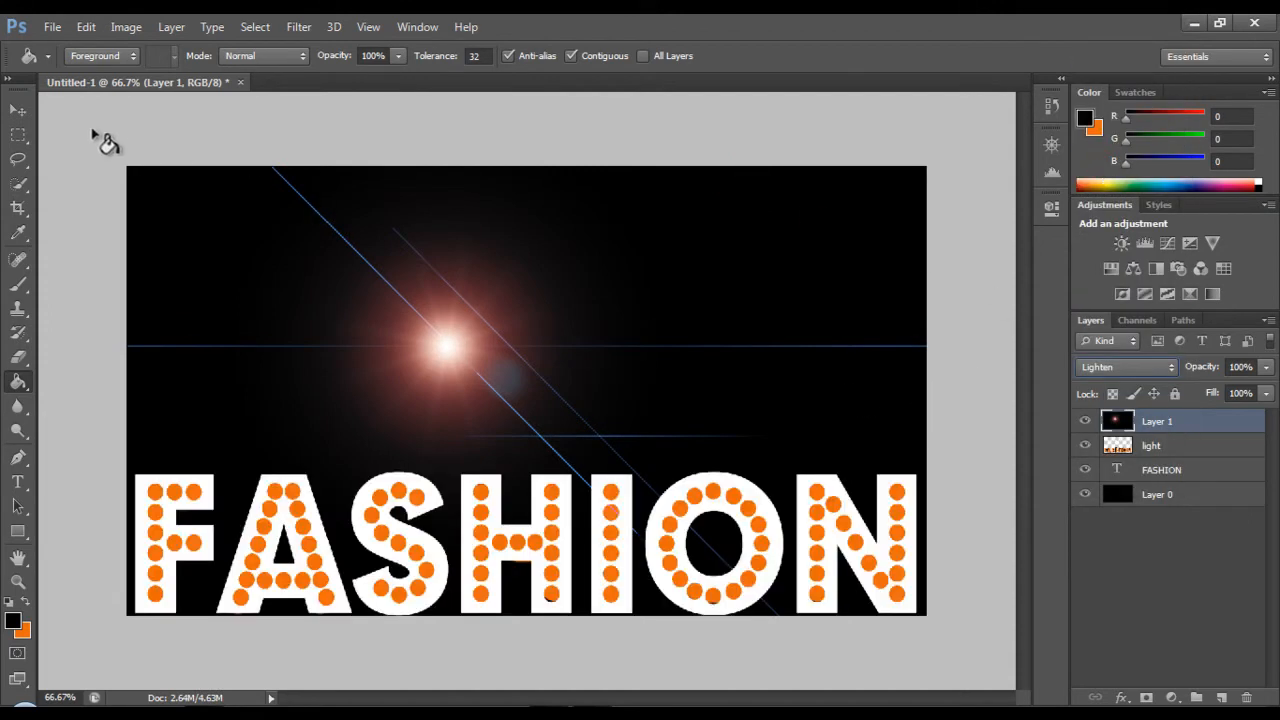
# Move the lens flare onto the F's upper-right bulb and scale it down to about 29.6%.
pyautogui.click(19, 112)
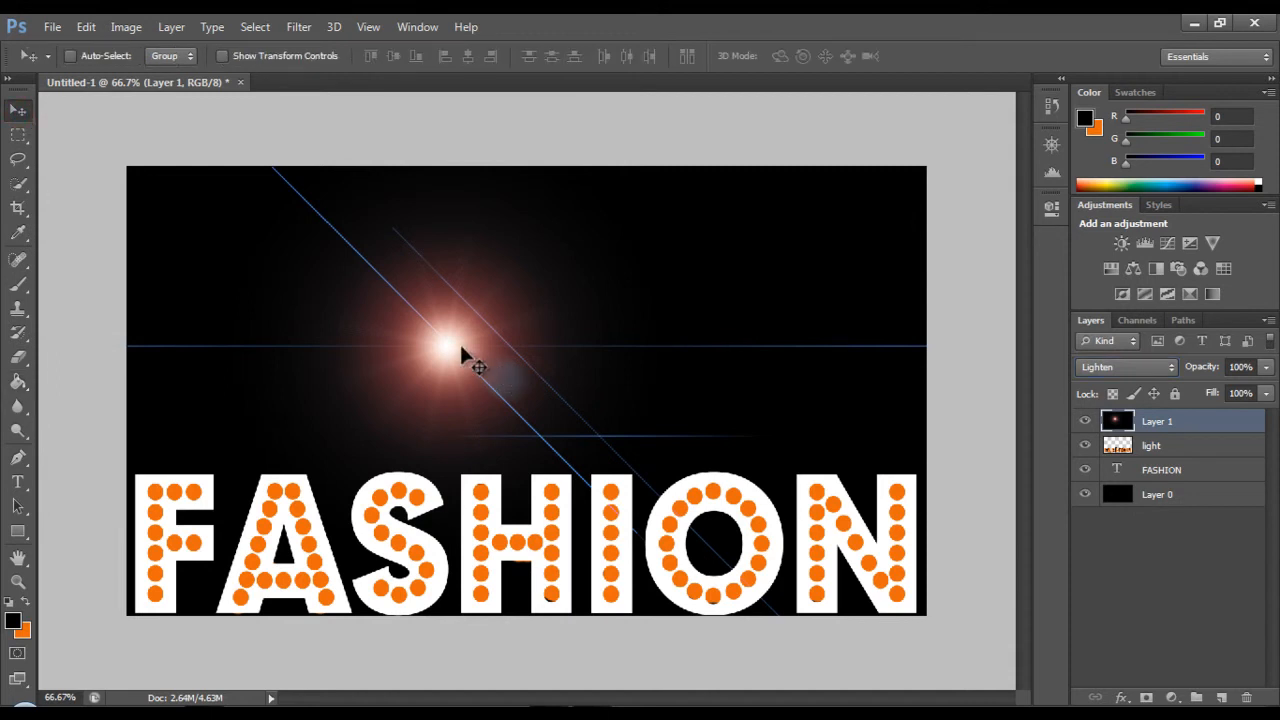
pyautogui.moveTo(462, 350); pyautogui.dragTo(212, 502)
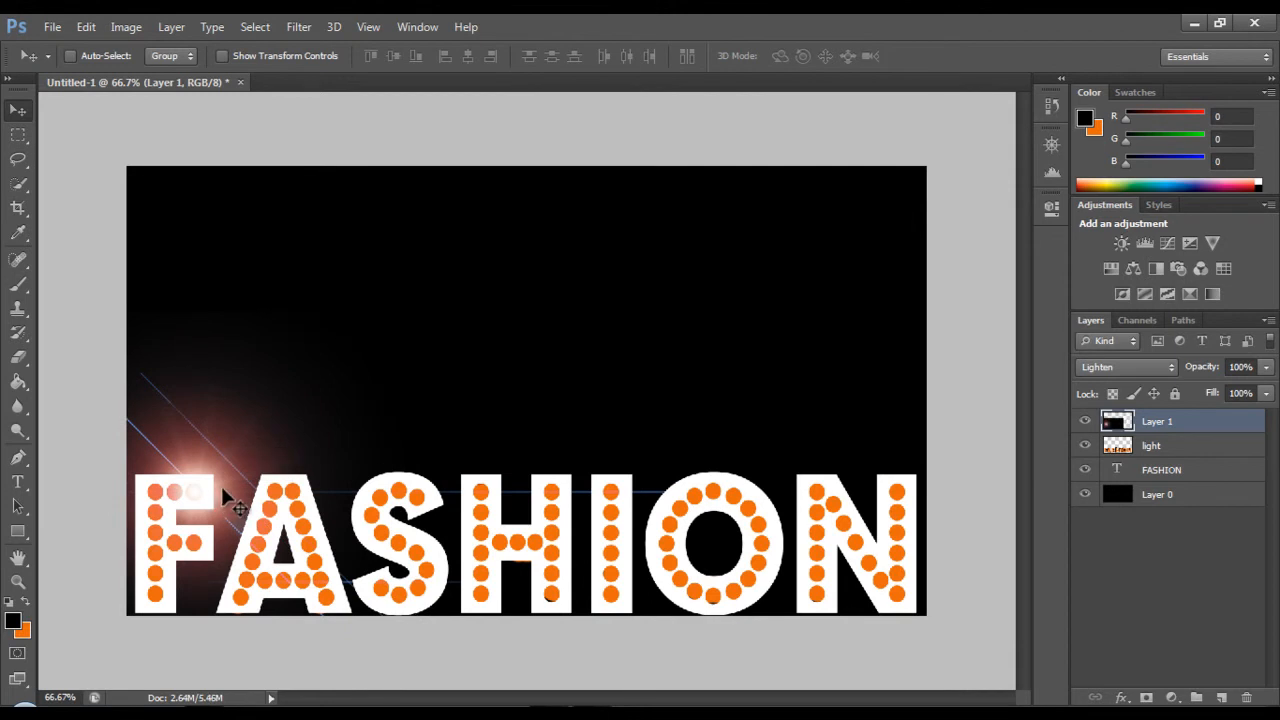
pyautogui.hotkey('ctrl', 't')
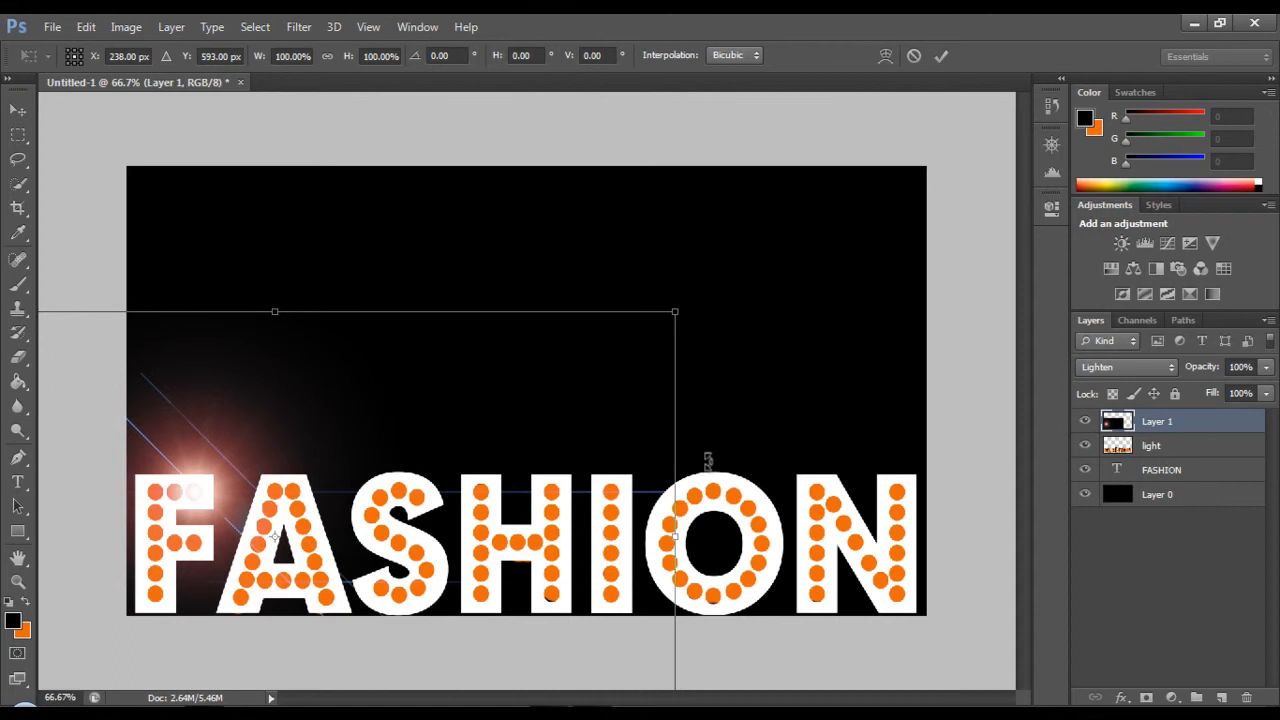
pyautogui.moveTo(675, 312); pyautogui.dragTo(418, 503)
pyautogui.moveTo(258, 528); pyautogui.dragTo(201, 496)
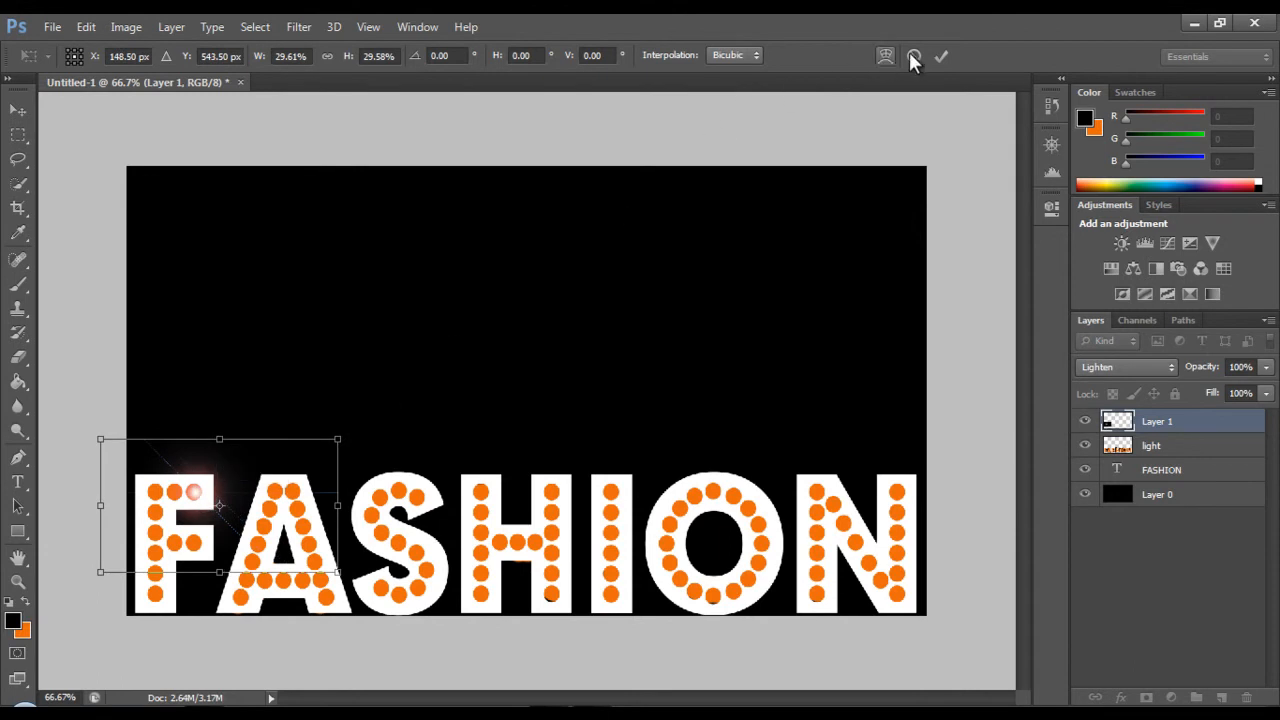
pyautogui.click(941, 56)
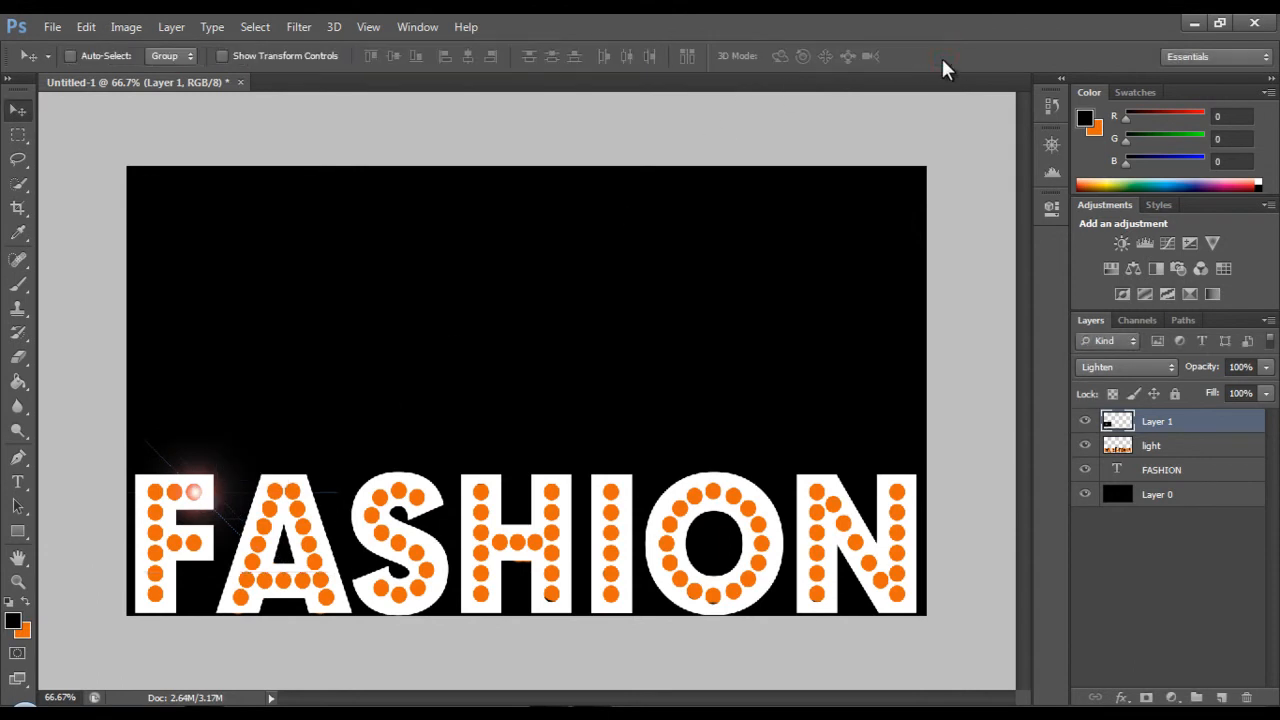
# Adjust the flare layer's brightness to 61 and contrast to 34.
pyautogui.click(127, 28)
pyautogui.moveTo(188, 75)
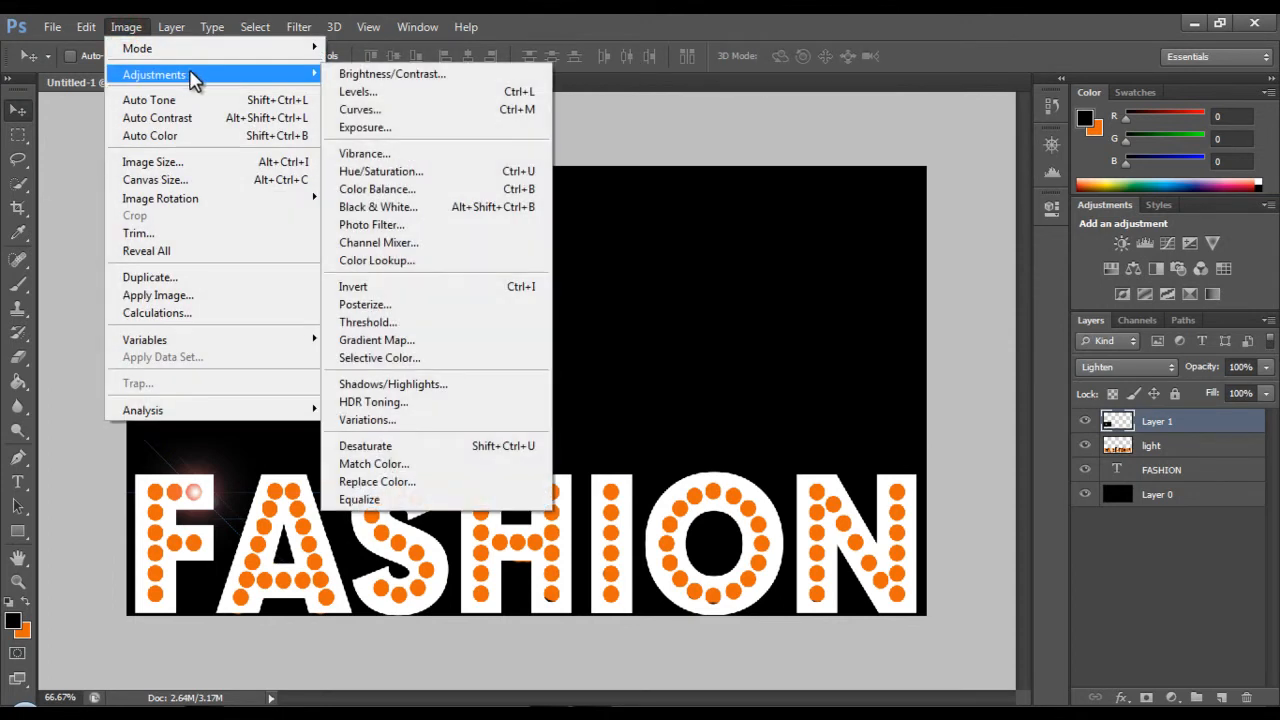
pyautogui.click(333, 76)
pyautogui.moveTo(1010, 283); pyautogui.dragTo(1057, 286)
pyautogui.moveTo(1012, 328); pyautogui.dragTo(1043, 332)
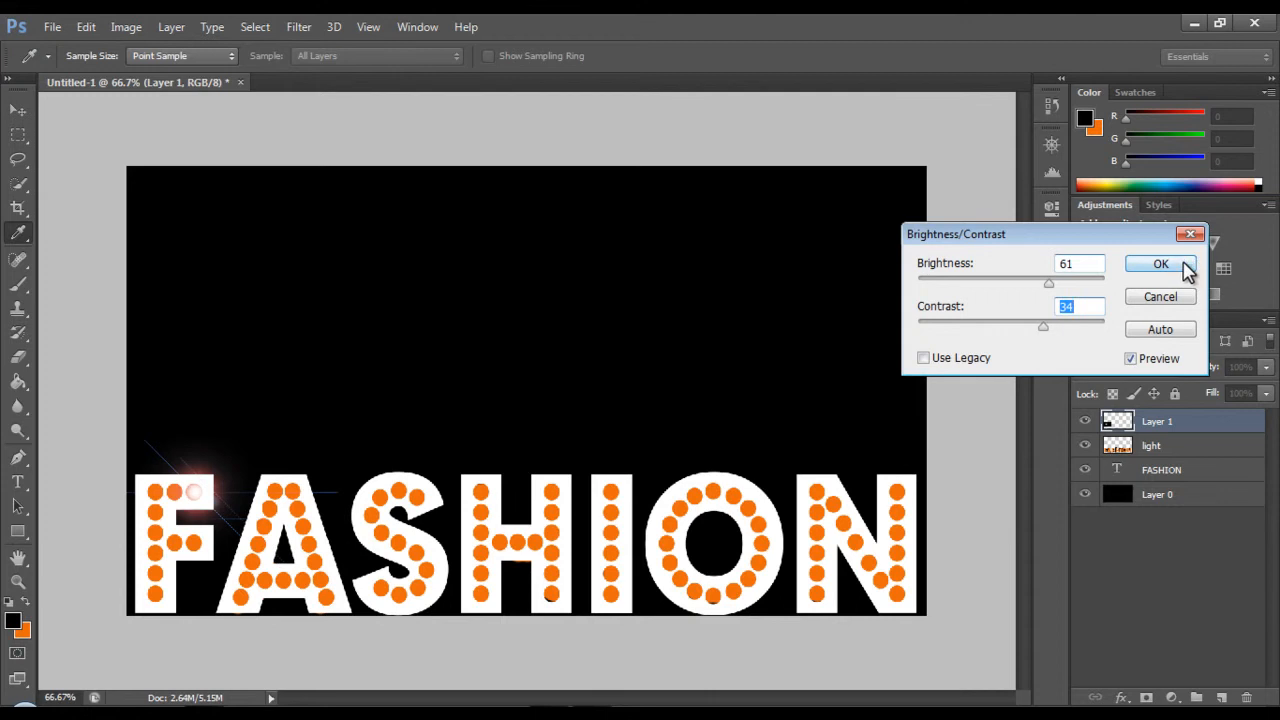
pyautogui.click(1188, 268)
# Apply Levels to the flare layer with the white input level set to 227.
pyautogui.click(126, 27)
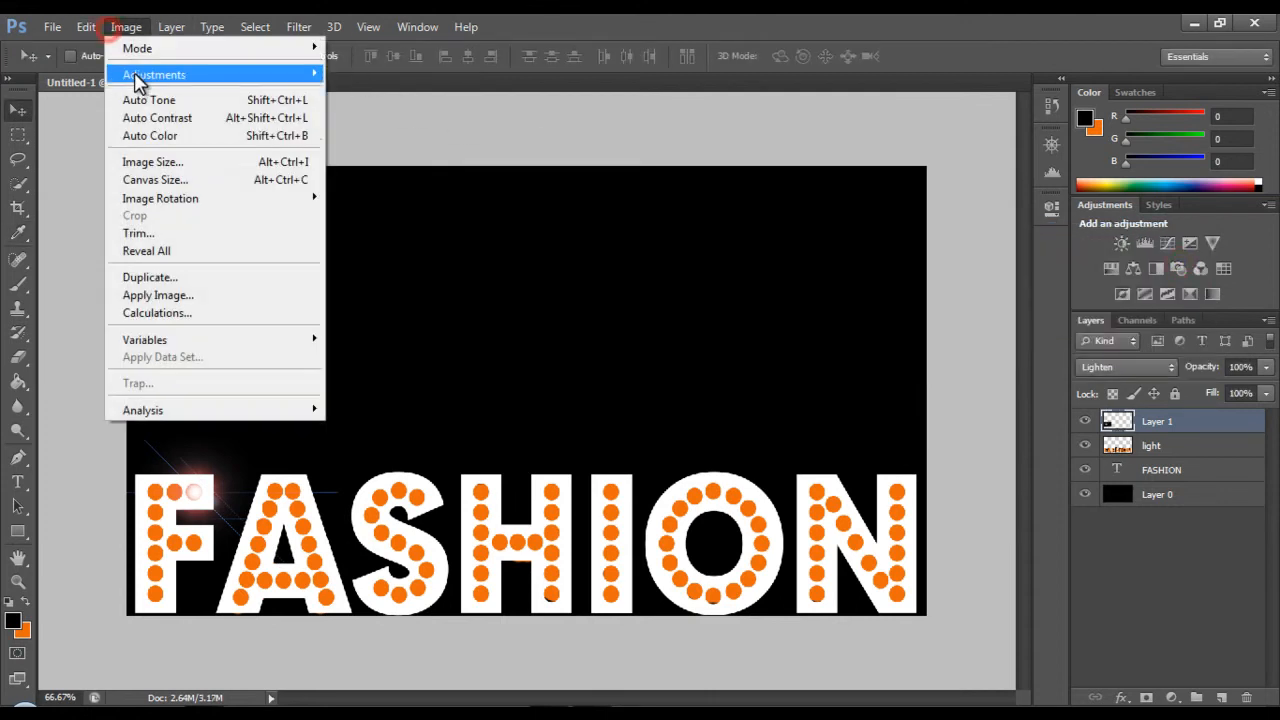
pyautogui.moveTo(137, 80)
pyautogui.click(410, 96)
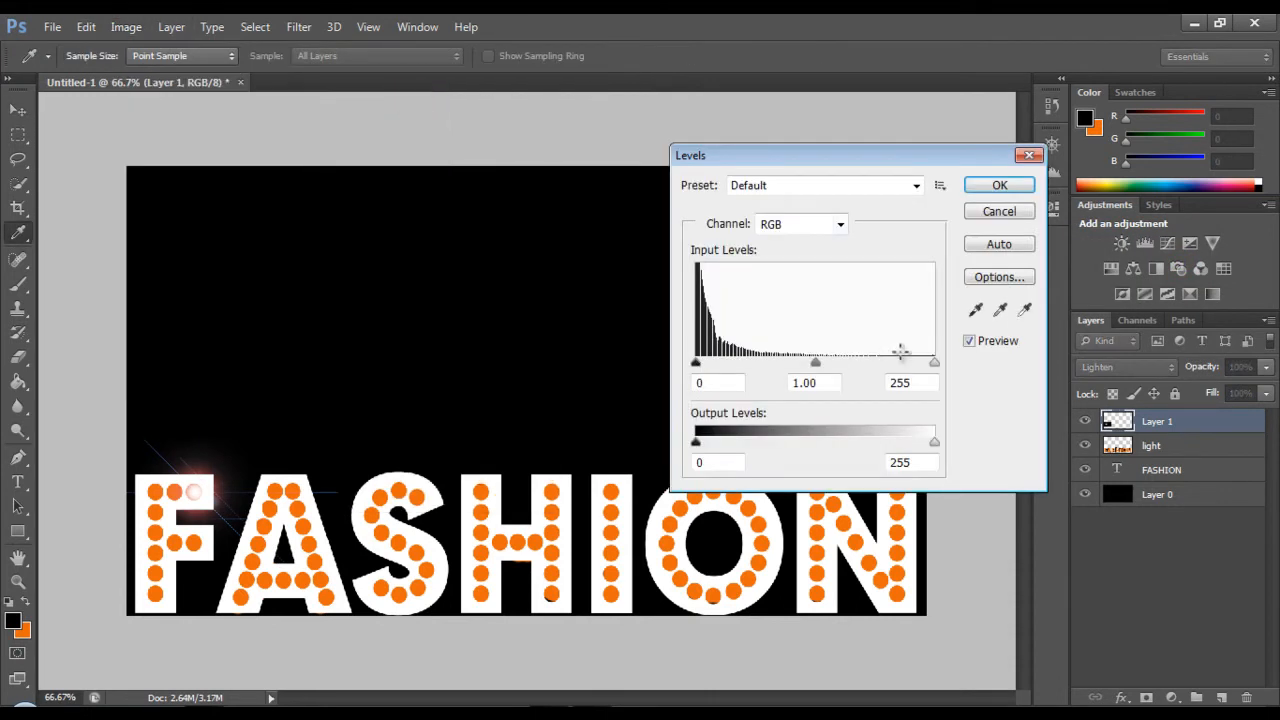
pyautogui.moveTo(933, 362); pyautogui.dragTo(908, 366)
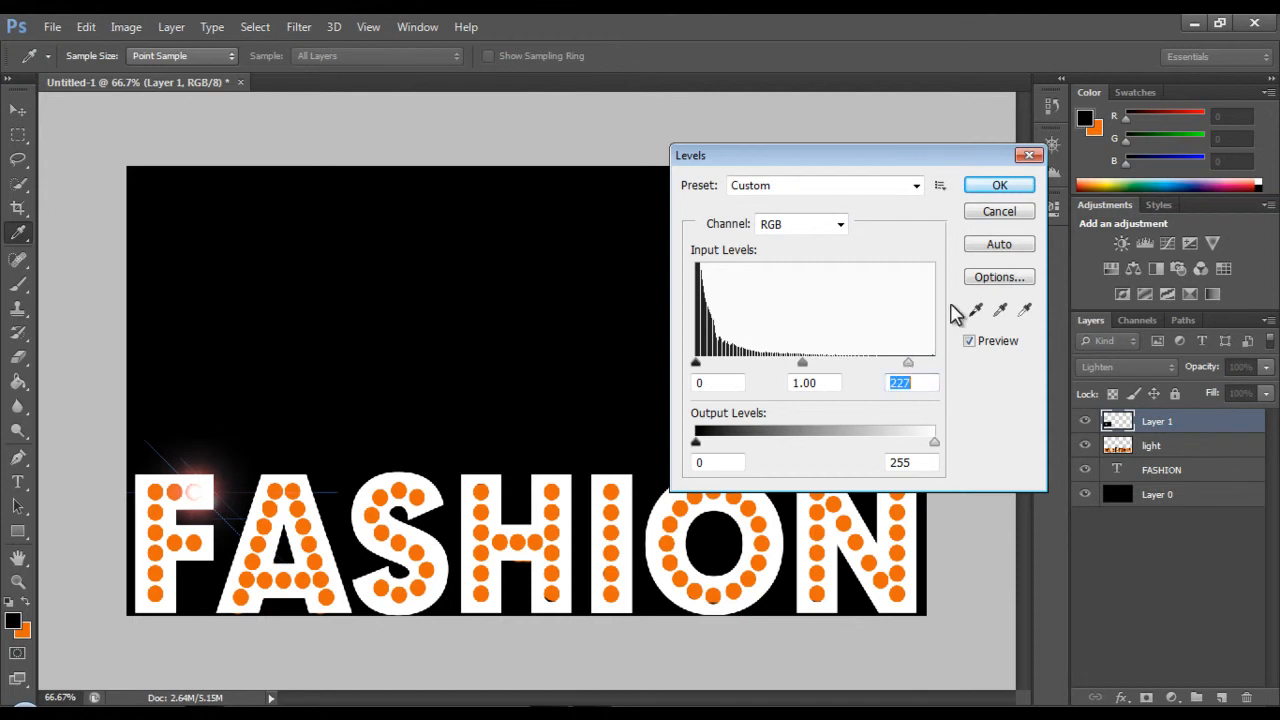
pyautogui.click(1018, 188)
pyautogui.press('v')
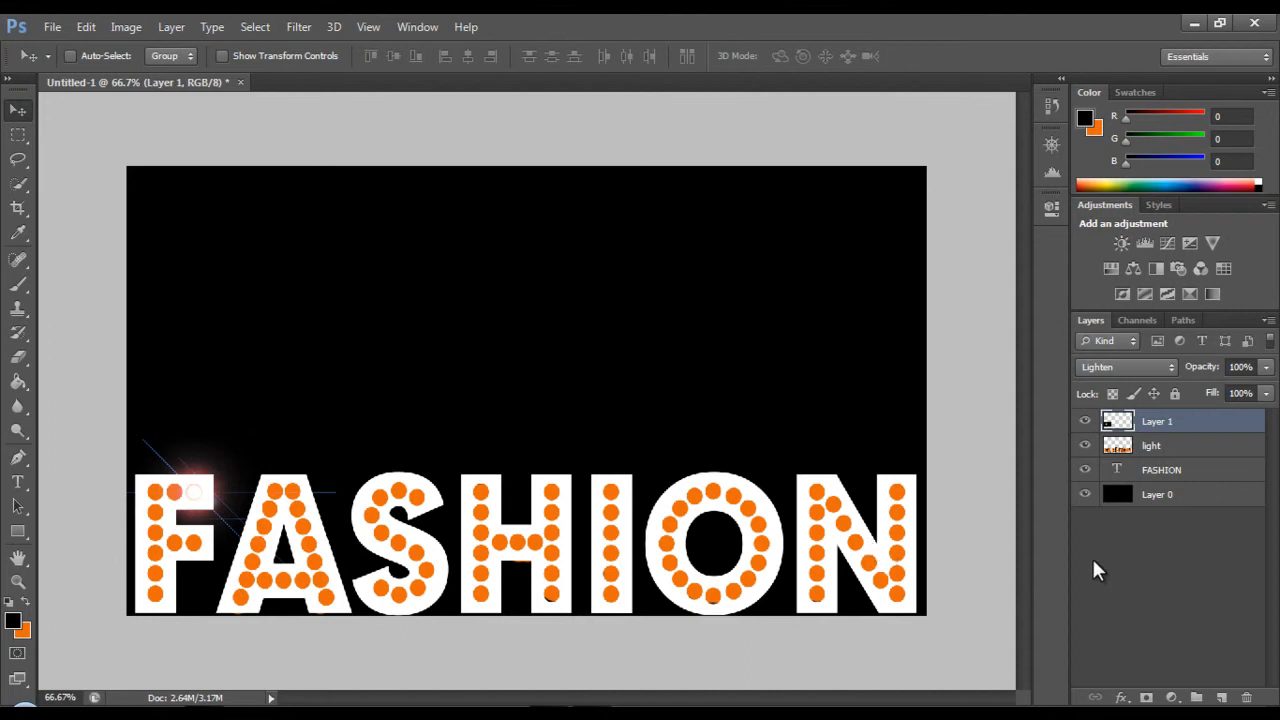
# Duplicate the flare layer repeatedly to make 19 copies for the other bulbs.
pyautogui.hotkey('ctrl', 'j')
pyautogui.hotkey('ctrl', 'j')
pyautogui.hotkey('ctrl', 'j')
pyautogui.hotkey('ctrl', 'j')
pyautogui.hotkey('ctrl', 'j')
pyautogui.hotkey('ctrl', 'j')
pyautogui.hotkey('ctrl', 'j')
pyautogui.hotkey('ctrl', 'j')
pyautogui.hotkey('ctrl', 'j')
pyautogui.hotkey('ctrl', 'j')
pyautogui.hotkey('ctrl', 'j')
pyautogui.hotkey('ctrl', 'j')
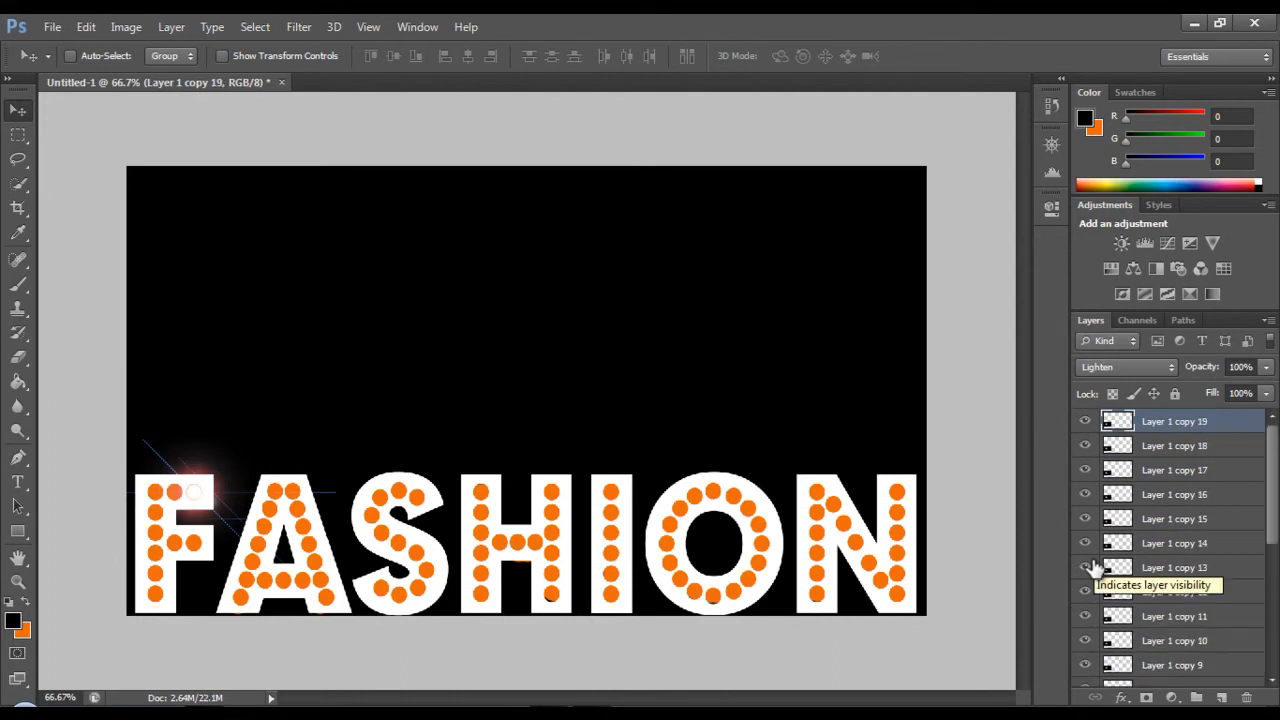
# Move flare copy 16 onto the F's upper-left bulb and copy 15 onto a lower bulb of its stem.
pyautogui.moveTo(1270, 480); pyautogui.dragTo(1270, 515)
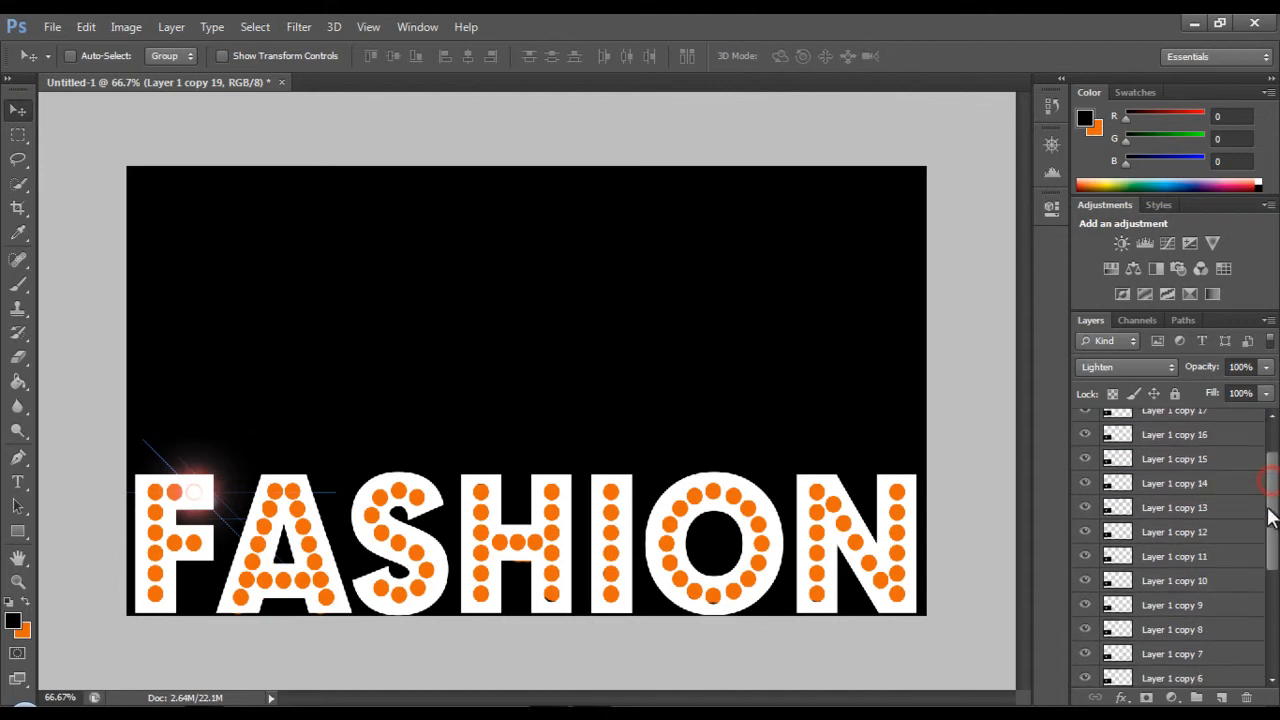
pyautogui.click(1250, 440)
pyautogui.moveTo(189, 494); pyautogui.dragTo(160, 497)
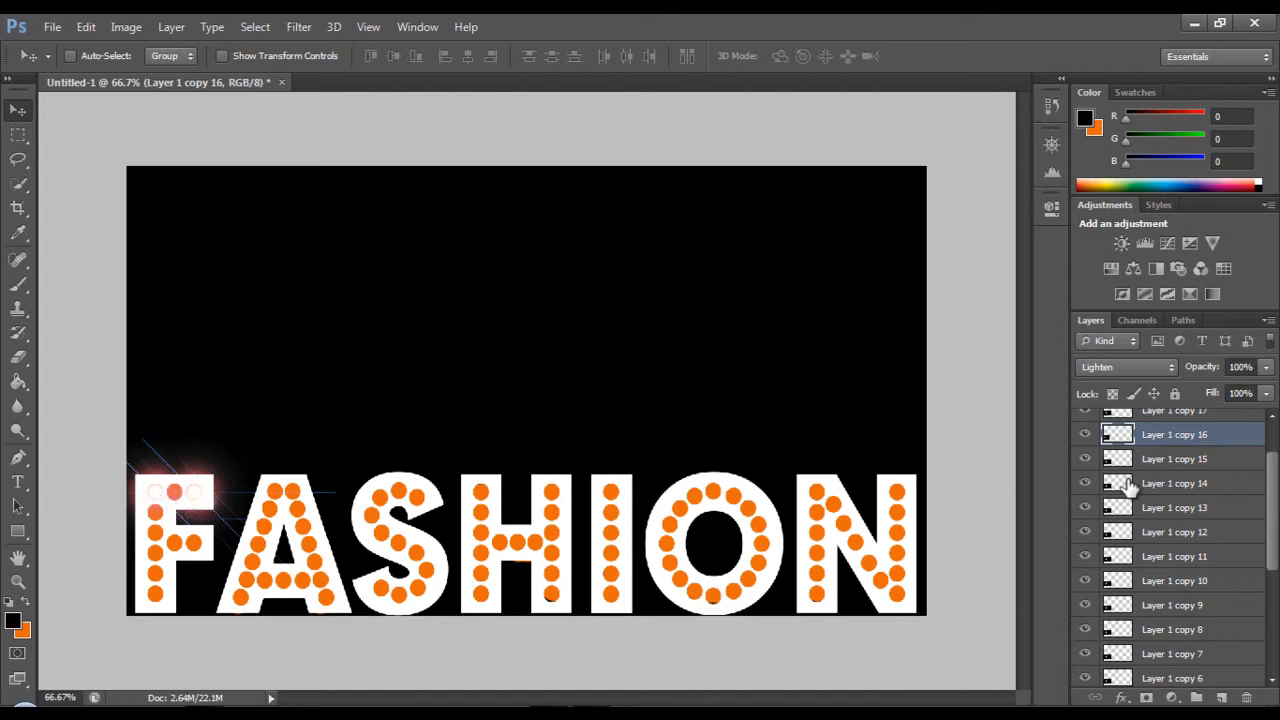
pyautogui.click(1176, 458)
pyautogui.moveTo(163, 501); pyautogui.dragTo(131, 542)
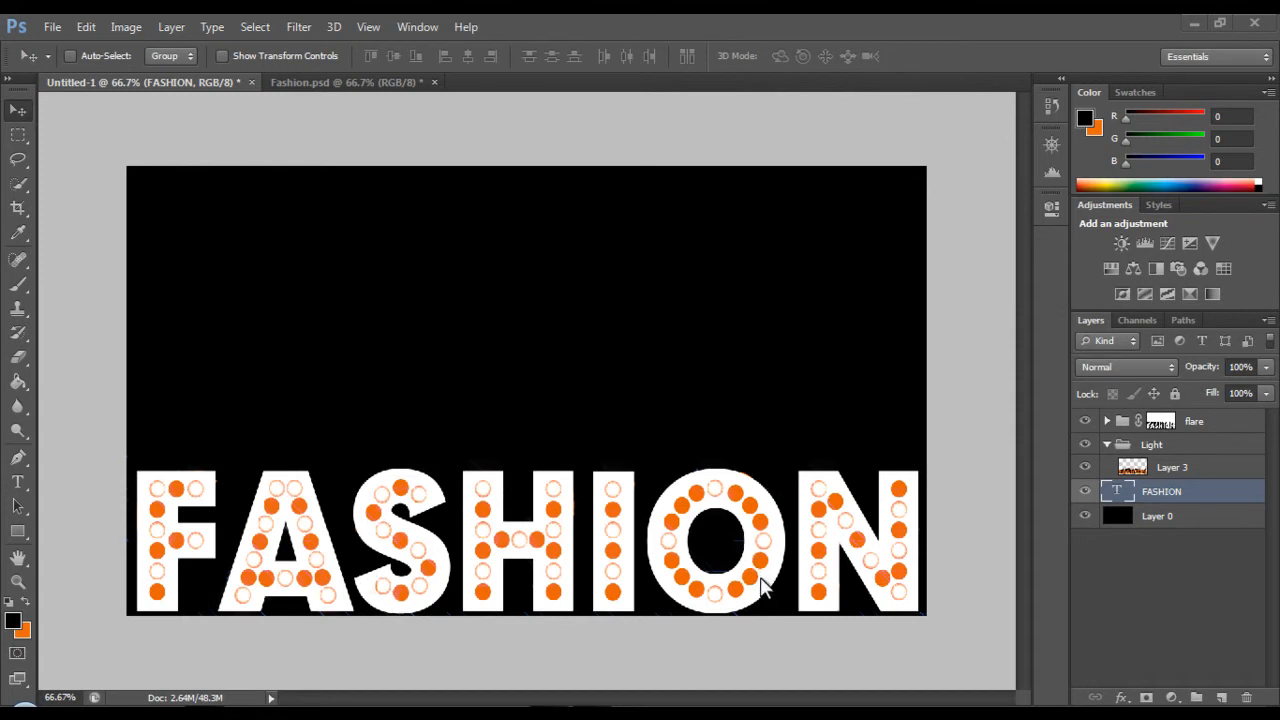
# Add a layer mask to Layer 3 in the Light group and paint black on it below the gap between F and A.
pyautogui.click(1195, 470)
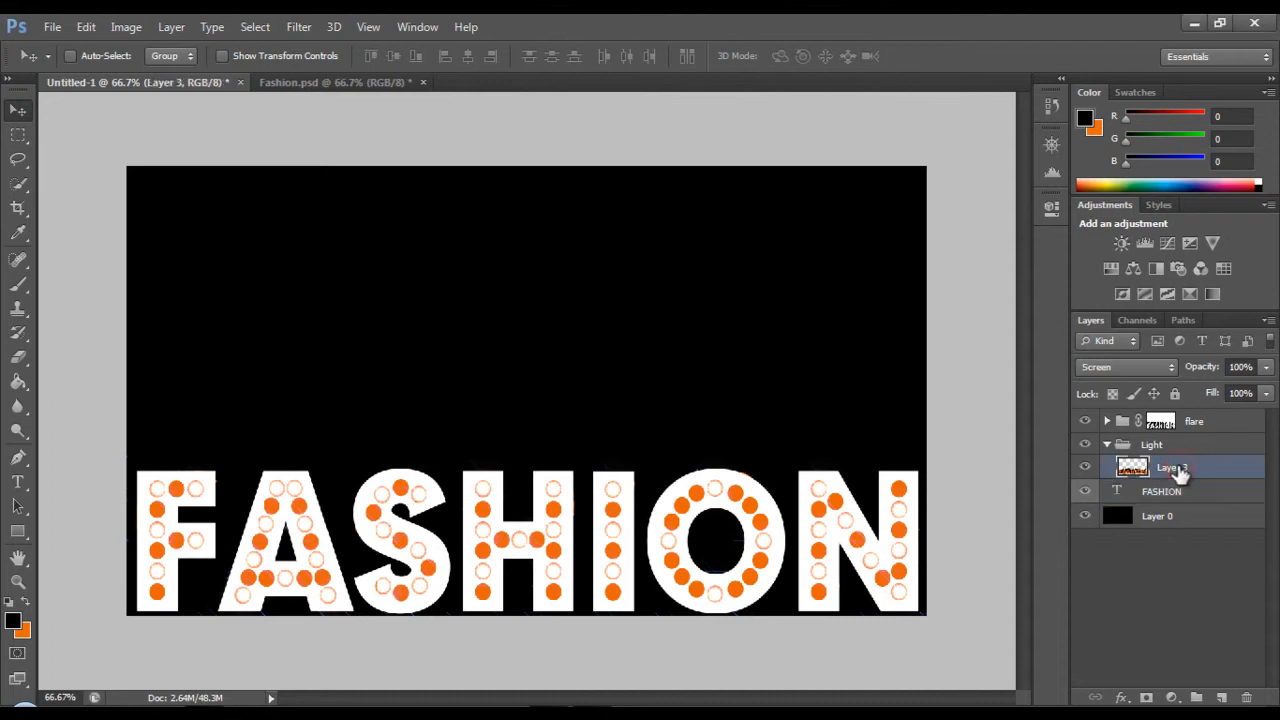
pyautogui.click(1146, 697)
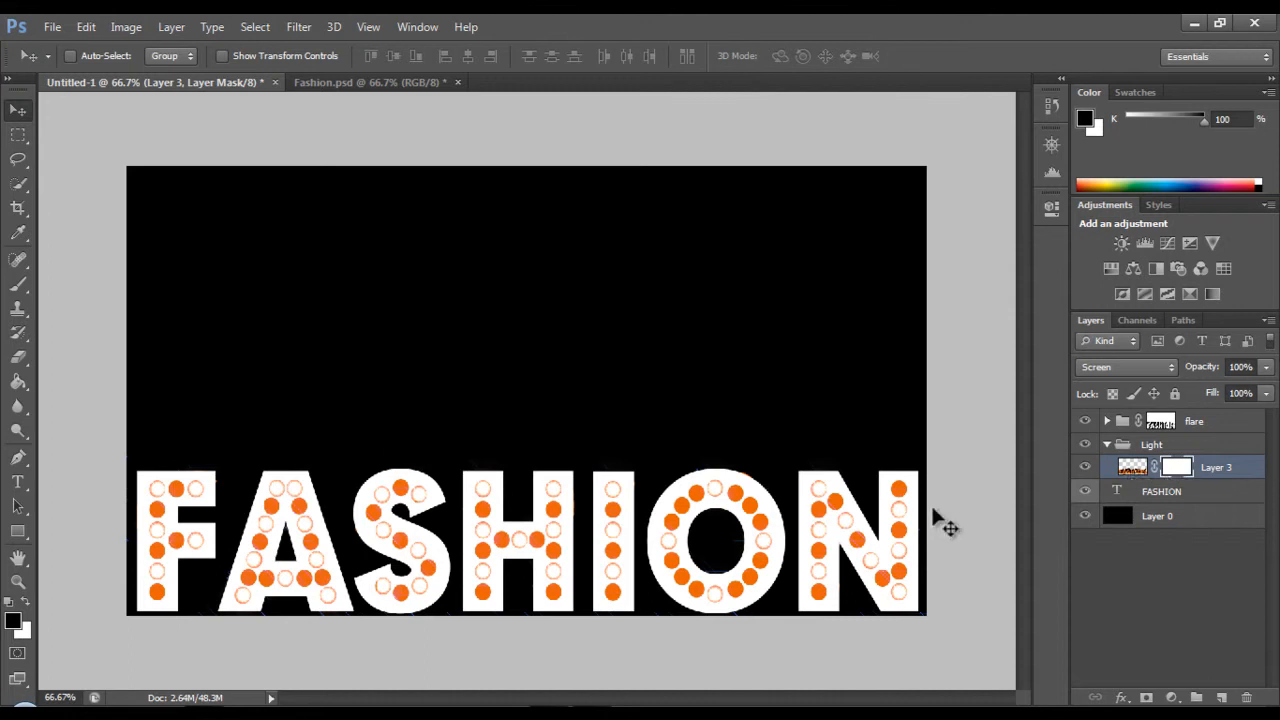
pyautogui.click(19, 285)
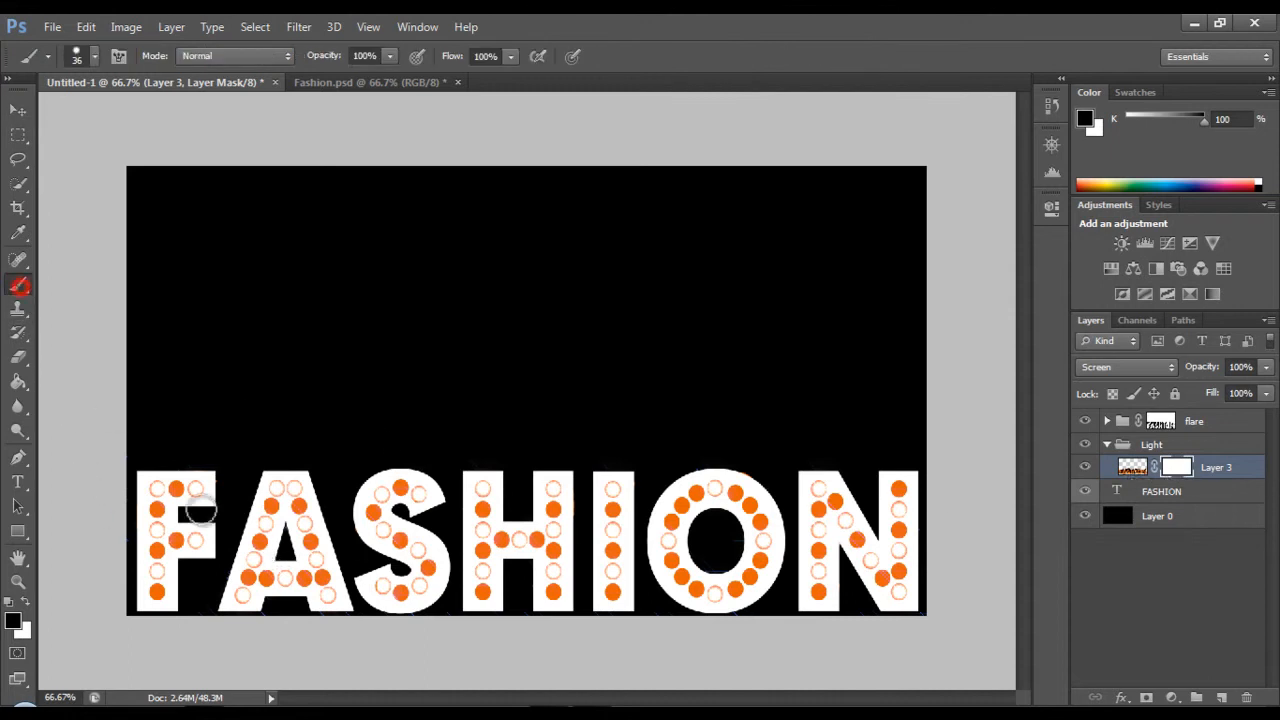
pyautogui.click(197, 618)
pyautogui.click(202, 617)
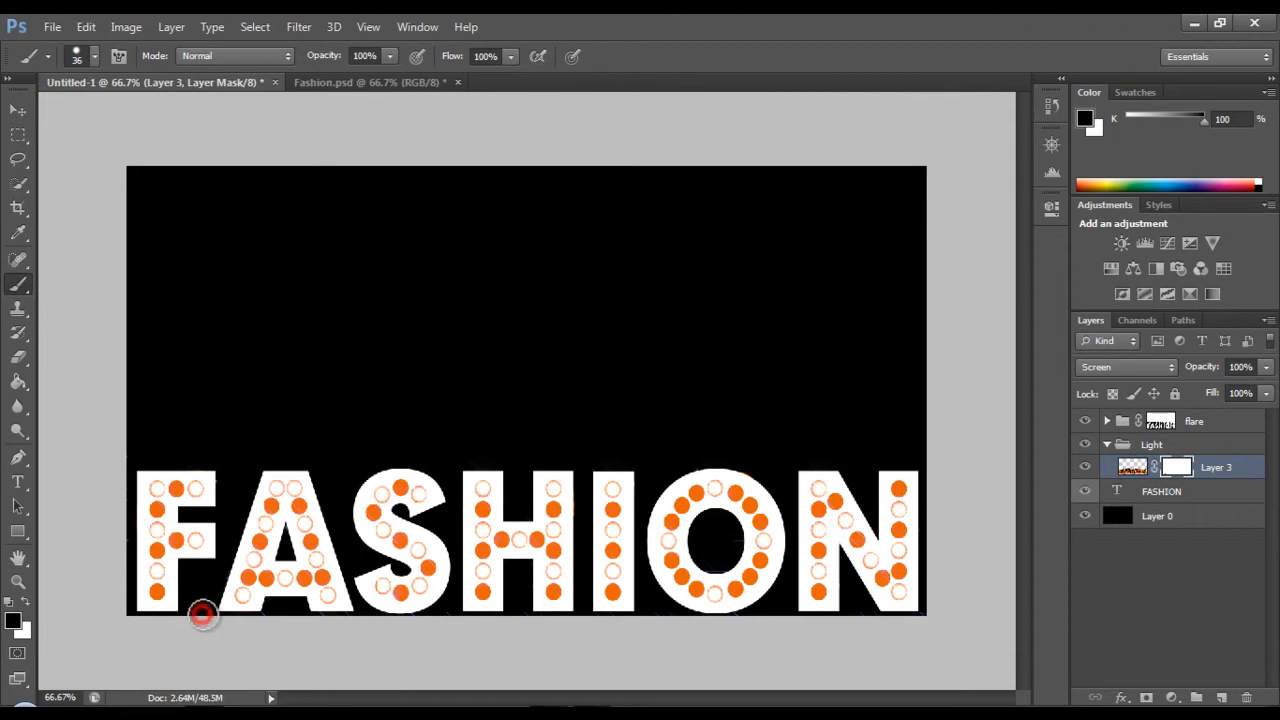
# Compare Layer 3's image and mask, collapse the Light group, and examine the flare group's layers and mask.
pyautogui.click(1133, 467)
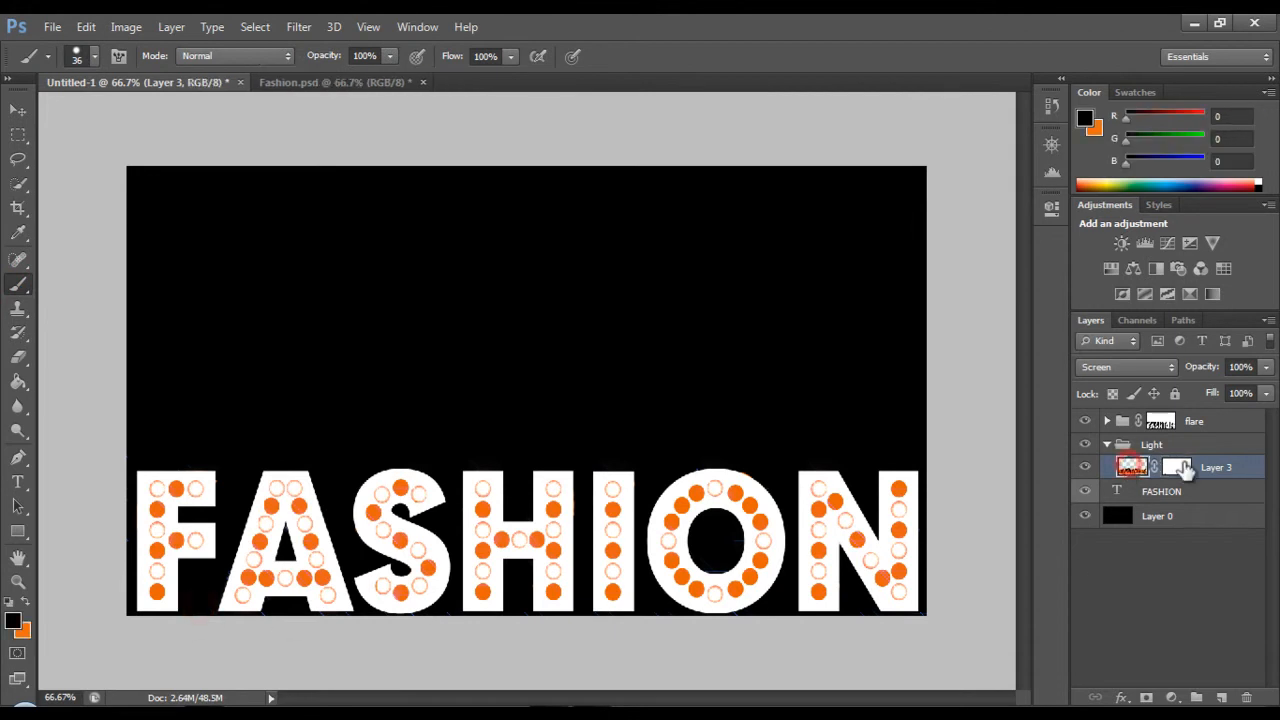
pyautogui.click(1180, 470)
pyautogui.click(1130, 468)
pyautogui.click(1107, 445)
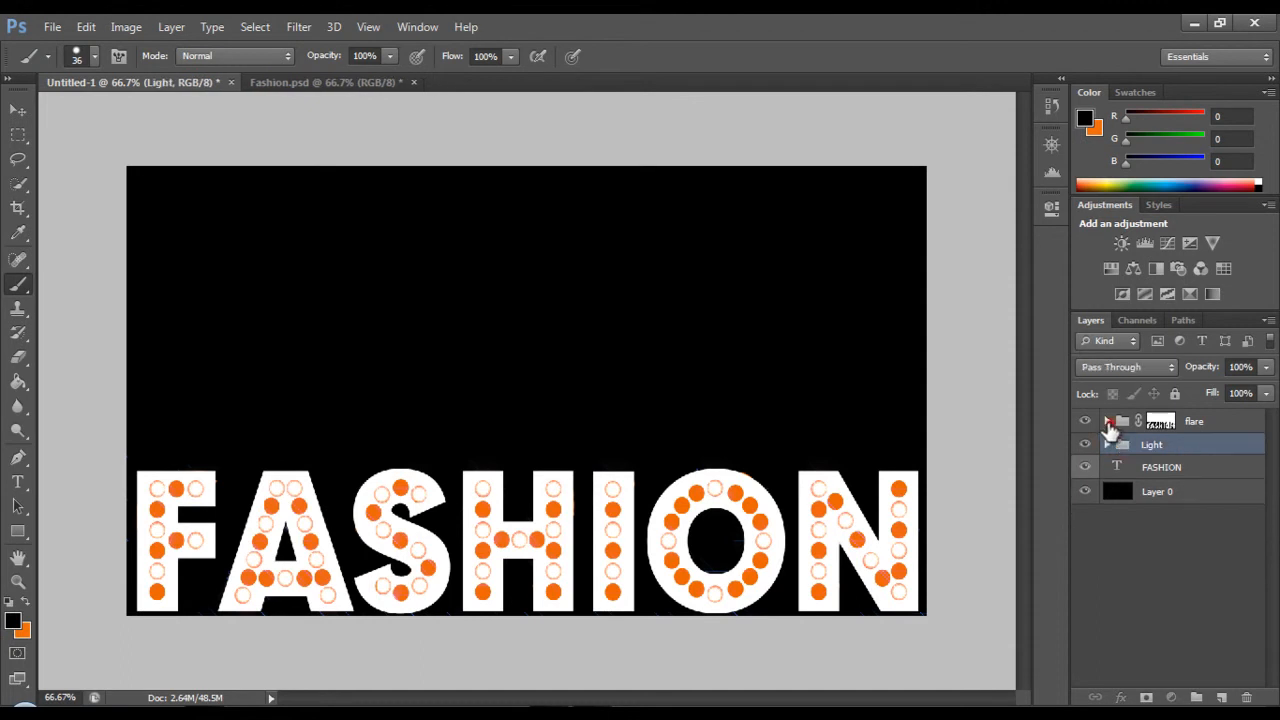
pyautogui.click(1108, 421)
pyautogui.click(1160, 422)
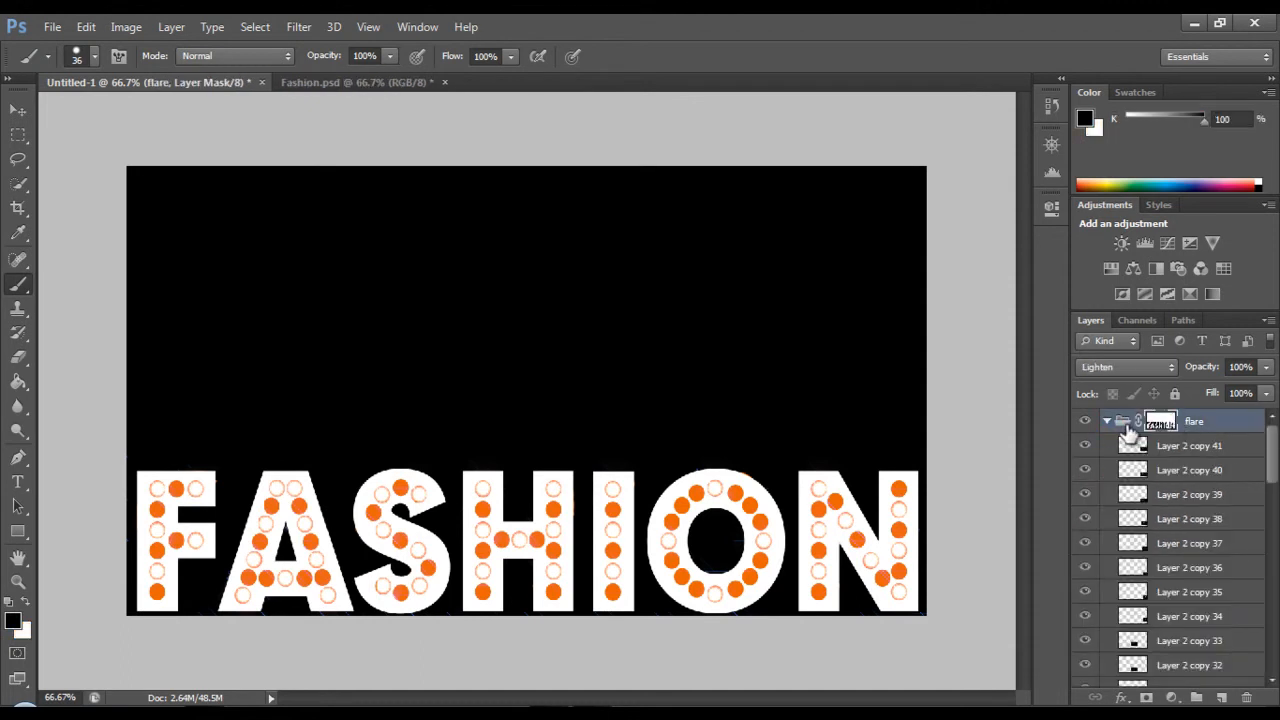
pyautogui.click(1123, 422)
pyautogui.click(1160, 424)
pyautogui.click(1107, 421)
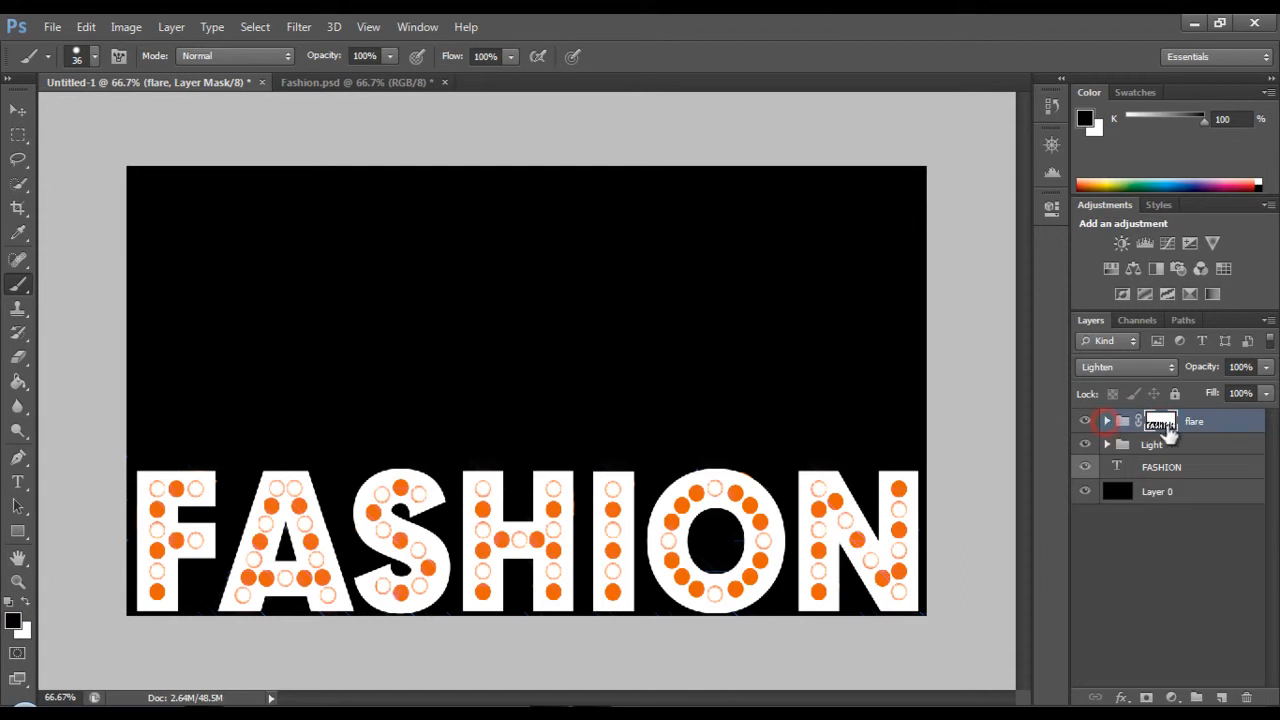
pyautogui.click(1108, 421)
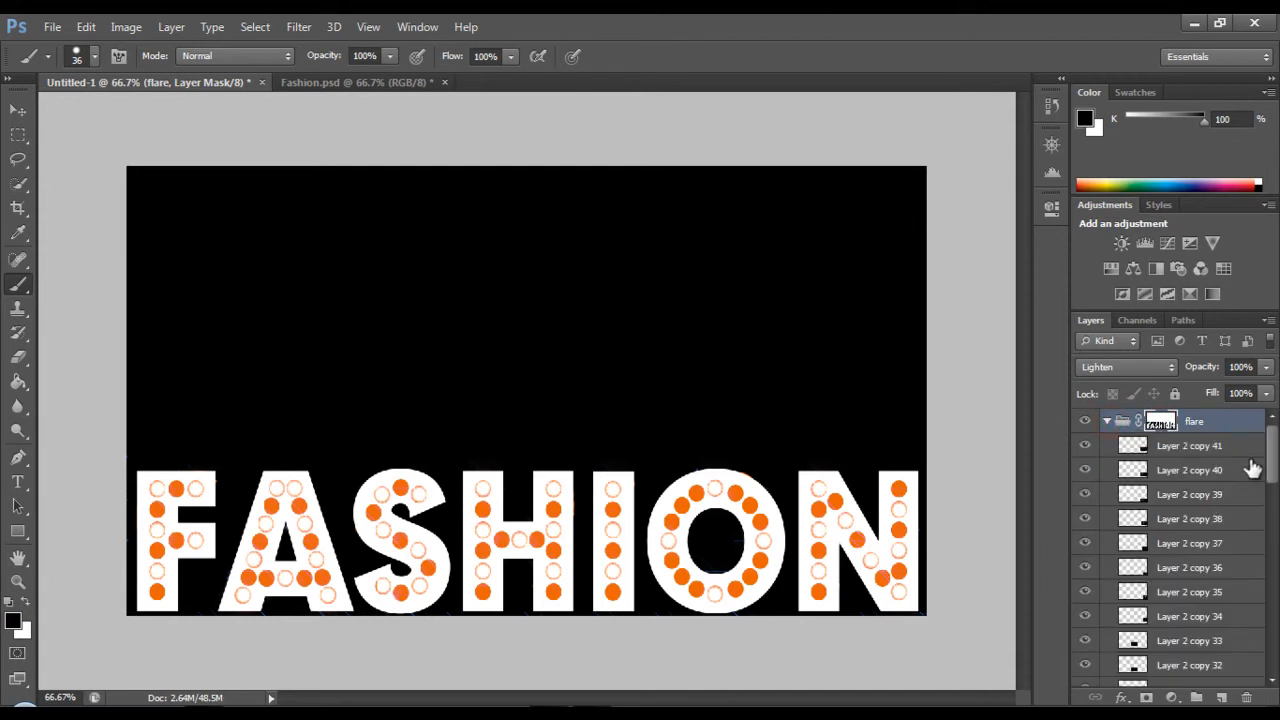
pyautogui.moveTo(1276, 470)
pyautogui.mouseDown()
pyautogui.moveTo(1276, 548)
pyautogui.moveTo(1274, 466)
pyautogui.mouseUp()
pyautogui.click(1108, 421)
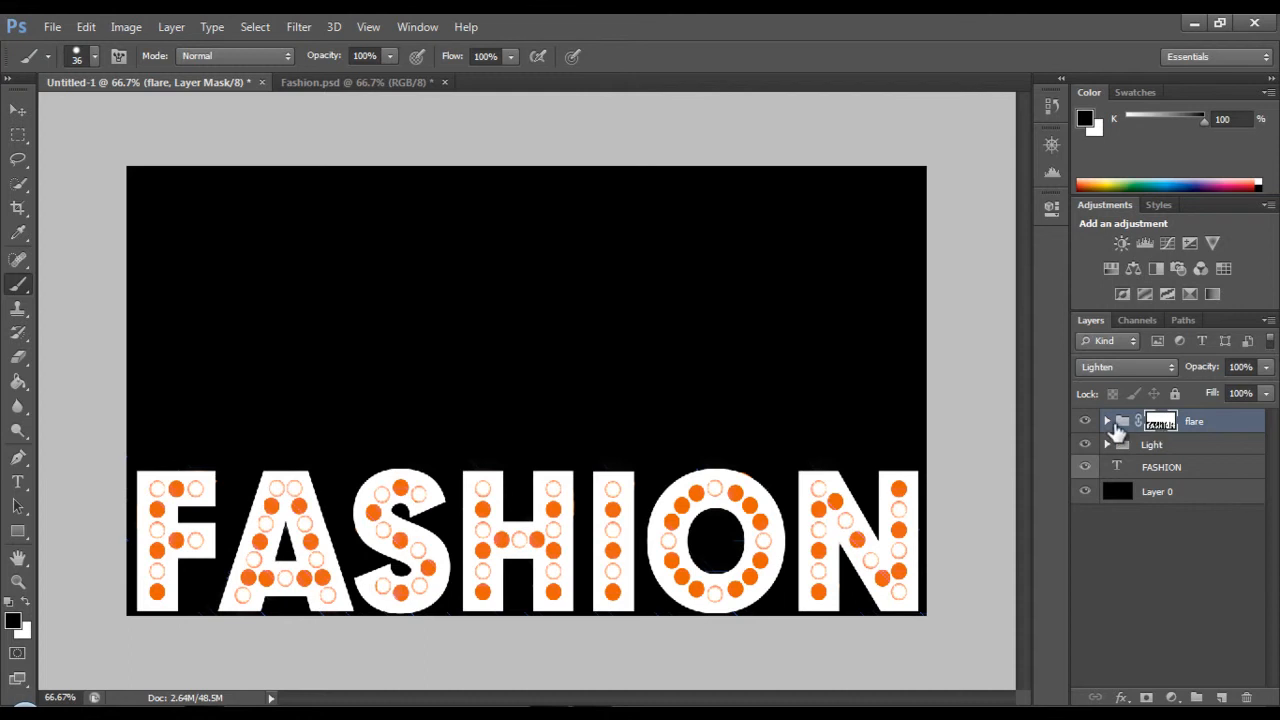
# Paint black with the 36 px brush on the flare group's mask around the FASHION letters to hide stray flare light.
pyautogui.click(747, 620)
pyautogui.click(714, 566)
pyautogui.click(717, 466)
pyautogui.click(643, 459)
pyautogui.click(468, 457)
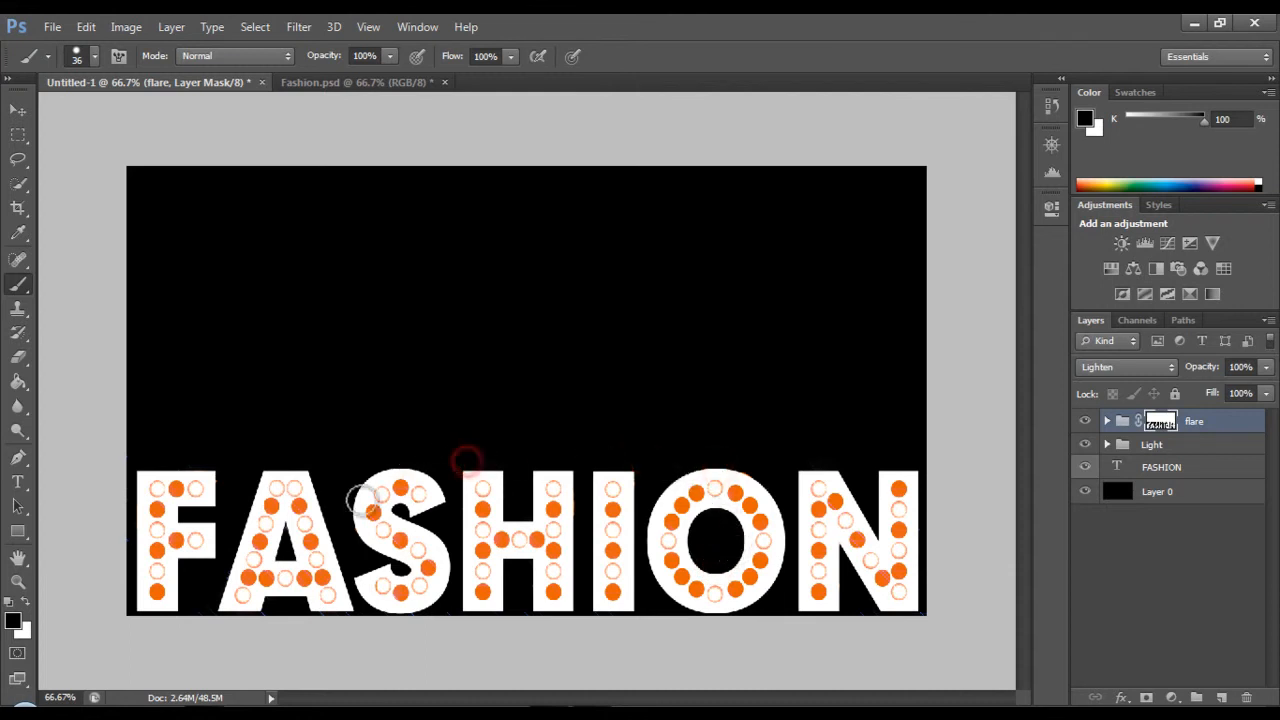
pyautogui.click(163, 456)
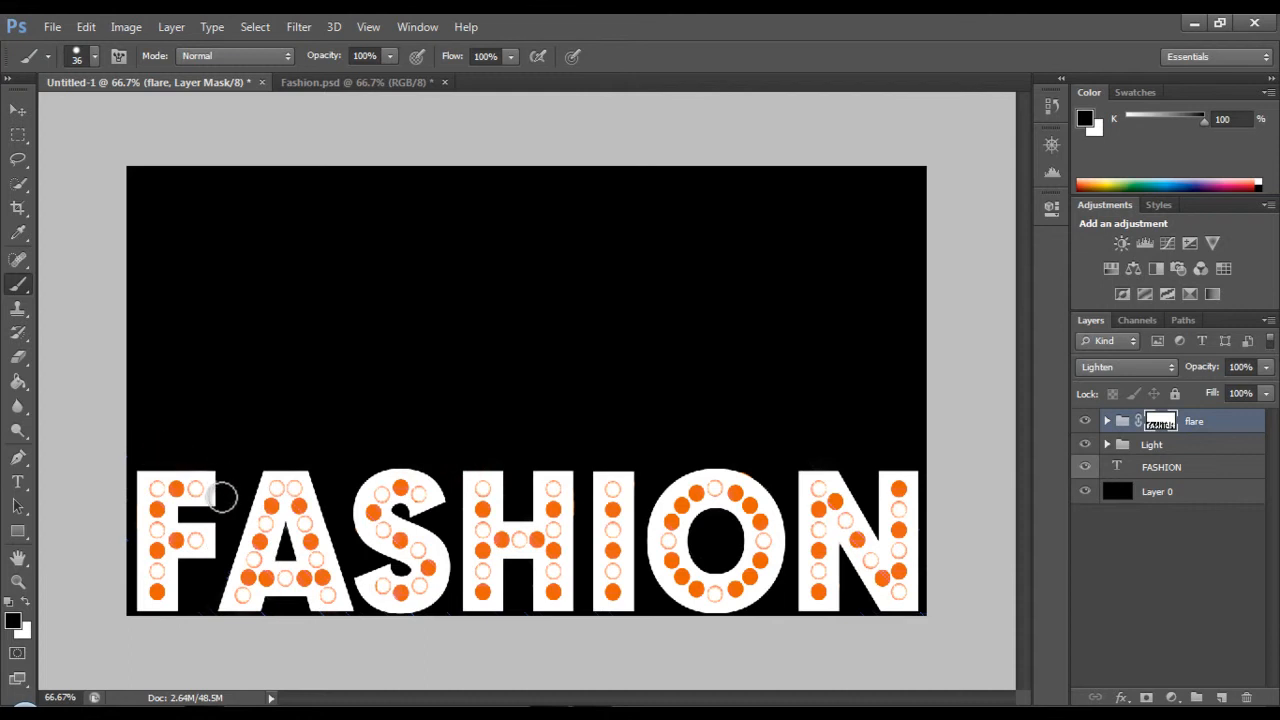
pyautogui.click(207, 614)
# Review the layer stack by selecting Layer 0, the FASHION text, the Light group and the flare group in turn.
pyautogui.click(1117, 492)
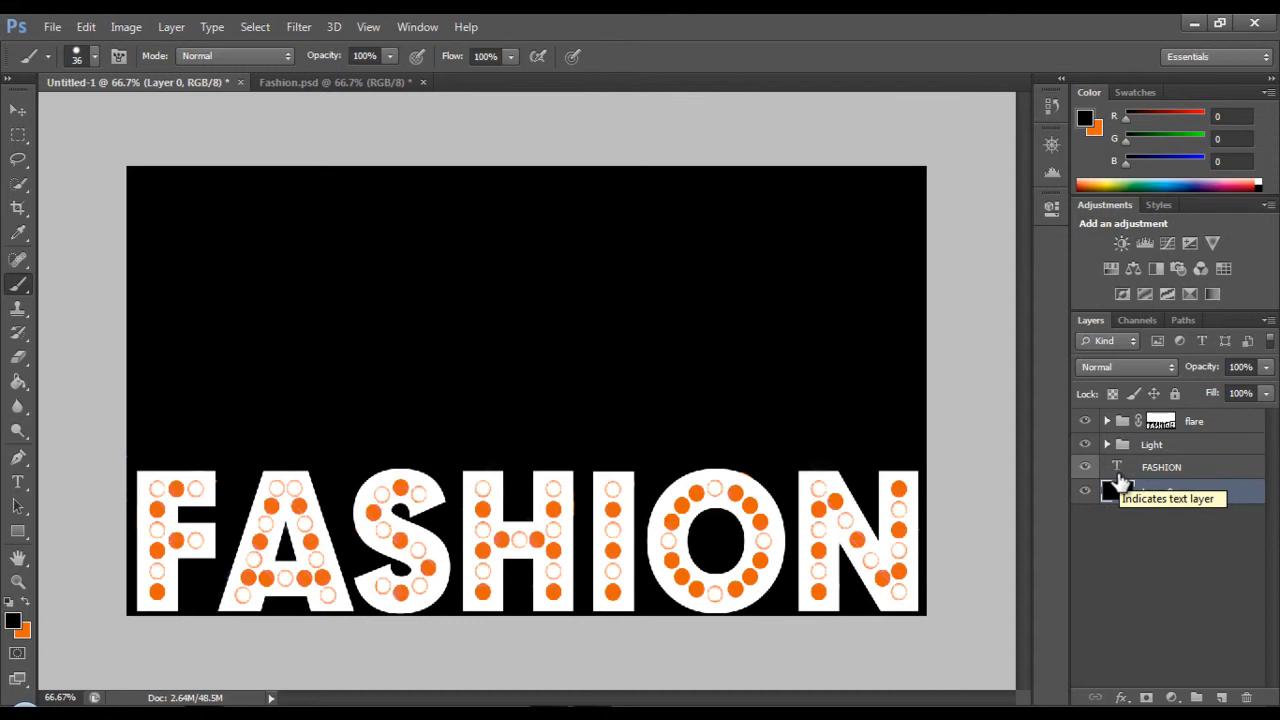
pyautogui.click(1137, 470)
pyautogui.click(1138, 491)
pyautogui.click(1147, 472)
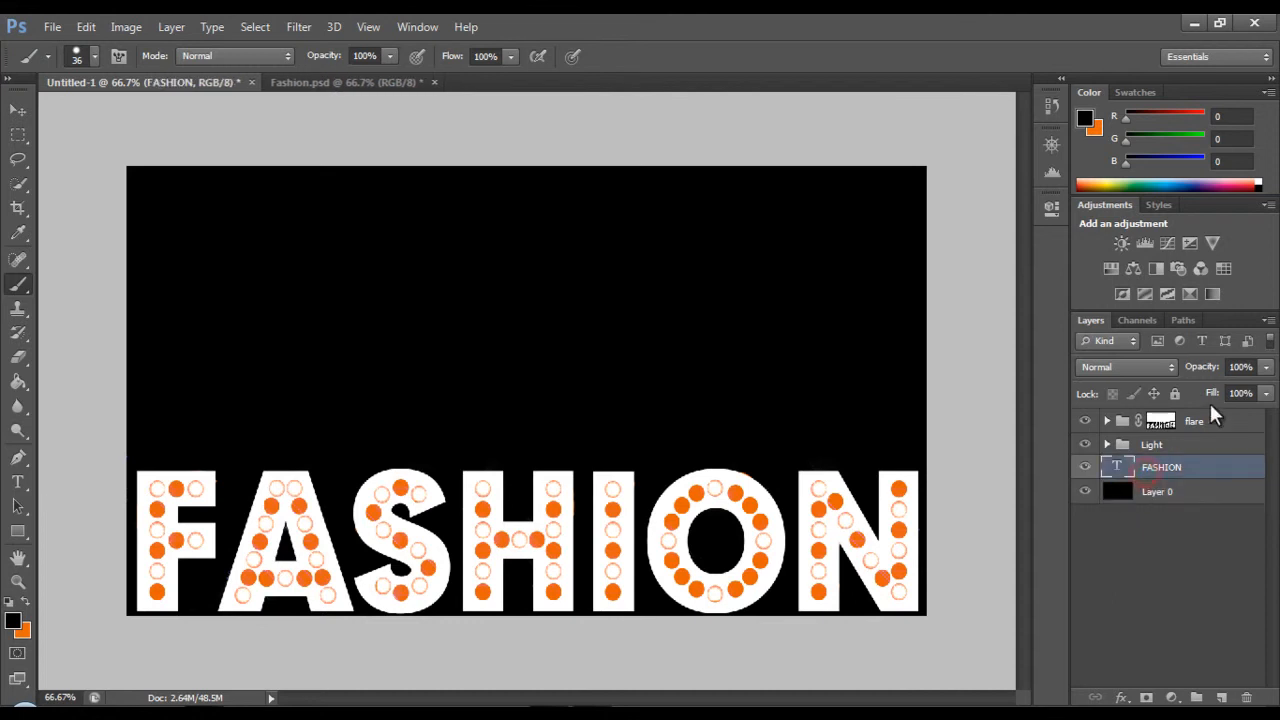
pyautogui.click(1212, 423)
pyautogui.click(1212, 446)
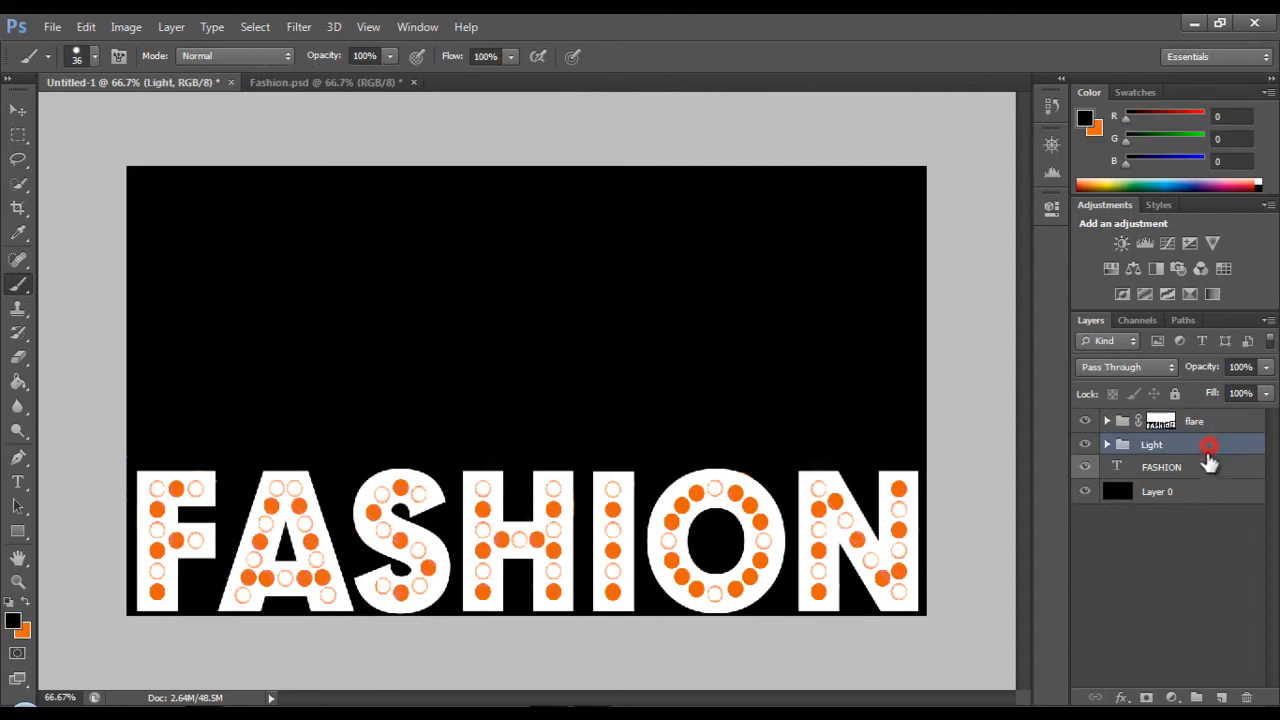
pyautogui.click(1213, 468)
pyautogui.click(1218, 424)
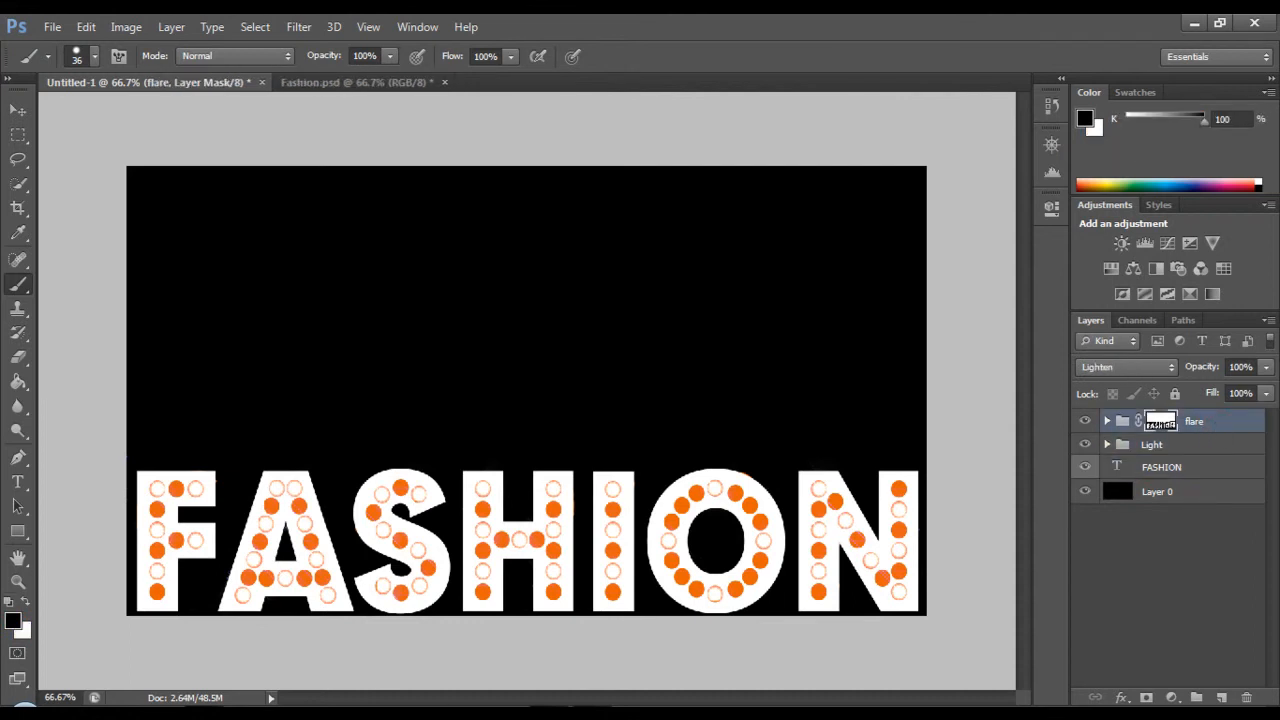
pyautogui.moveTo(203, 713)
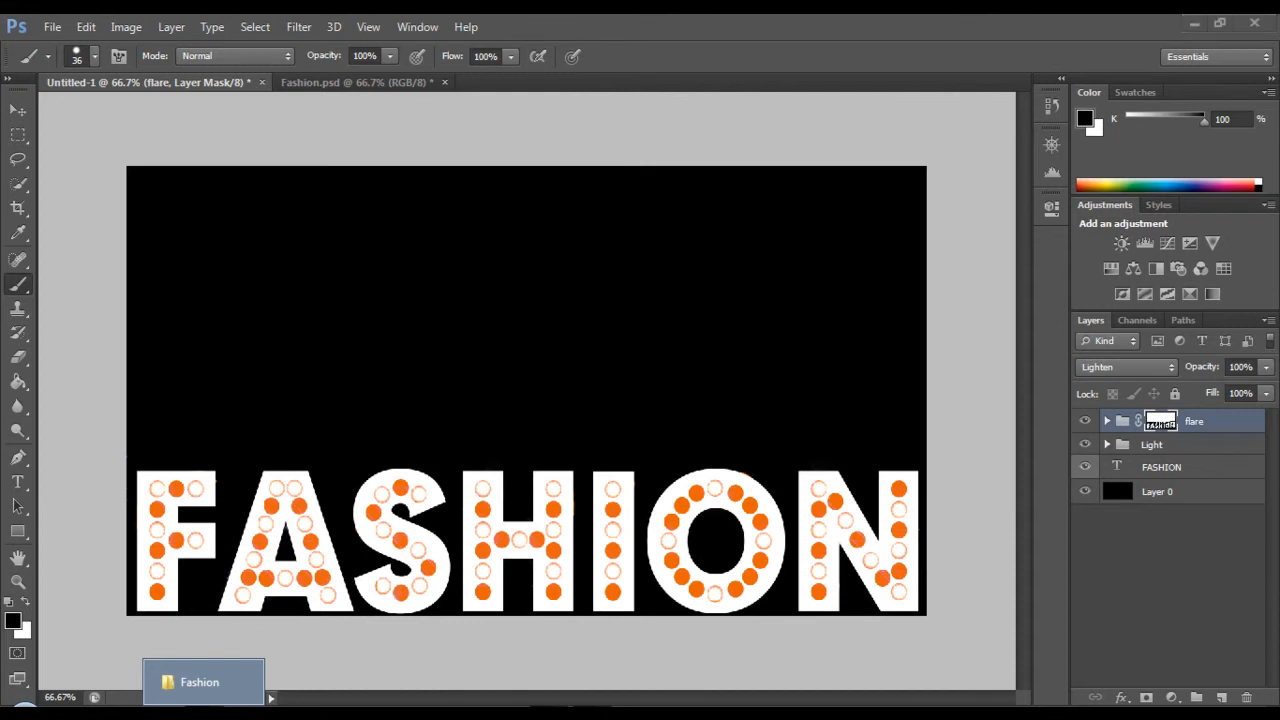
pyautogui.click(200, 682)
pyautogui.click(570, 275)
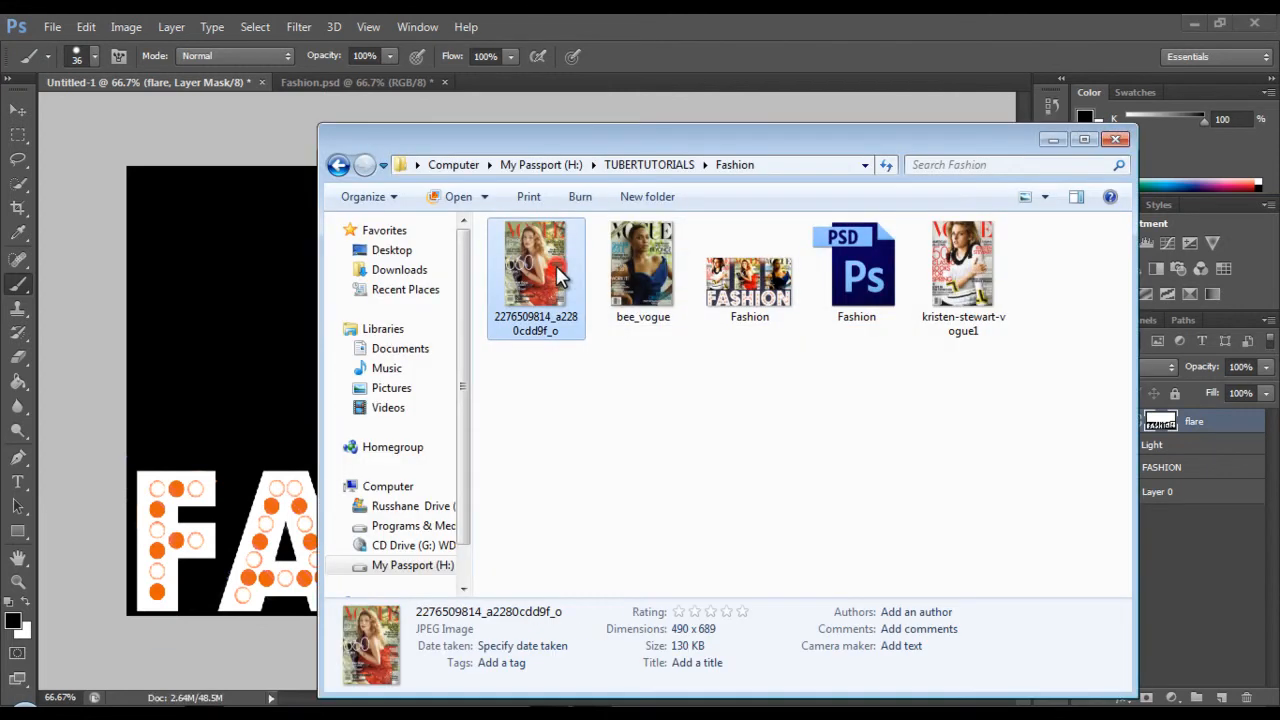
pyautogui.keyDown('ctrl'); pyautogui.click(642, 265); pyautogui.keyUp('ctrl')
pyautogui.keyDown('ctrl'); pyautogui.click(962, 268); pyautogui.keyUp('ctrl')
pyautogui.moveTo(557, 270); pyautogui.dragTo(550, 74)
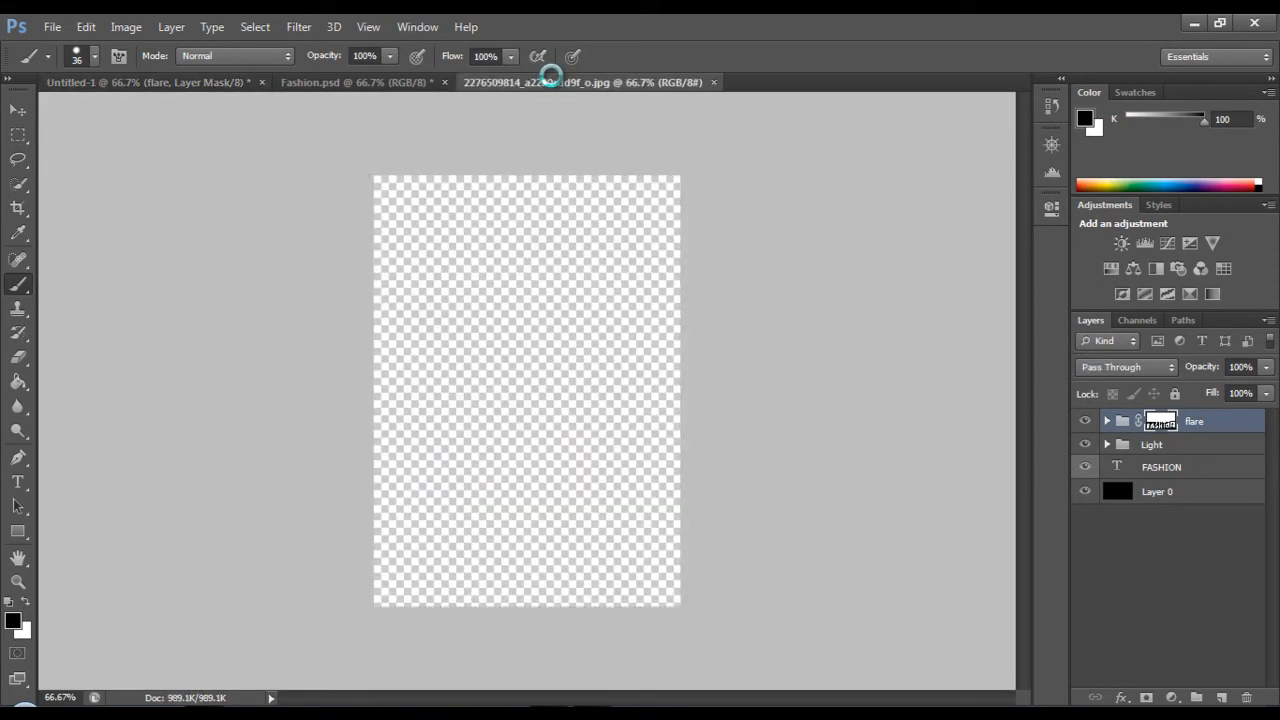
# Close the Fashion.psd reference document without saving its changes.
pyautogui.click(293, 85)
pyautogui.click(486, 82)
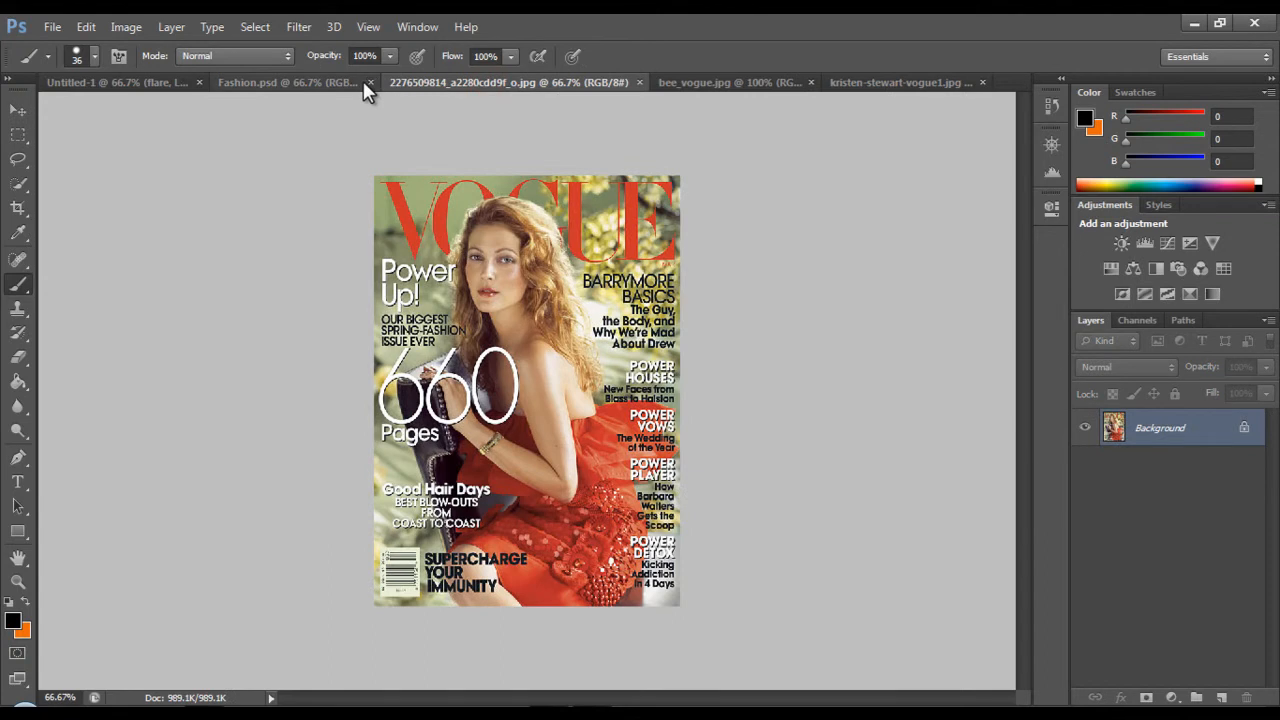
pyautogui.click(370, 83)
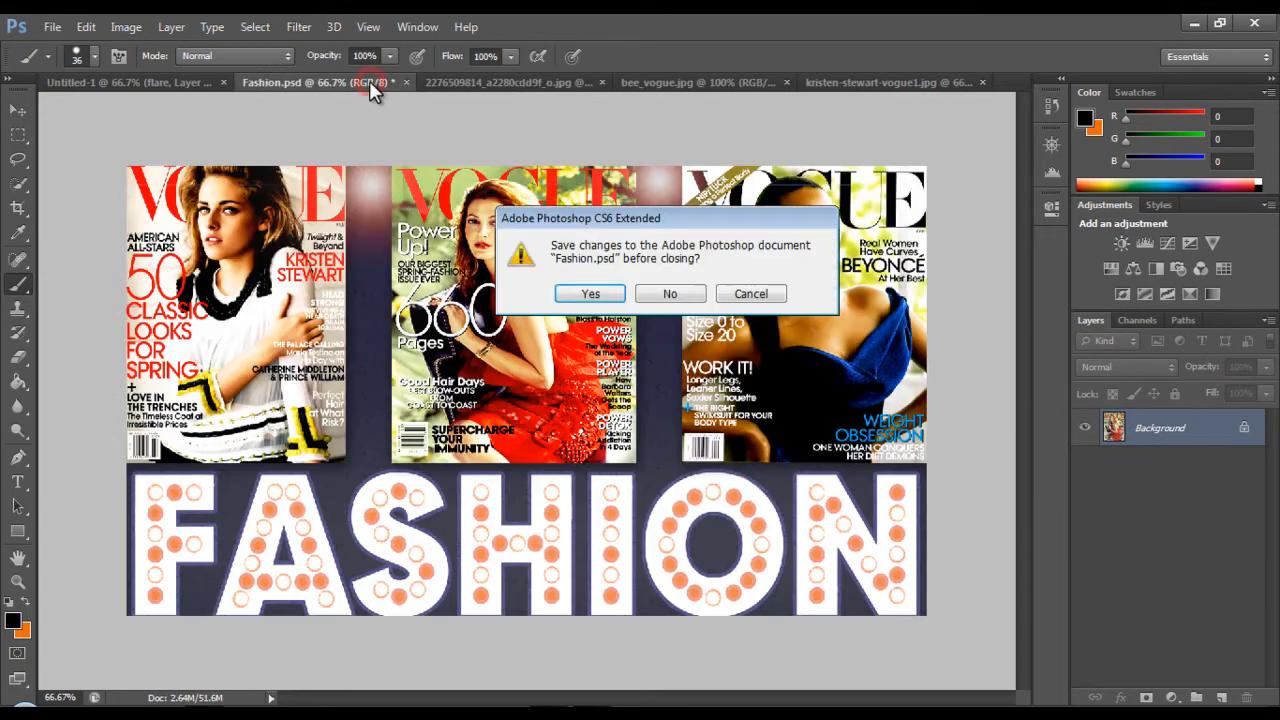
pyautogui.click(690, 295)
# Copy the kristen-stewart-vogue1.jpg cover into Untitled-1, aligned to the canvas's top-left corner.
pyautogui.click(200, 87)
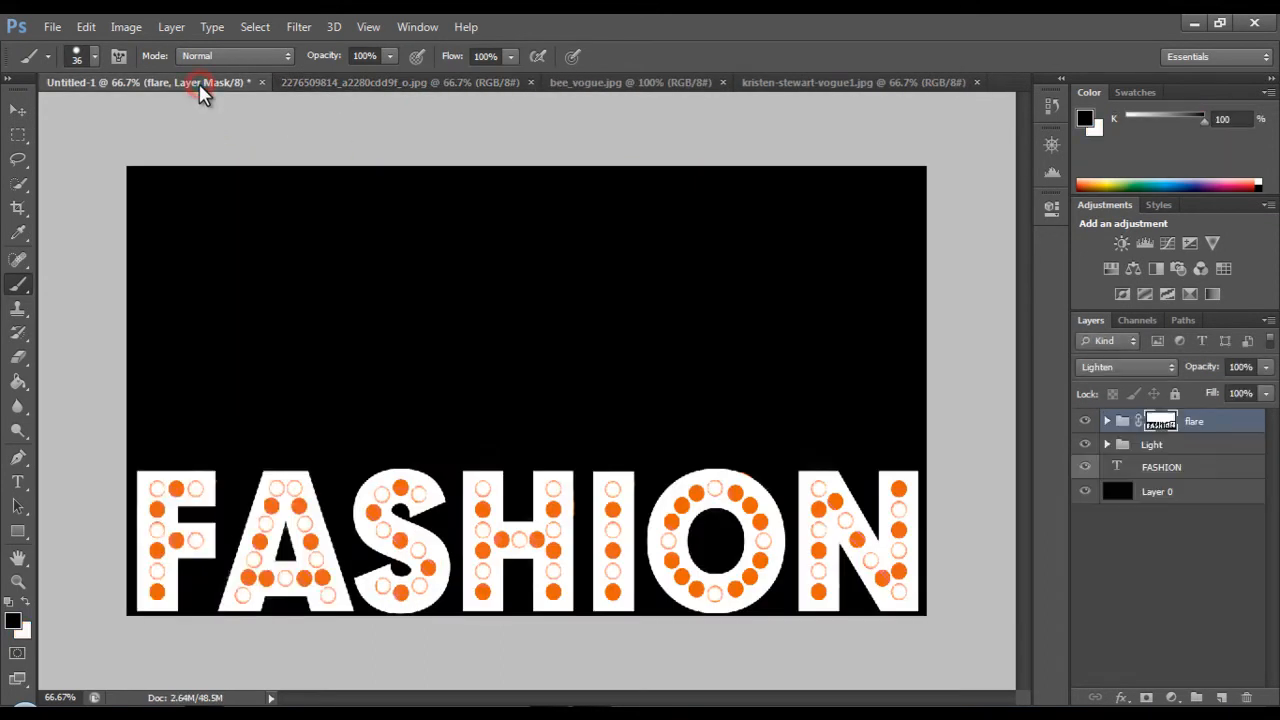
pyautogui.click(384, 80)
pyautogui.click(605, 80)
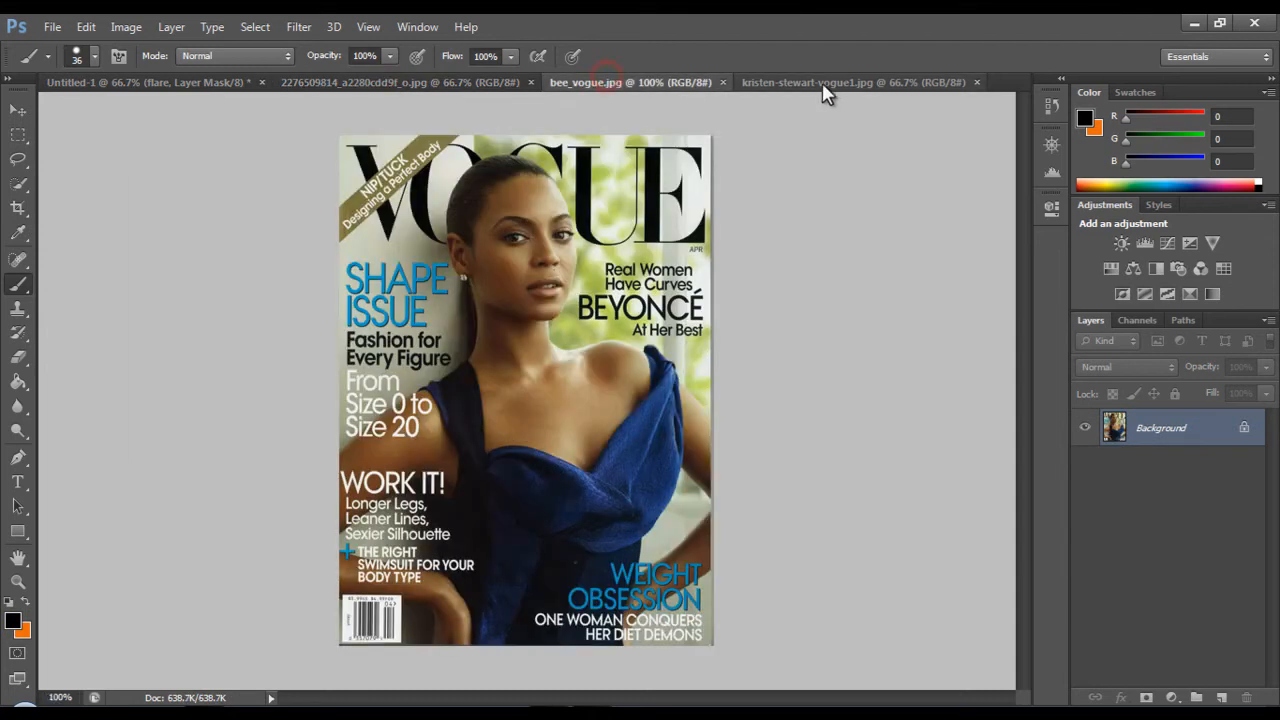
pyautogui.click(906, 82)
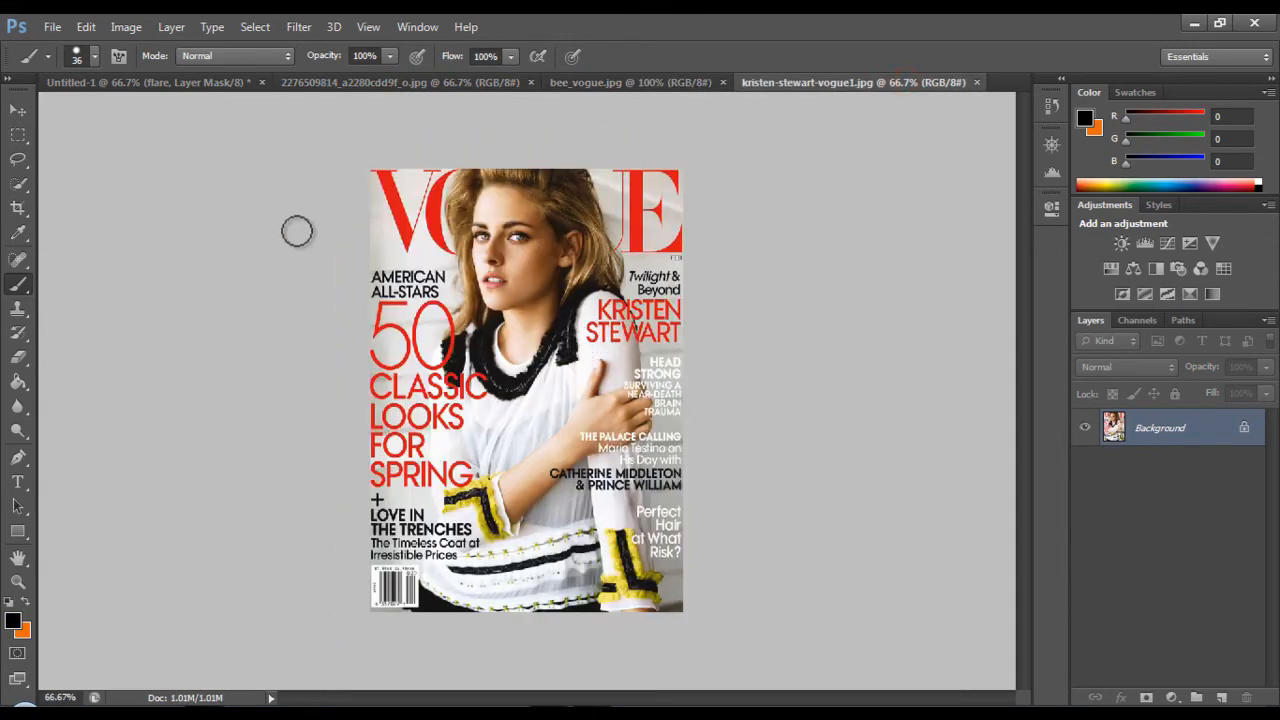
pyautogui.click(18, 109)
pyautogui.moveTo(551, 406)
pyautogui.mouseDown()
pyautogui.moveTo(202, 168)
pyautogui.moveTo(163, 94)
pyautogui.moveTo(191, 277)
pyautogui.moveTo(320, 304)
pyautogui.moveTo(345, 343)
pyautogui.moveTo(323, 418)
pyautogui.mouseUp()
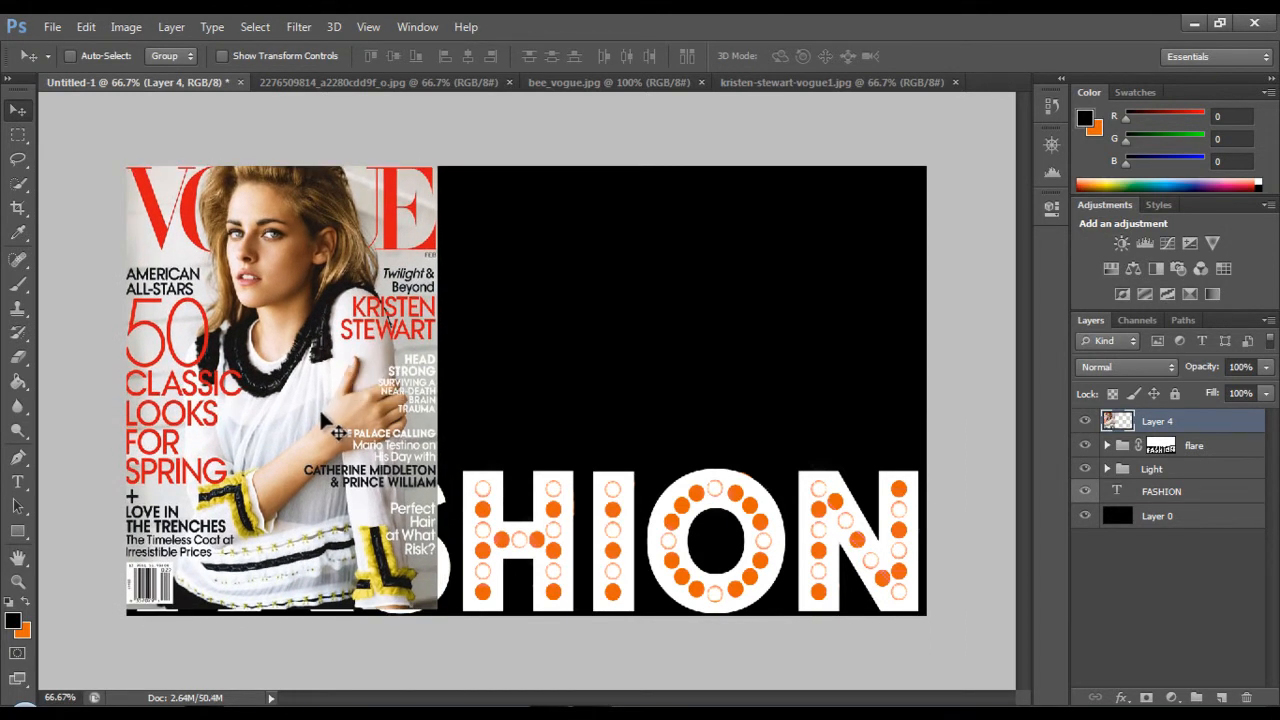
# Scale the white-sweater cover to about 78.20% width and 67.84% height so it sits above the FASHION lettering.
pyautogui.hotkey('ctrl', 't')
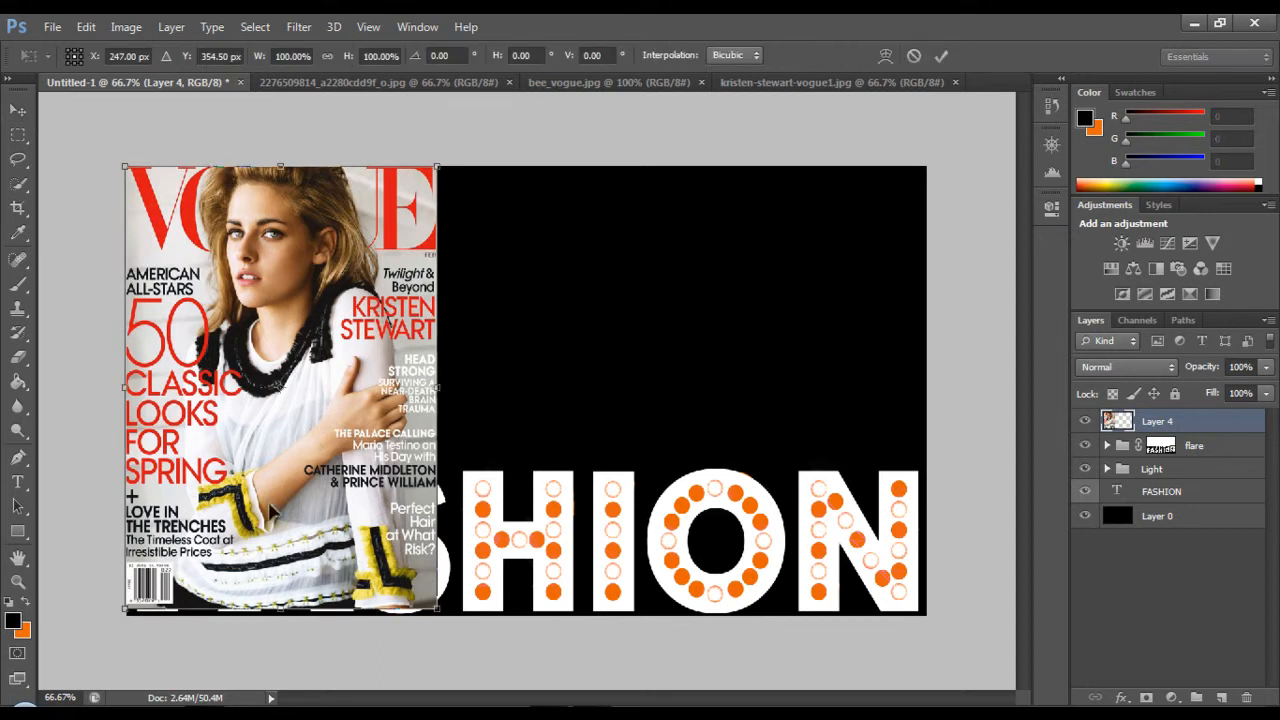
pyautogui.moveTo(281, 610); pyautogui.dragTo(285, 465)
pyautogui.moveTo(438, 318); pyautogui.dragTo(368, 318)
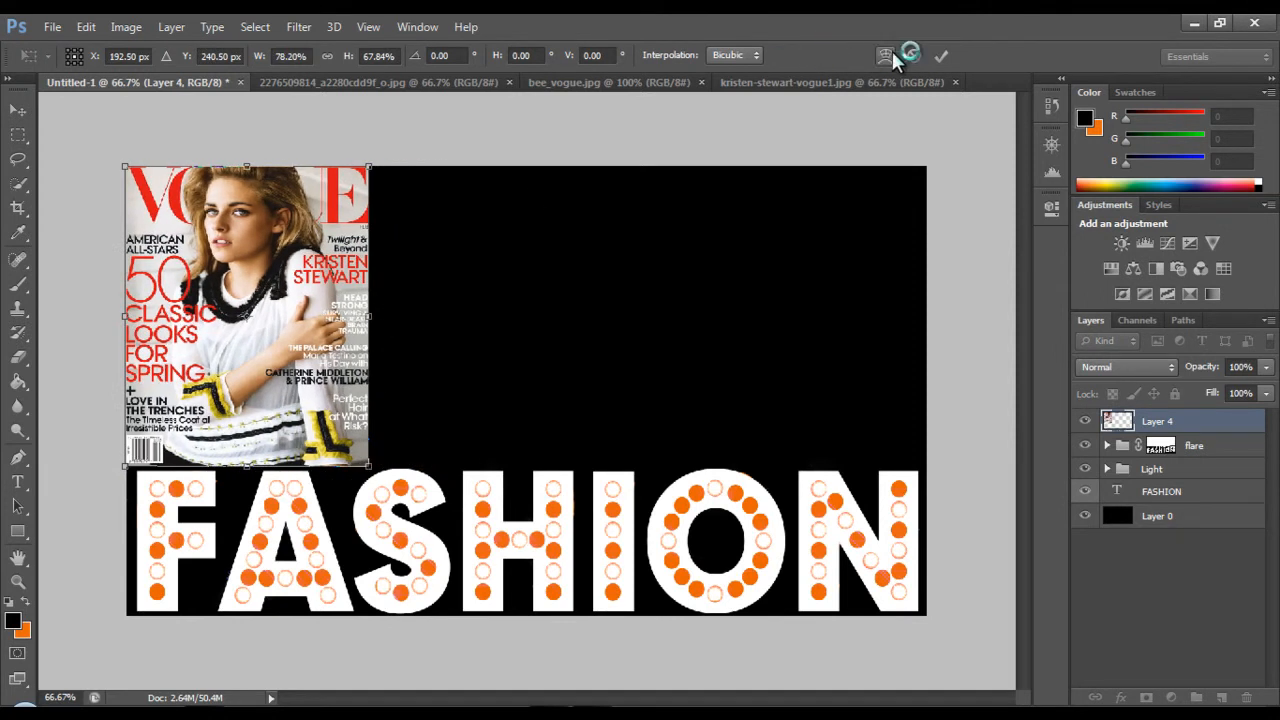
pyautogui.click(941, 56)
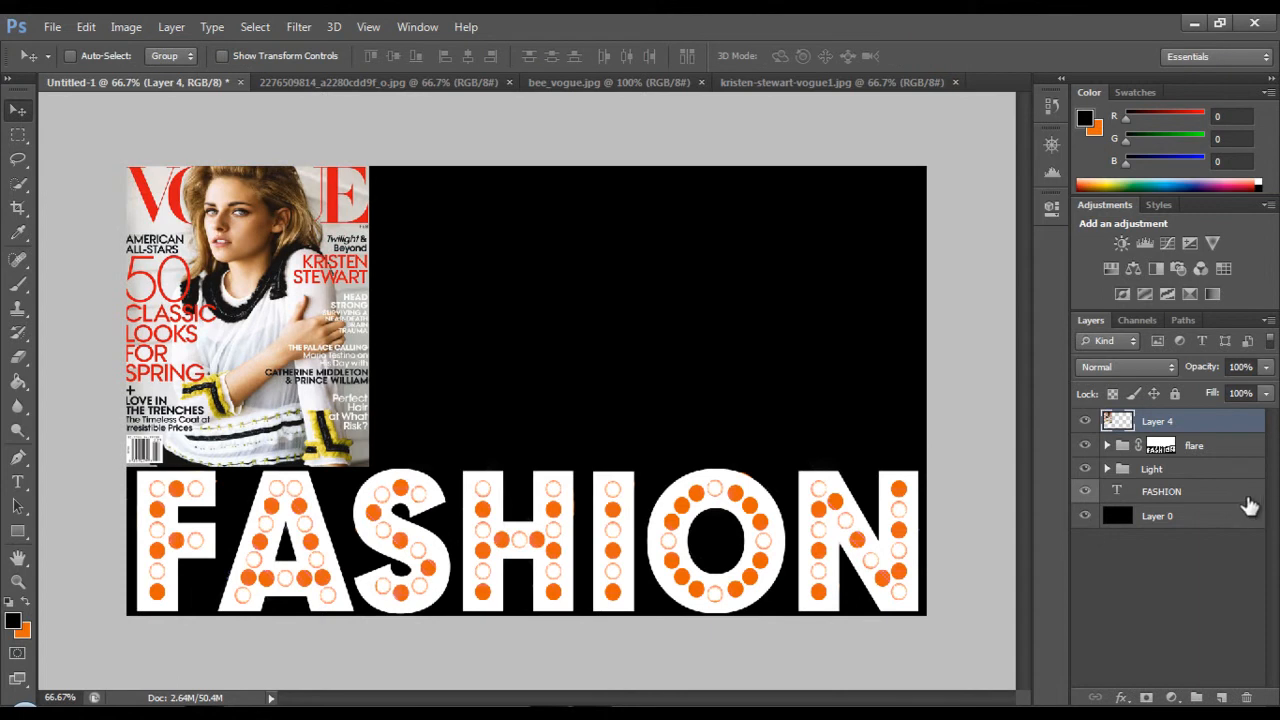
pyautogui.click(437, 86)
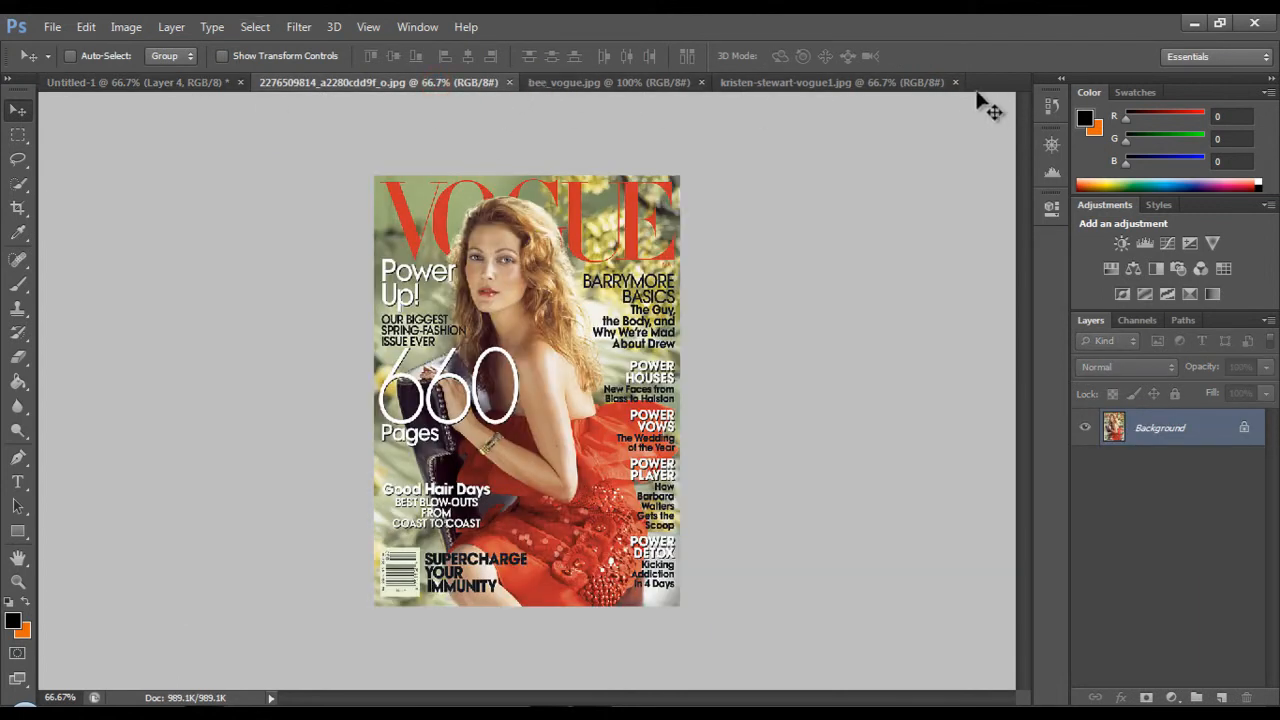
pyautogui.click(860, 84)
pyautogui.click(955, 82)
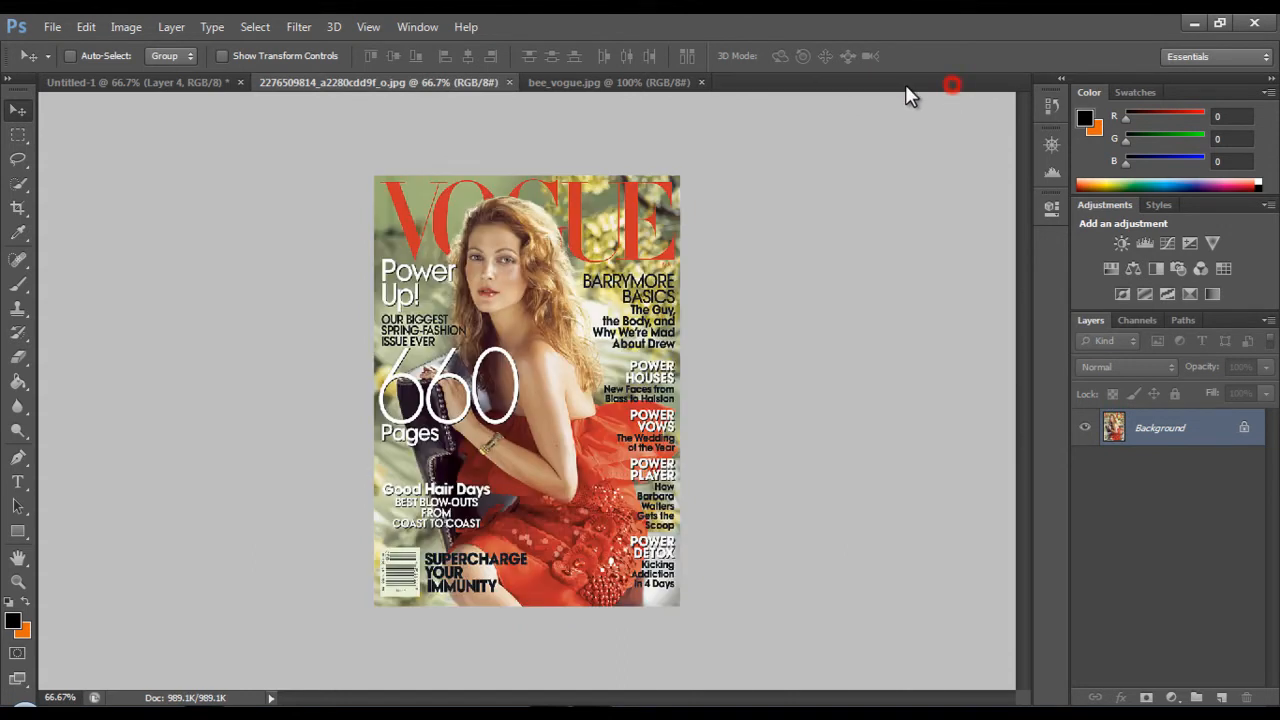
pyautogui.moveTo(546, 325); pyautogui.dragTo(249, 136)
pyautogui.moveTo(505, 266); pyautogui.dragTo(540, 272)
# Scale the red-dress cover to about 82.24% width and 69.81% height, spanning from the canvas's top edge to the lettering.
pyautogui.hotkey('ctrl', 't')
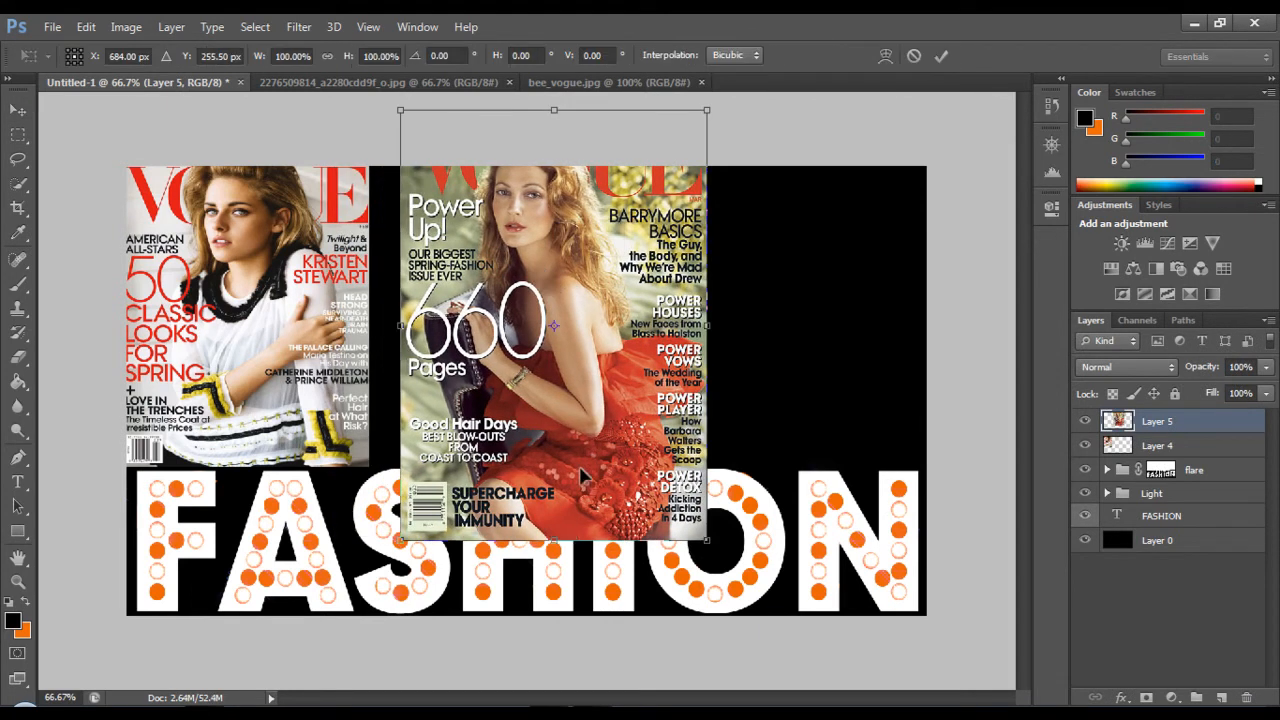
pyautogui.moveTo(552, 114); pyautogui.dragTo(552, 166)
pyautogui.moveTo(554, 541); pyautogui.dragTo(560, 465)
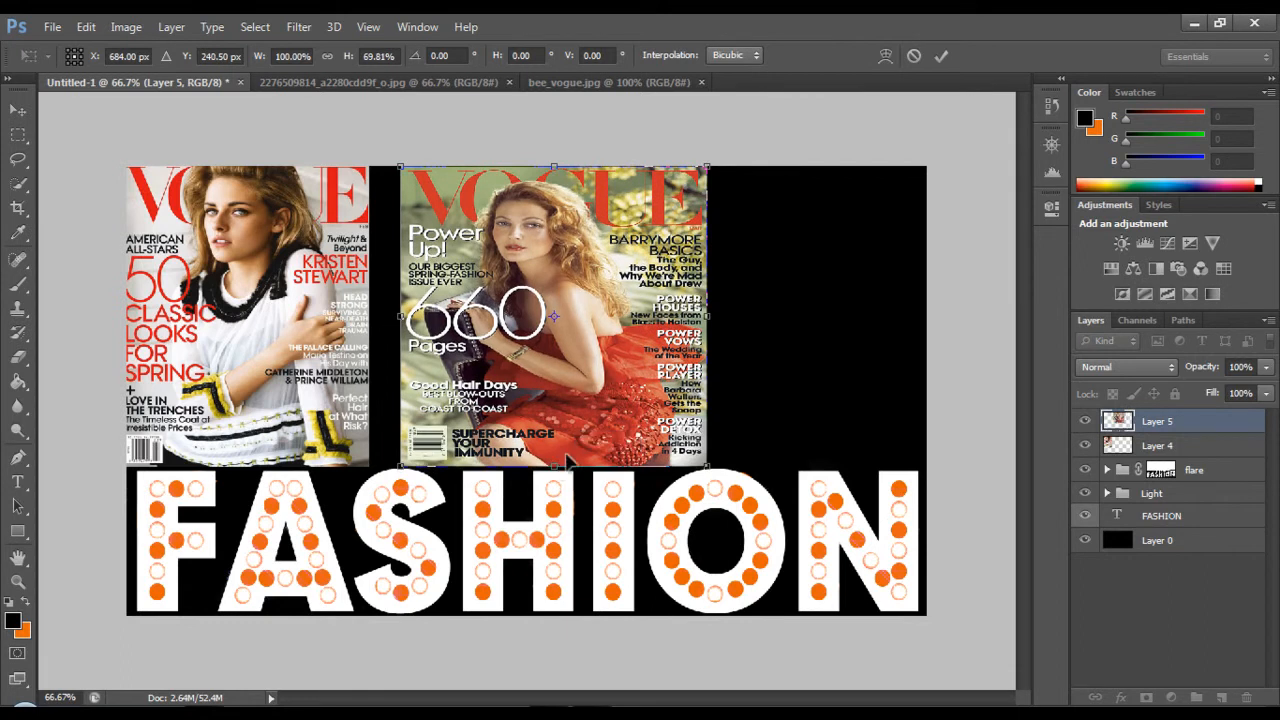
pyautogui.moveTo(711, 317); pyautogui.dragTo(657, 317)
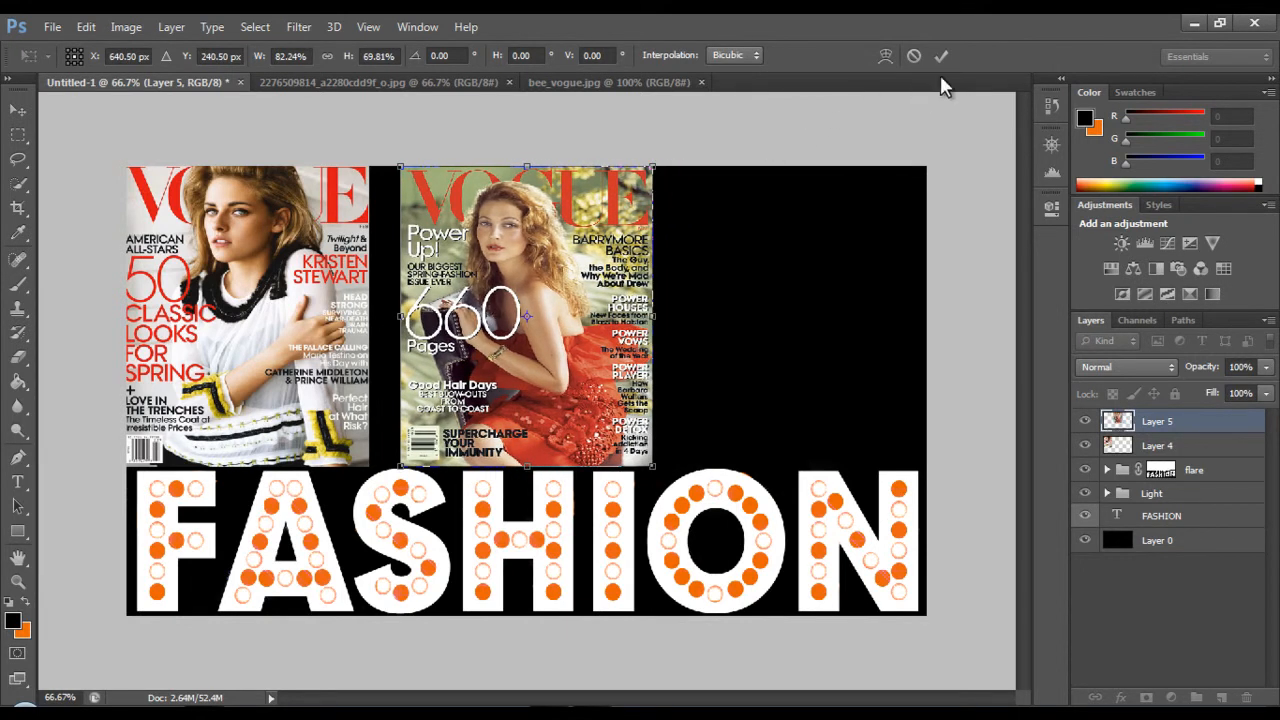
pyautogui.click(939, 57)
pyautogui.click(596, 84)
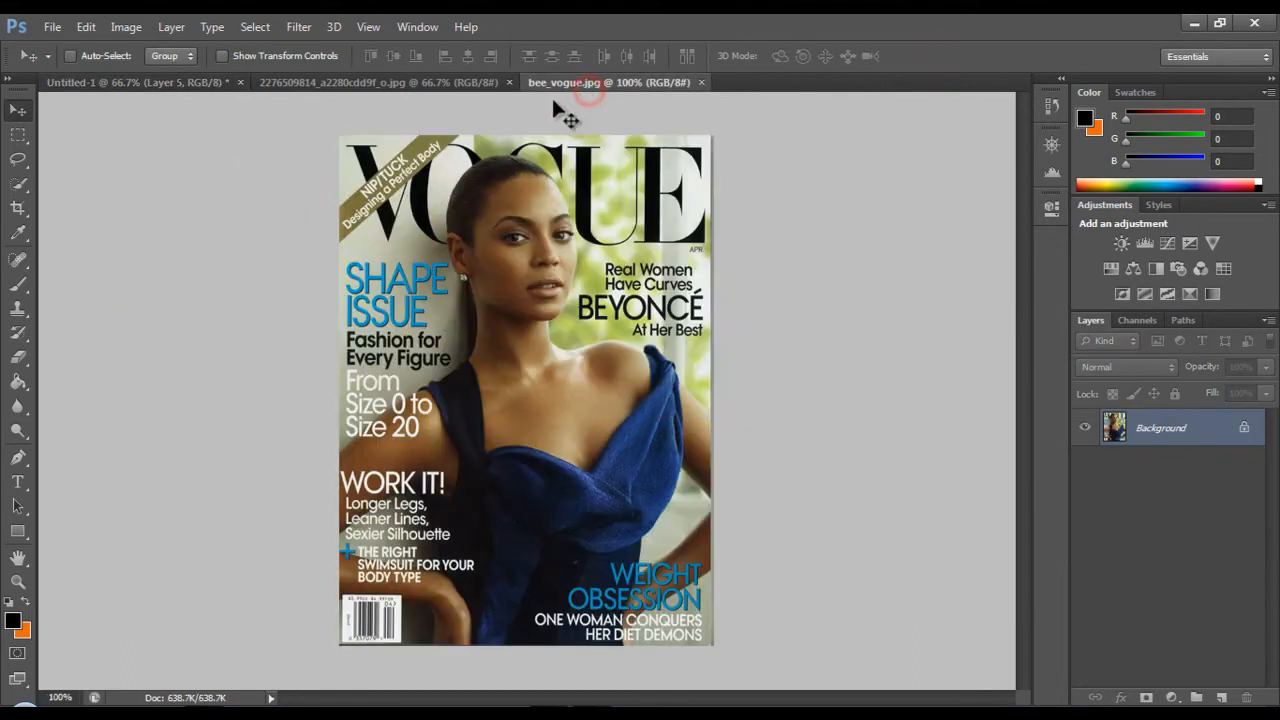
pyautogui.click(508, 82)
pyautogui.moveTo(520, 395); pyautogui.dragTo(784, 327)
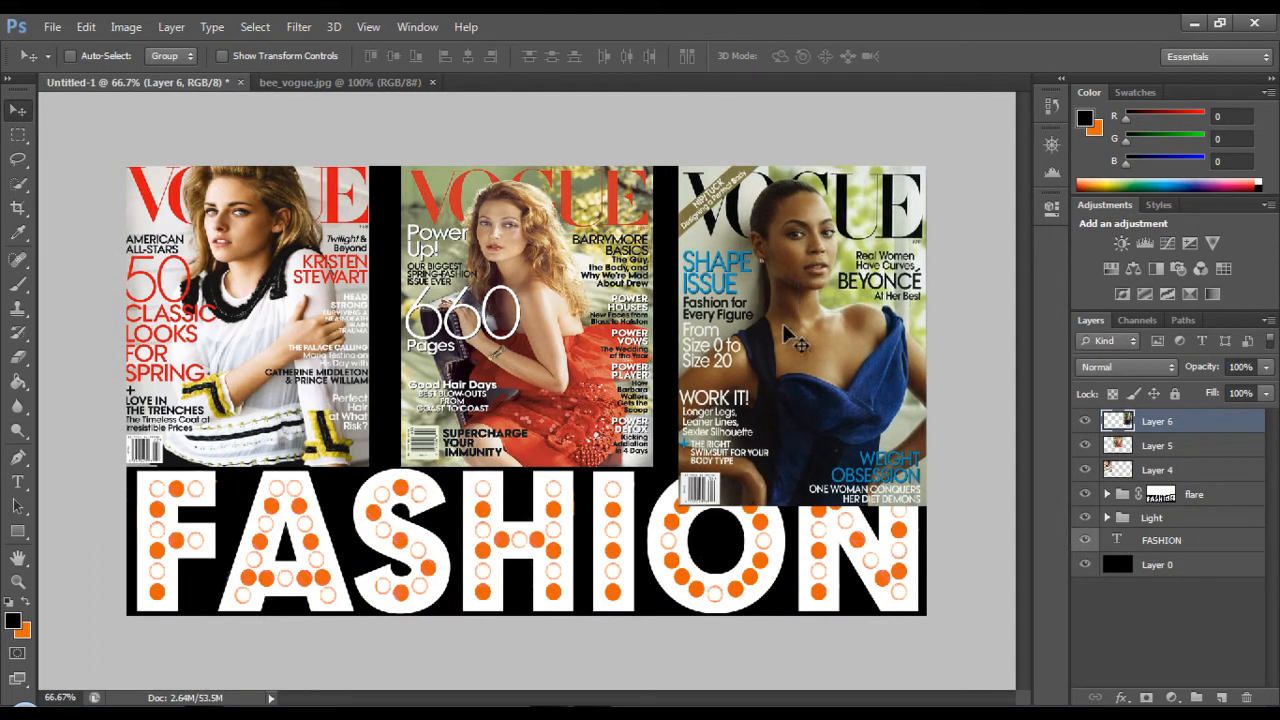
# Scale the blue-dress cover to about 96.75% width and 88.99% height, keeping it against the canvas's right edge.
pyautogui.hotkey('ctrl', 't')
pyautogui.moveTo(797, 507); pyautogui.dragTo(800, 468)
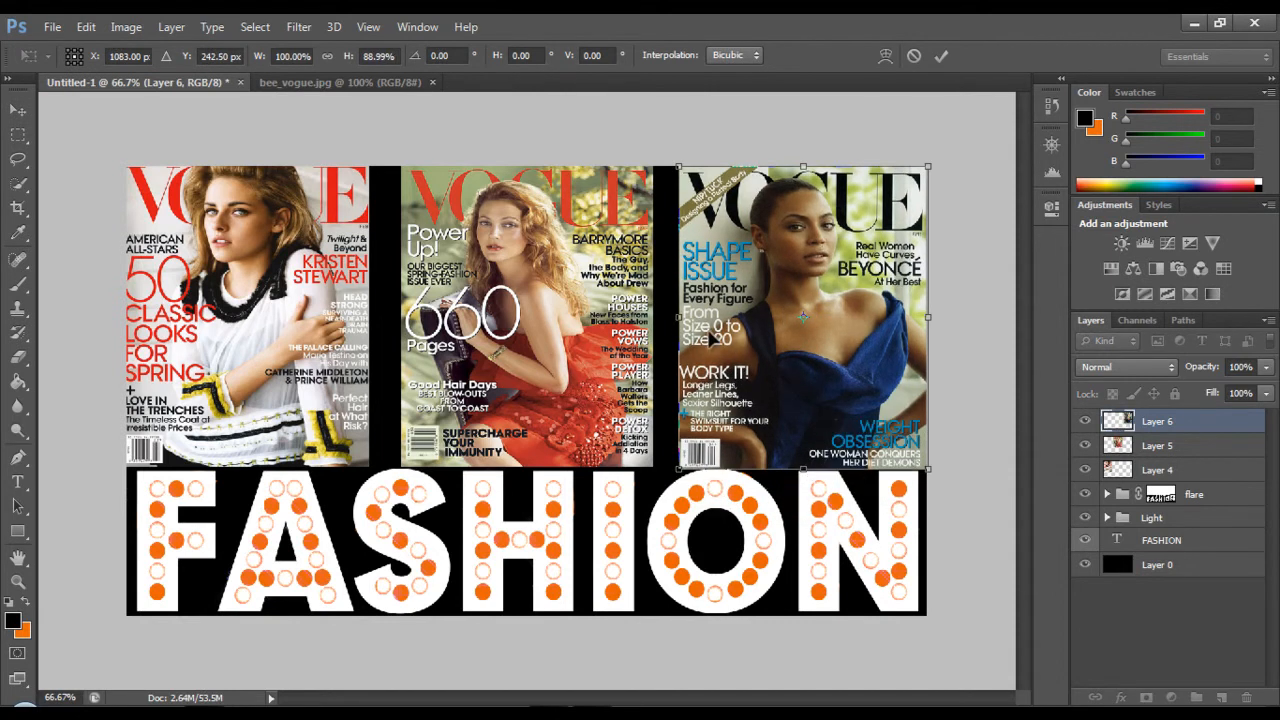
pyautogui.moveTo(676, 318); pyautogui.dragTo(681, 318)
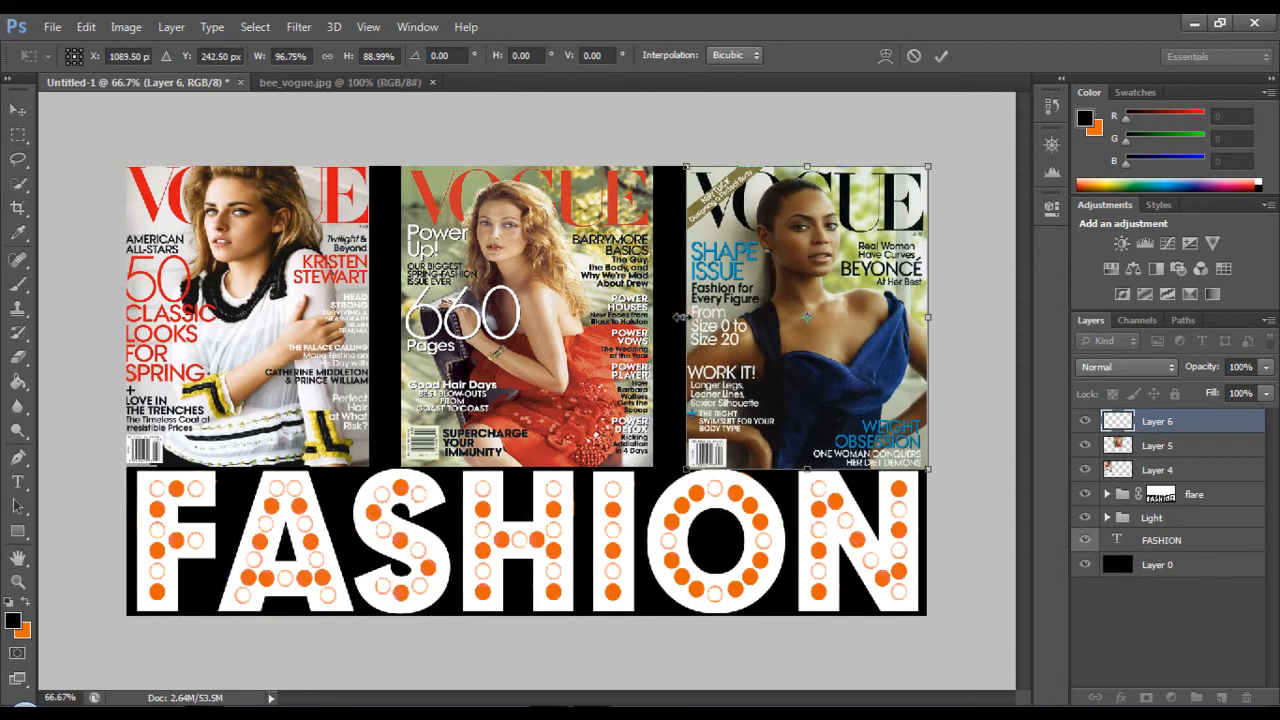
pyautogui.click(939, 57)
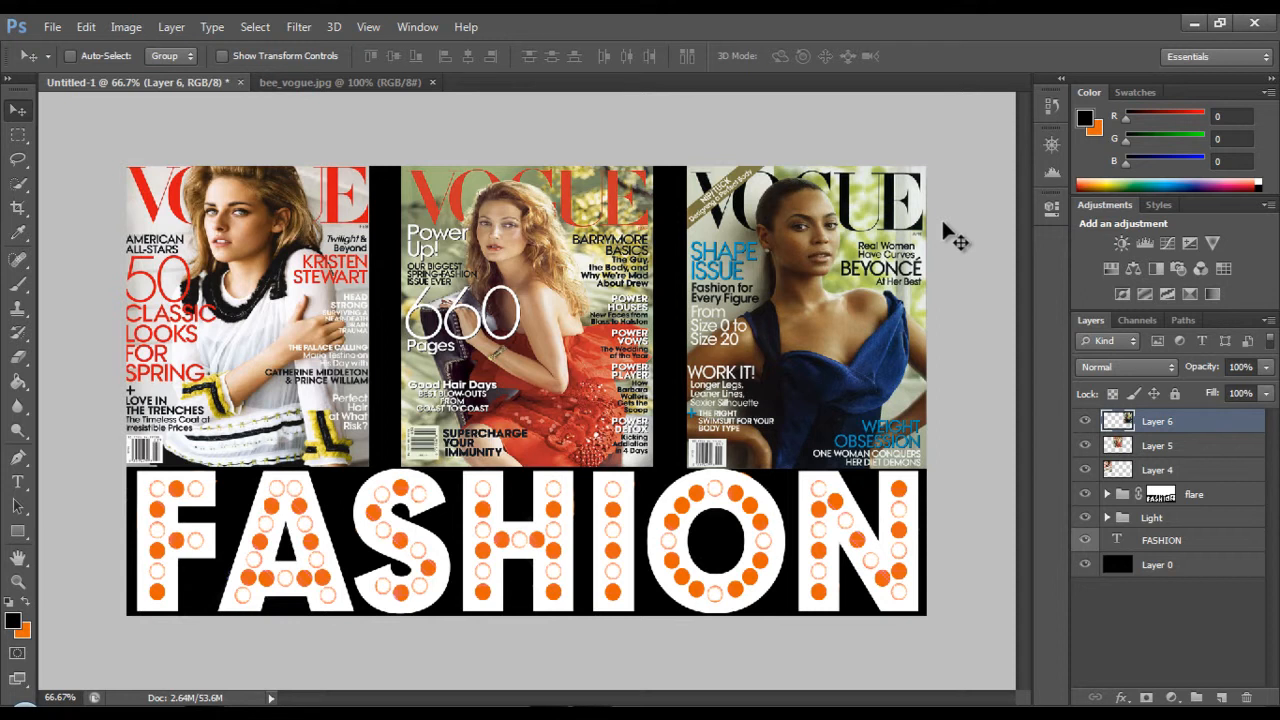
# Apply Pattern Overlay and Satin layer effects to the black background, Layer 0.
pyautogui.click(1154, 576)
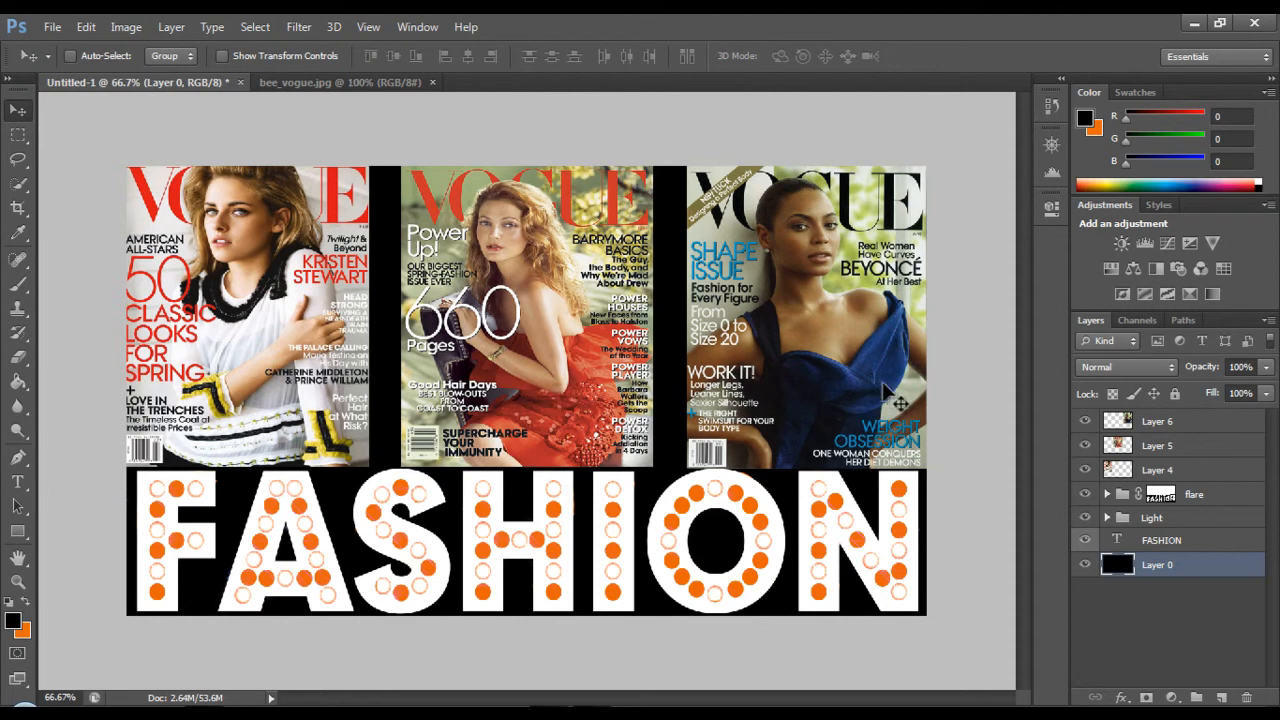
pyautogui.rightClick(1188, 575)
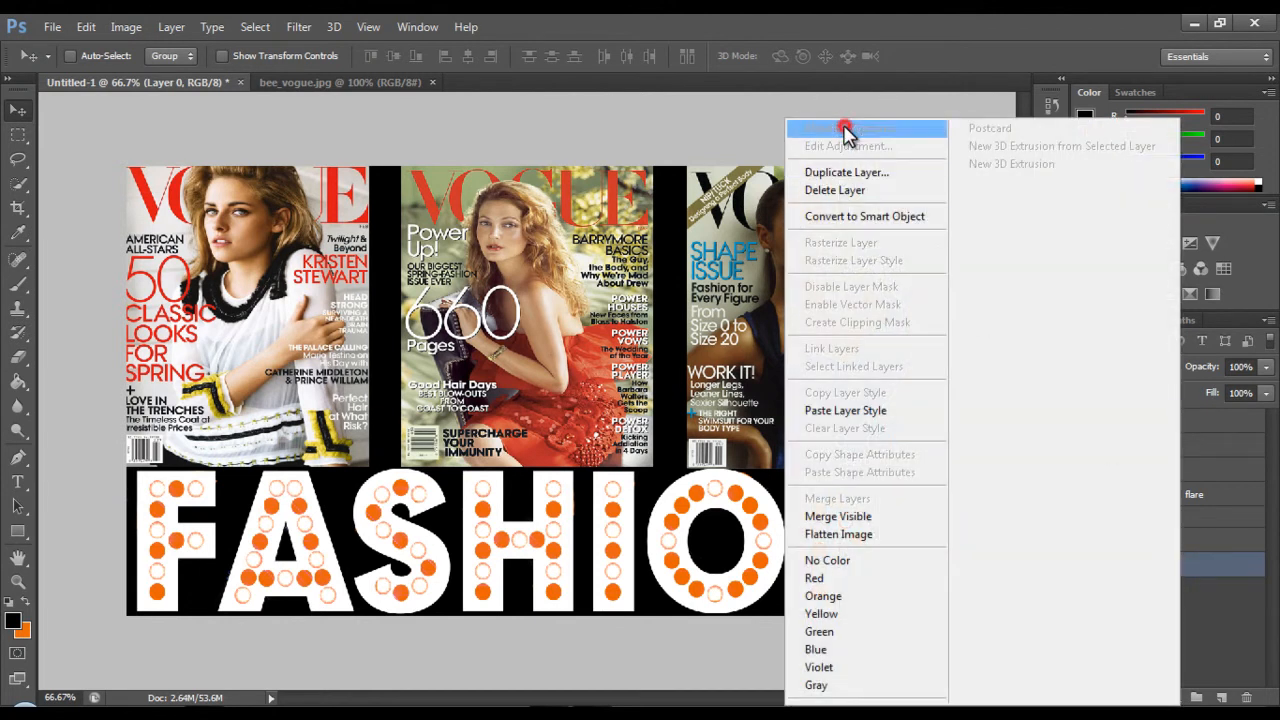
pyautogui.click(846, 129)
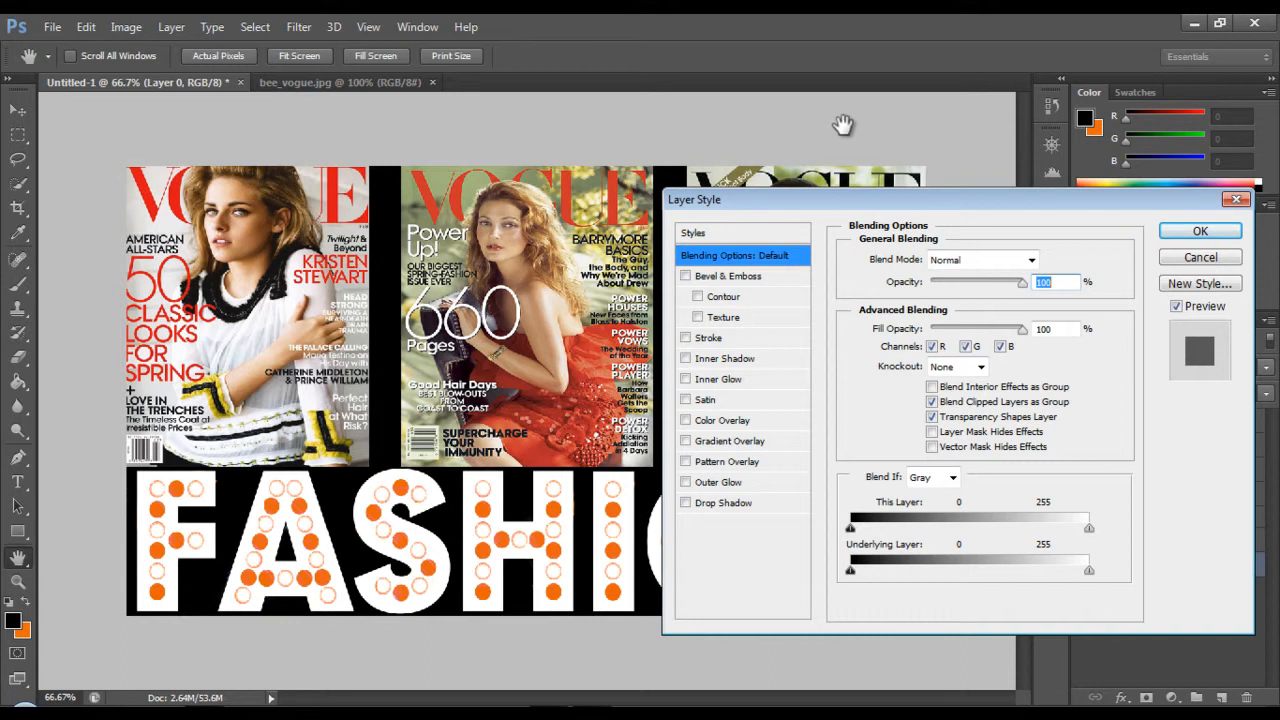
pyautogui.click(686, 462)
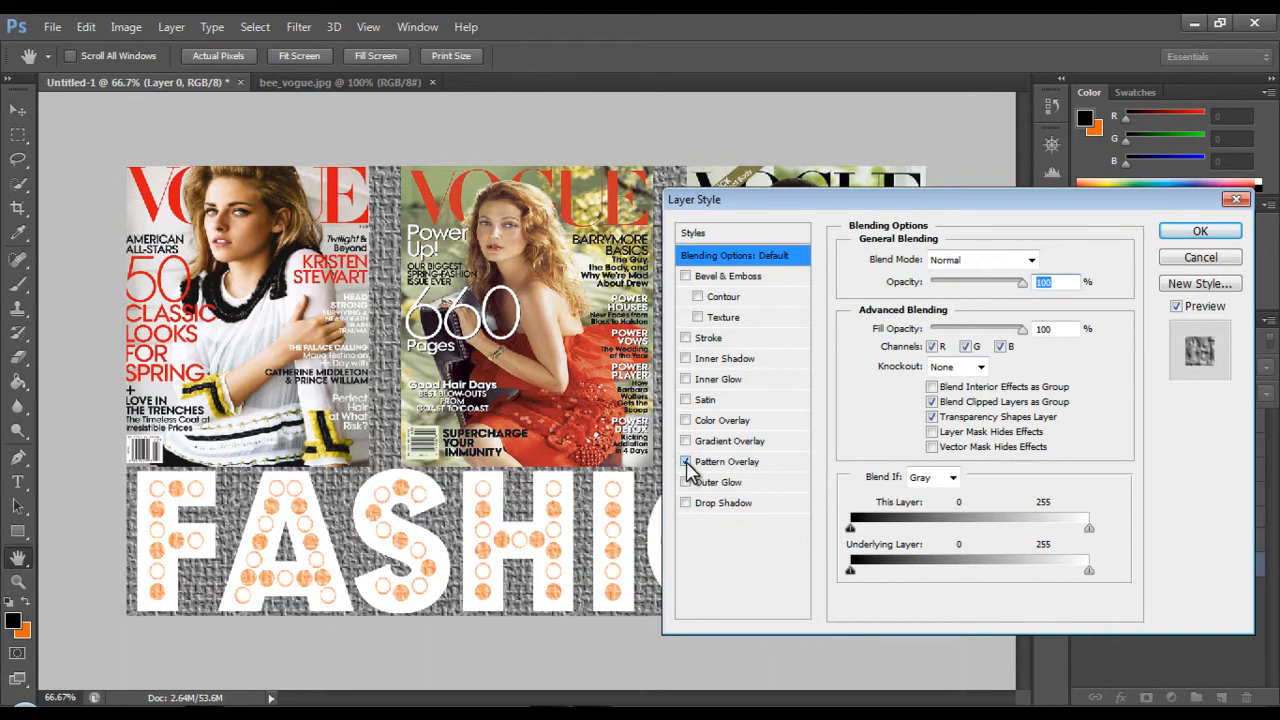
pyautogui.click(685, 401)
pyautogui.click(1226, 233)
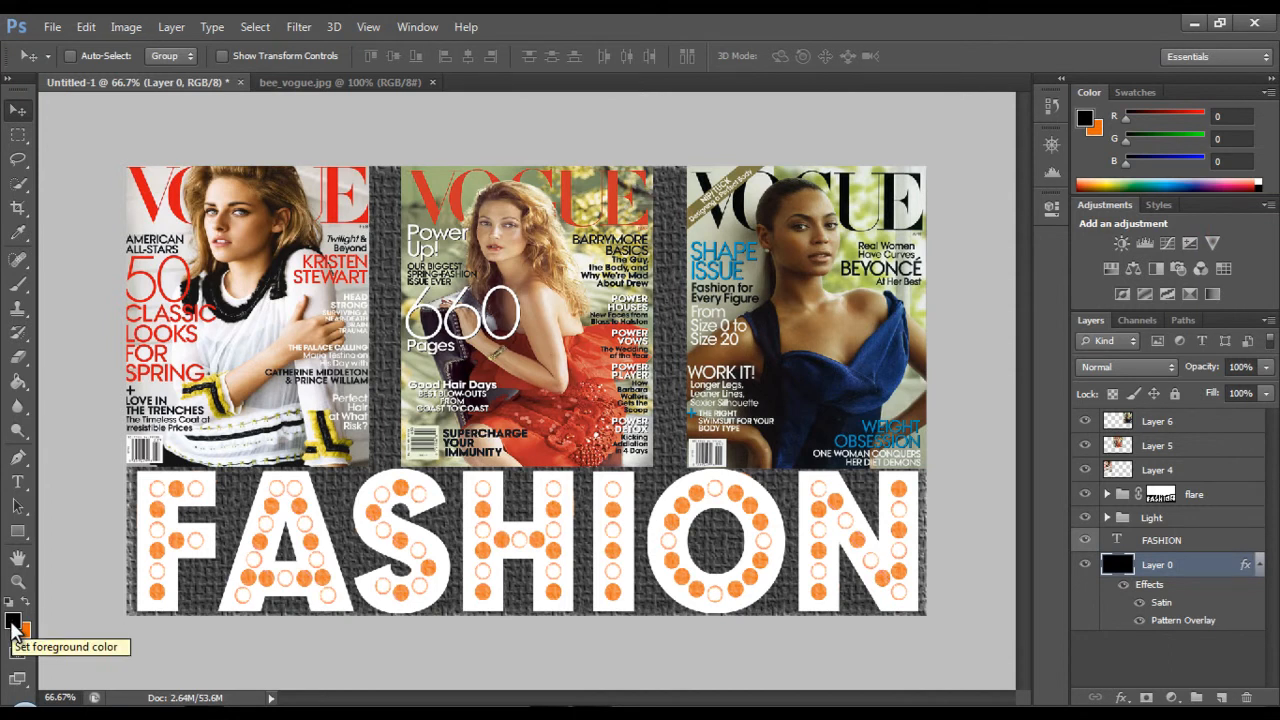
# Set the foreground color to dark blue (R 32, G 53, B 112) sampled from the blue dress on the third cover.
pyautogui.click(13, 625)
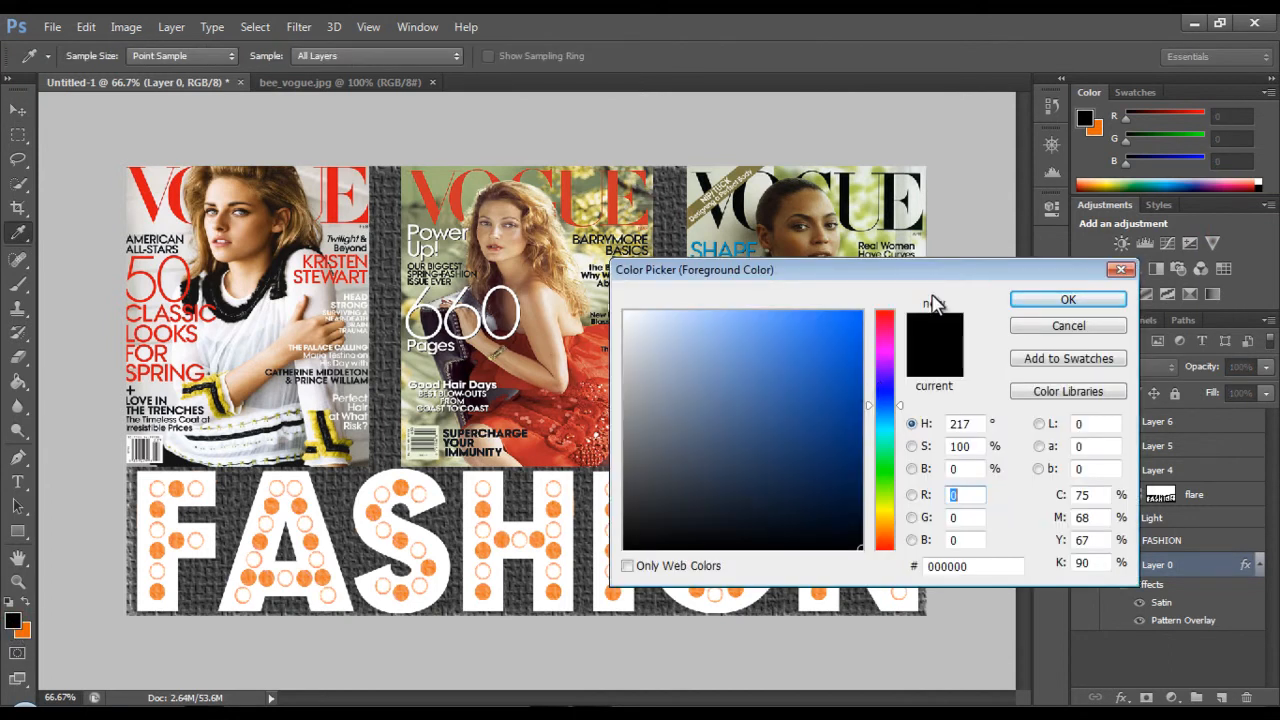
pyautogui.moveTo(930, 272); pyautogui.dragTo(967, 310)
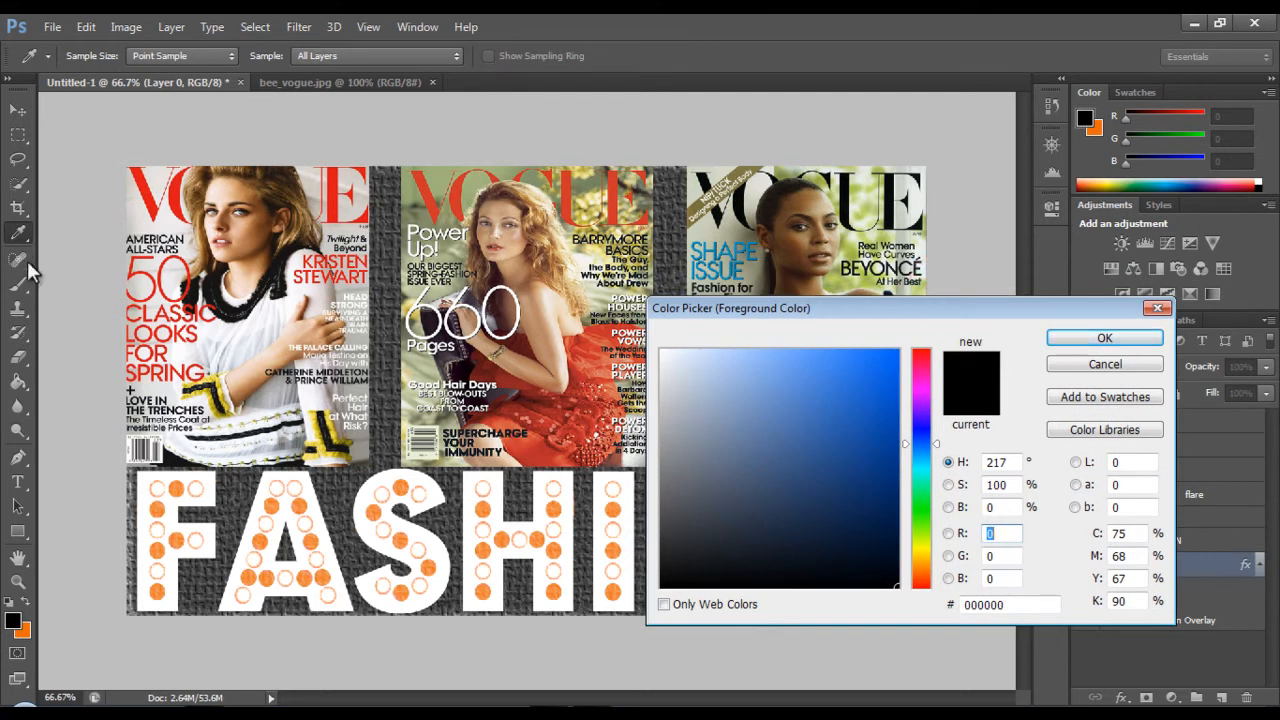
pyautogui.moveTo(871, 308); pyautogui.dragTo(845, 408)
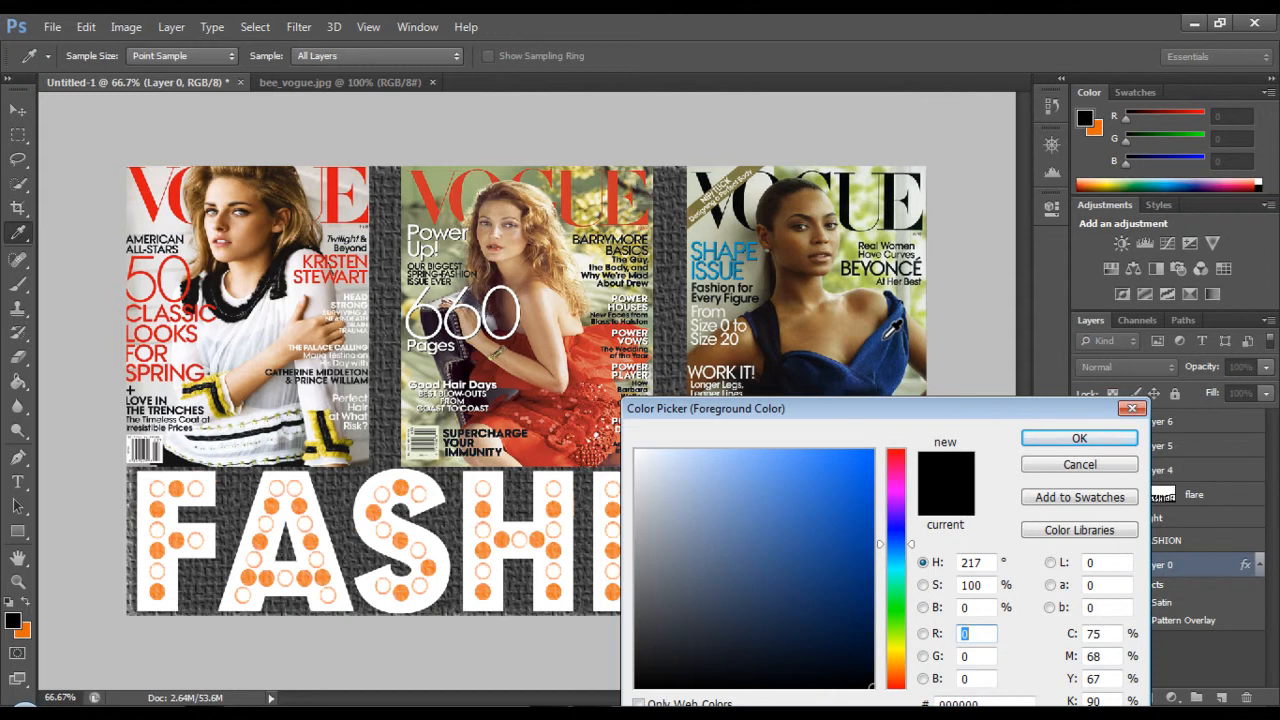
pyautogui.click(885, 340)
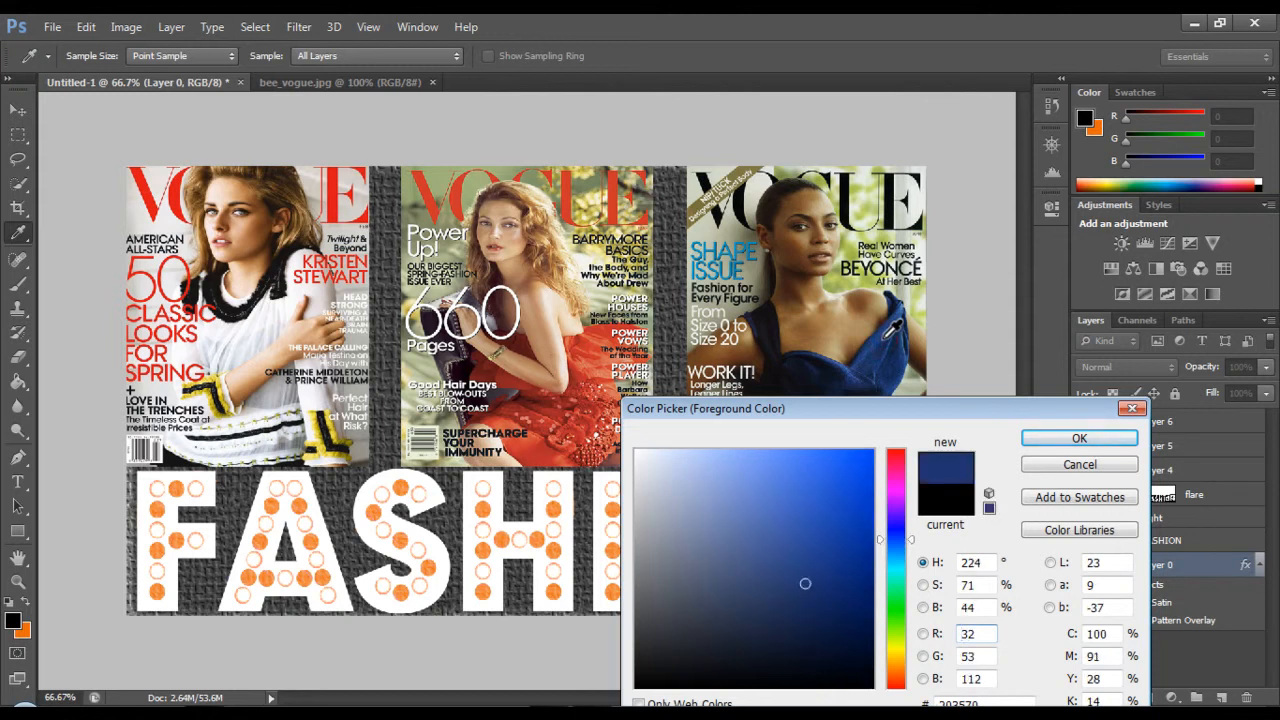
pyautogui.click(1106, 440)
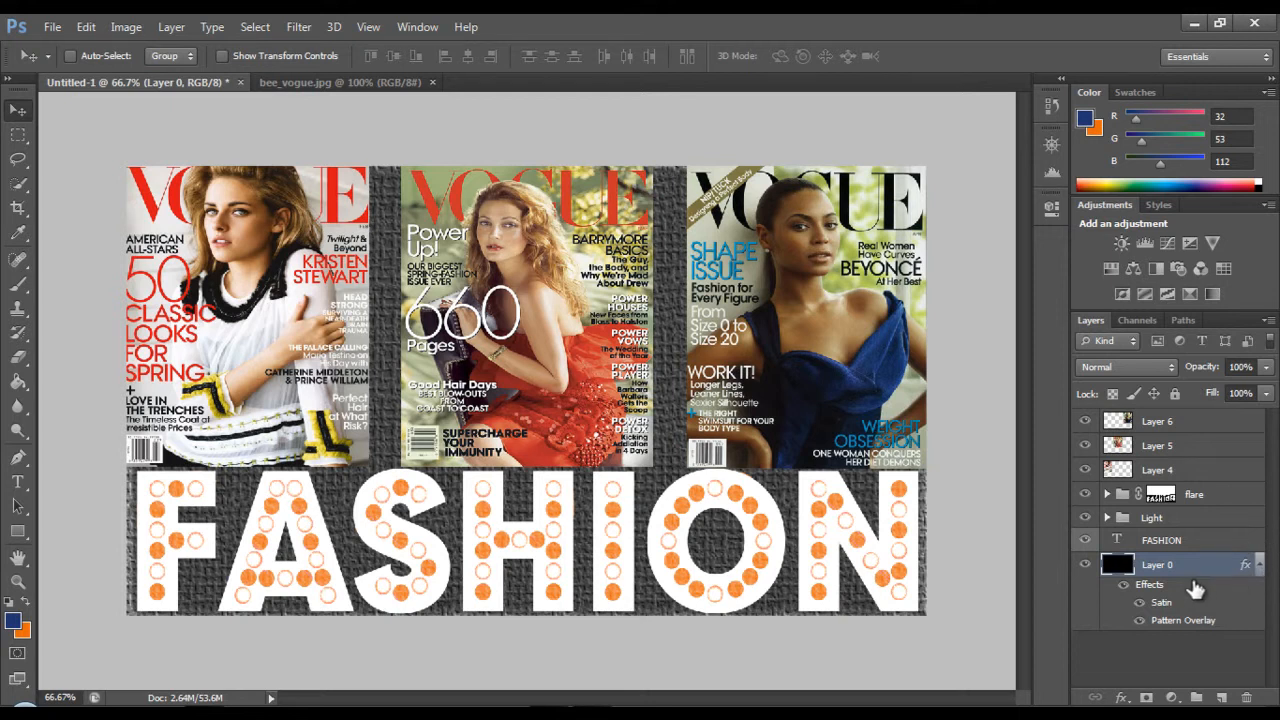
# Disable the Satin effect on Layer 0 and set its Pattern Overlay blend mode to Hard Light.
pyautogui.rightClick(1175, 565)
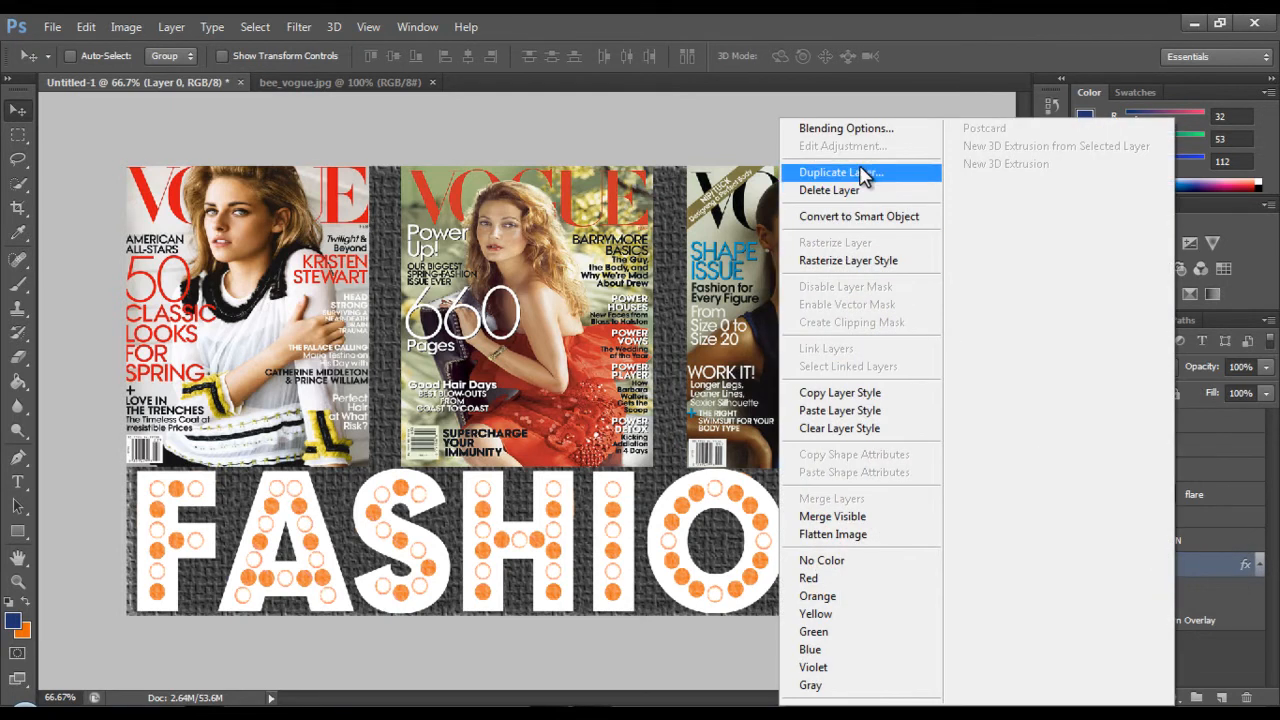
pyautogui.click(863, 129)
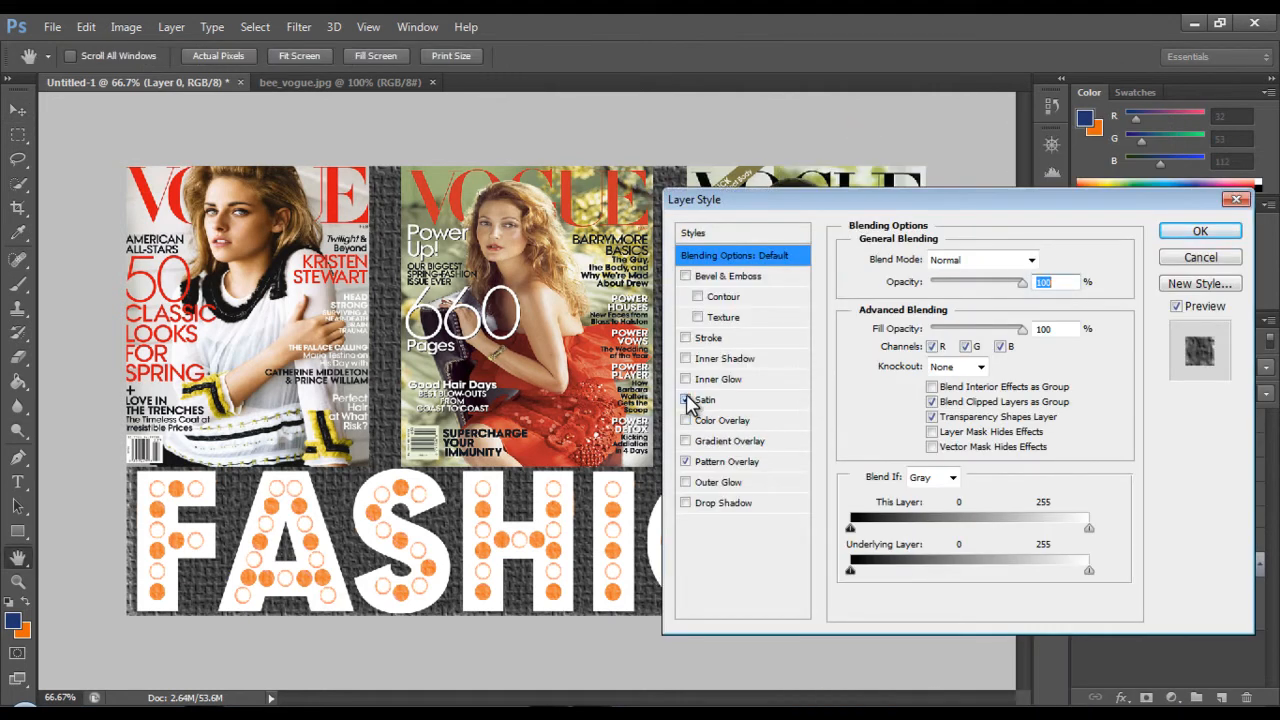
pyautogui.click(686, 399)
pyautogui.click(722, 461)
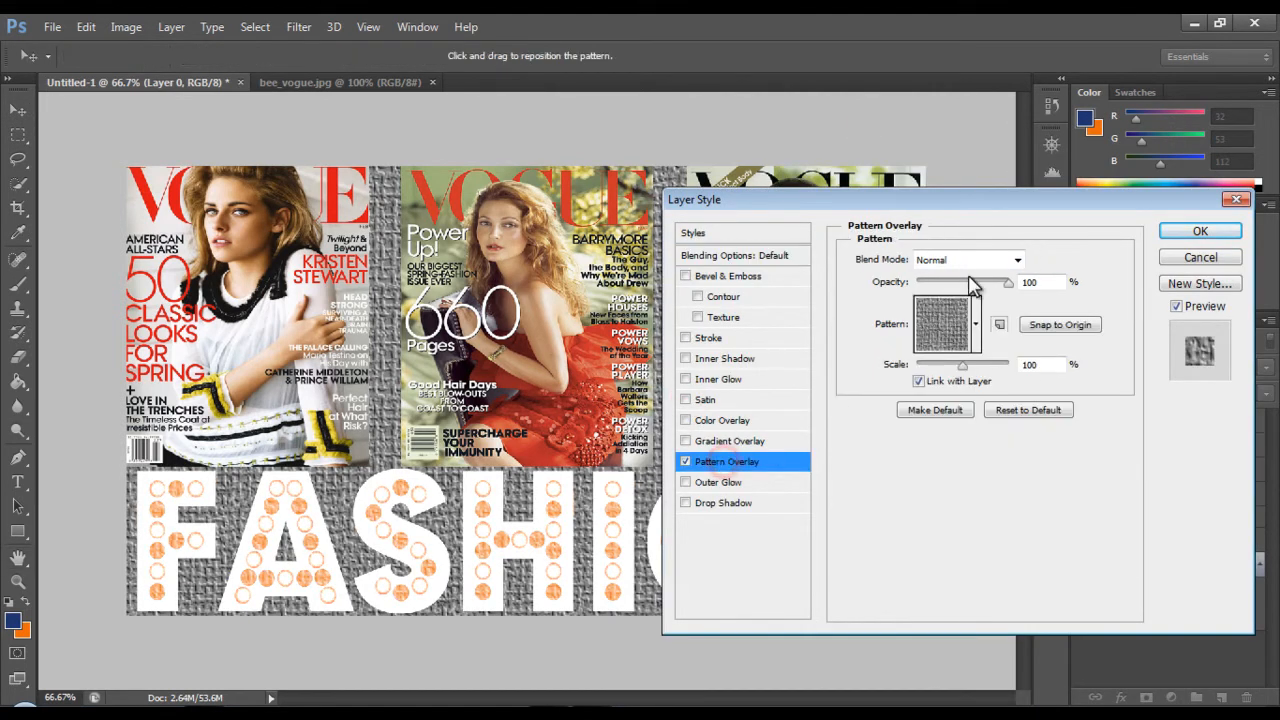
pyautogui.click(1018, 259)
pyautogui.click(988, 277)
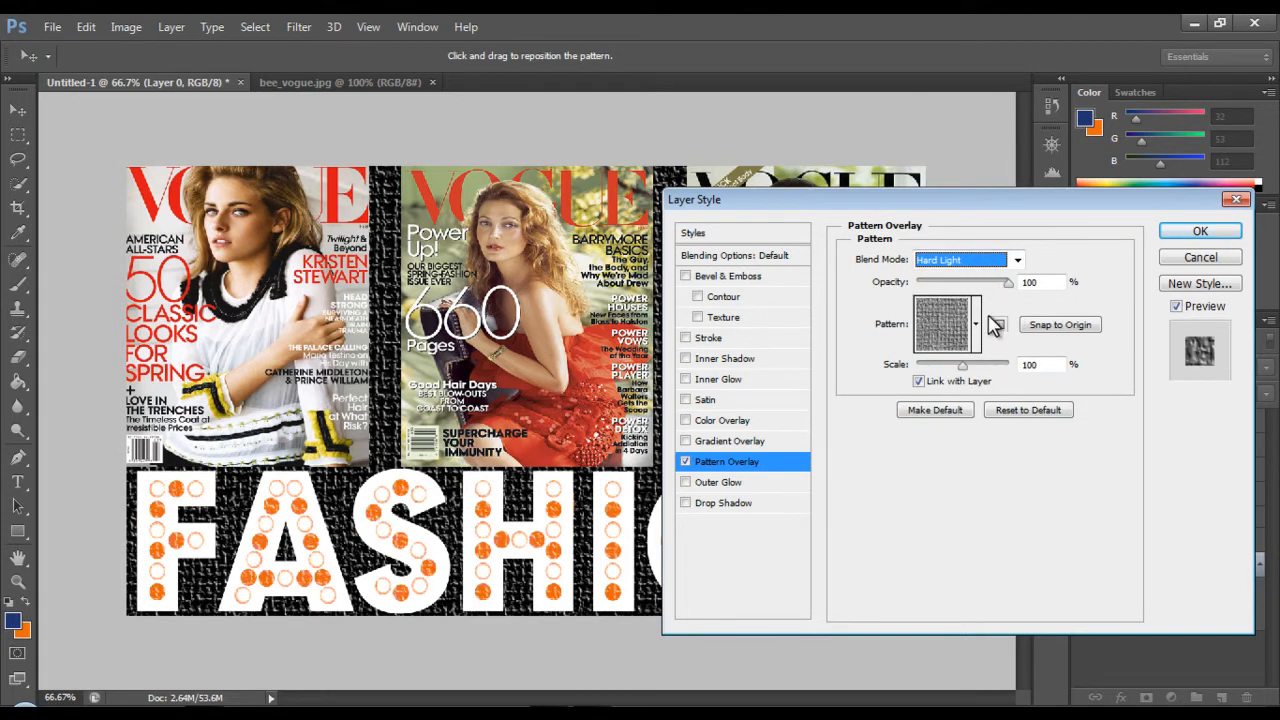
# Switch Layer 0's Pattern Overlay to the light speckled pattern, set its opacity to 10%, and apply the layer style.
pyautogui.click(962, 324)
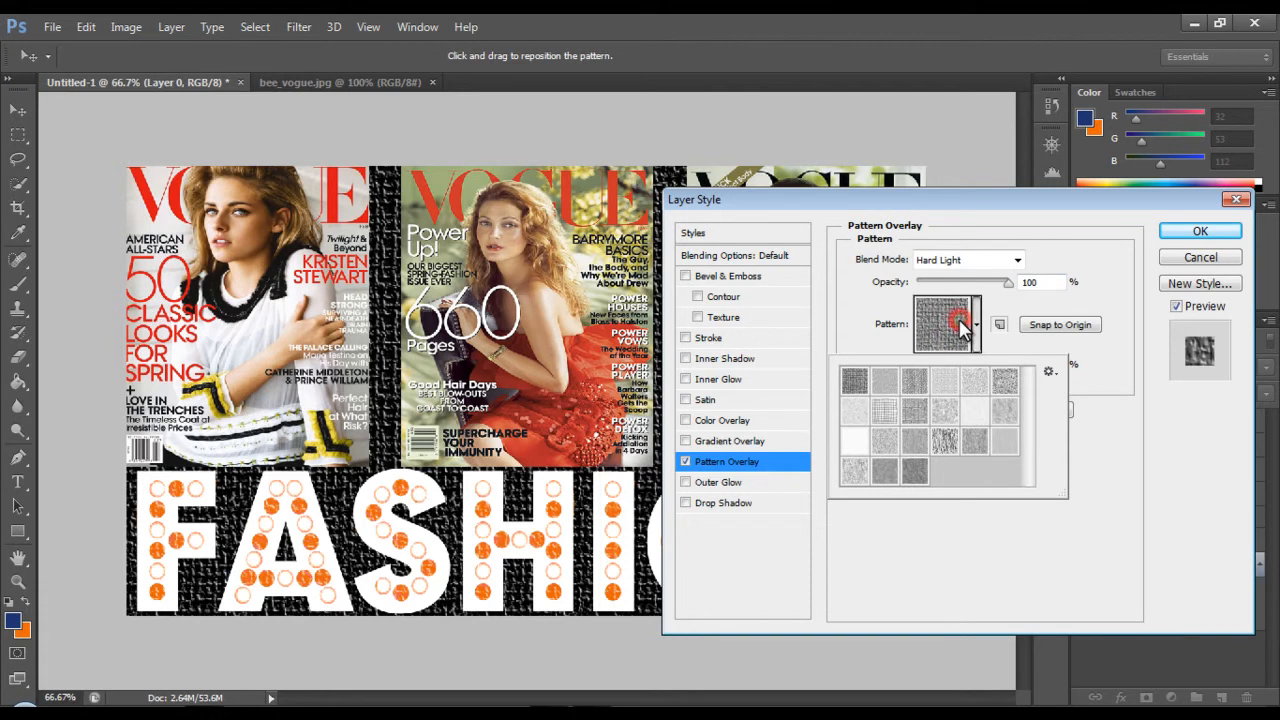
pyautogui.click(856, 411)
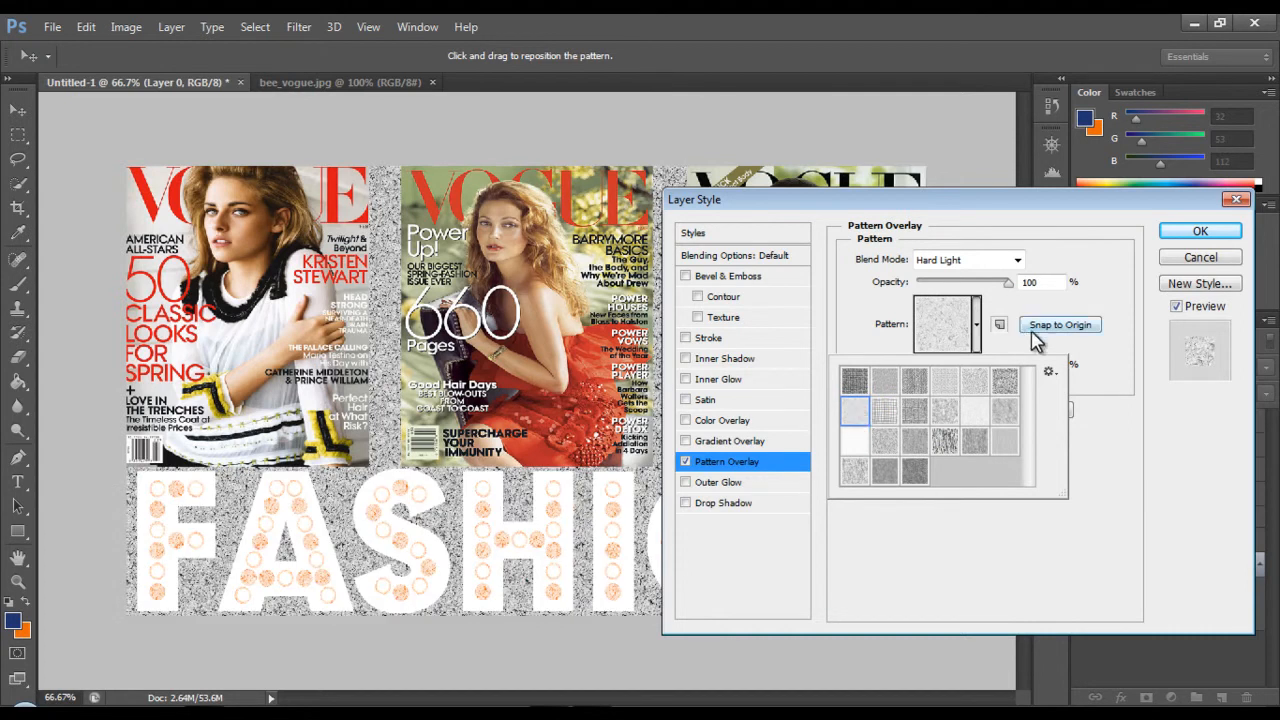
pyautogui.click(1050, 283)
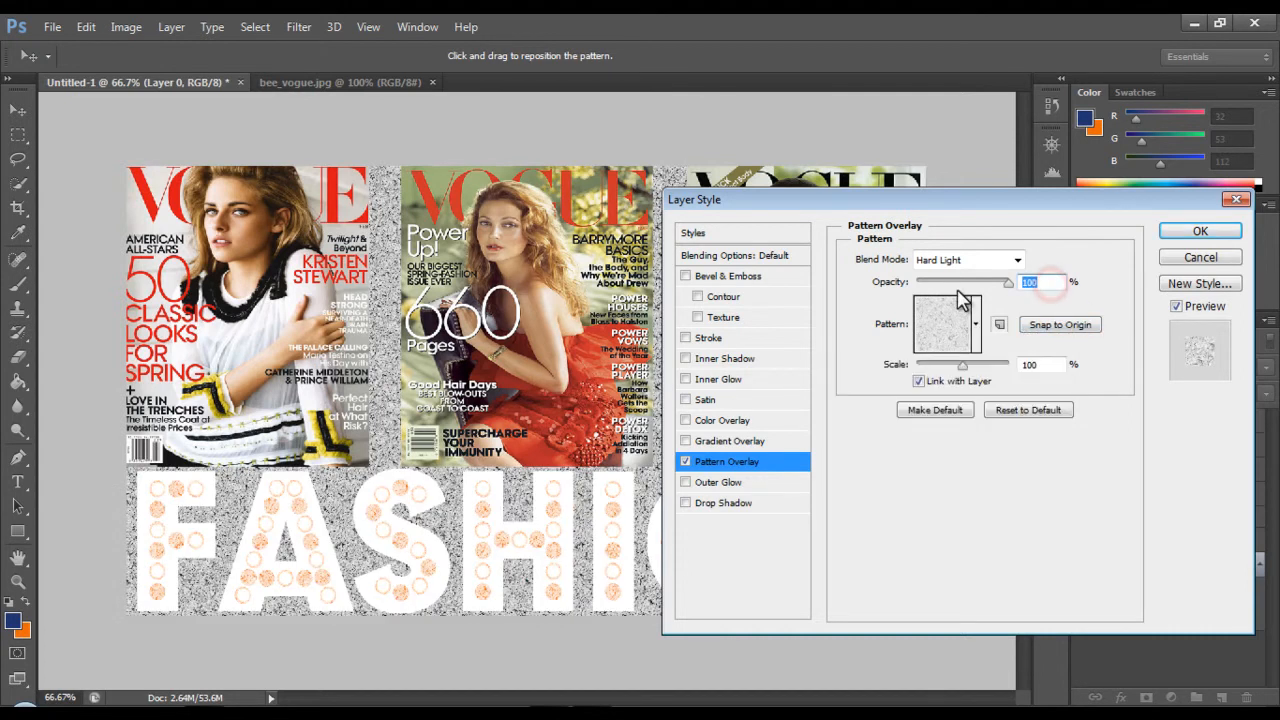
pyautogui.write('10')
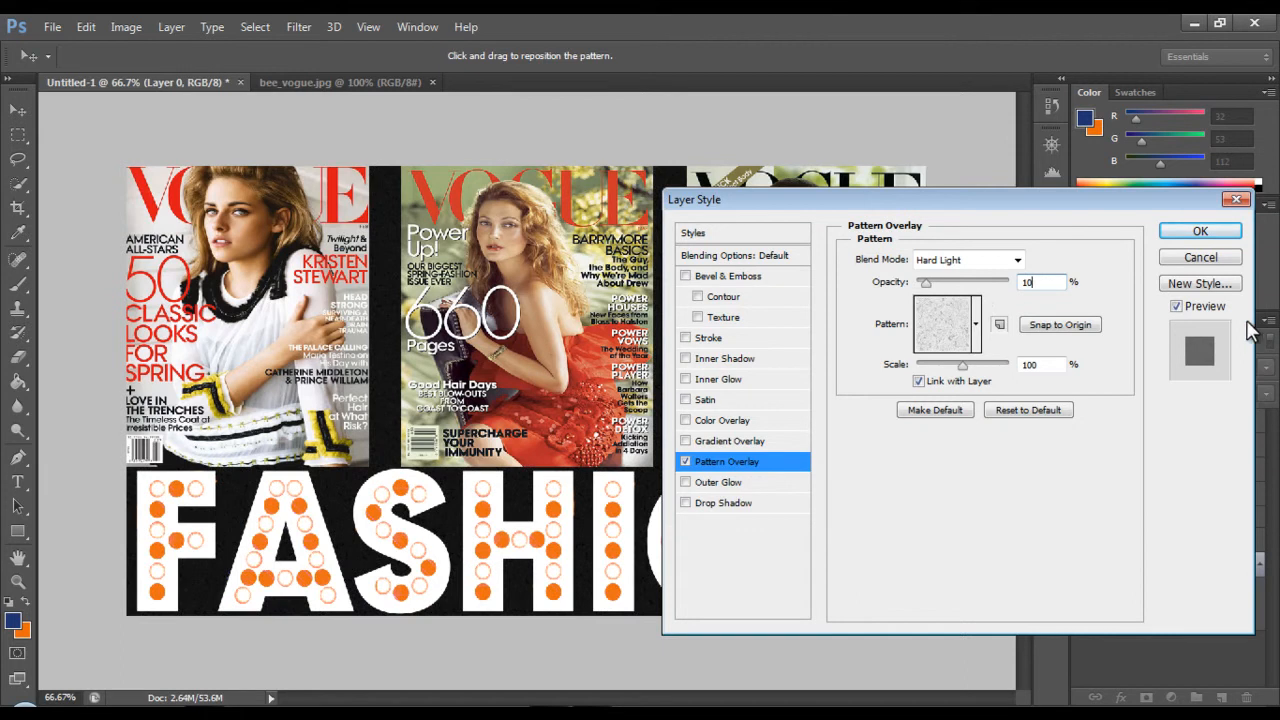
pyautogui.click(1185, 232)
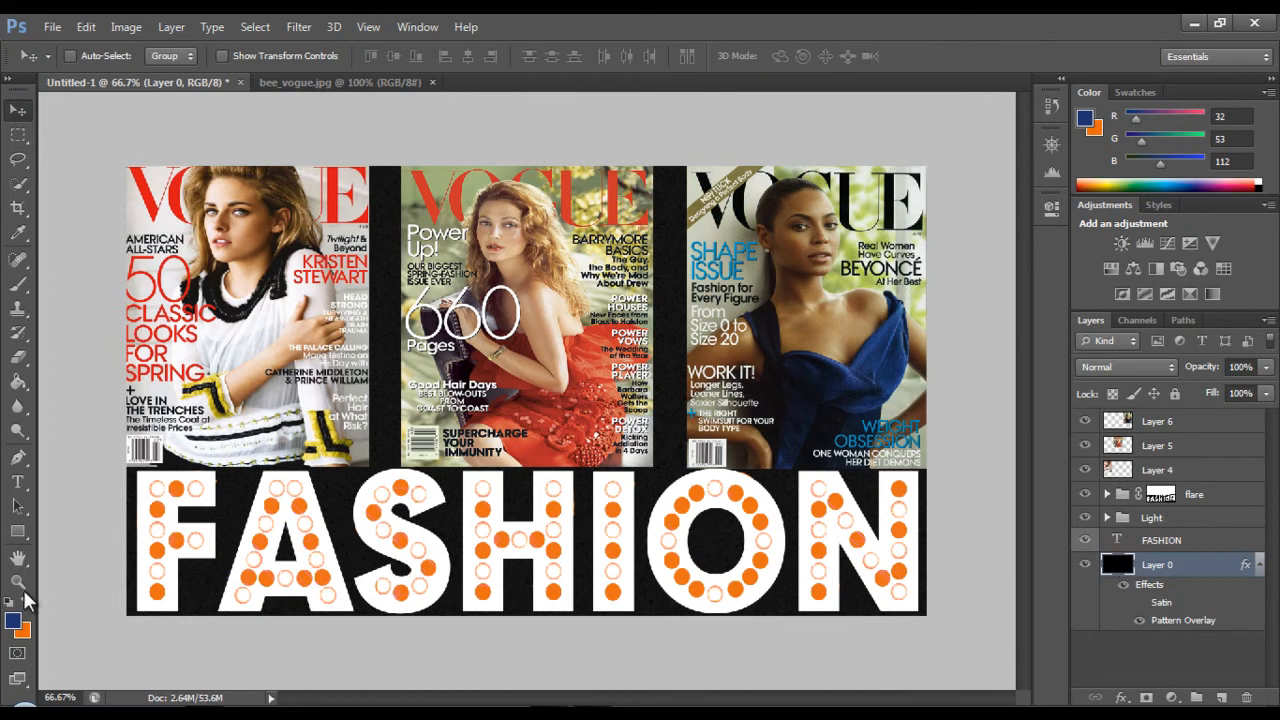
# Fill the Layer 0 background with the dark blue foreground color using the Paint Bucket tool.
pyautogui.click(20, 390)
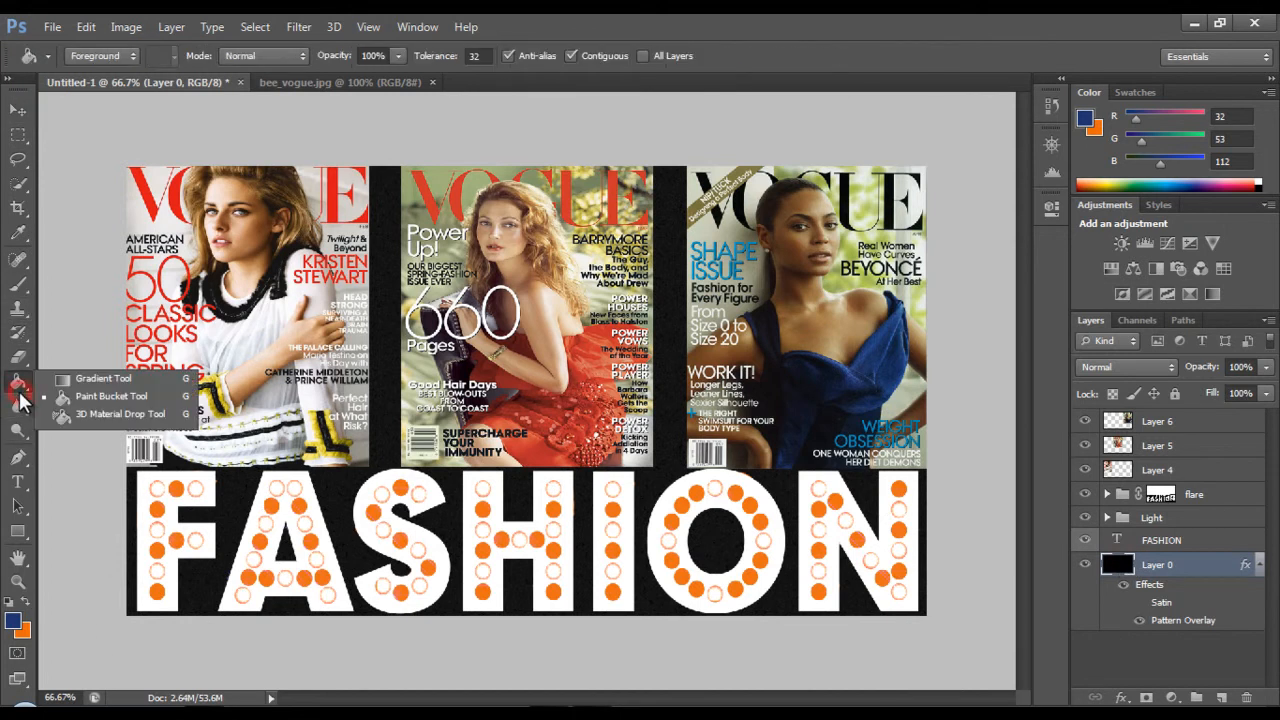
pyautogui.click(77, 397)
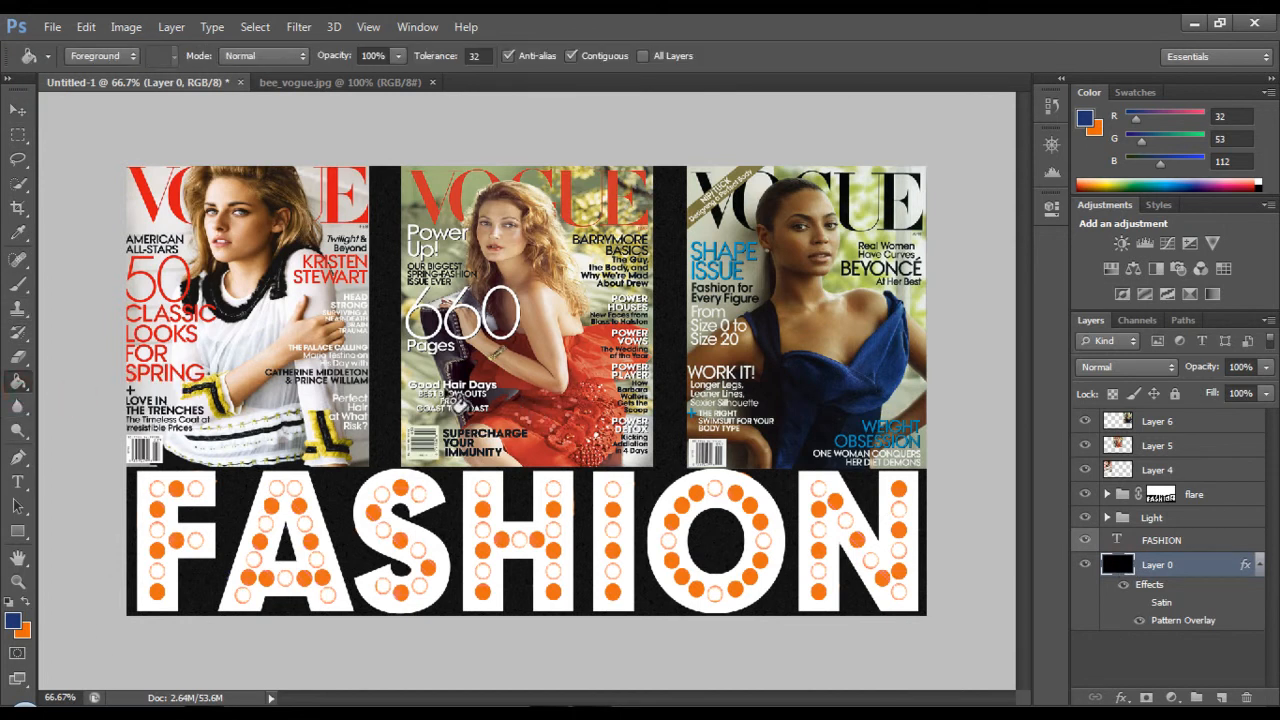
pyautogui.click(378, 374)
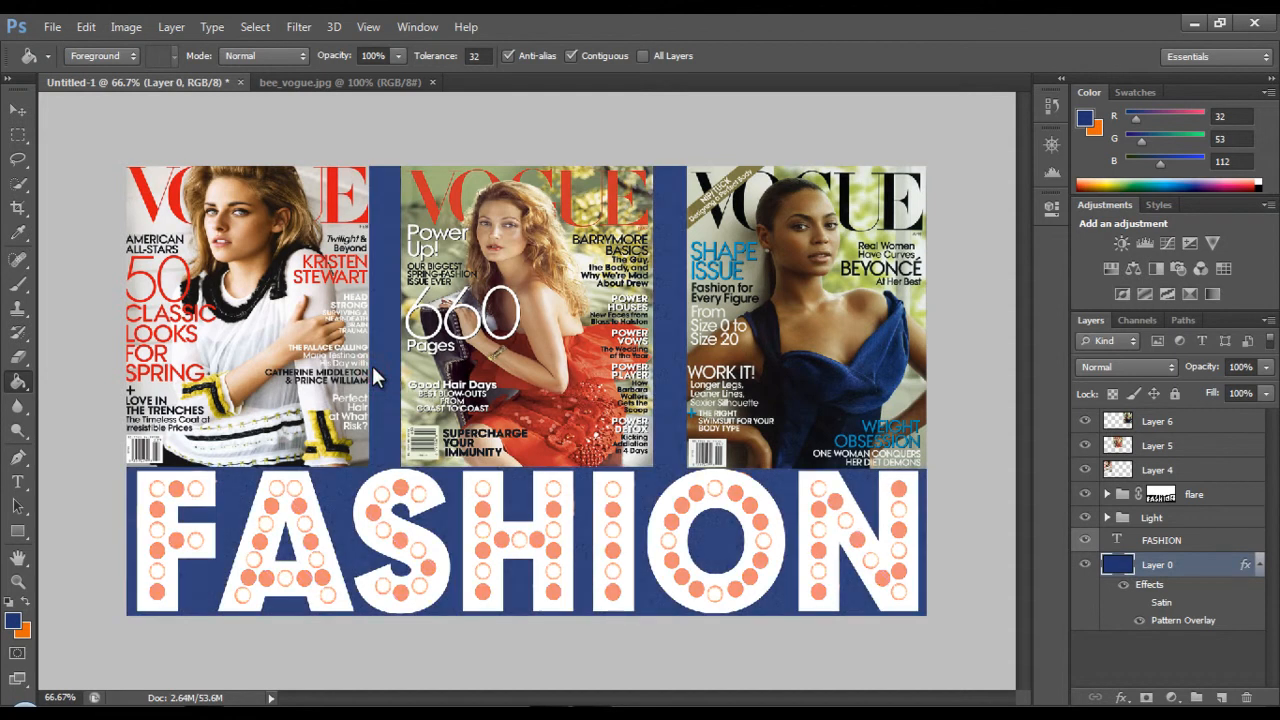
# Enable the Satin effect on Layer 0 and set its blend mode to Lighten.
pyautogui.rightClick(1194, 569)
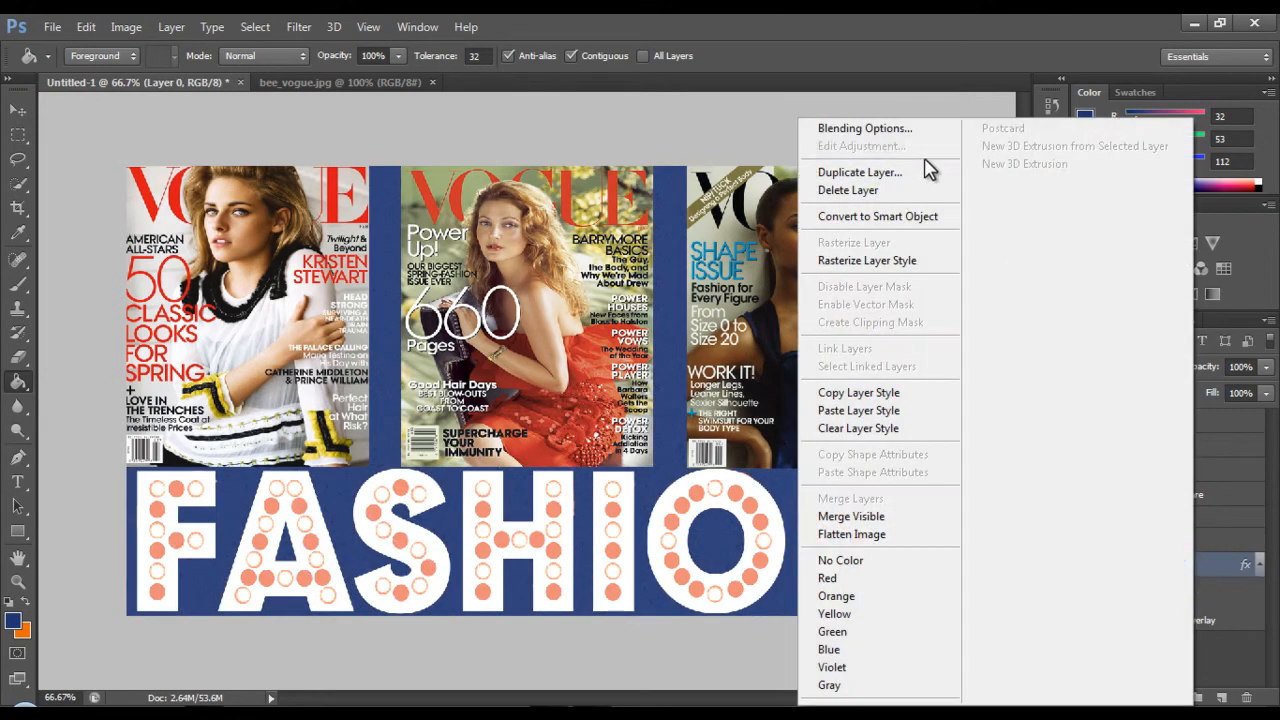
pyautogui.click(906, 131)
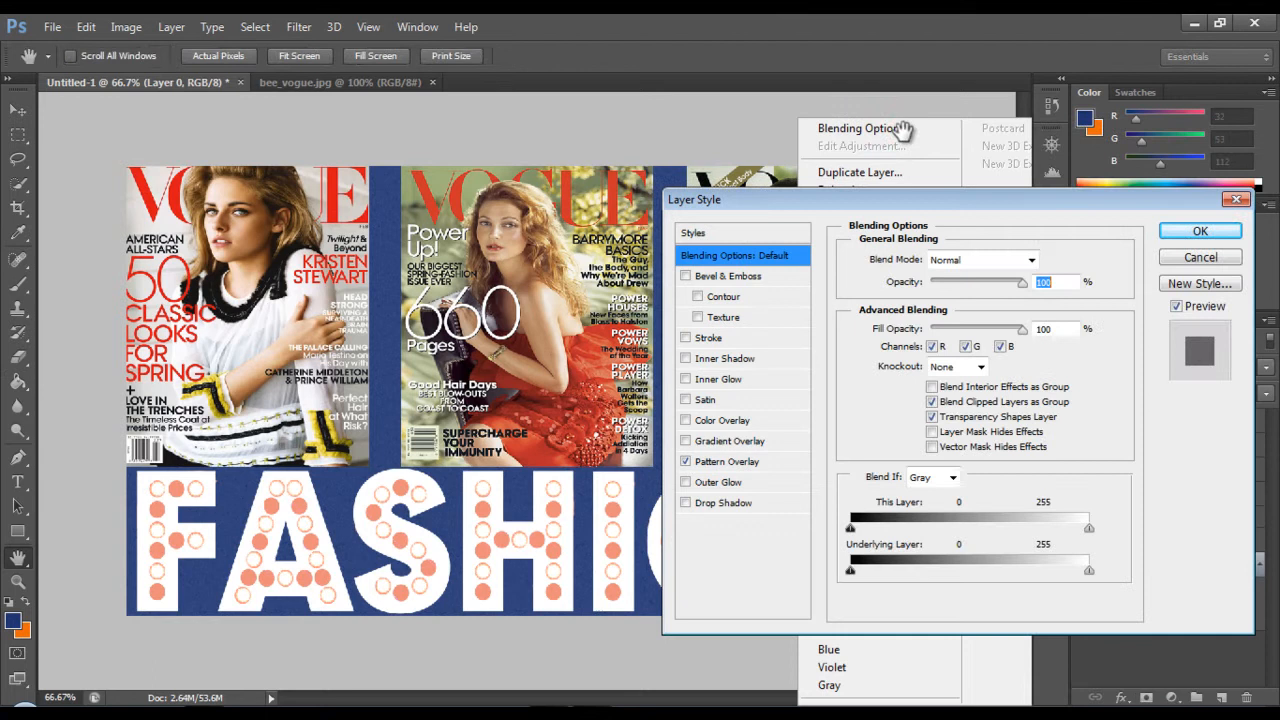
pyautogui.click(721, 463)
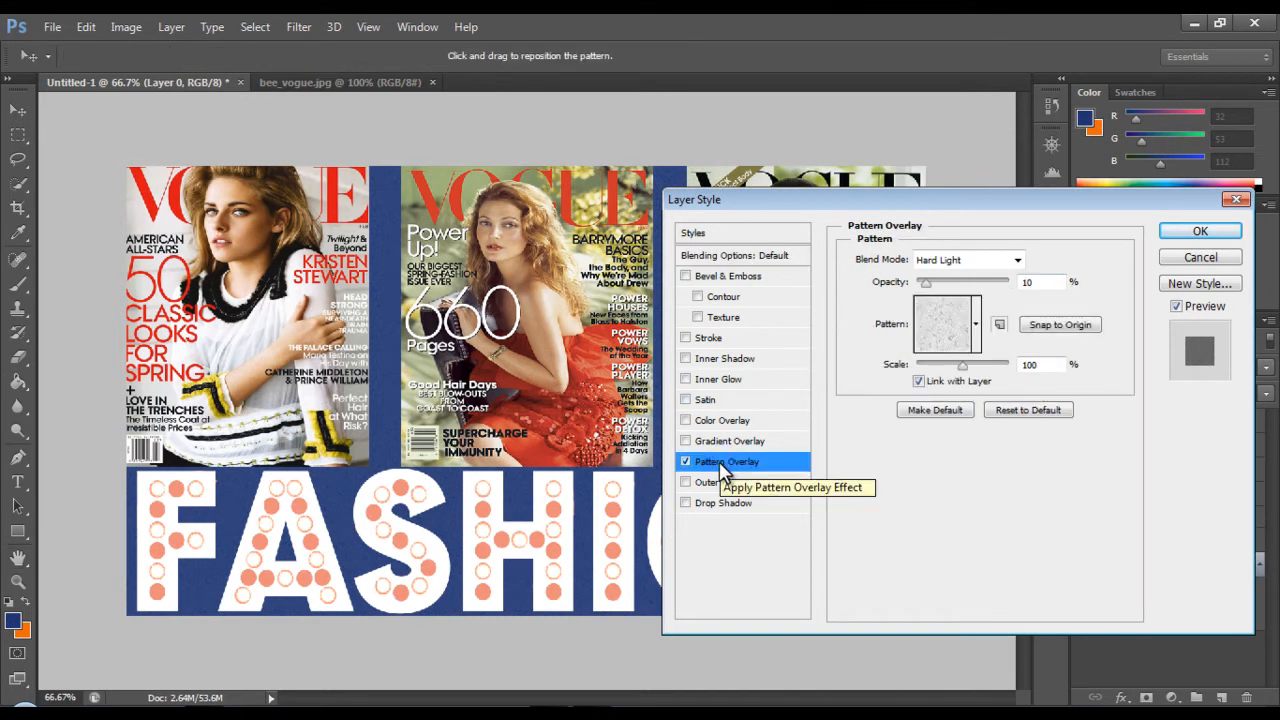
pyautogui.click(704, 401)
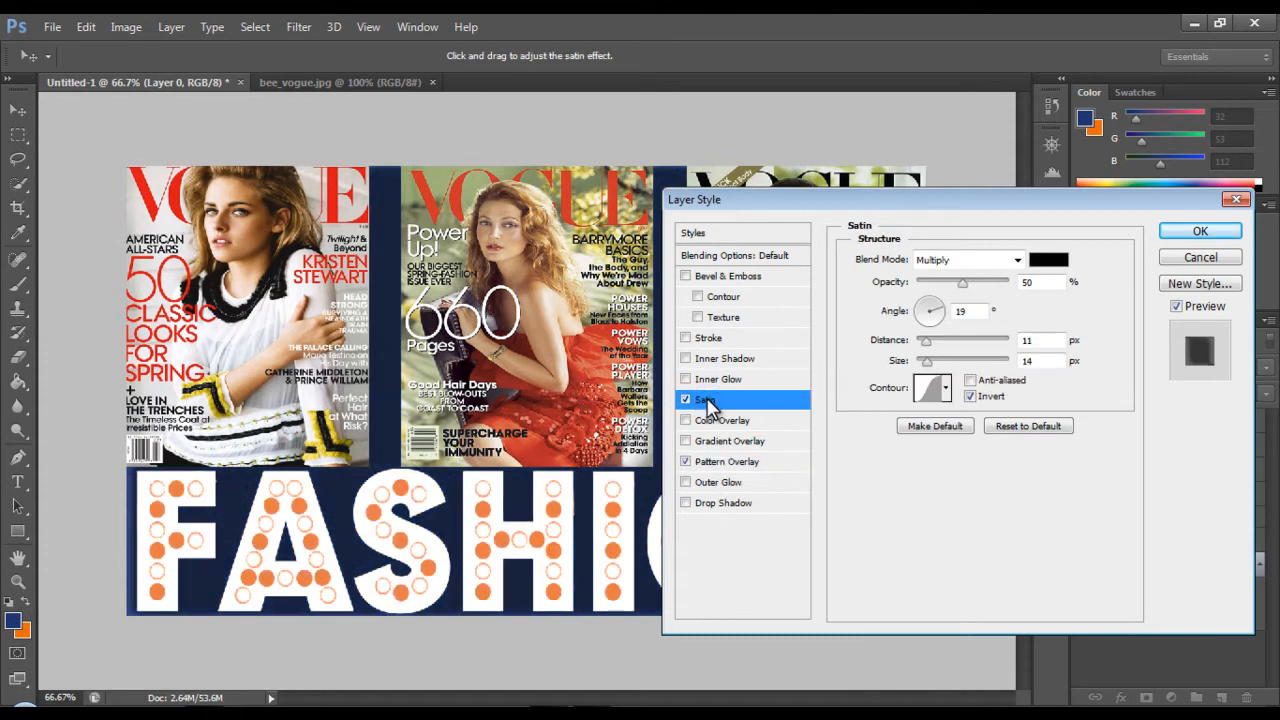
pyautogui.click(1018, 262)
pyautogui.click(962, 158)
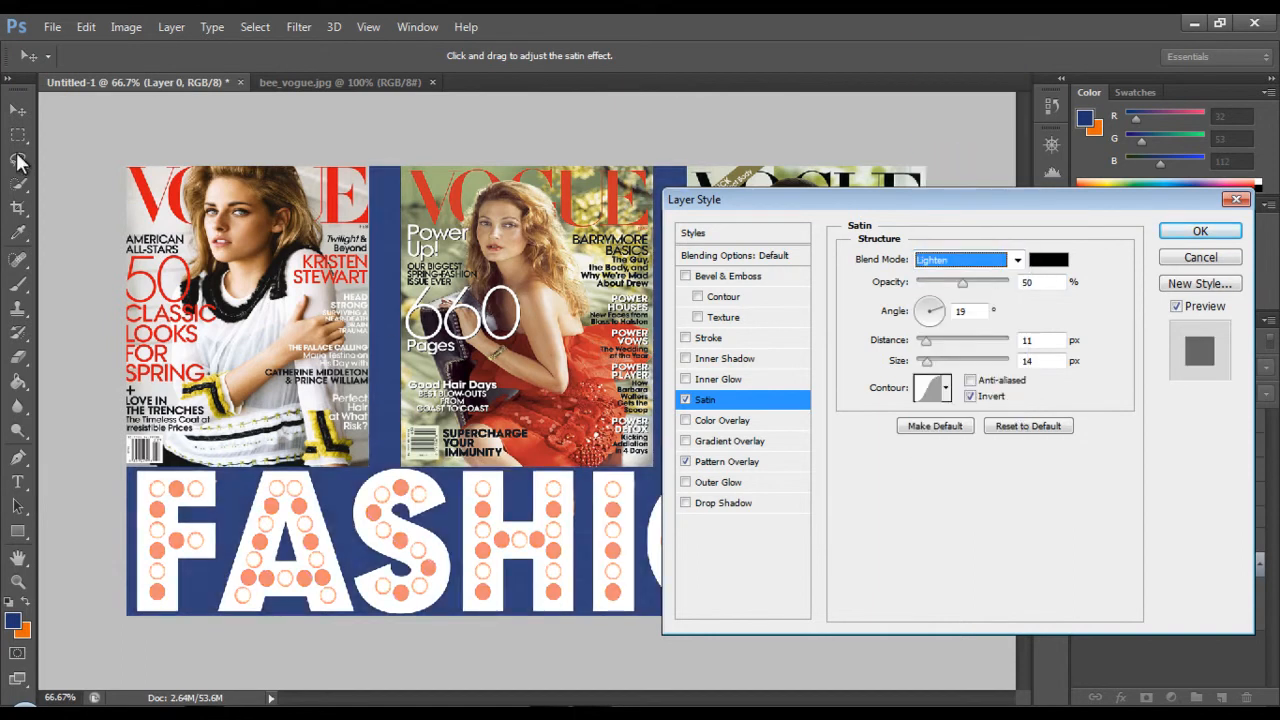
# Set the Satin color to dark red (R 142, G 38, B 34) sampled from the red dress on the middle cover.
pyautogui.click(19, 237)
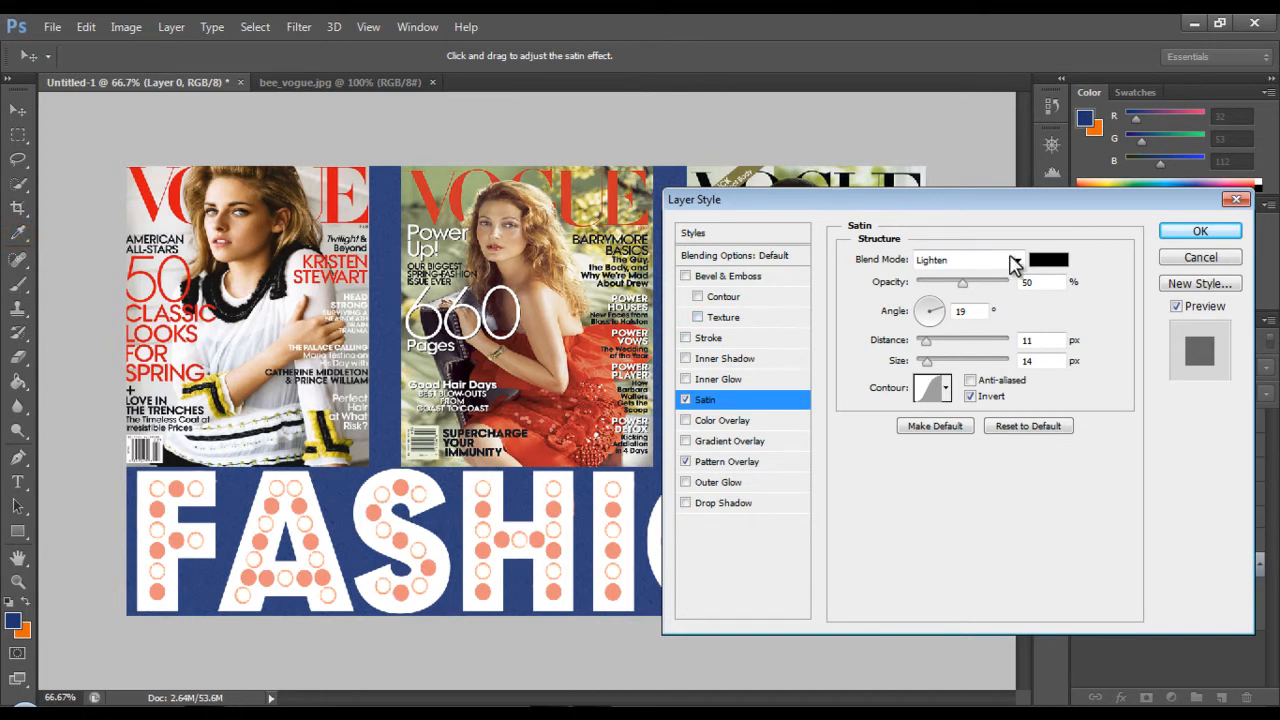
pyautogui.click(1050, 262)
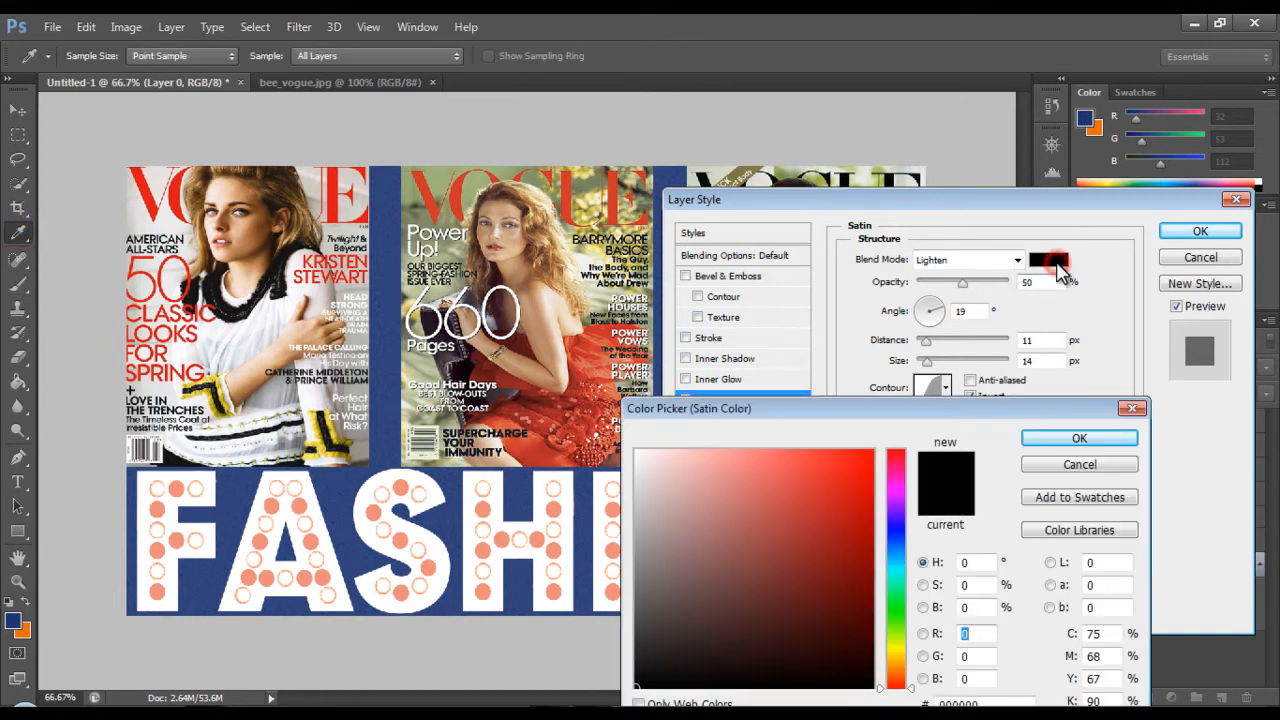
pyautogui.click(594, 343)
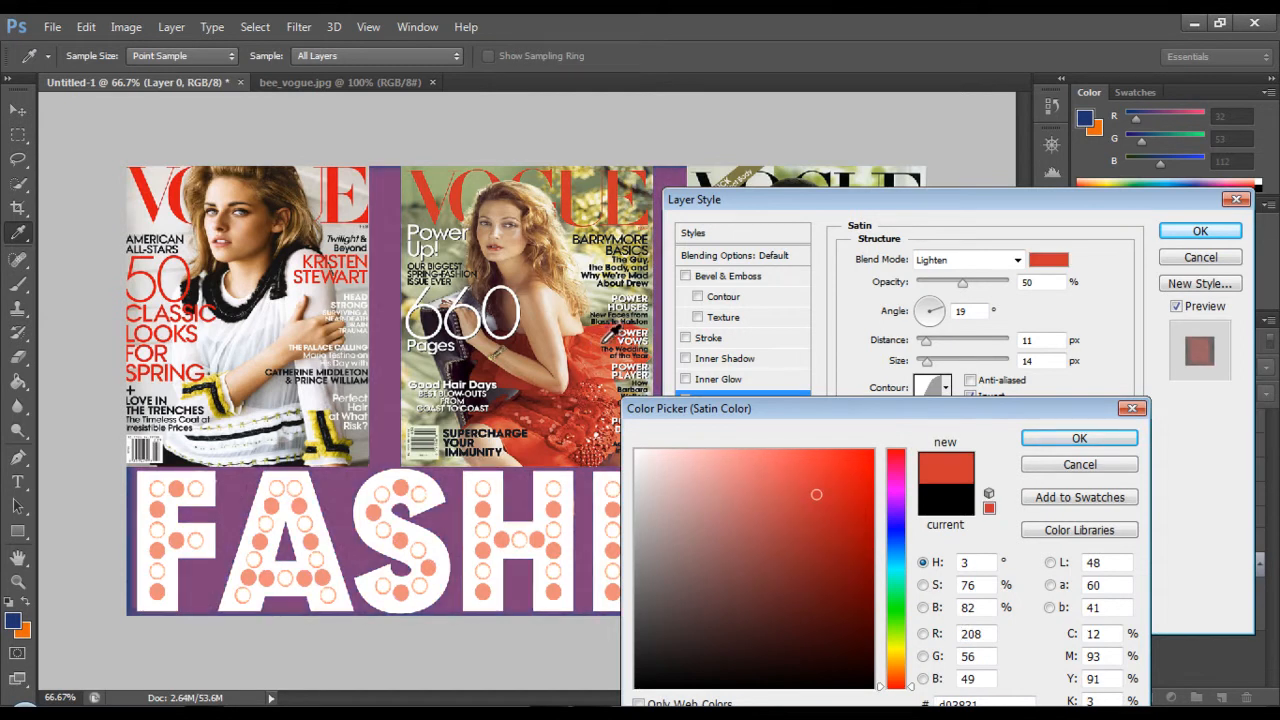
pyautogui.click(610, 338)
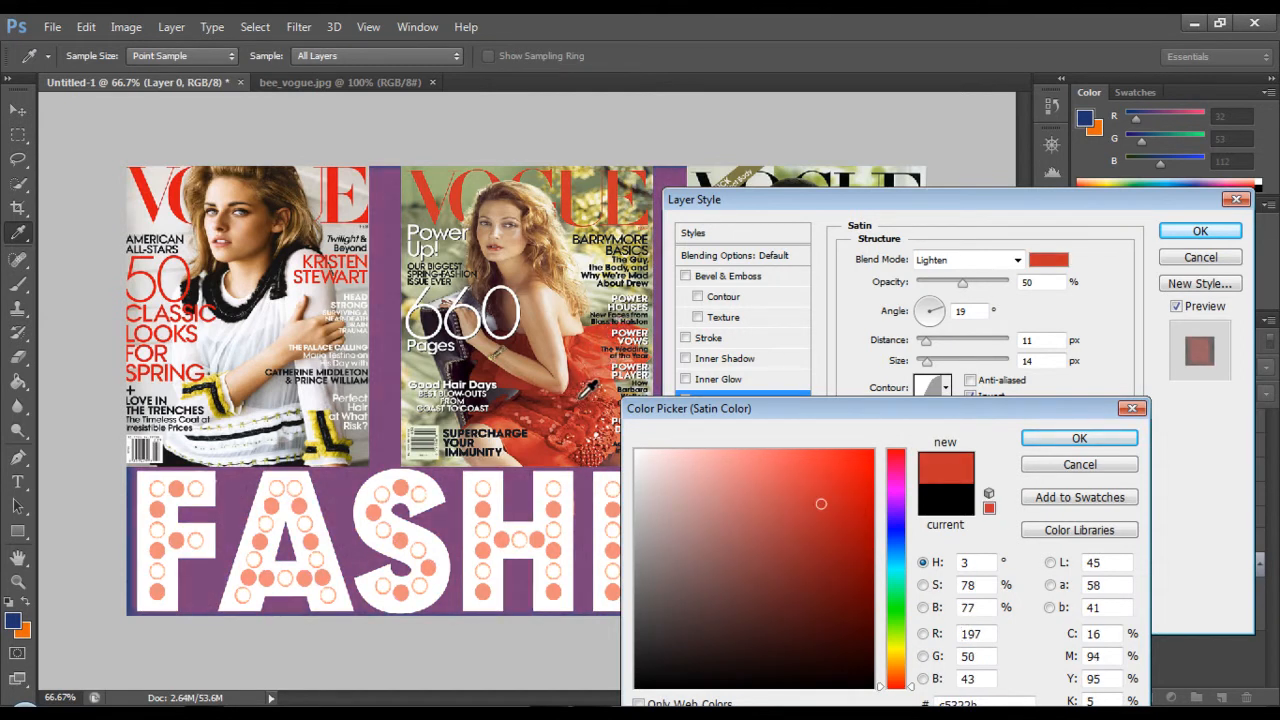
pyautogui.click(577, 376)
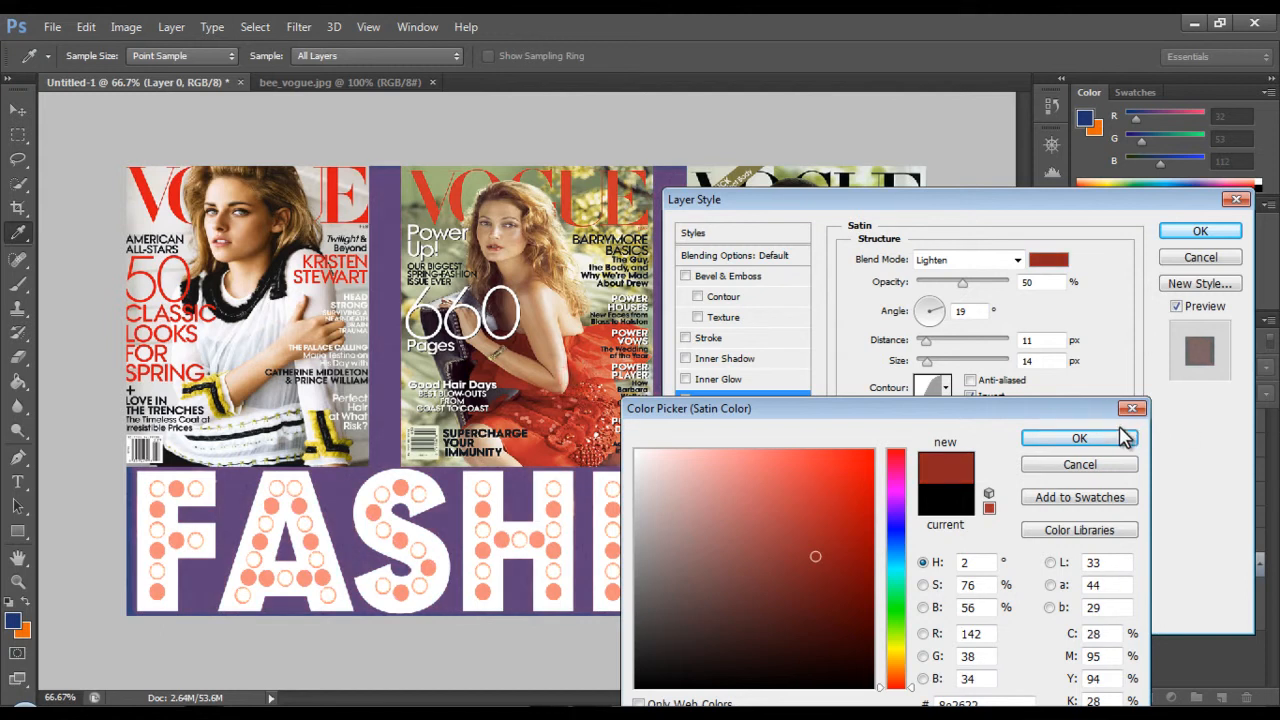
pyautogui.click(1080, 439)
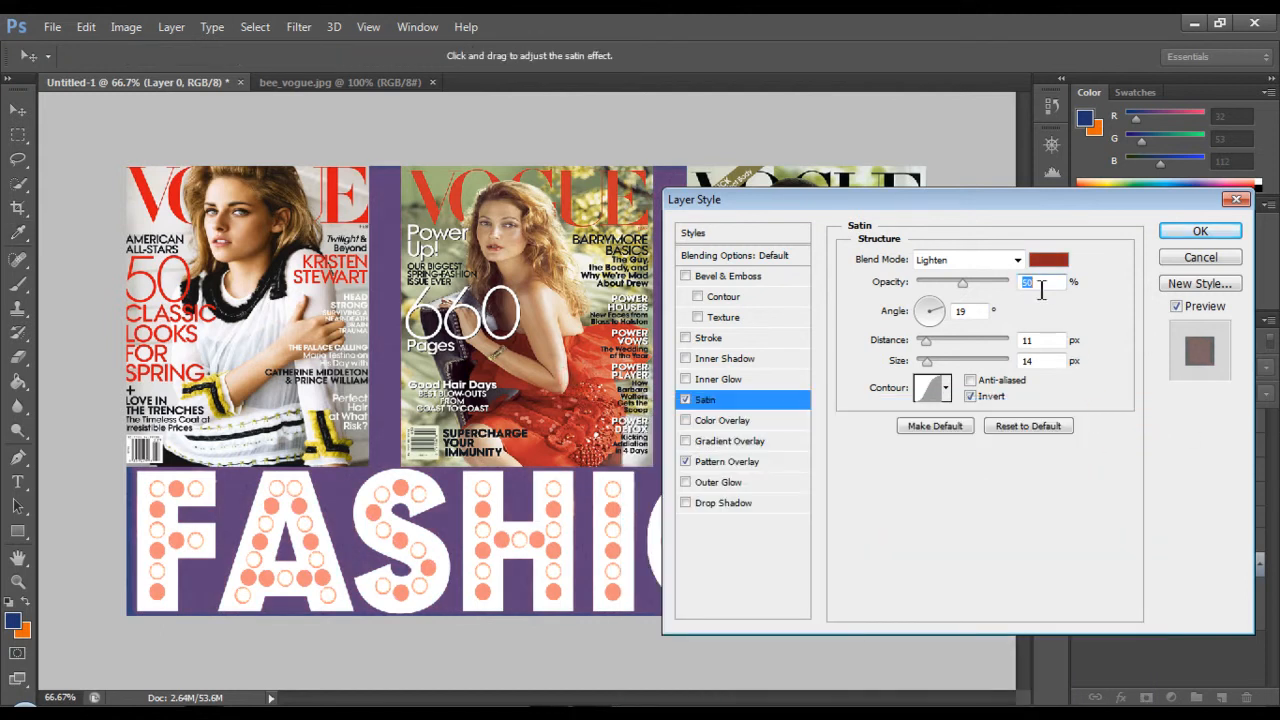
# Set the Satin opacity to 14%, distance to 7 px and size to 166 px, and apply Layer 0's style.
pyautogui.write('14')
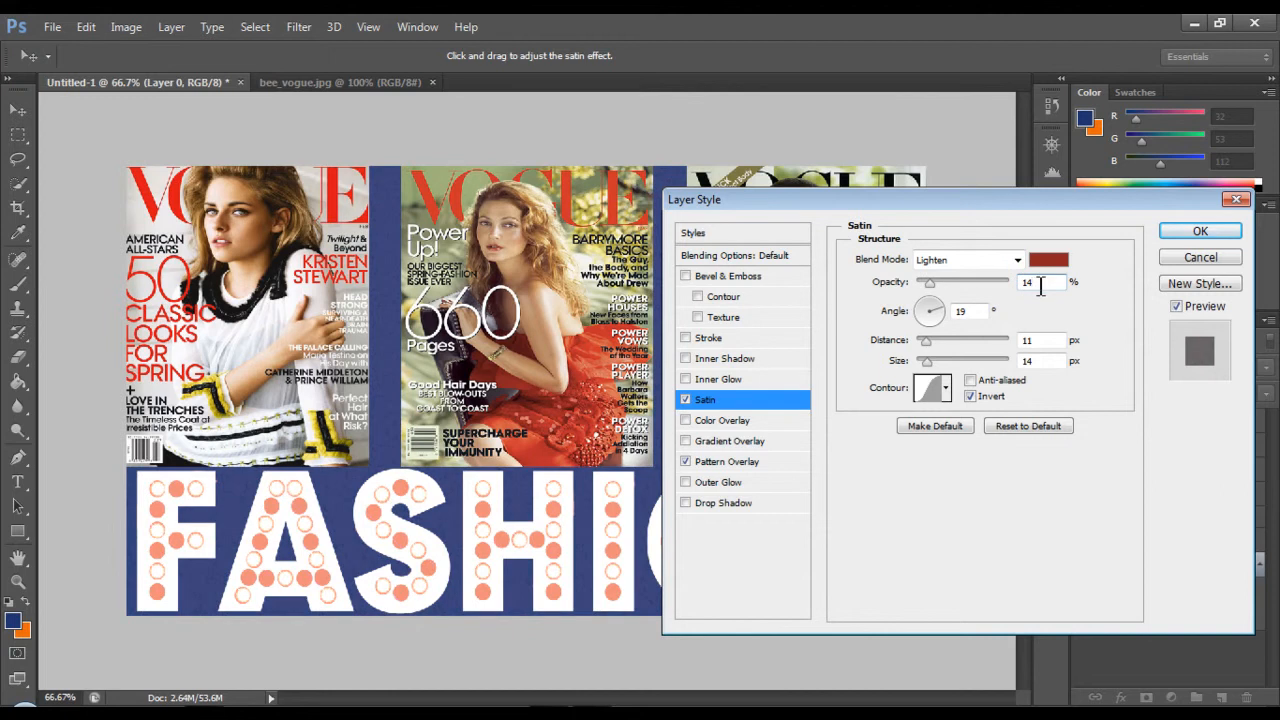
pyautogui.doubleClick(1030, 340)
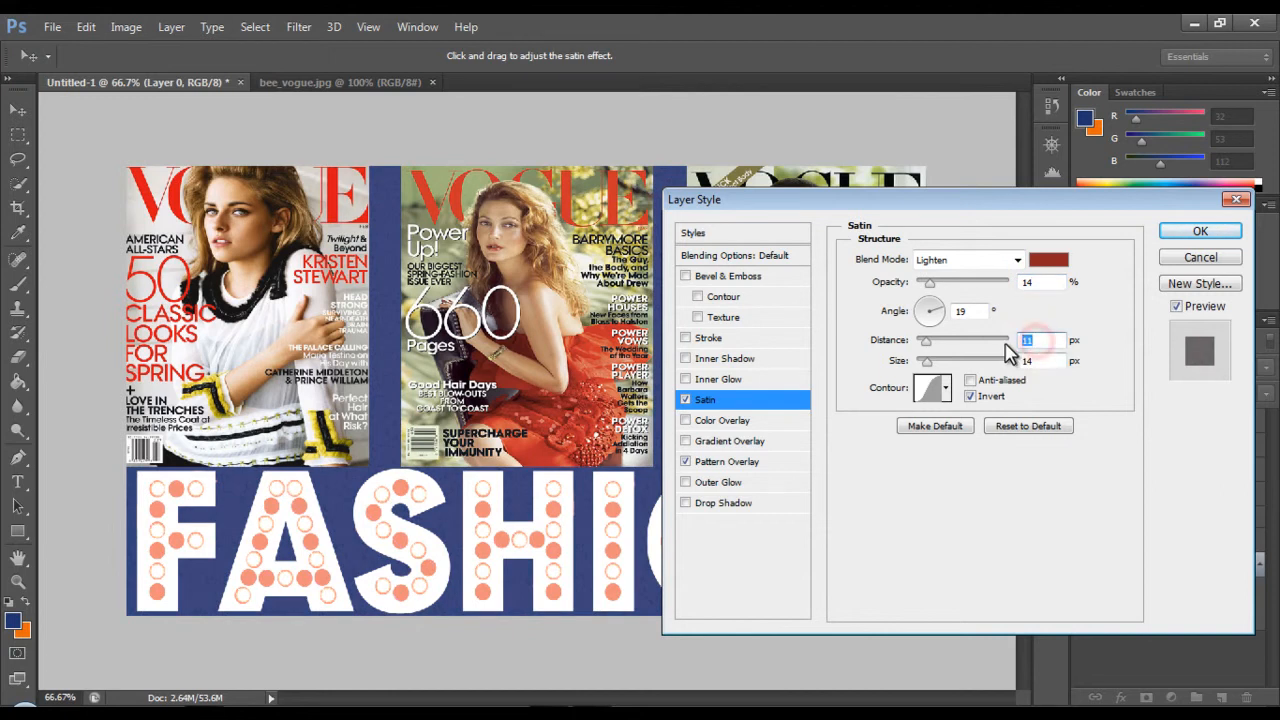
pyautogui.write('7')
pyautogui.doubleClick(1052, 360)
pyautogui.write('1')
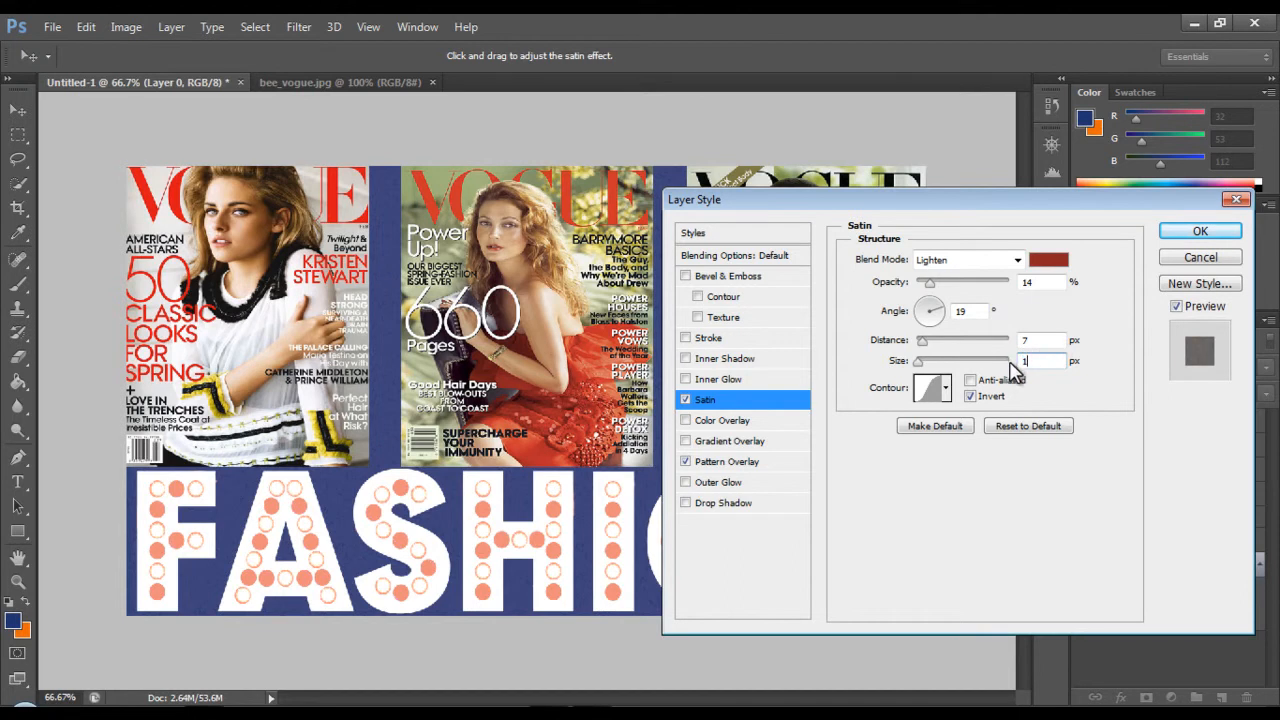
pyautogui.write('66')
pyautogui.click(1093, 440)
pyautogui.moveTo(836, 206)
pyautogui.mouseDown()
pyautogui.moveTo(849, 206)
pyautogui.moveTo(813, 163)
pyautogui.mouseUp()
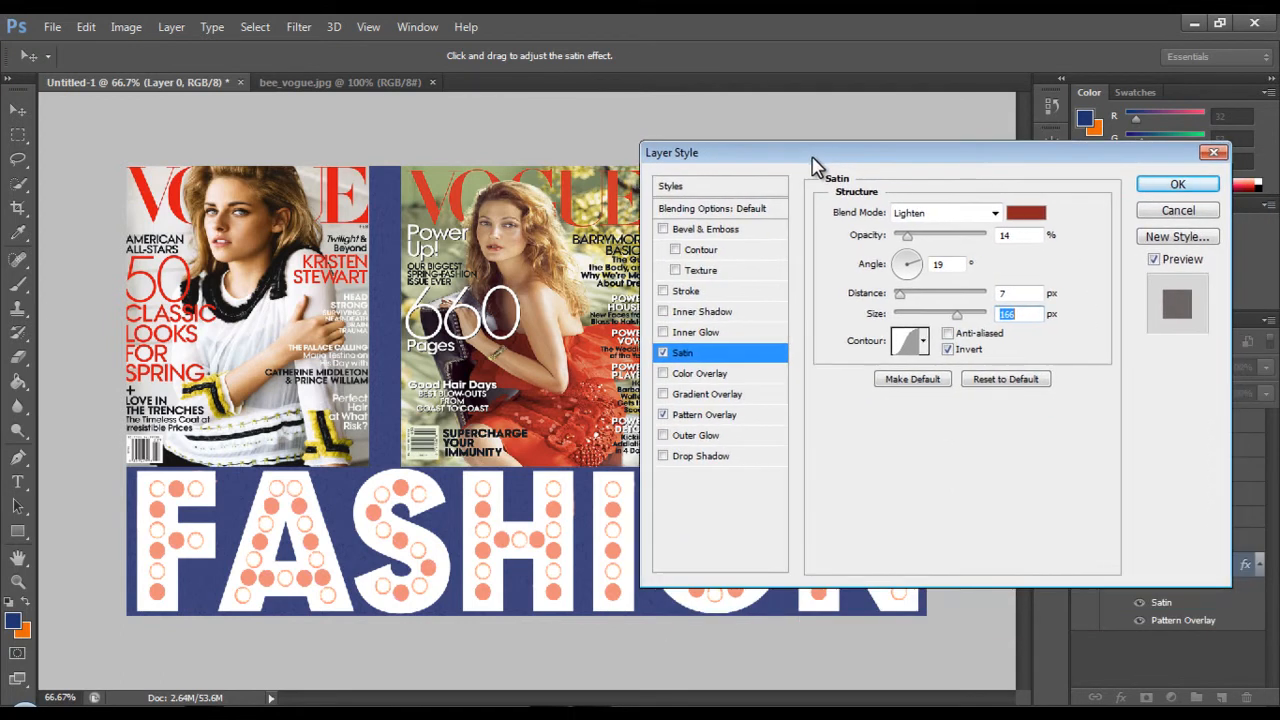
pyautogui.click(718, 416)
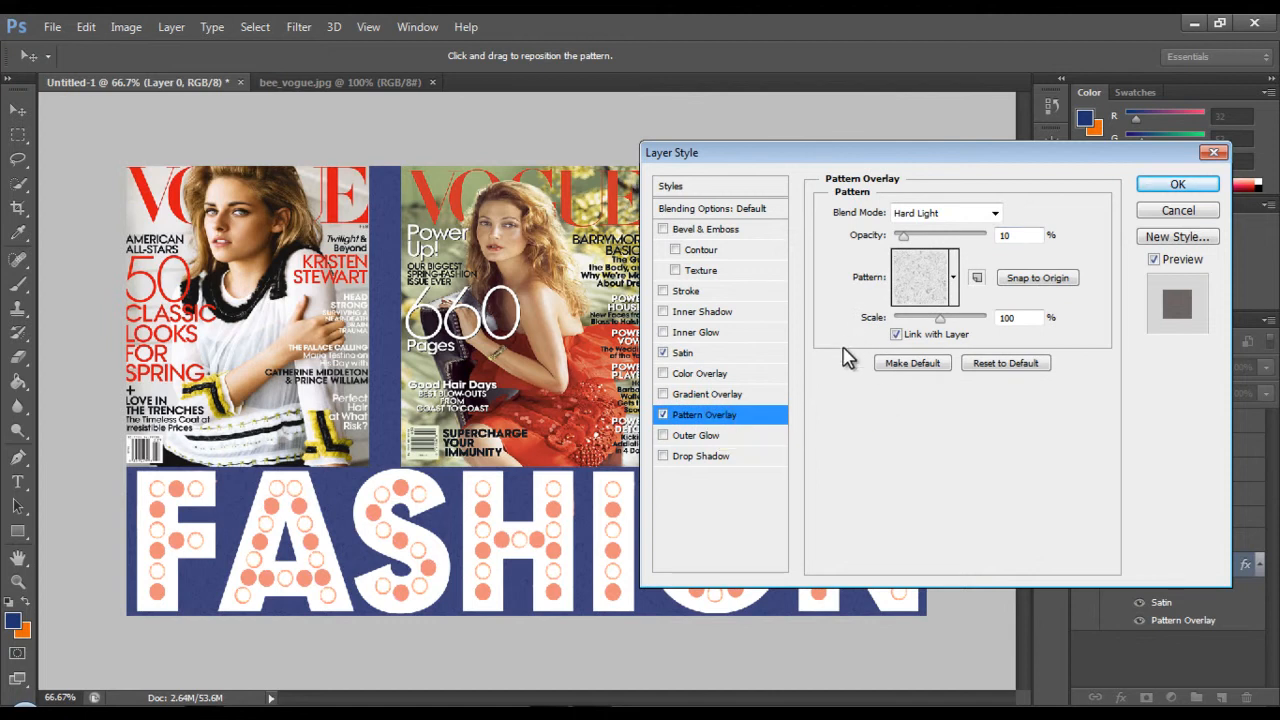
pyautogui.click(711, 356)
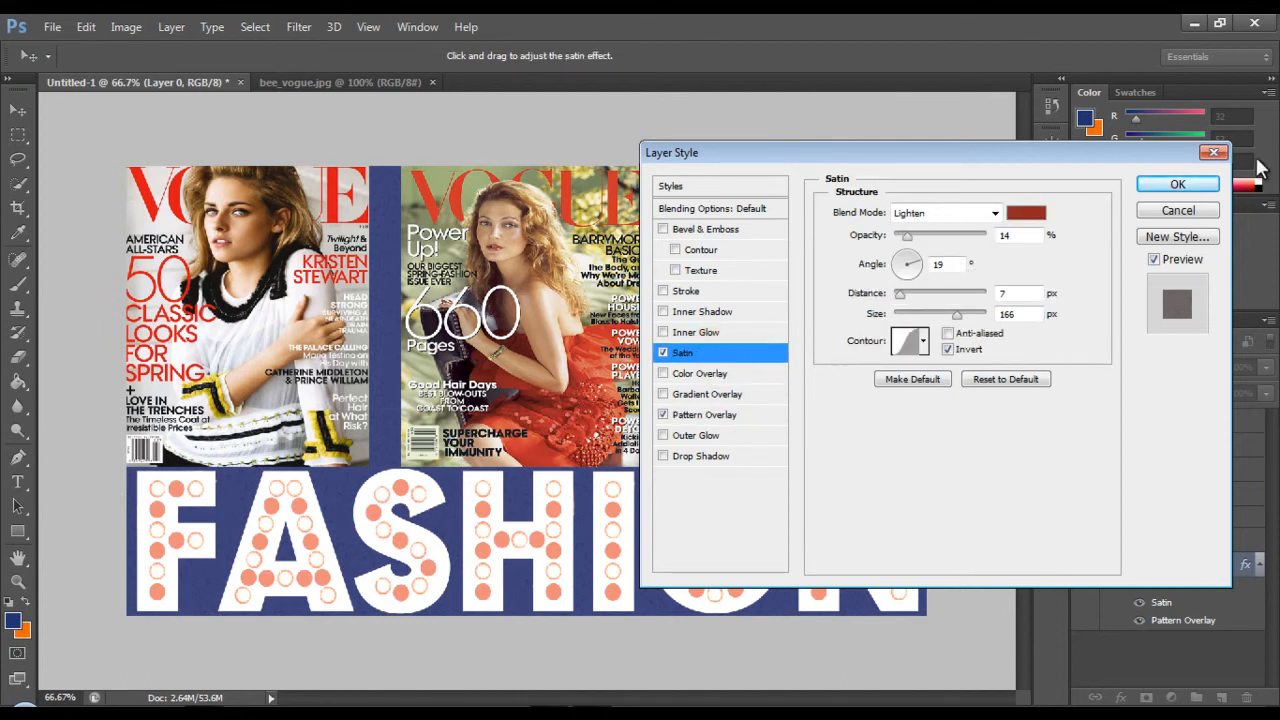
pyautogui.click(1178, 187)
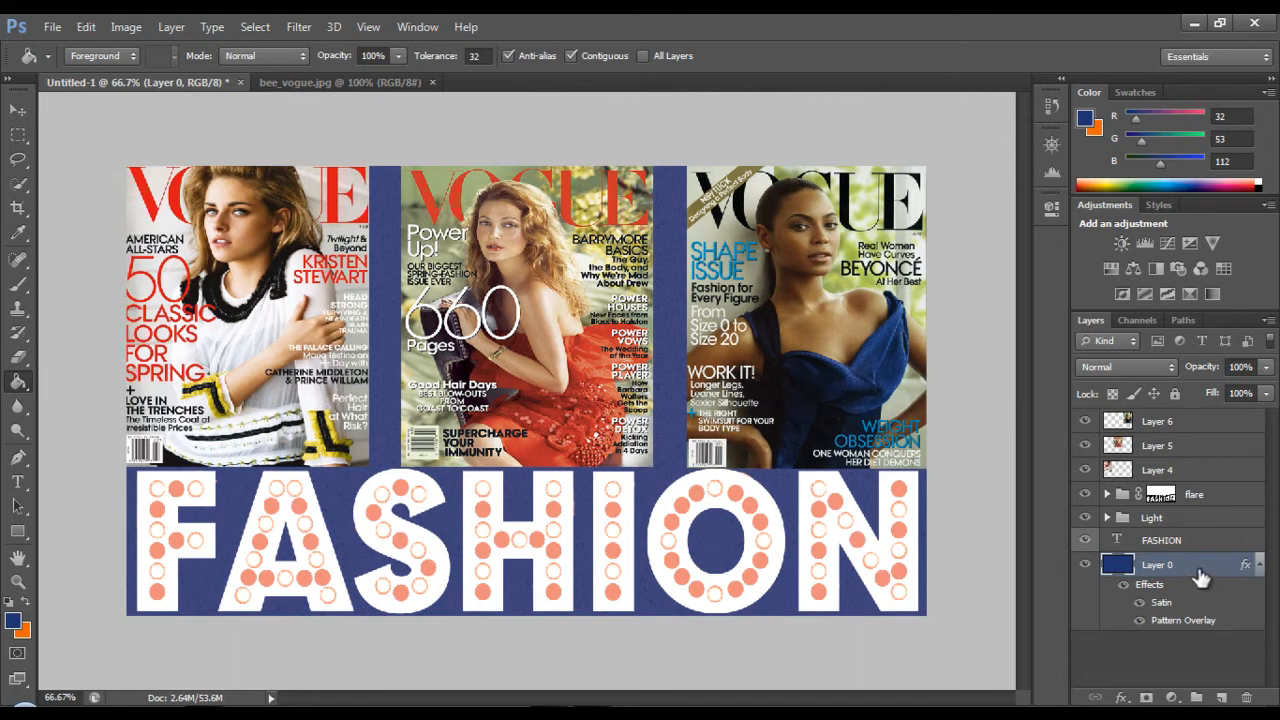
# Enable the Outer Glow effect on the FASHION text layer and set its opacity to 32%.
pyautogui.click(1185, 541)
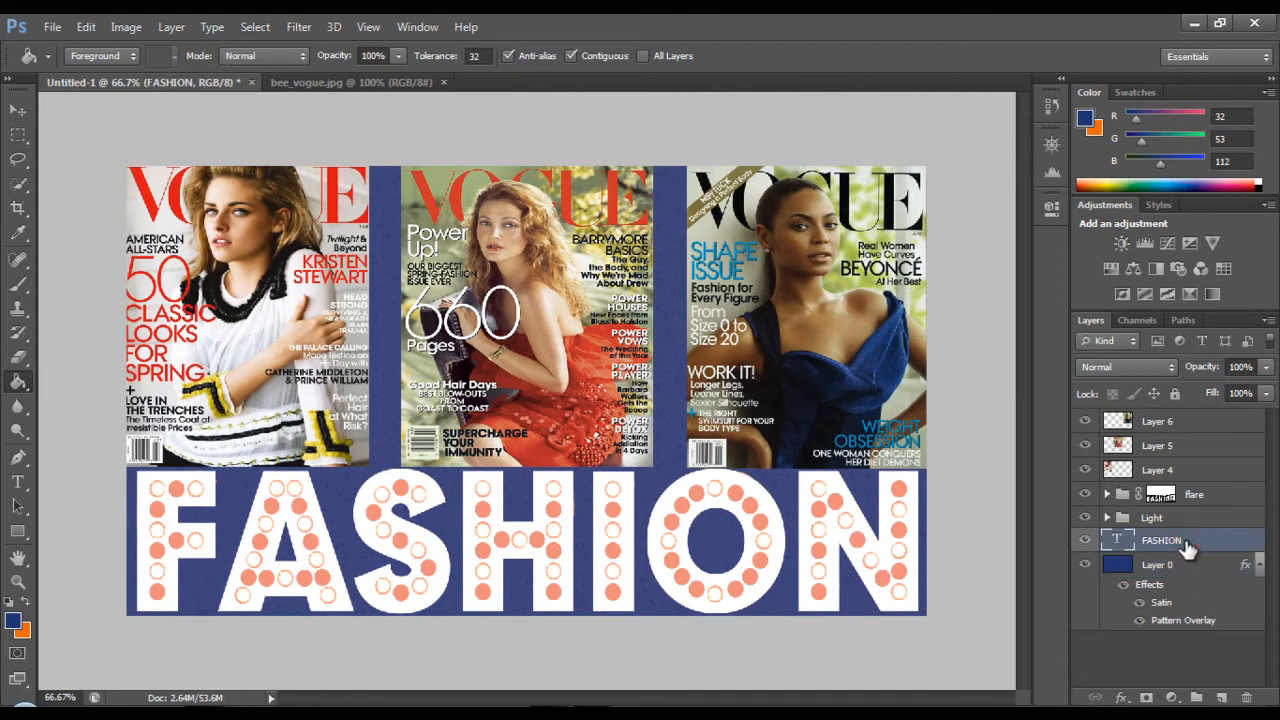
pyautogui.rightClick(1187, 544)
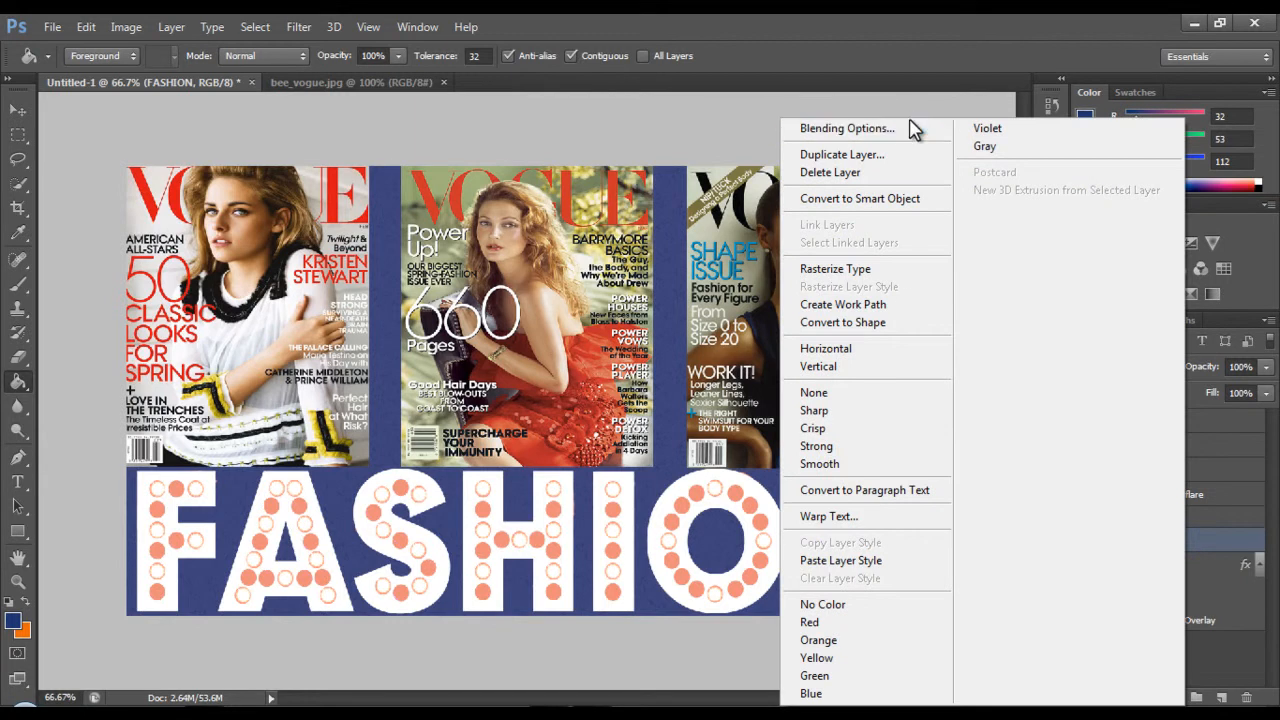
pyautogui.click(905, 130)
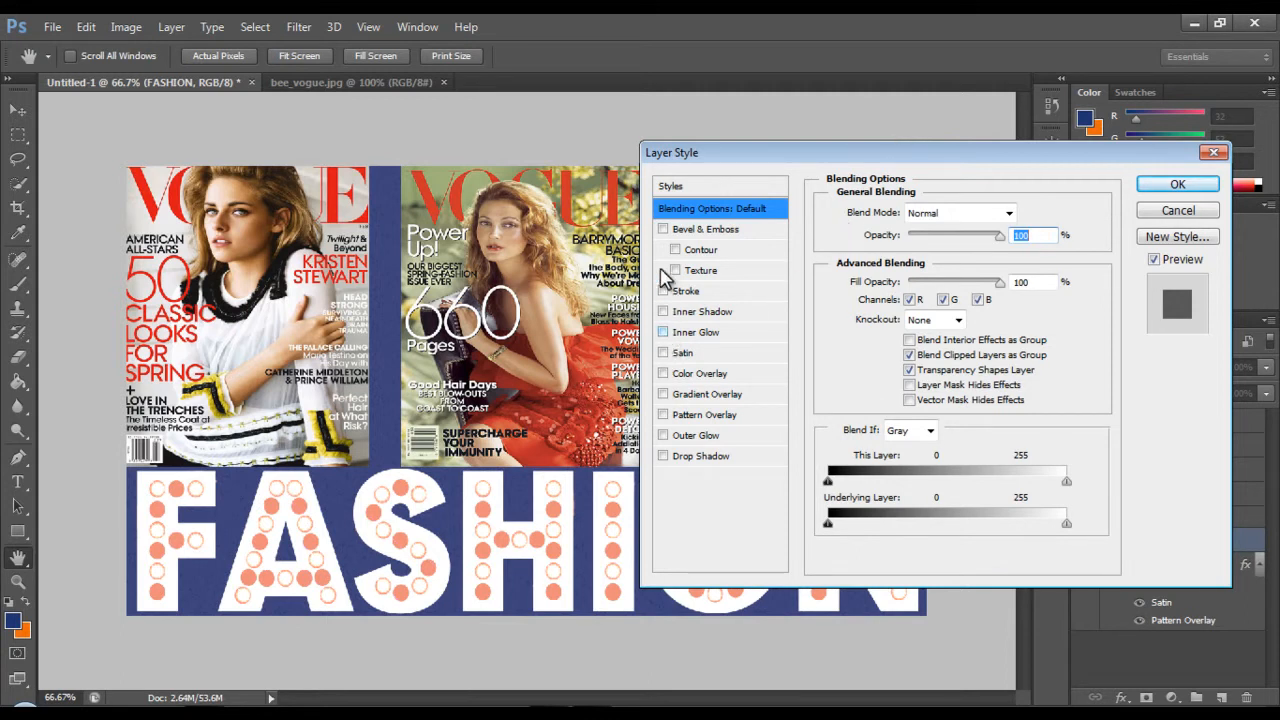
pyautogui.click(665, 436)
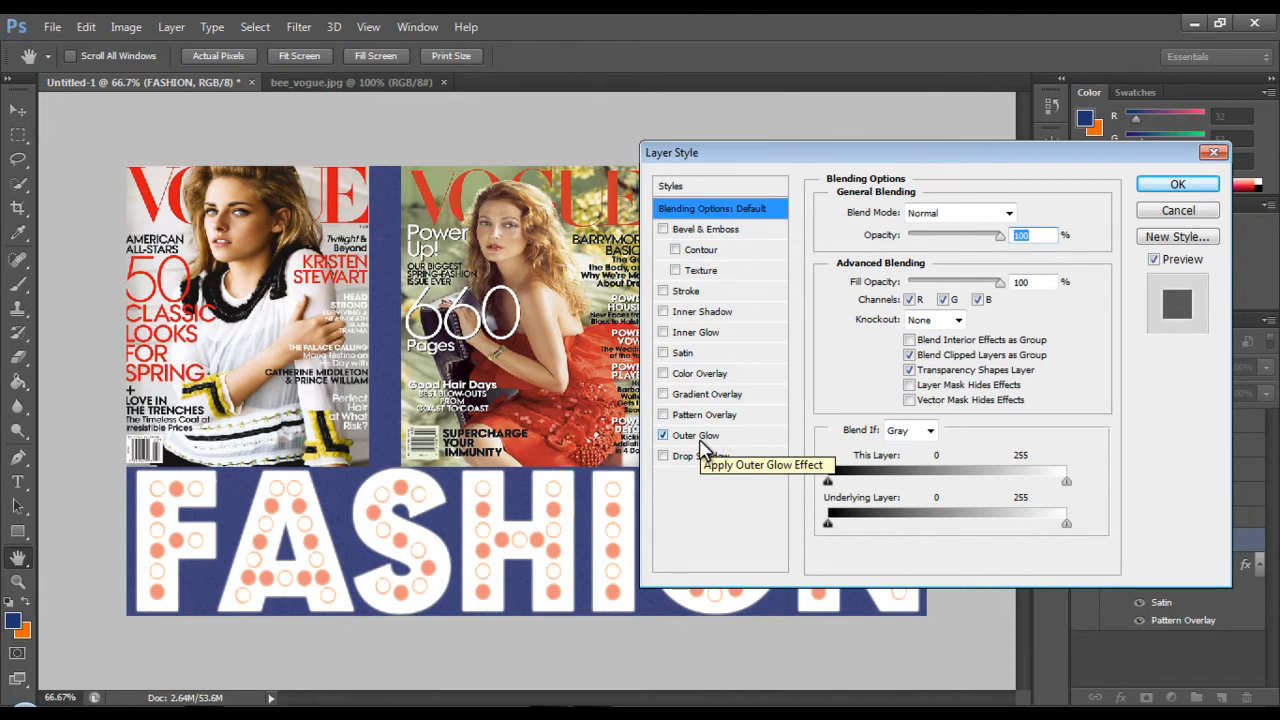
pyautogui.click(698, 438)
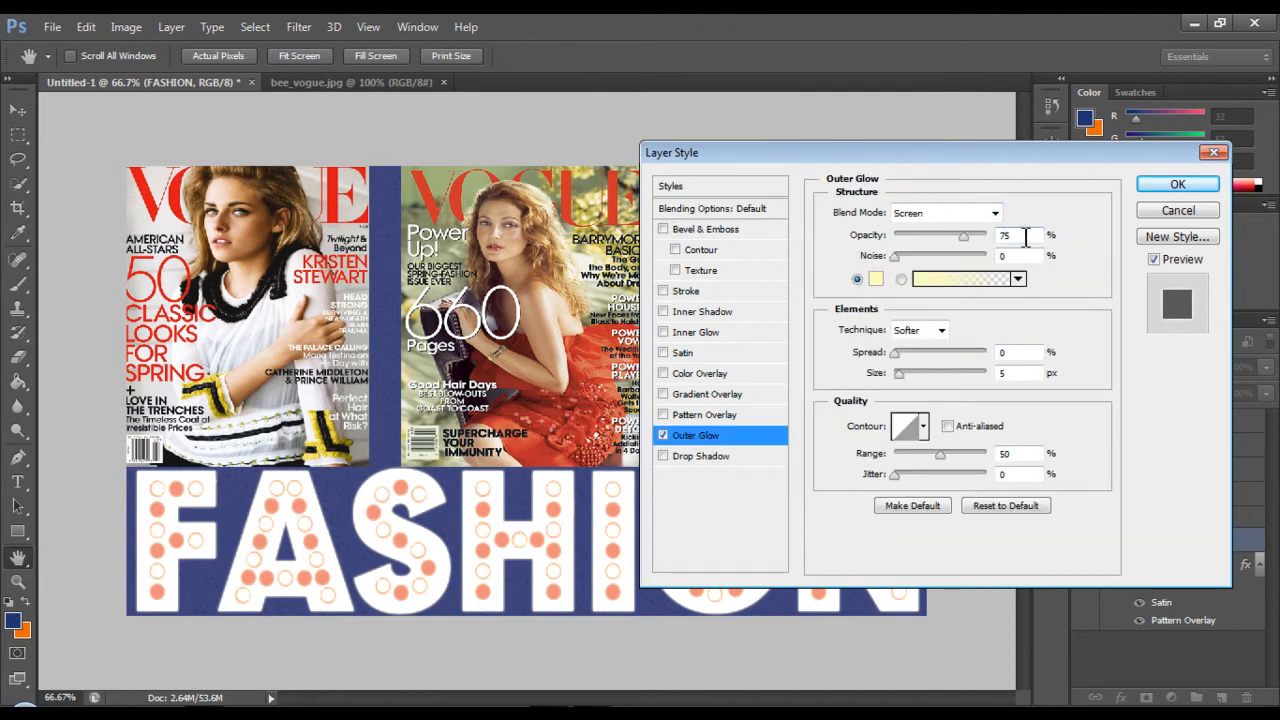
pyautogui.doubleClick(1012, 236)
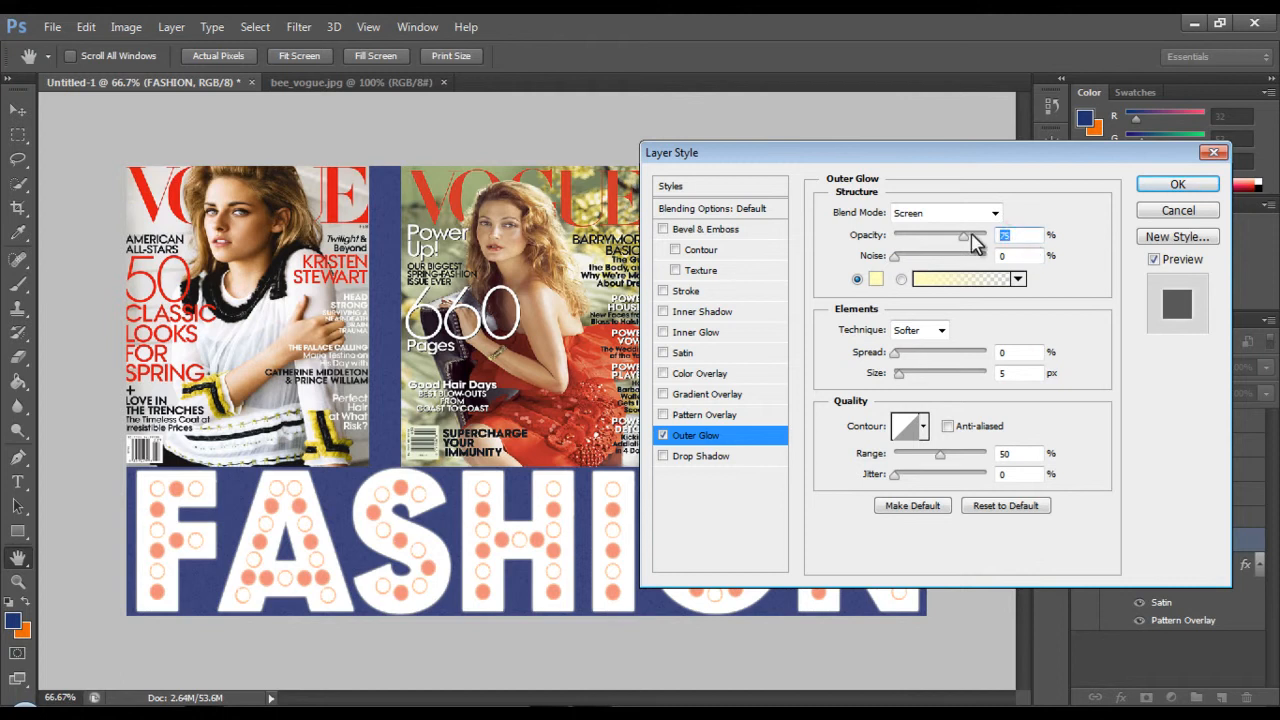
pyautogui.write('32')
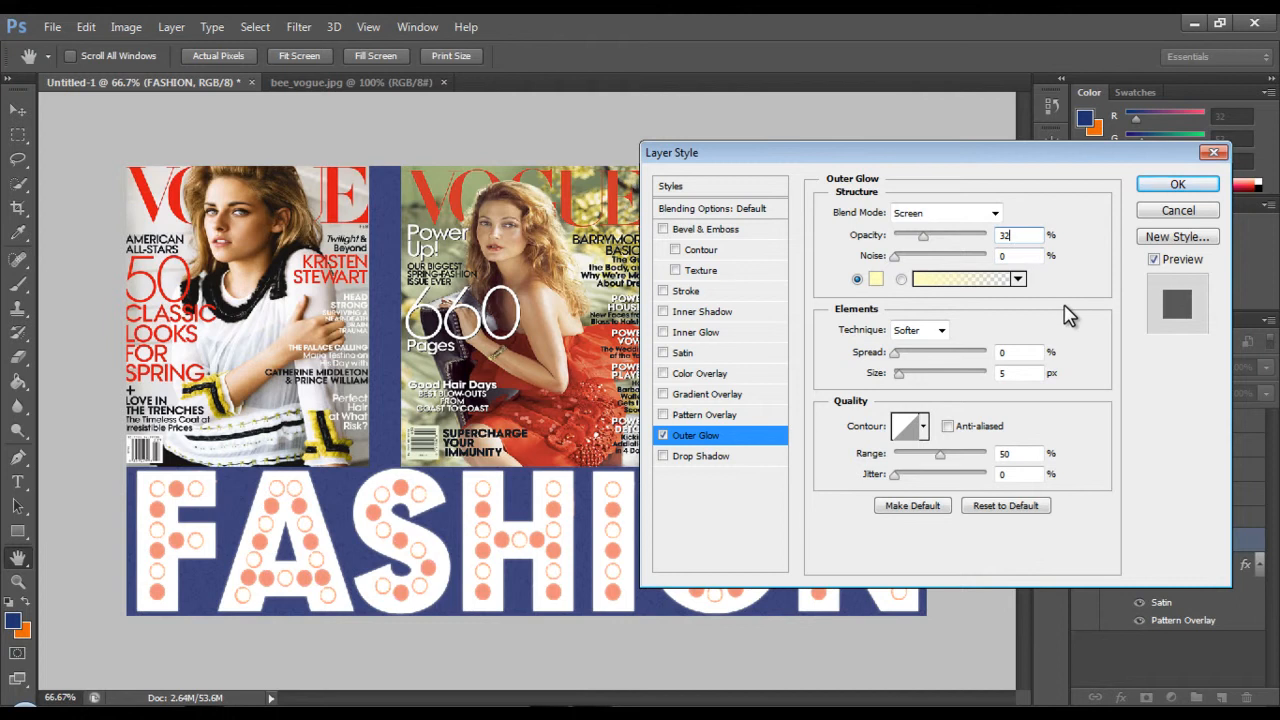
# Change the Outer Glow color to a bright, saturated golden yellow.
pyautogui.click(876, 279)
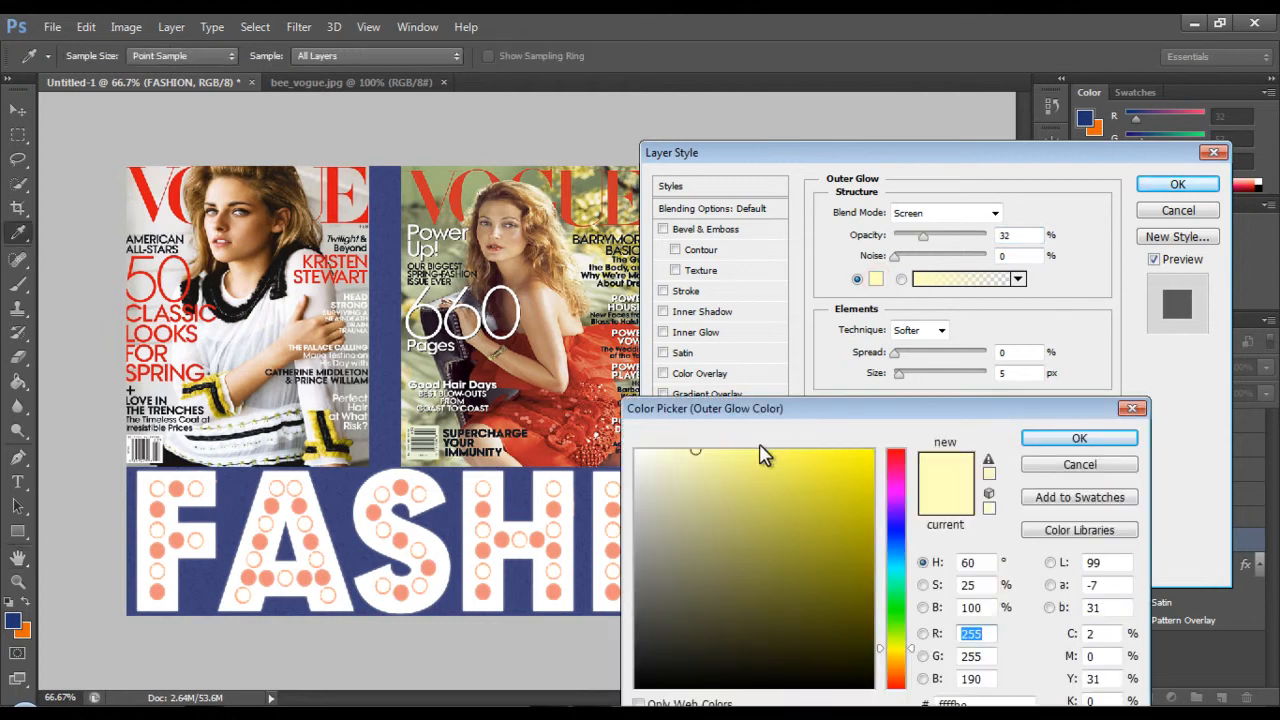
pyautogui.click(797, 457)
pyautogui.moveTo(912, 648); pyautogui.dragTo(912, 654)
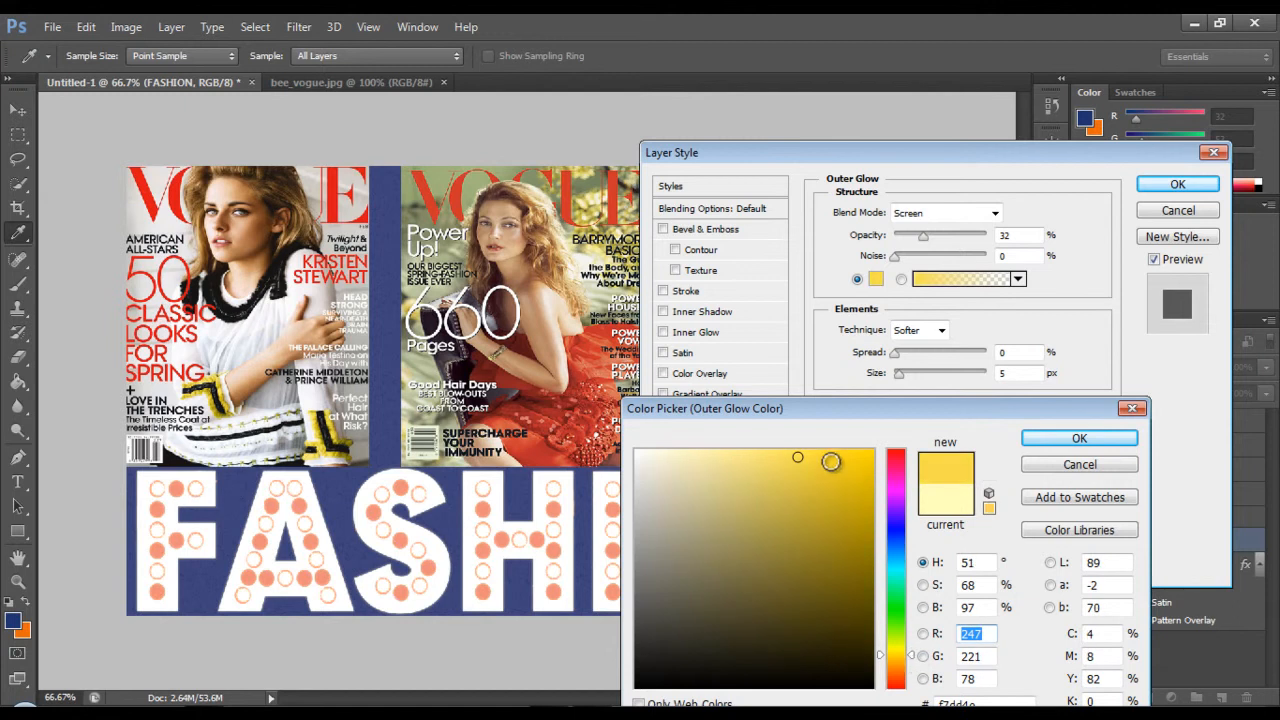
pyautogui.moveTo(820, 467)
pyautogui.mouseDown()
pyautogui.moveTo(811, 450)
pyautogui.moveTo(822, 451)
pyautogui.mouseUp()
pyautogui.click(1076, 438)
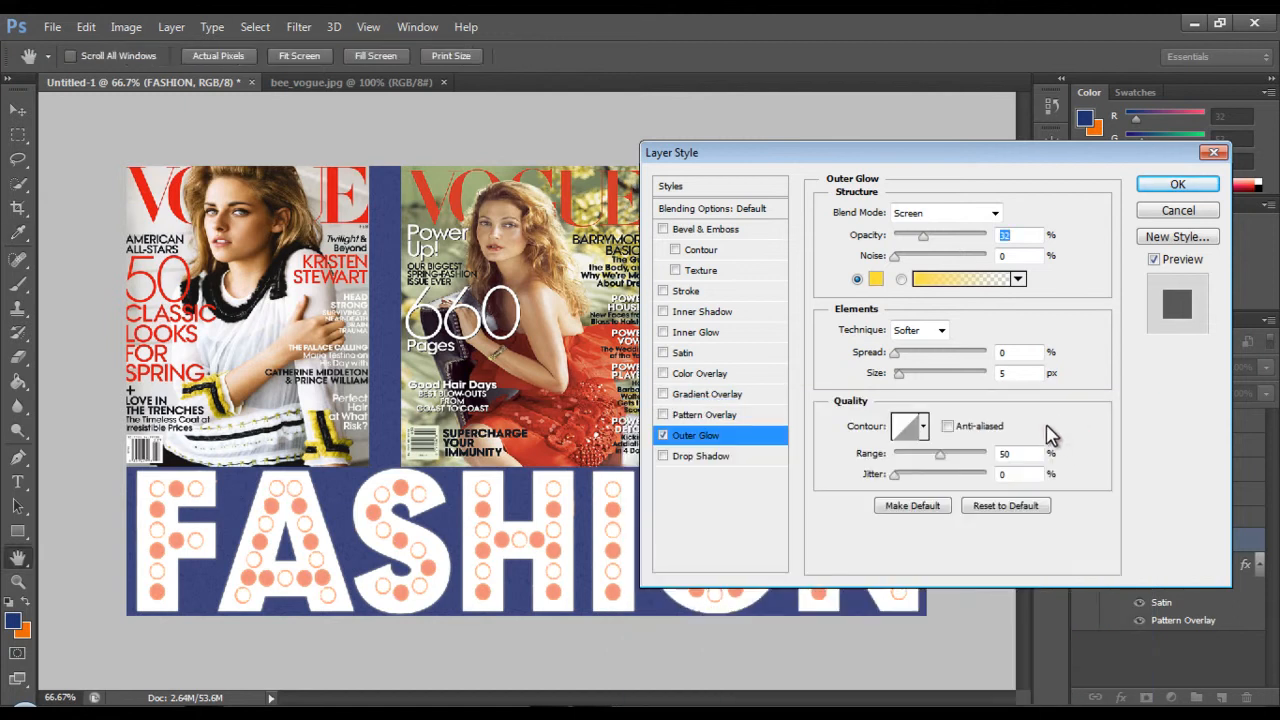
# Set the Outer Glow size to 250 px and its range to 100%.
pyautogui.doubleClick(1020, 374)
pyautogui.write('2')
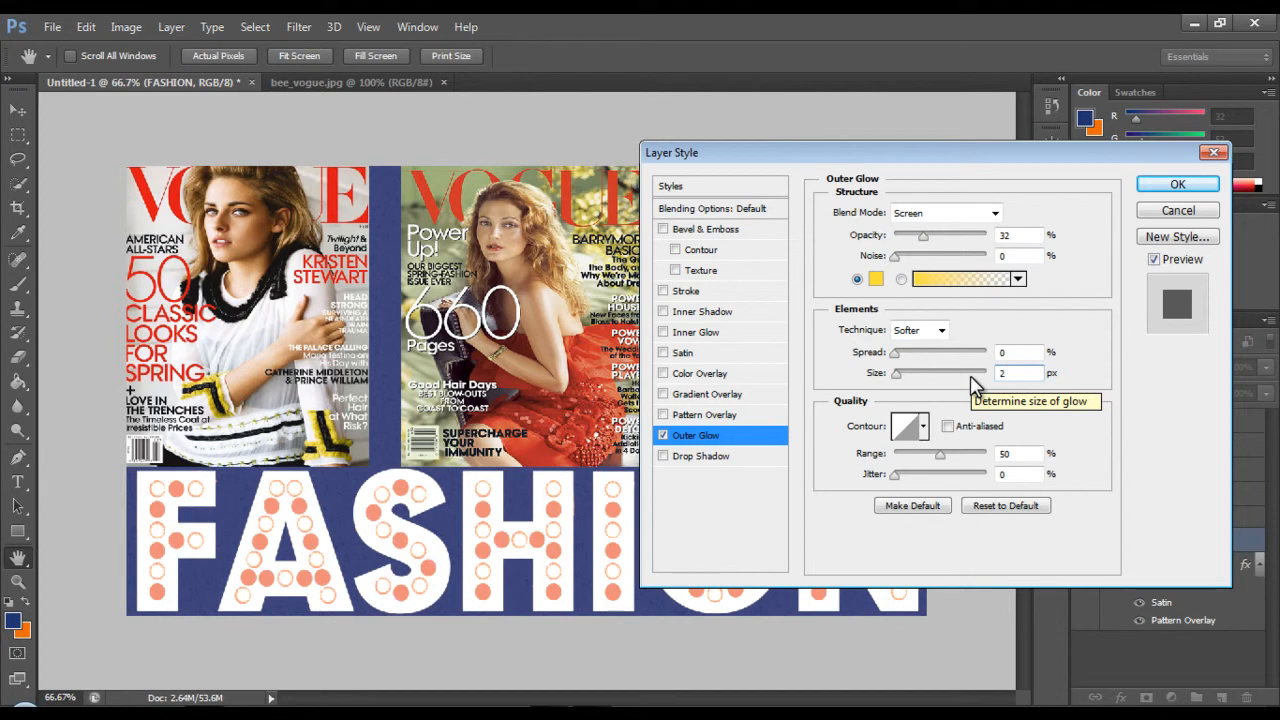
pyautogui.write('50')
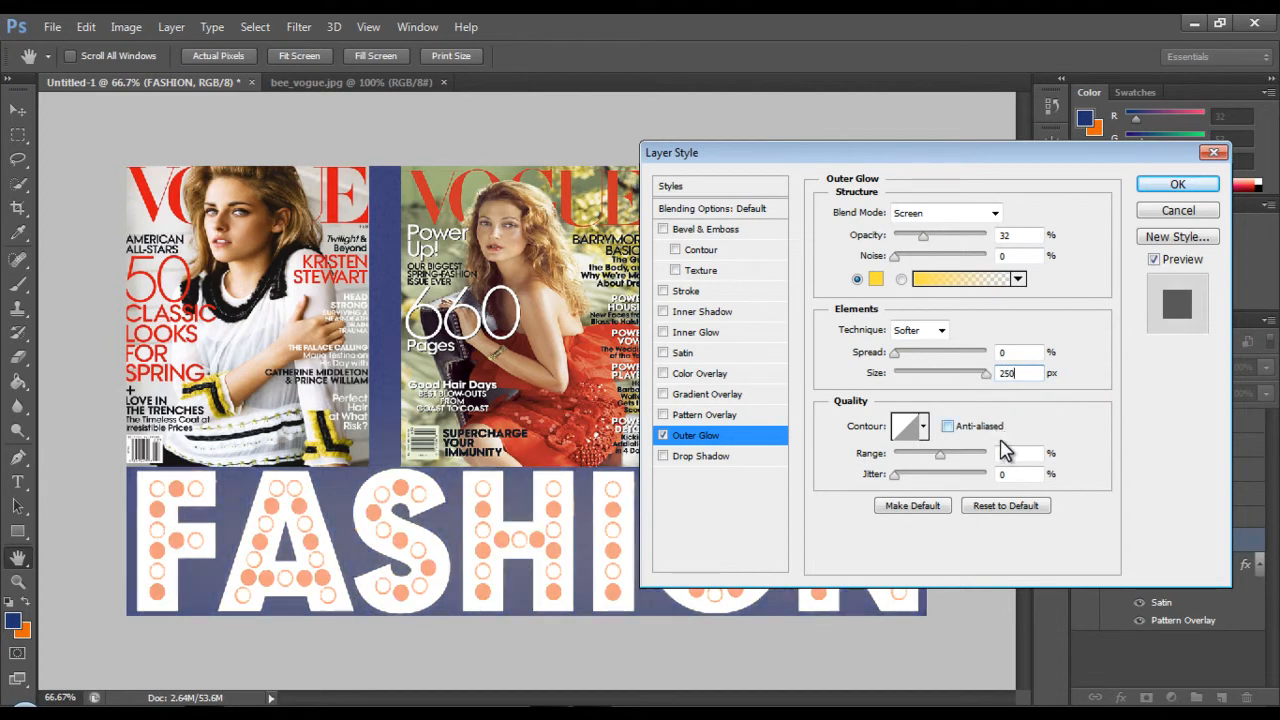
pyautogui.moveTo(940, 454); pyautogui.dragTo(1013, 460)
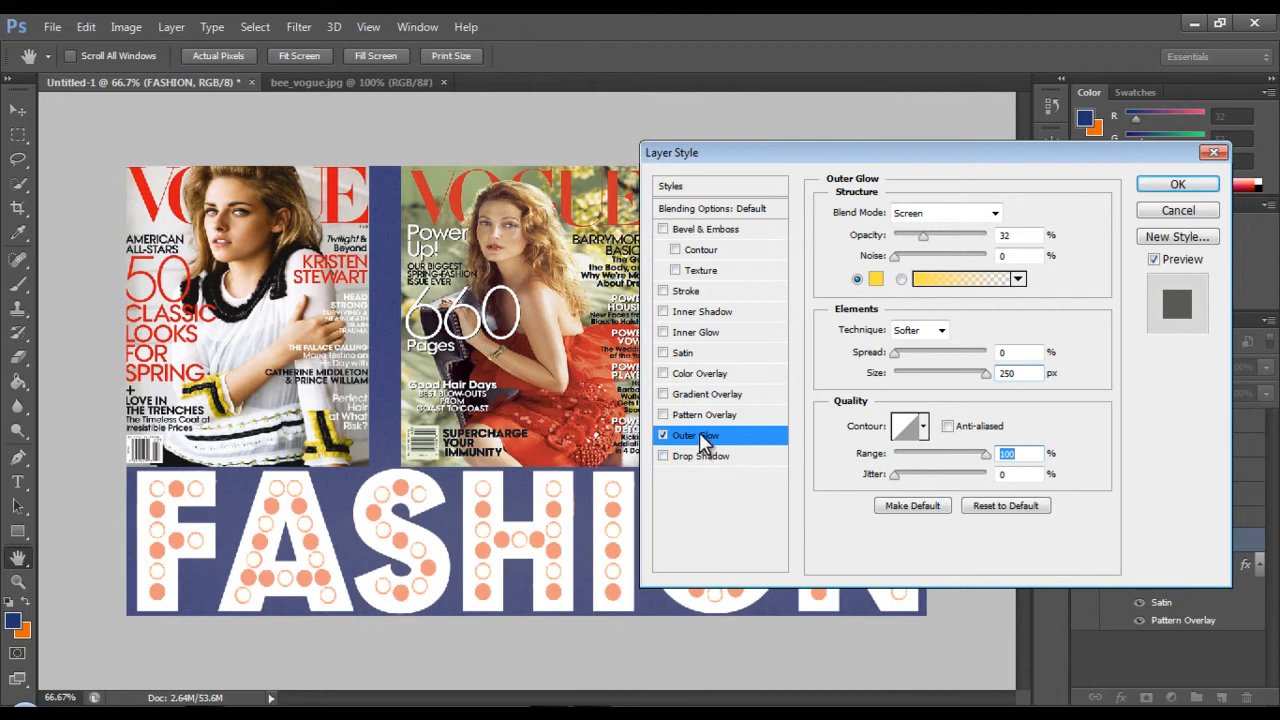
# Enable the Stroke effect on the FASHION text layer with a size of 6 px.
pyautogui.click(662, 292)
pyautogui.click(680, 293)
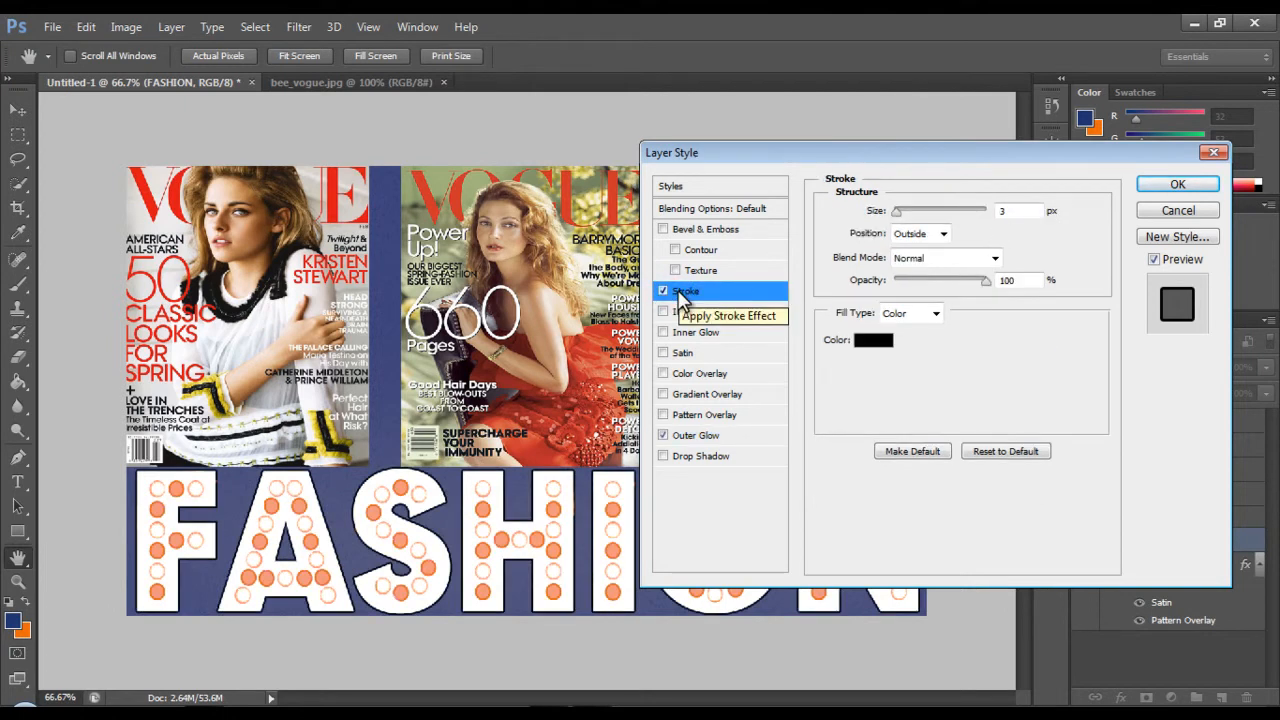
pyautogui.doubleClick(1014, 210)
pyautogui.press('BackSpace')
pyautogui.write('6')
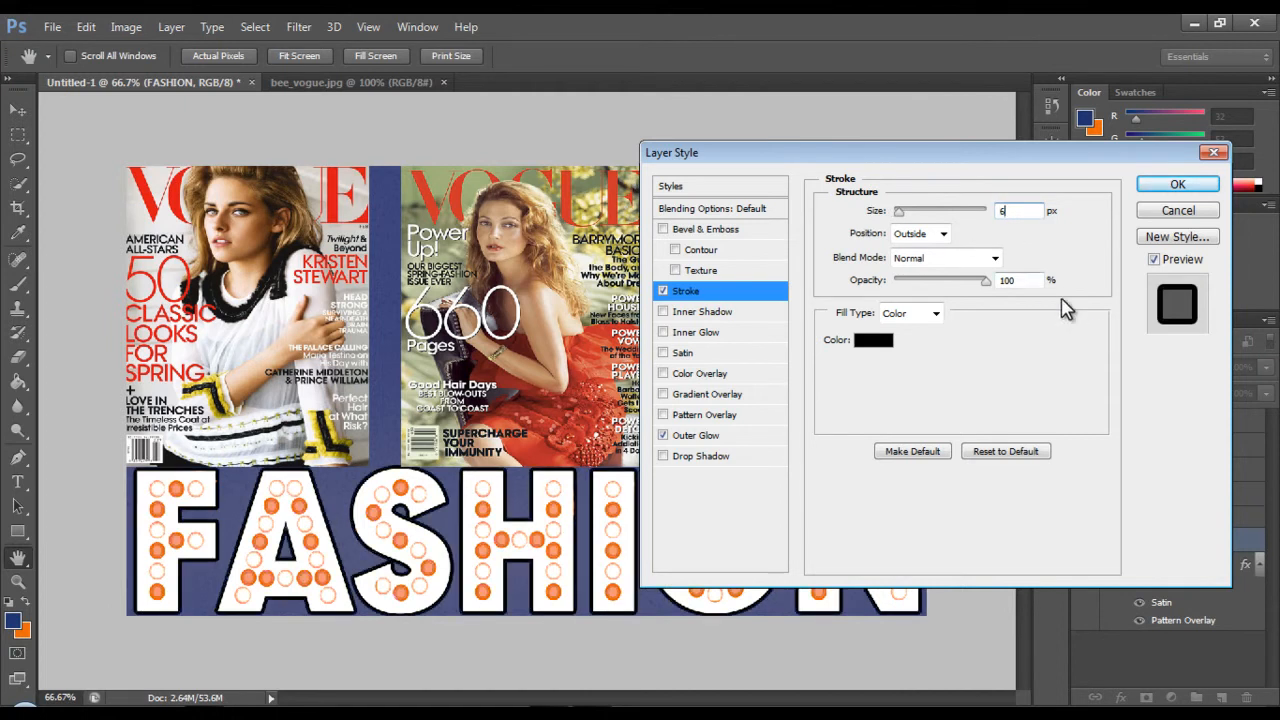
# Set the stroke's blend mode to Overlay and its color to white, and apply the FASHION layer's style.
pyautogui.click(981, 262)
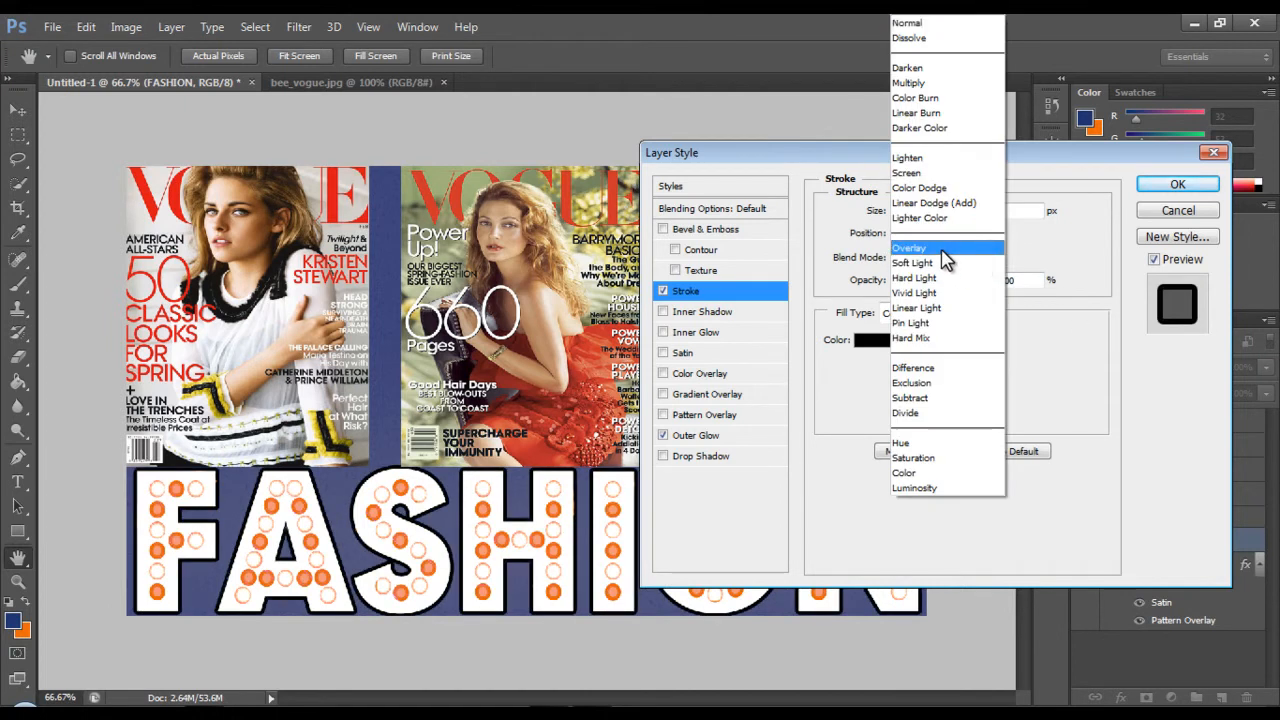
pyautogui.click(942, 249)
pyautogui.click(873, 340)
pyautogui.moveTo(814, 480)
pyautogui.mouseDown()
pyautogui.moveTo(734, 497)
pyautogui.moveTo(570, 410)
pyautogui.mouseUp()
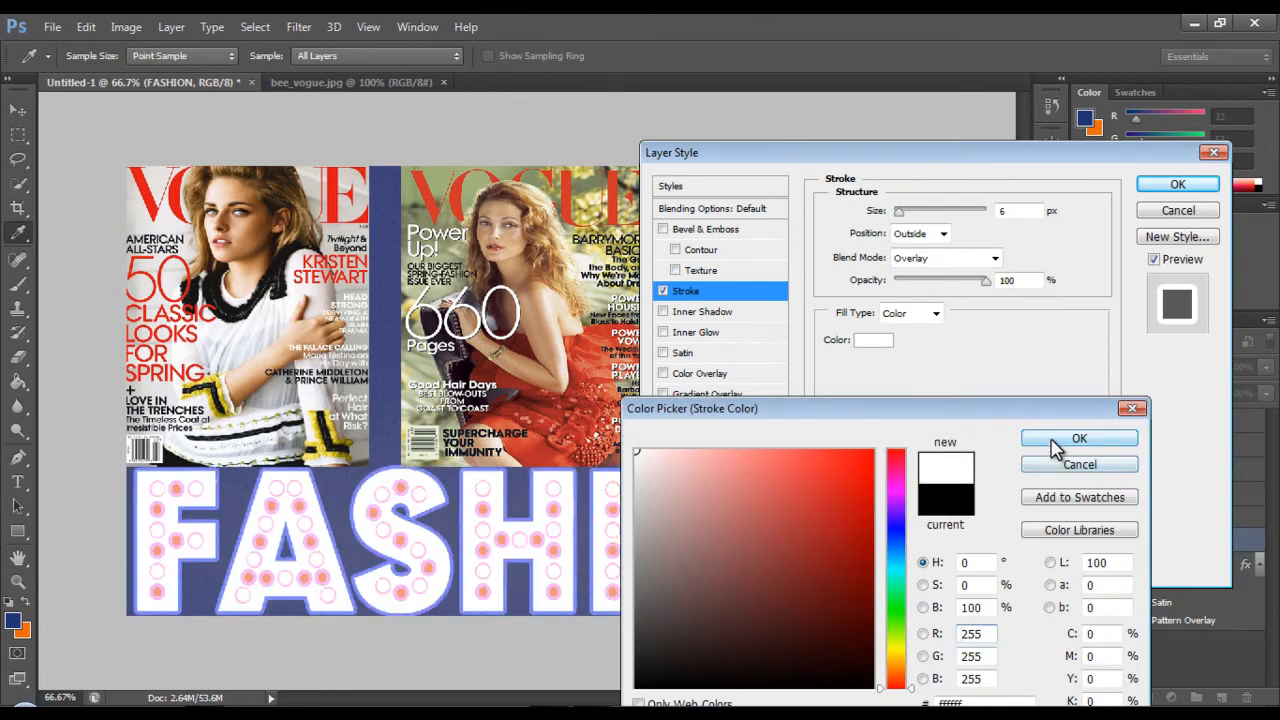
pyautogui.click(1052, 444)
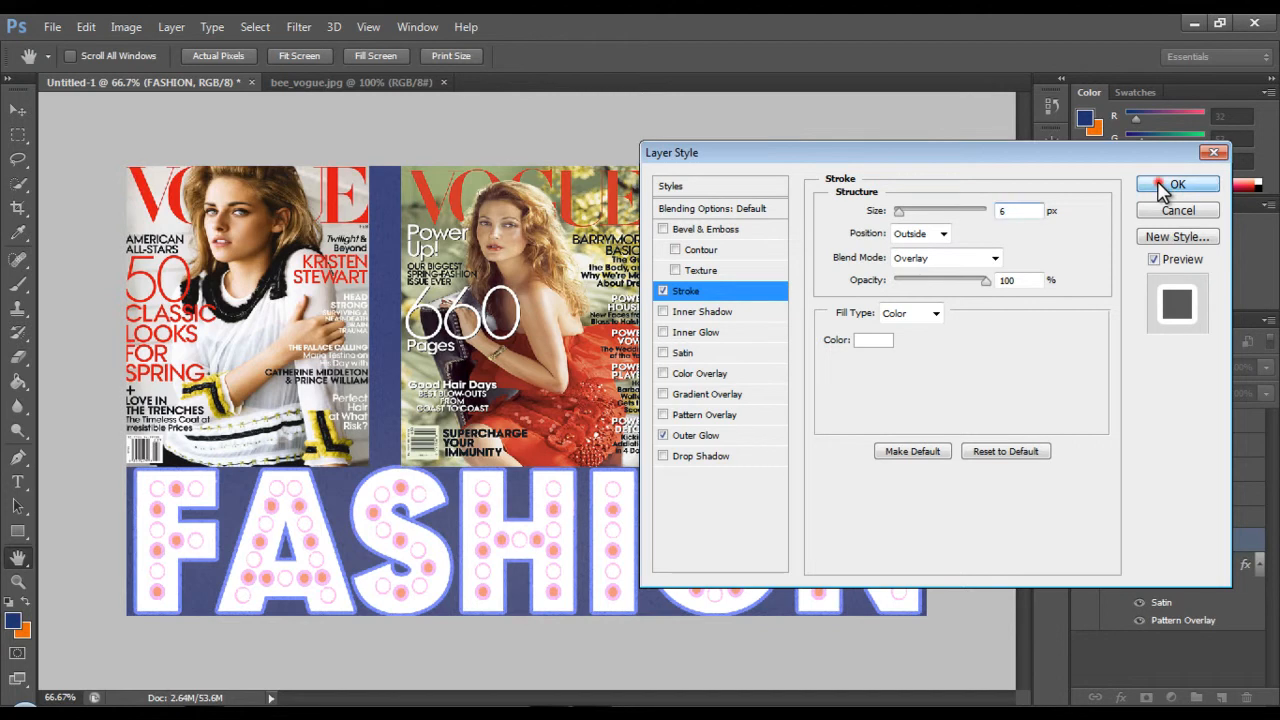
pyautogui.click(1162, 190)
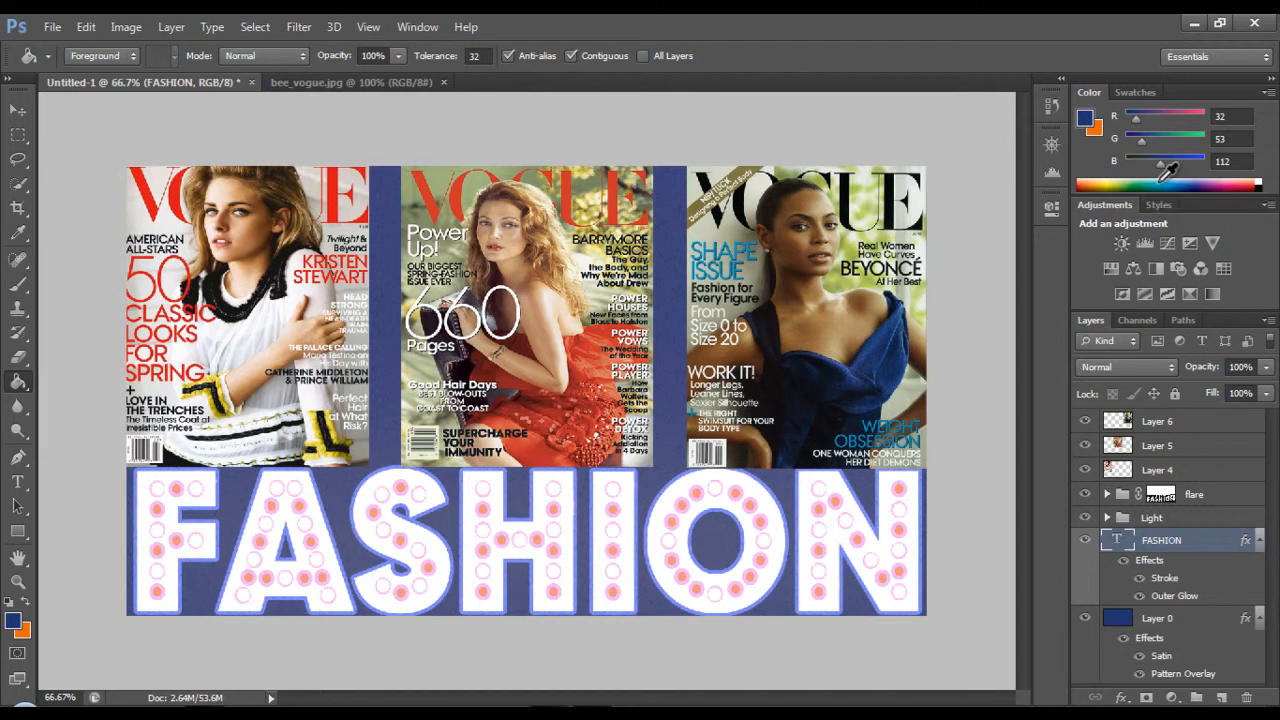
# Apply Brightness/Contrast to the first Vogue cover on Layer 4 with brightness 11 and contrast 19.
pyautogui.click(1168, 474)
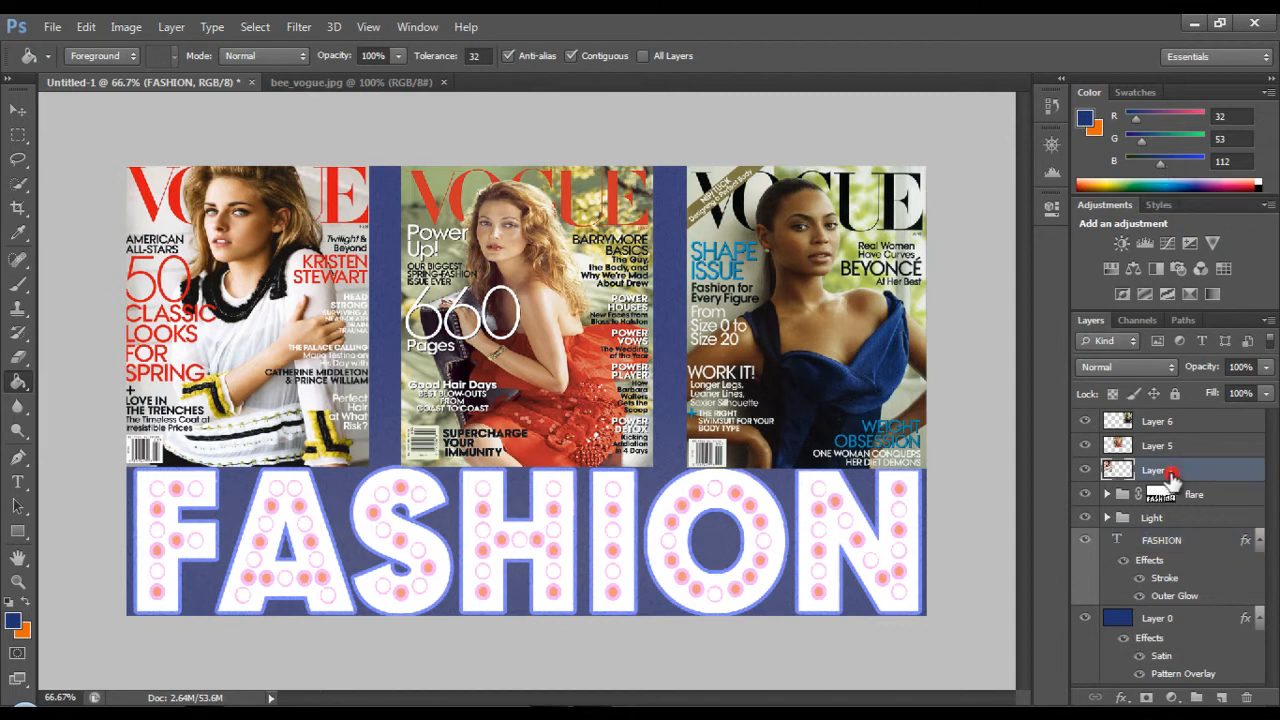
pyautogui.click(130, 28)
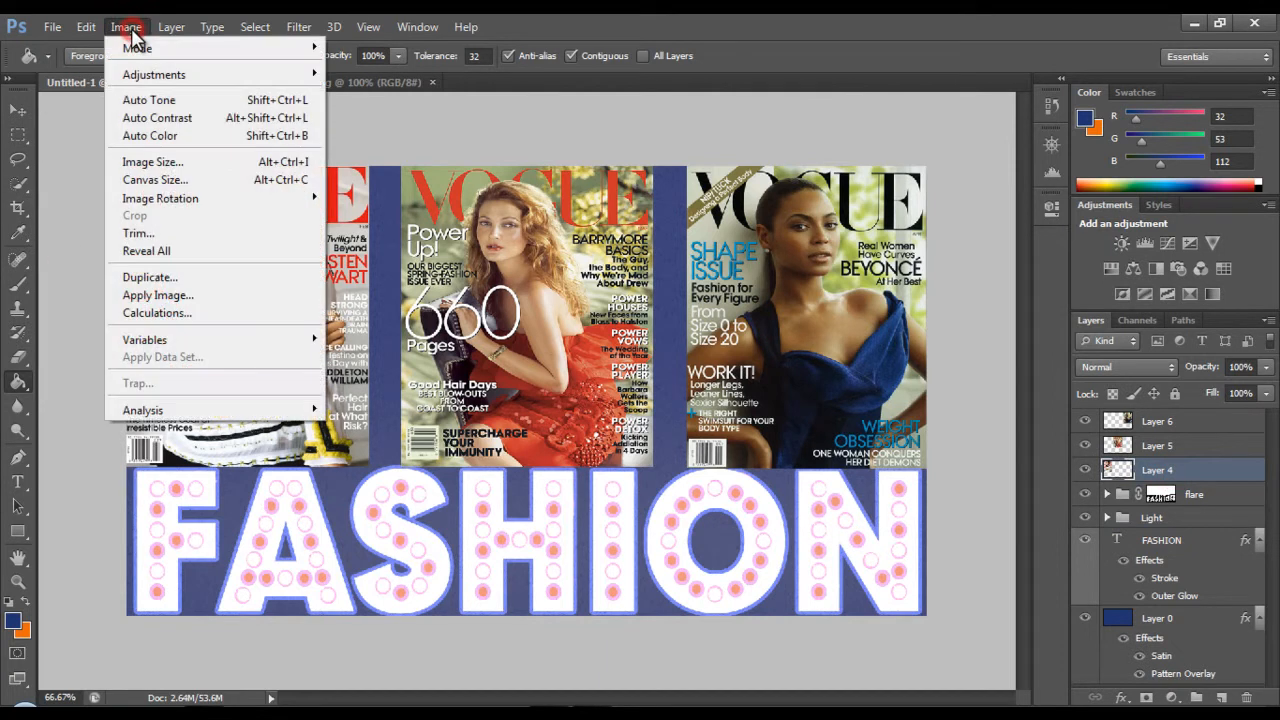
pyautogui.moveTo(148, 74)
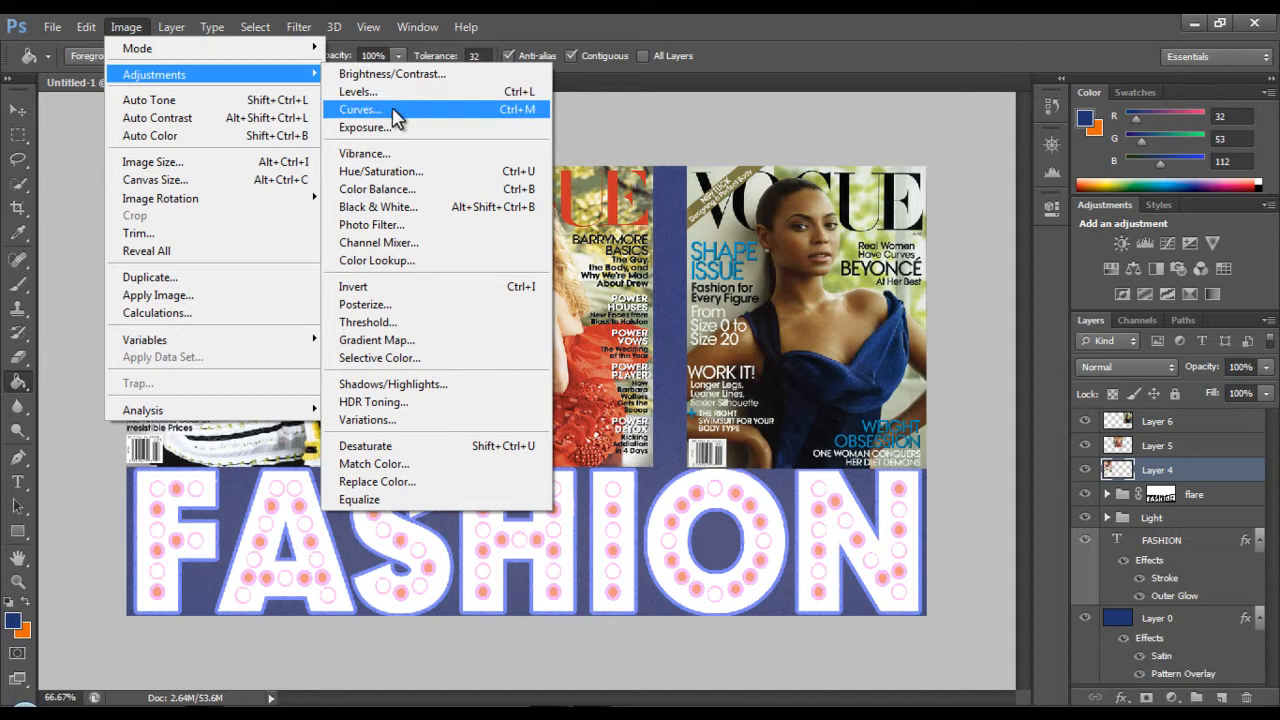
pyautogui.click(413, 77)
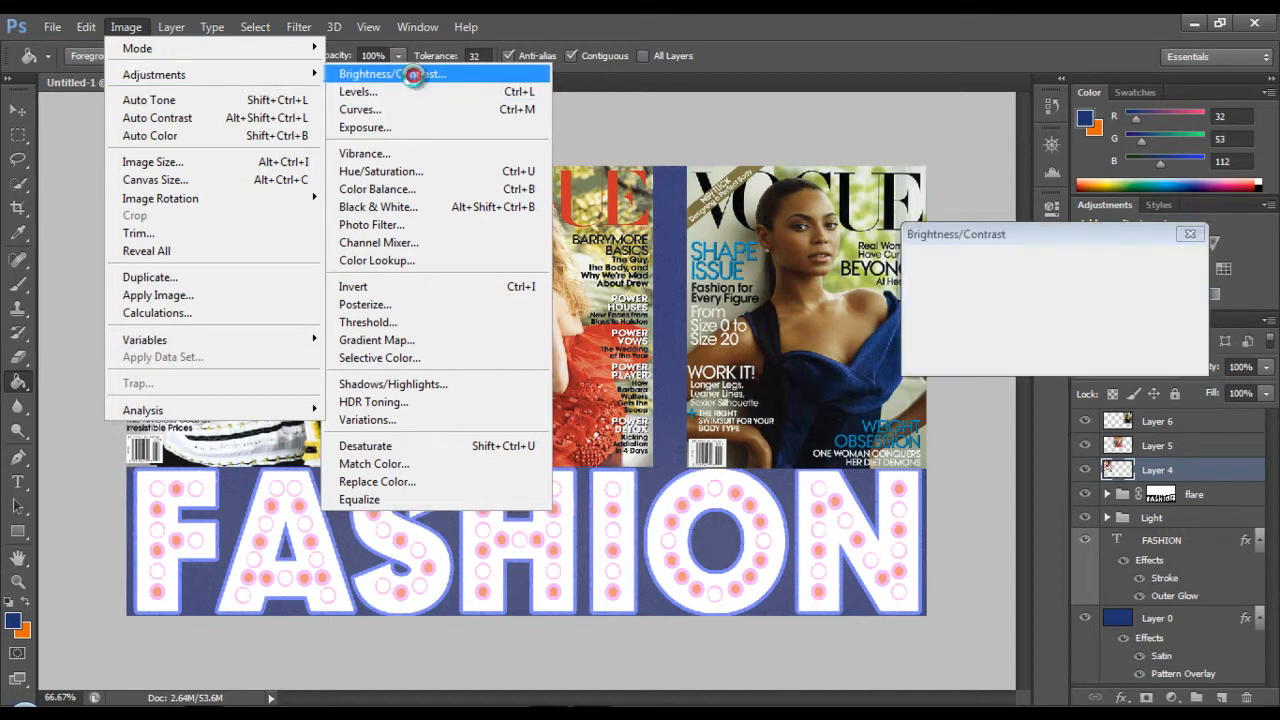
pyautogui.moveTo(1013, 285); pyautogui.dragTo(1030, 285)
pyautogui.moveTo(1013, 329); pyautogui.dragTo(1031, 329)
pyautogui.moveTo(1029, 285); pyautogui.dragTo(1019, 284)
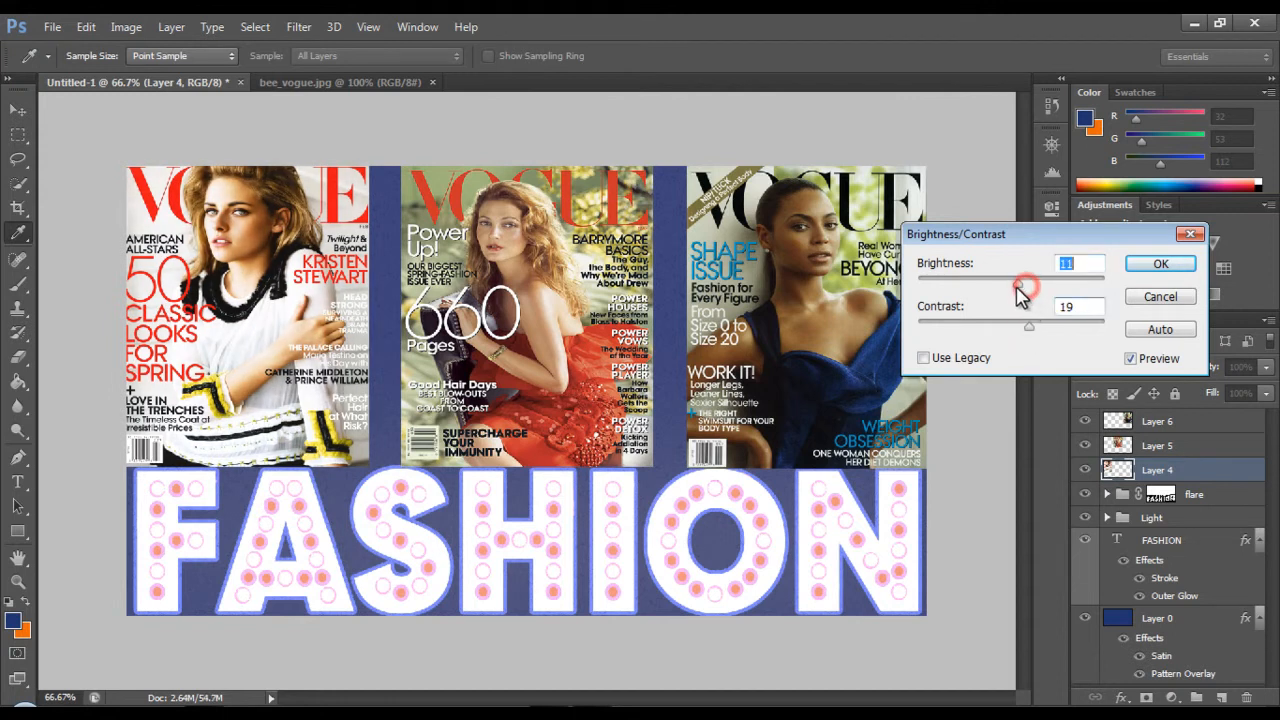
pyautogui.click(1158, 263)
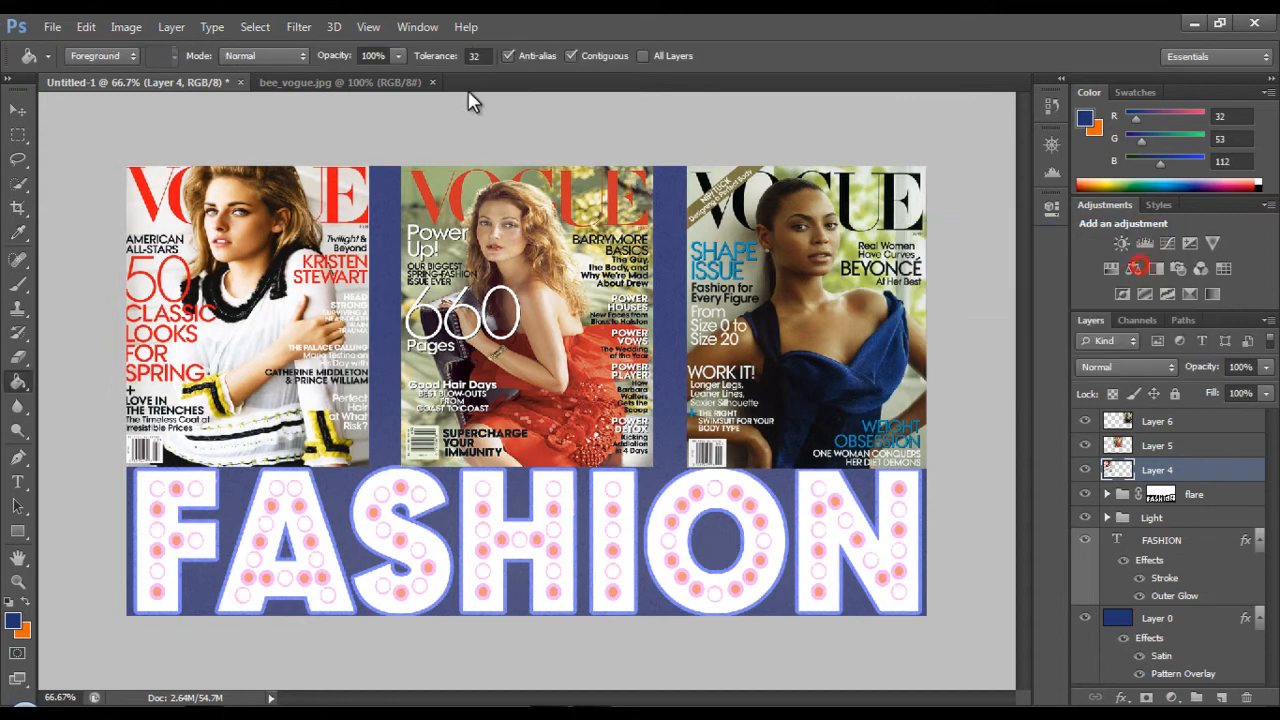
# Apply Levels to Layer 4 with the shadow input at 34 and the midtones at 1.17.
pyautogui.click(128, 27)
pyautogui.moveTo(160, 75)
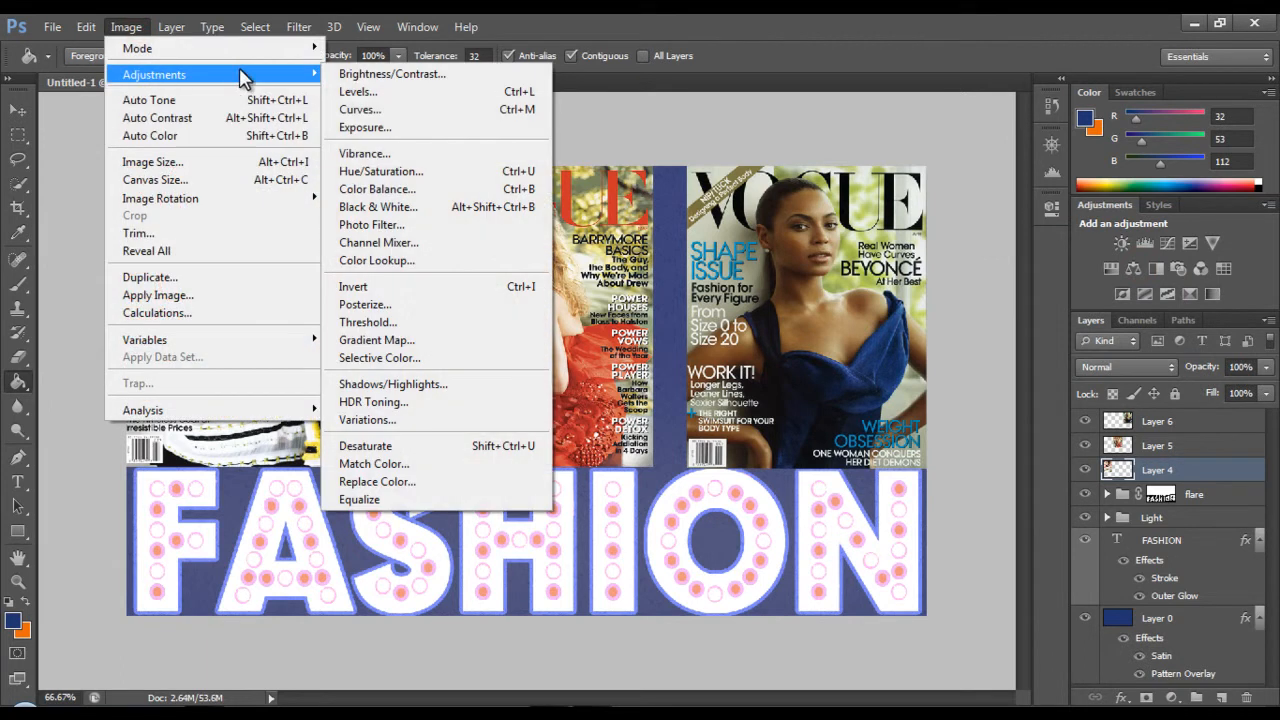
pyautogui.click(391, 98)
pyautogui.moveTo(702, 369); pyautogui.dragTo(742, 366)
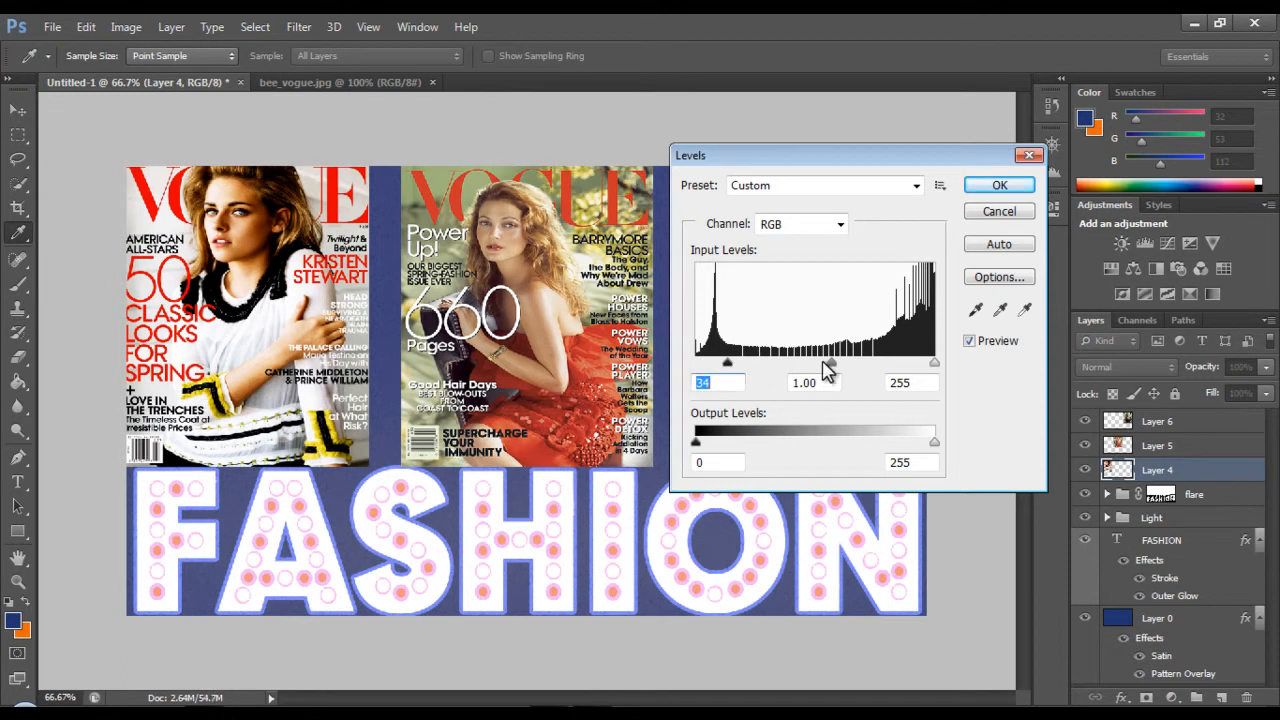
pyautogui.moveTo(826, 370); pyautogui.dragTo(820, 368)
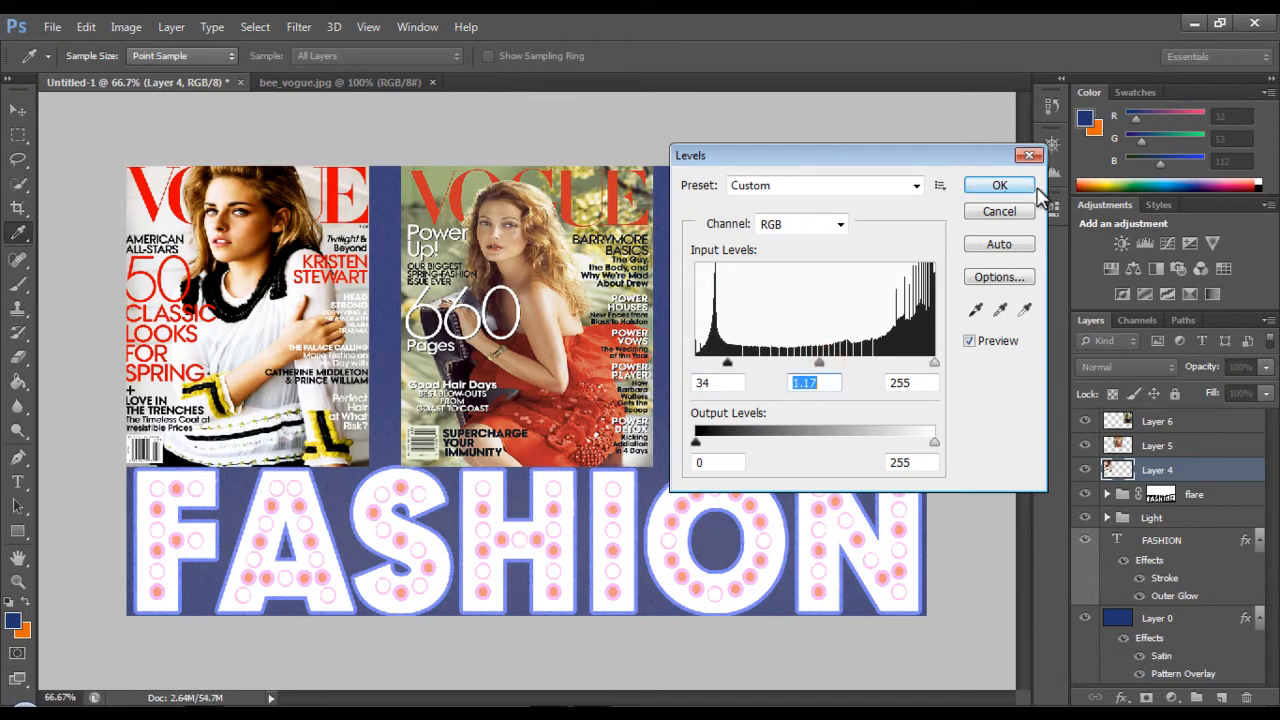
pyautogui.click(1015, 192)
# Shape an RGB contrast curve for Layer 4 with points at input 26, output 19 and input 199, output 207.
pyautogui.click(128, 27)
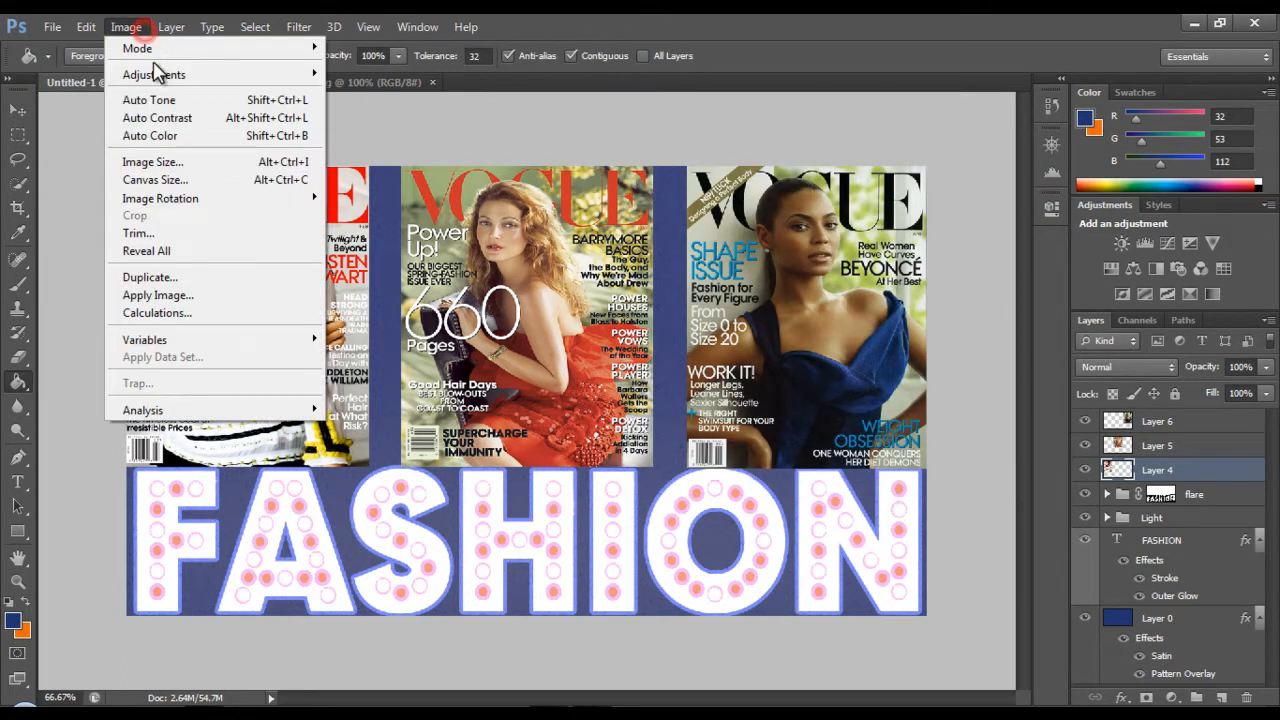
pyautogui.moveTo(157, 76)
pyautogui.click(362, 110)
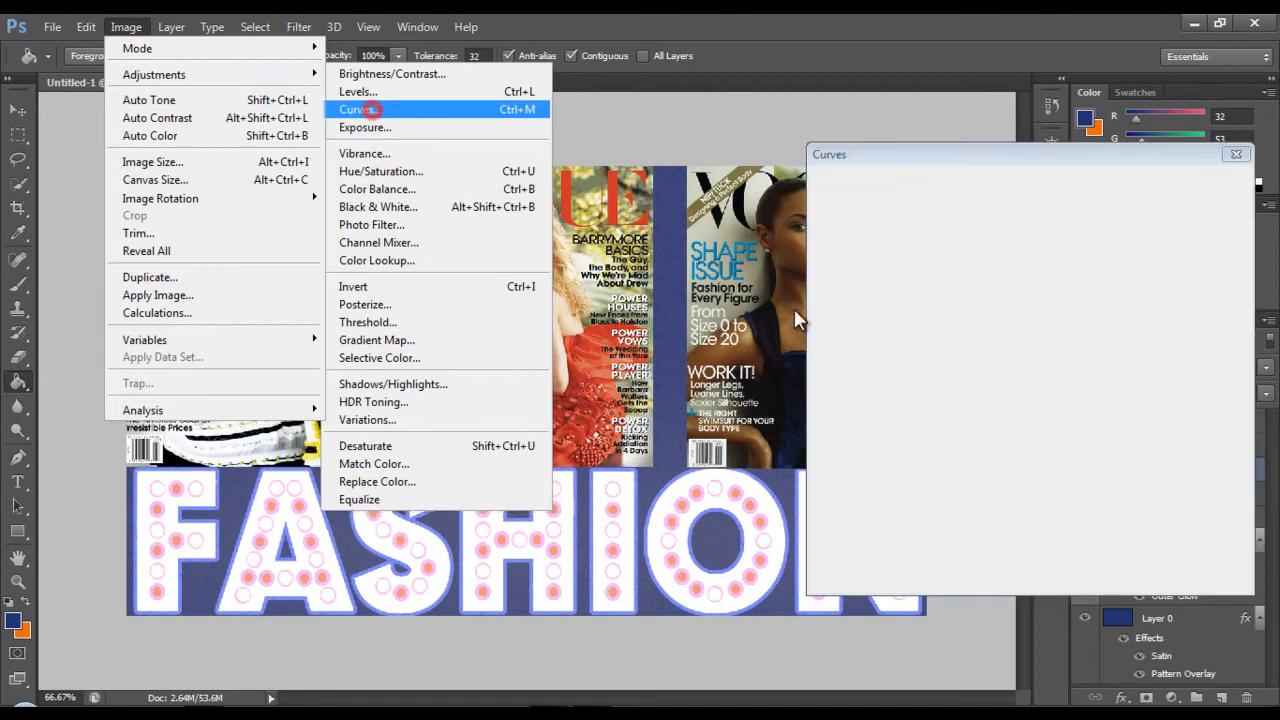
pyautogui.moveTo(909, 448); pyautogui.dragTo(910, 454)
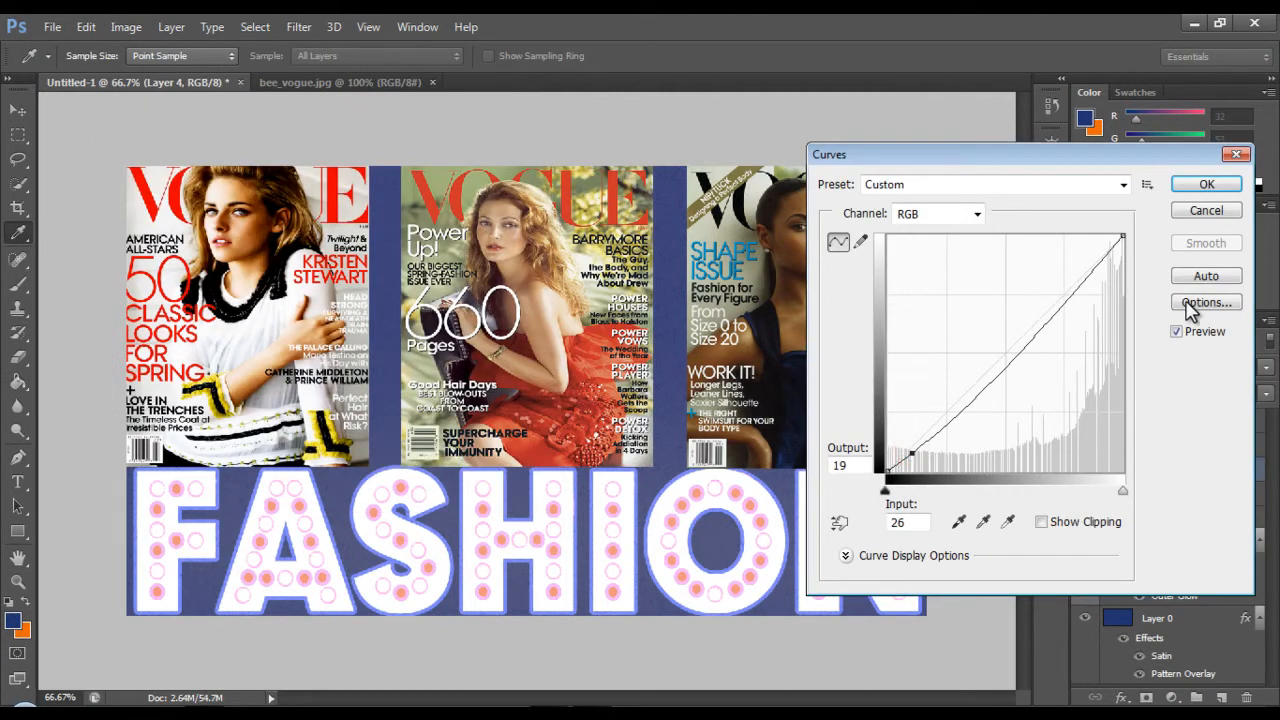
pyautogui.moveTo(1082, 288); pyautogui.dragTo(1071, 281)
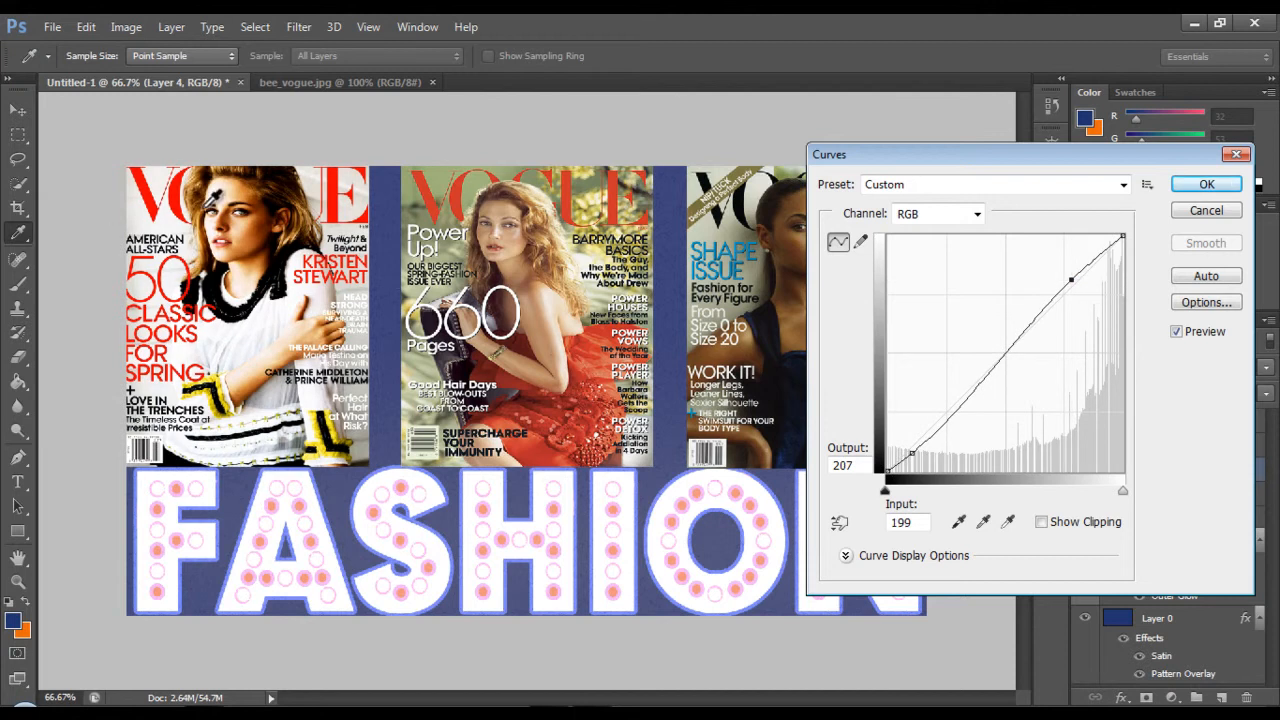
# In the Red channel's curve, lower the shadows to output 25 at input 33 and slightly raise the highlights.
pyautogui.click(975, 213)
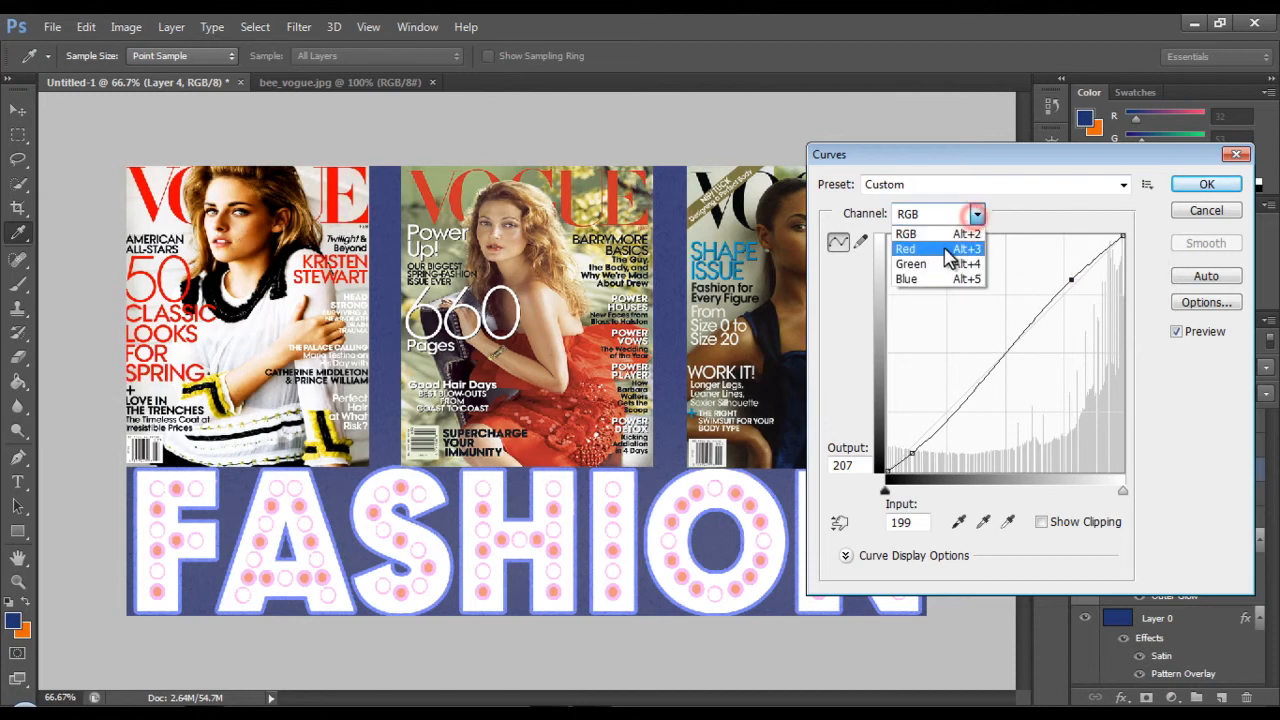
pyautogui.click(942, 248)
pyautogui.moveTo(924, 455); pyautogui.dragTo(916, 449)
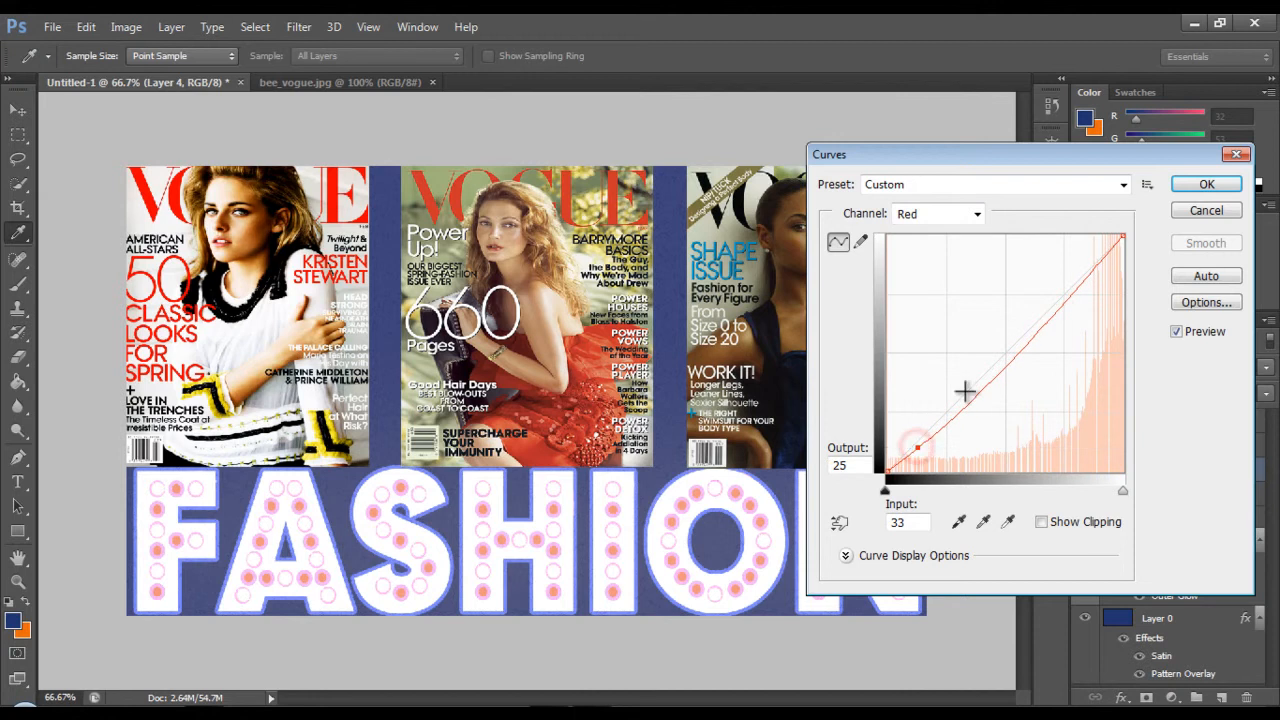
pyautogui.click(1077, 281)
pyautogui.moveTo(1077, 281); pyautogui.dragTo(1071, 277)
# In the Blue channel's curve for Layer 4, slightly raise the shadows and lower the highlights to output 202 at input 211.
pyautogui.click(976, 214)
pyautogui.click(935, 279)
pyautogui.moveTo(918, 445); pyautogui.dragTo(914, 437)
pyautogui.moveTo(1080, 282); pyautogui.dragTo(1082, 285)
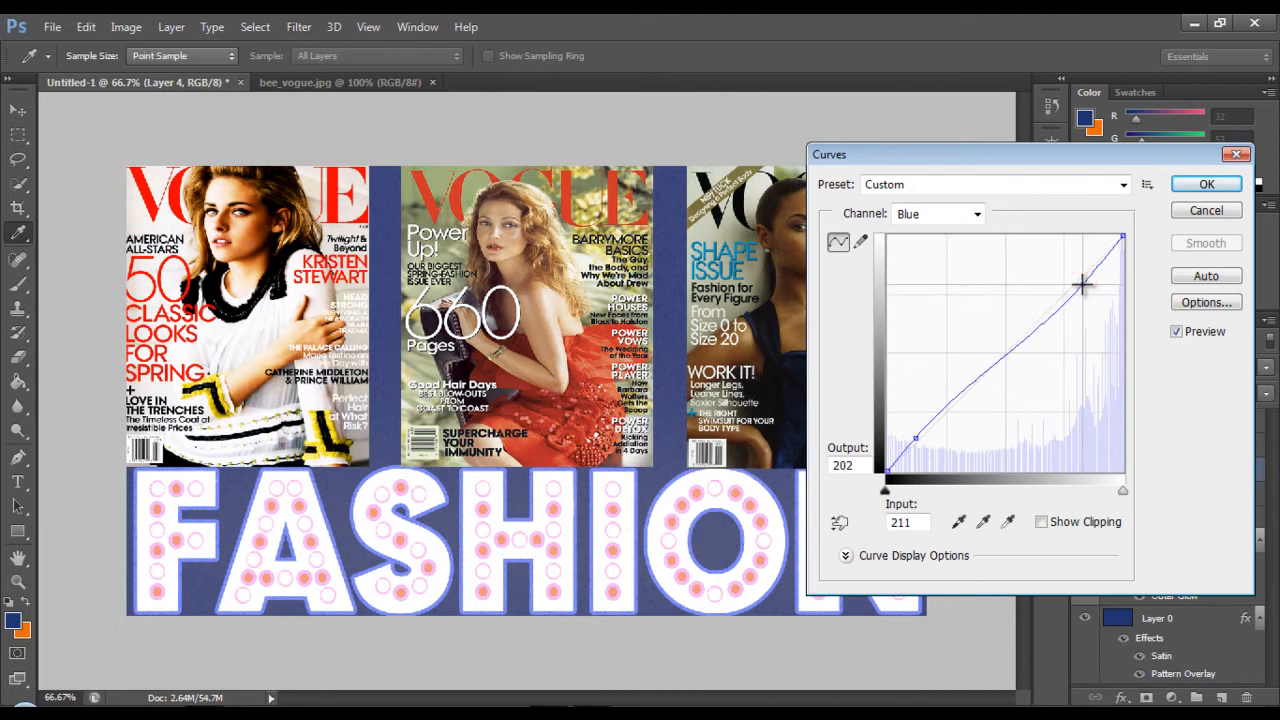
pyautogui.click(1186, 195)
pyautogui.press('g')
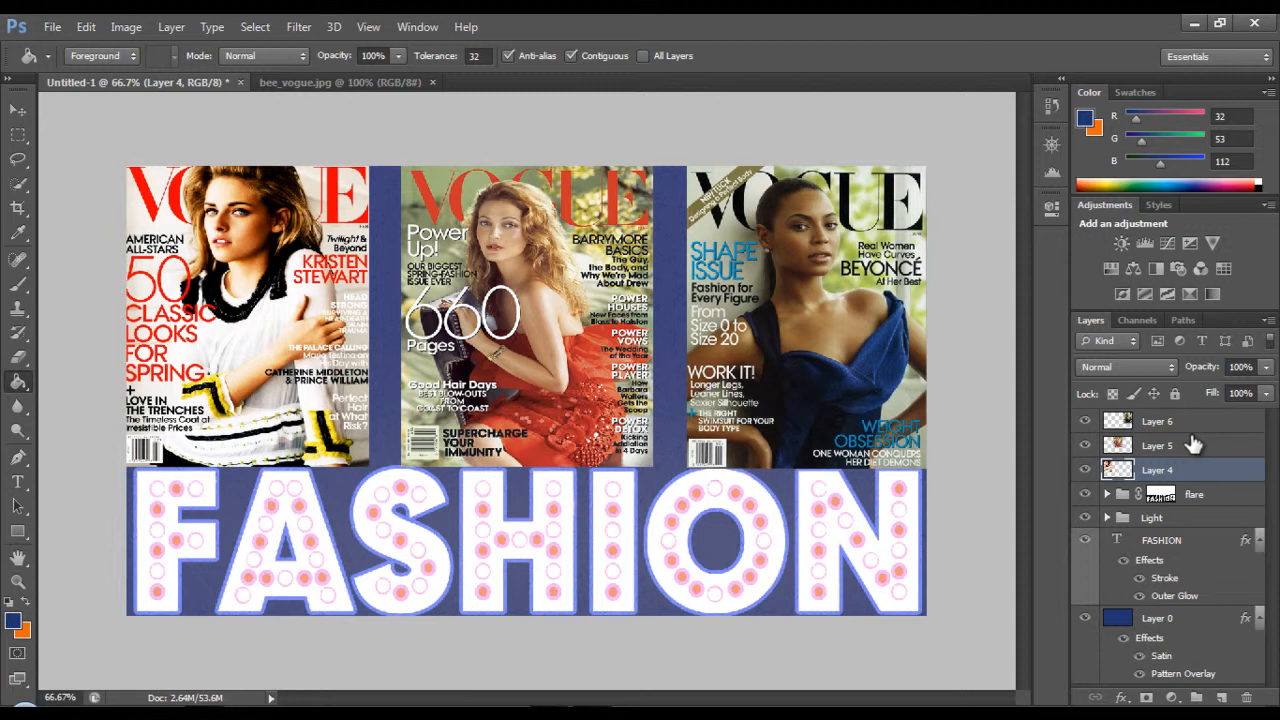
# Add a Drop Shadow to Layer 4 with 36% opacity and a distance of 6 px.
pyautogui.rightClick(1193, 466)
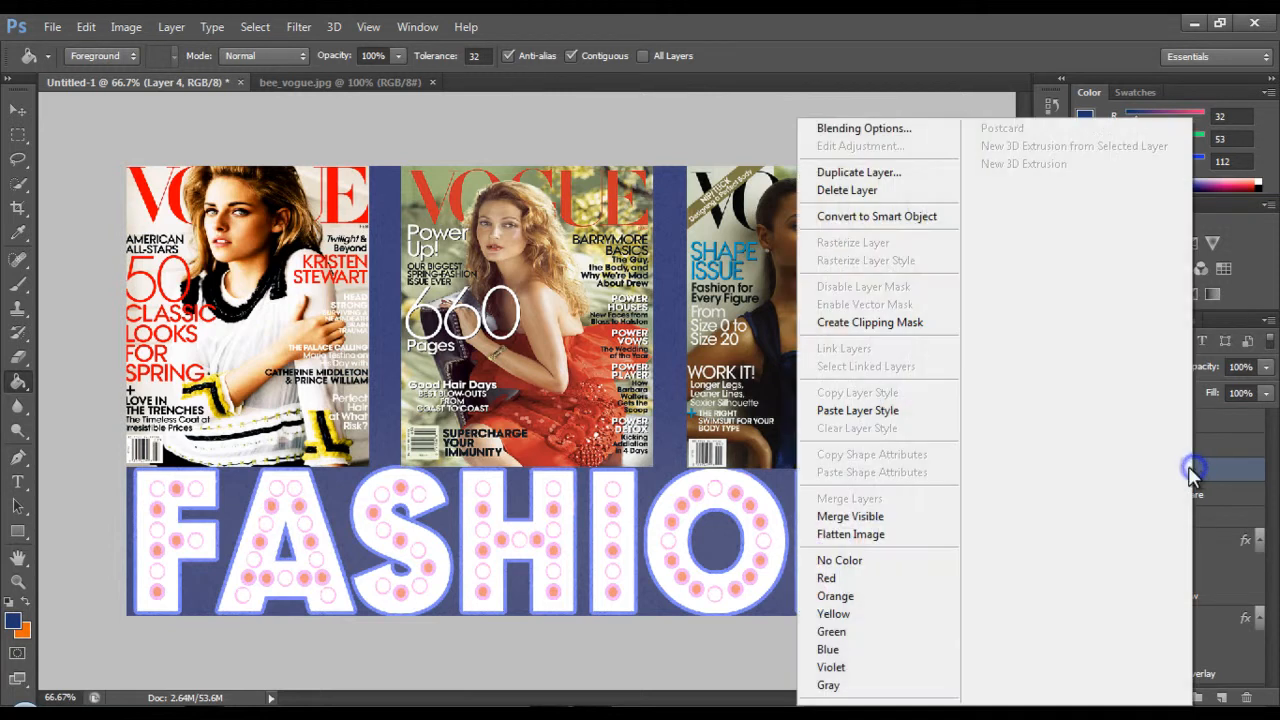
pyautogui.click(866, 140)
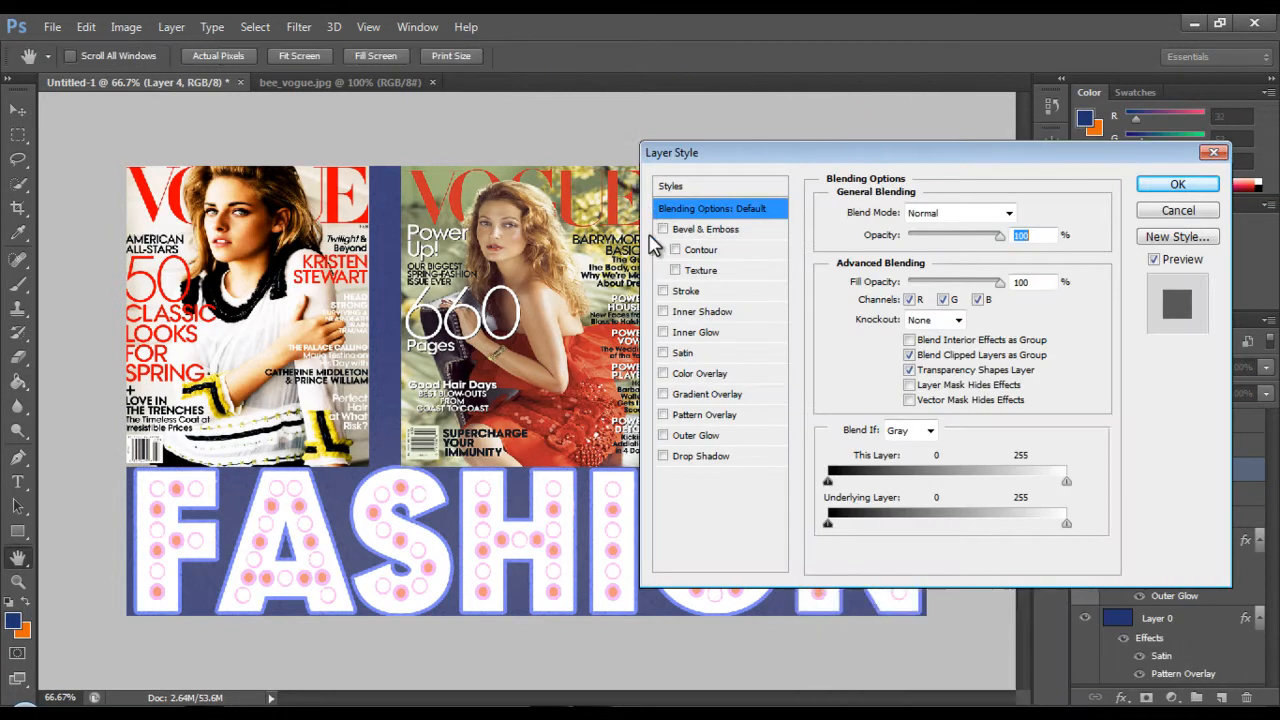
pyautogui.click(677, 457)
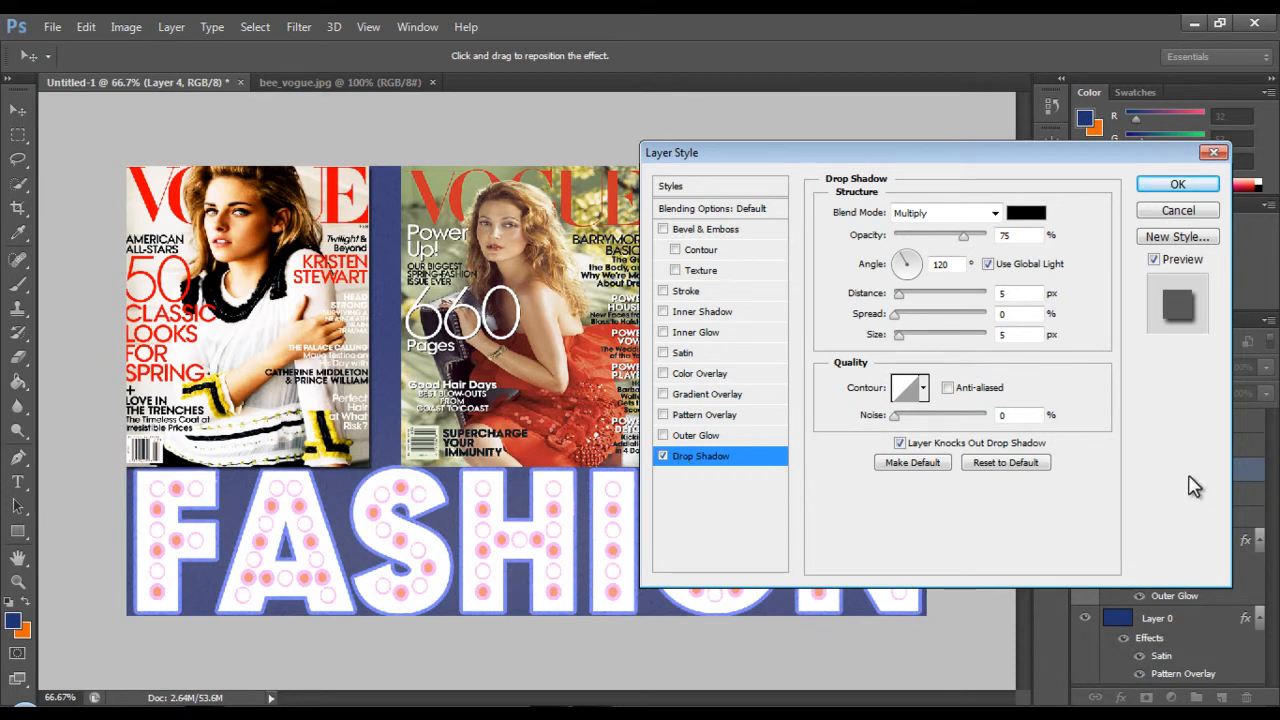
pyautogui.doubleClick(1001, 235)
pyautogui.write('36')
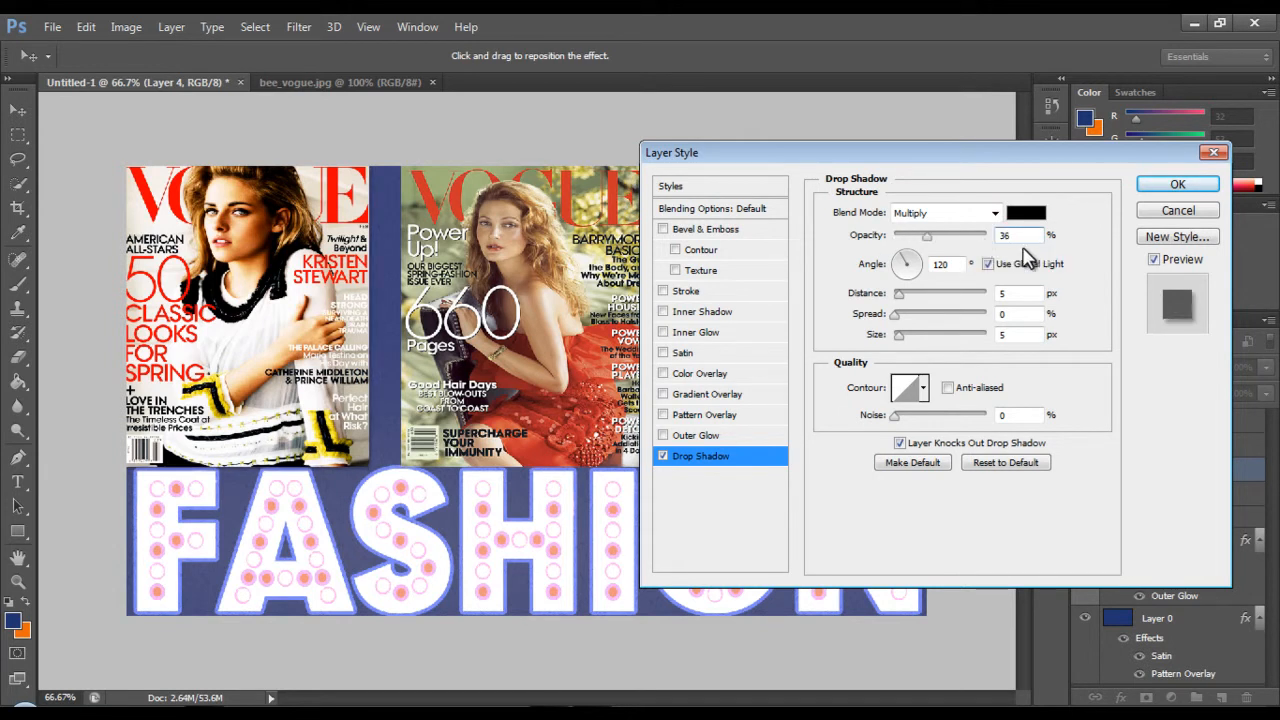
pyautogui.doubleClick(1003, 293)
pyautogui.write('6')
# Set Layer 4's drop shadow spread to 22% and size to 24 px, leaving Pattern Overlay off.
pyautogui.doubleClick(1022, 313)
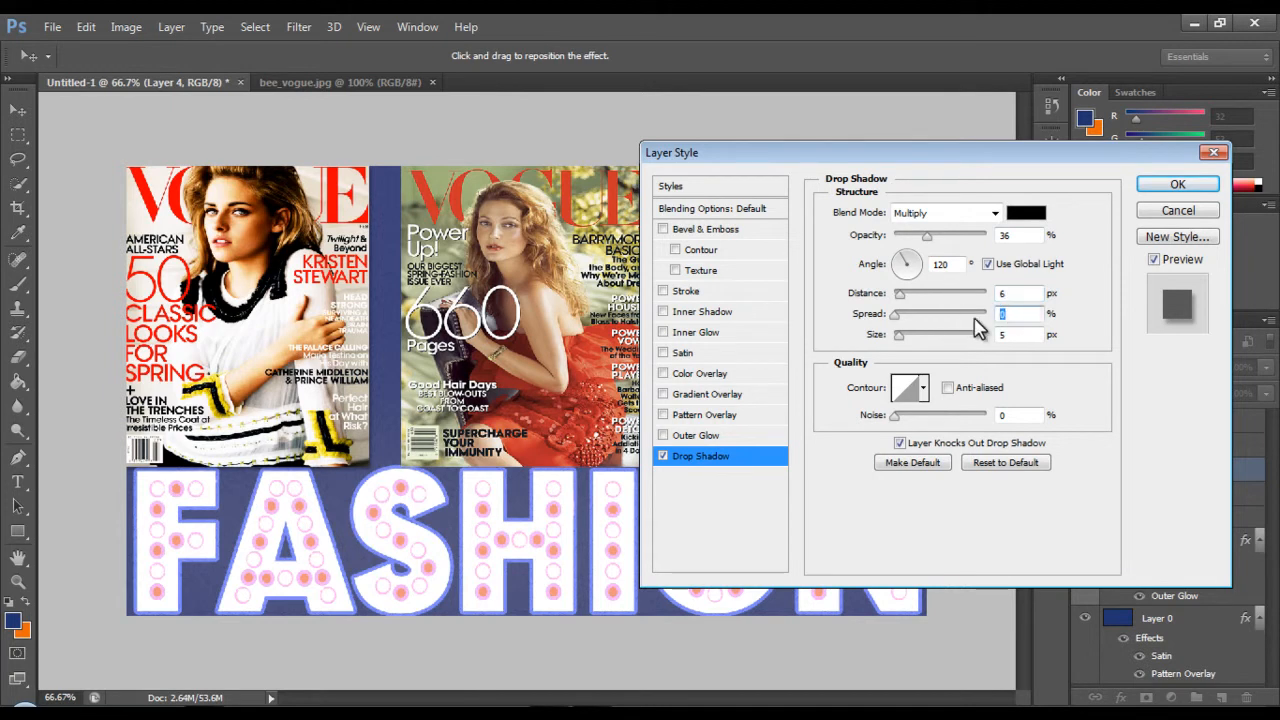
pyautogui.write('22')
pyautogui.doubleClick(1022, 335)
pyautogui.write('24')
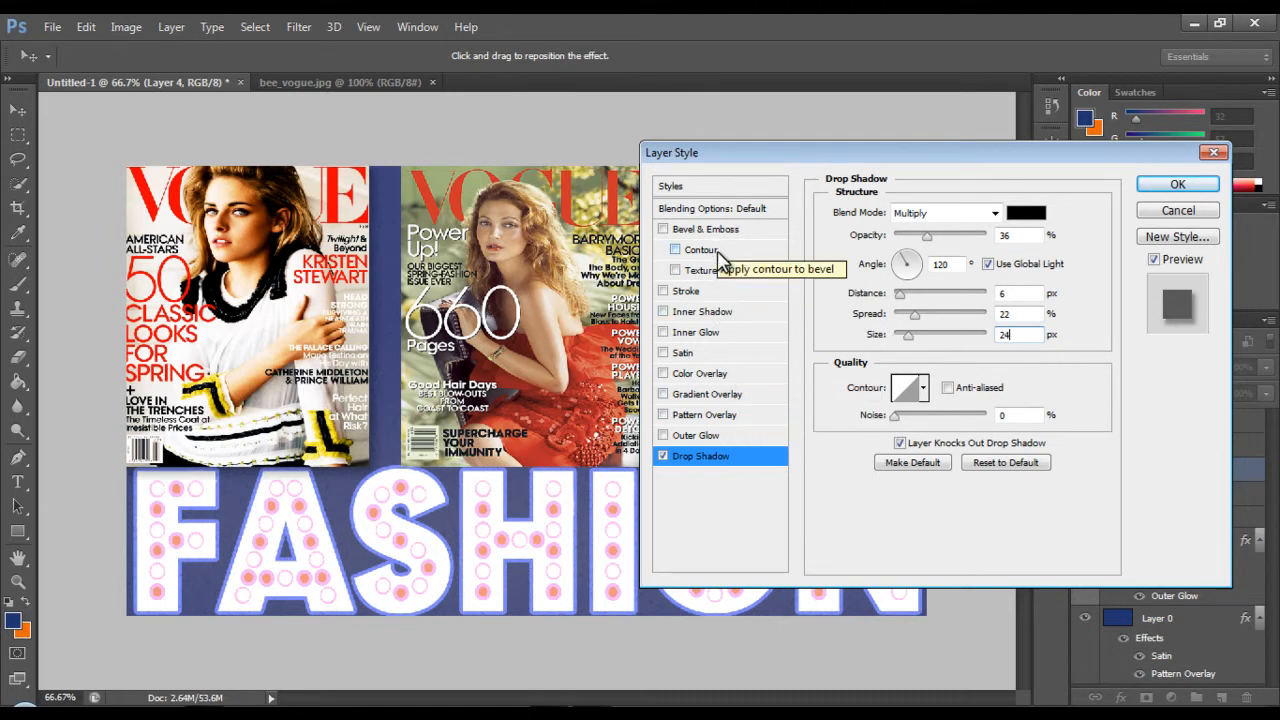
pyautogui.click(718, 415)
pyautogui.click(726, 456)
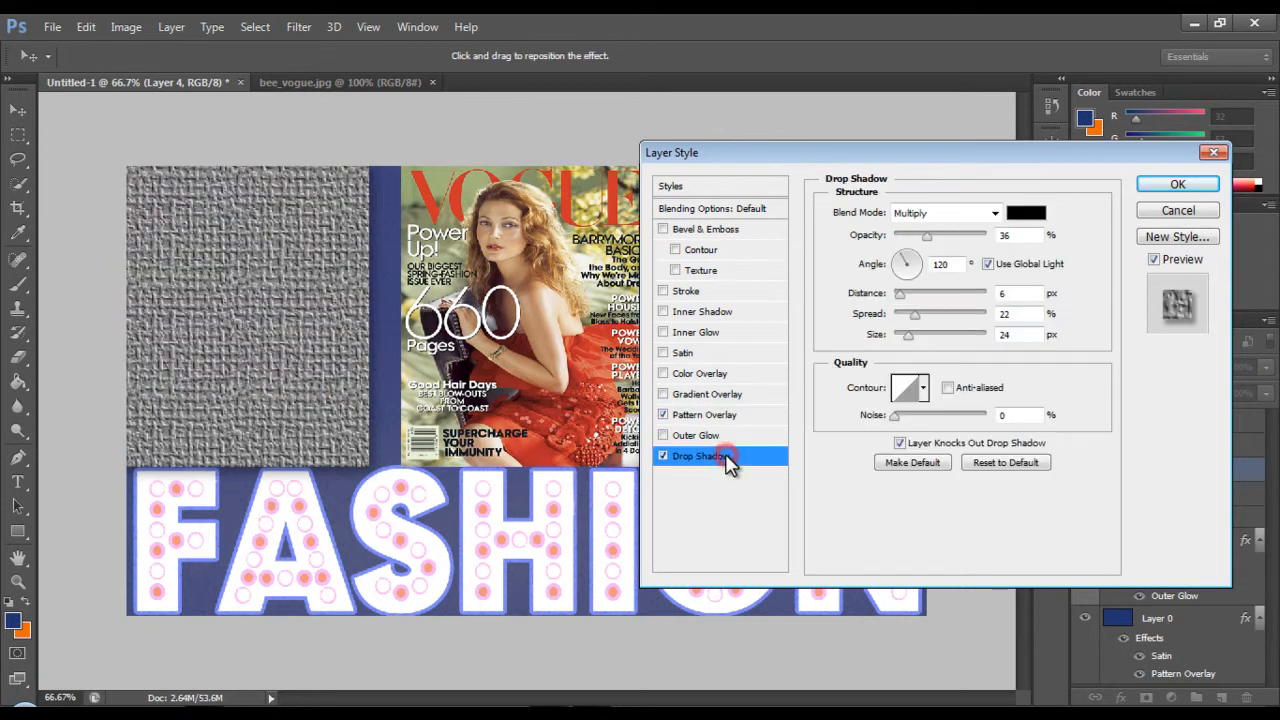
pyautogui.click(662, 414)
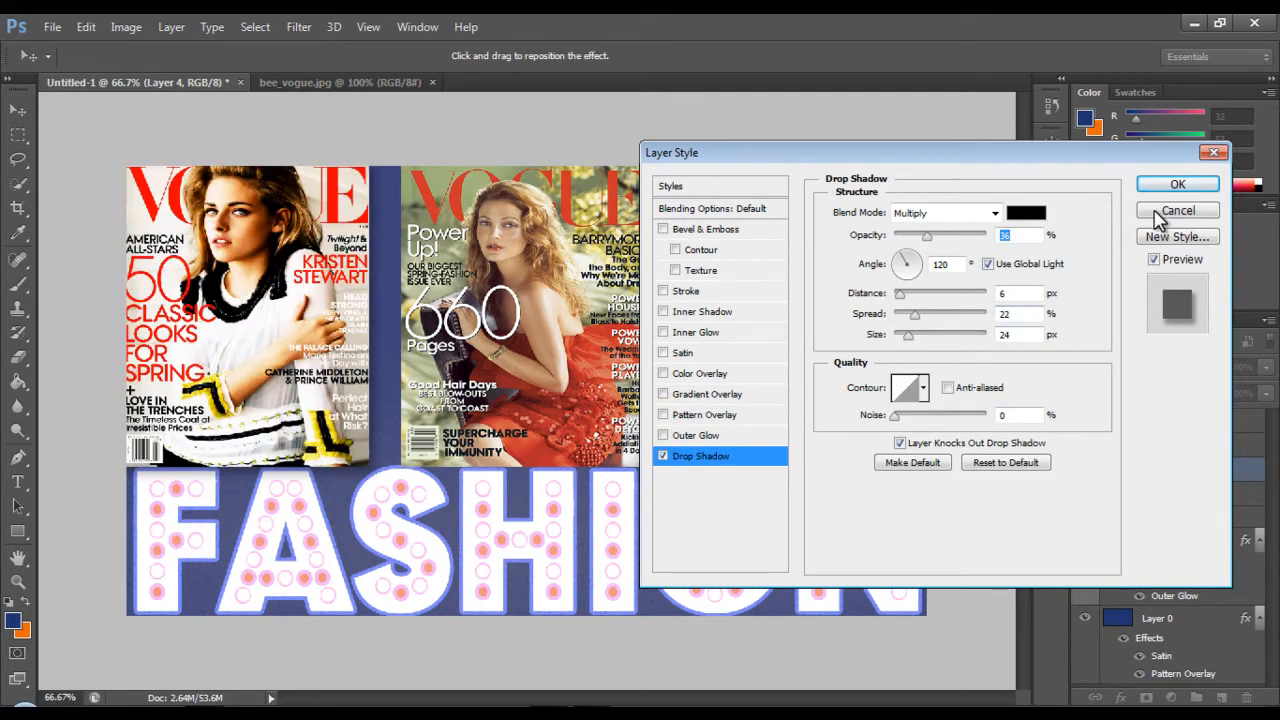
pyautogui.click(1176, 186)
# Copy Layer 4's layer style and paste it onto the other two cover layers, Layer 5 and Layer 6.
pyautogui.rightClick(1188, 469)
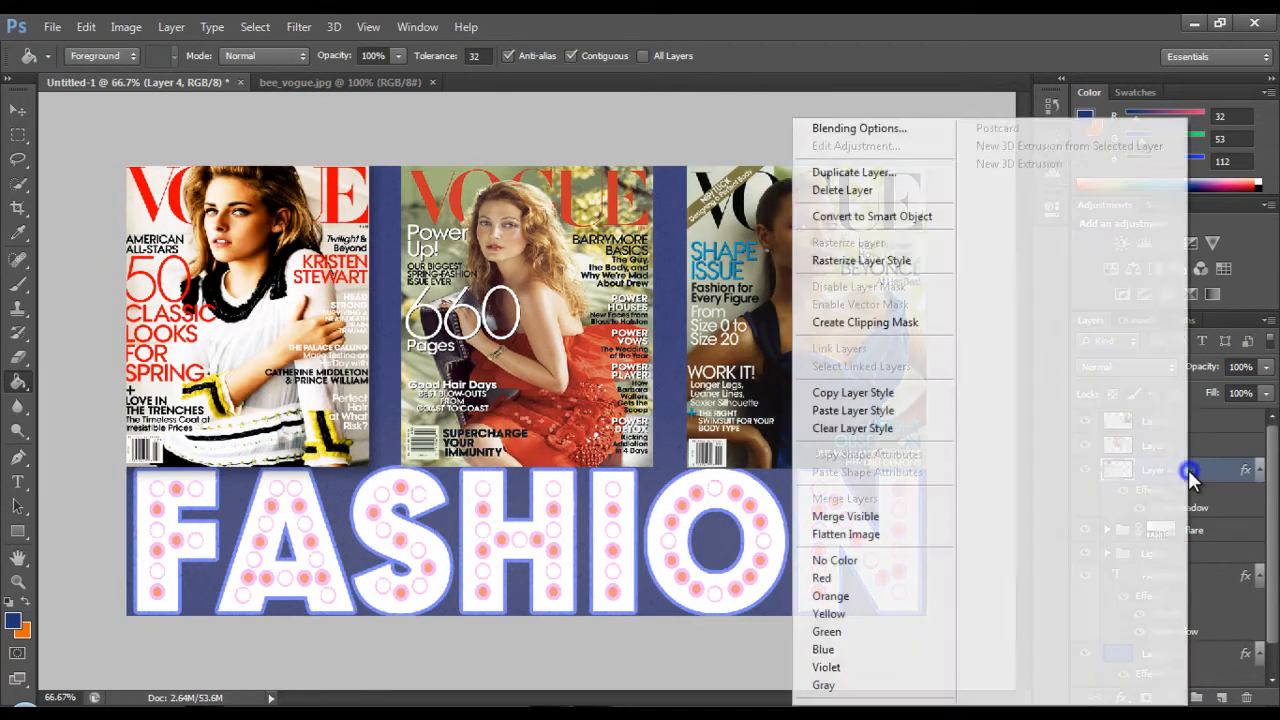
pyautogui.click(880, 392)
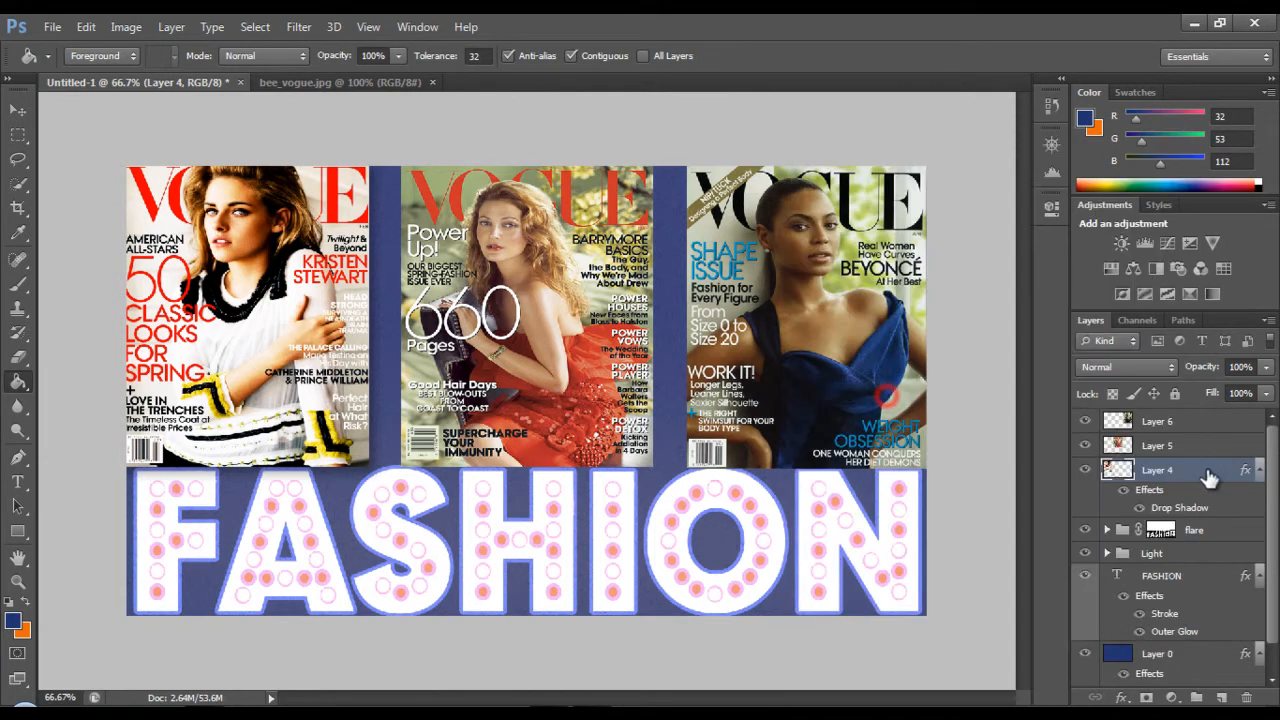
pyautogui.click(1205, 449)
pyautogui.rightClick(1205, 449)
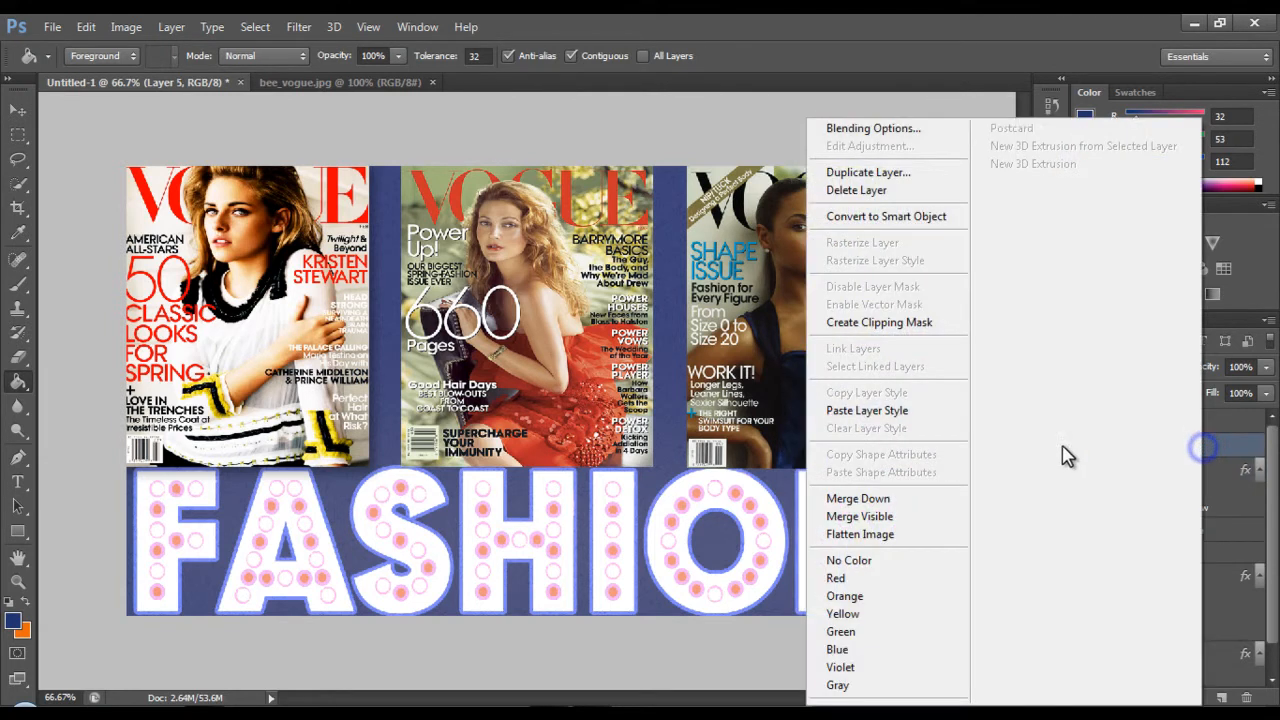
pyautogui.click(886, 409)
pyautogui.click(1180, 420)
pyautogui.rightClick(1189, 419)
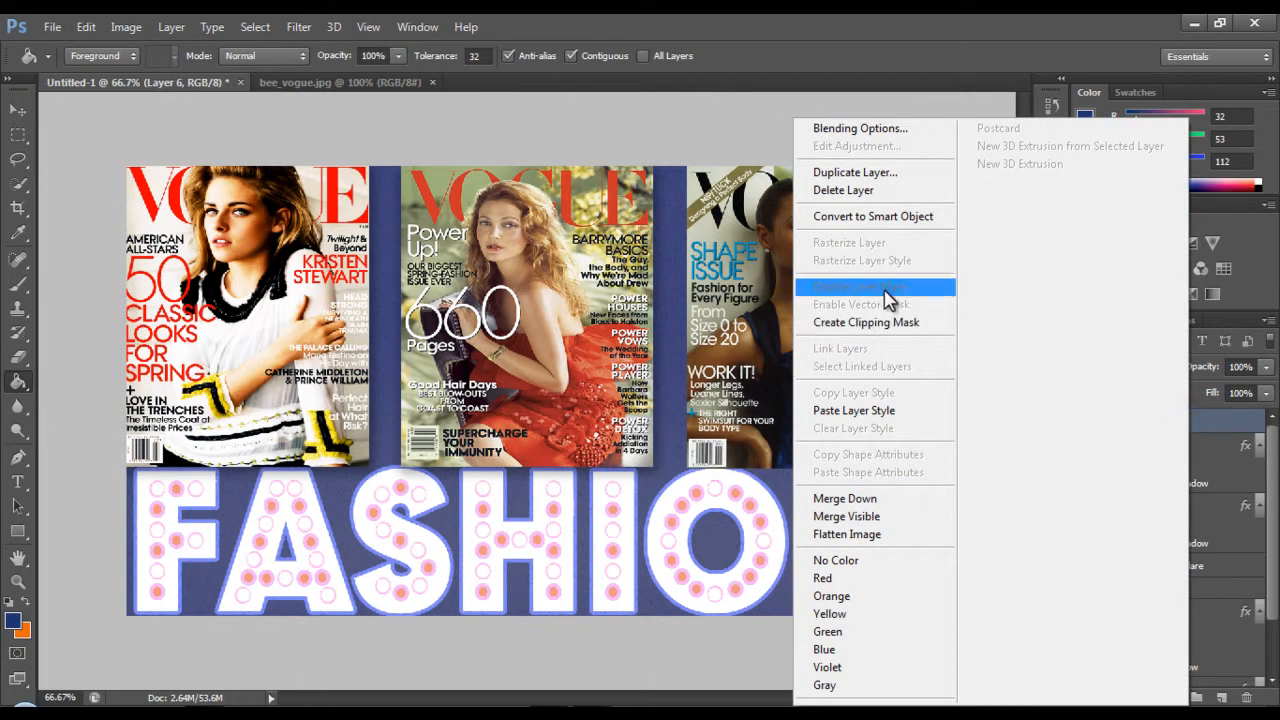
pyautogui.click(876, 410)
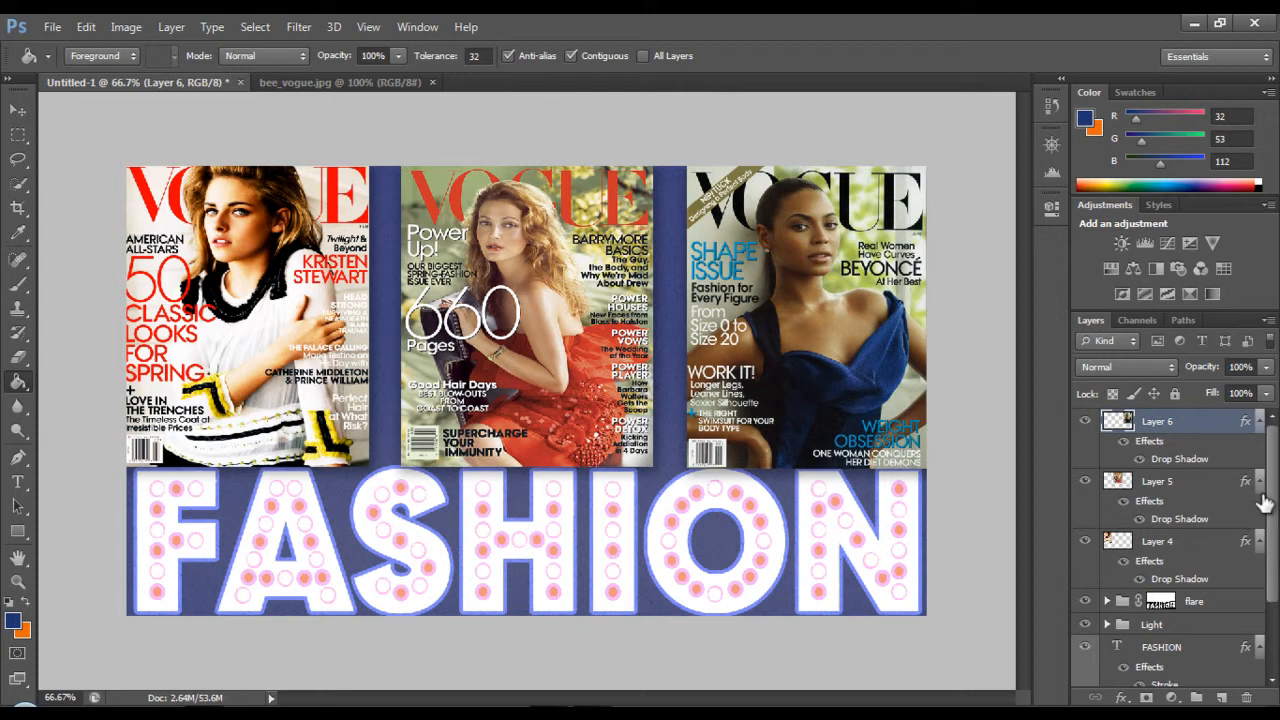
# Select all three cover layers and slightly reduce their height from the bottom edge with Free Transform.
pyautogui.keyDown('ctrl'); pyautogui.click(1186, 484); pyautogui.keyUp('ctrl')
pyautogui.keyDown('ctrl'); pyautogui.click(1192, 544); pyautogui.keyUp('ctrl')
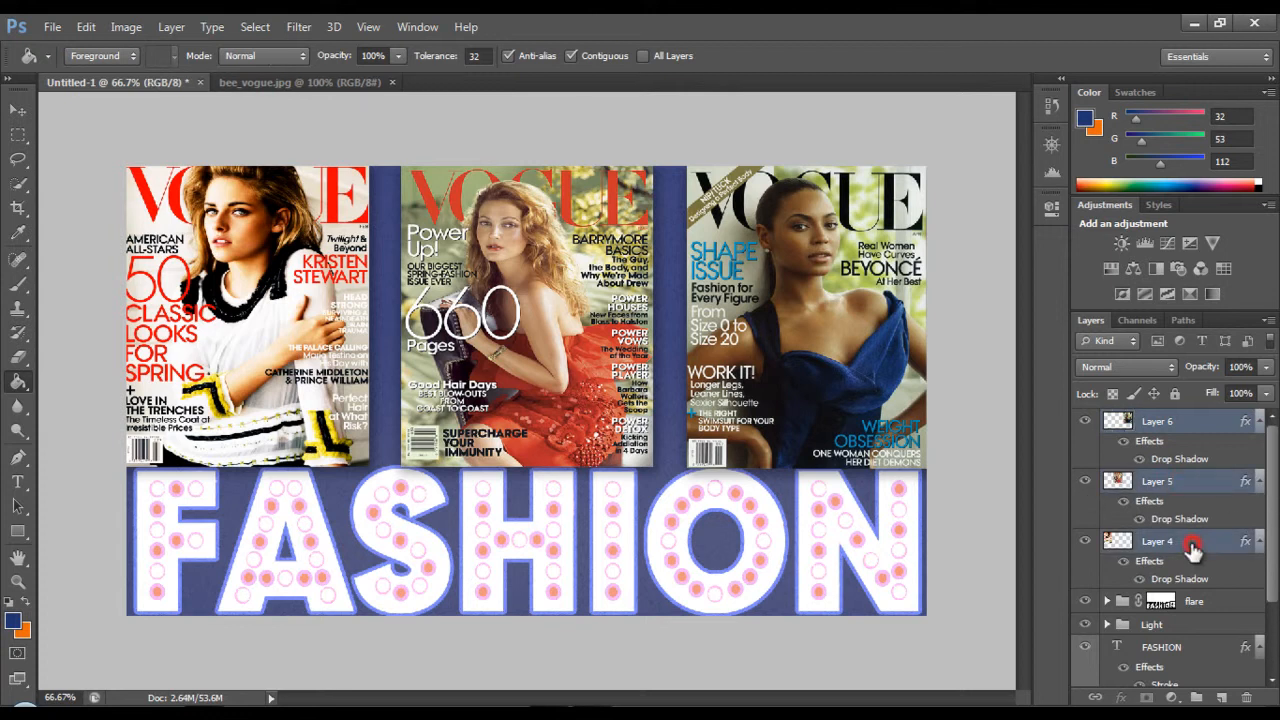
pyautogui.hotkey('ctrl', 't')
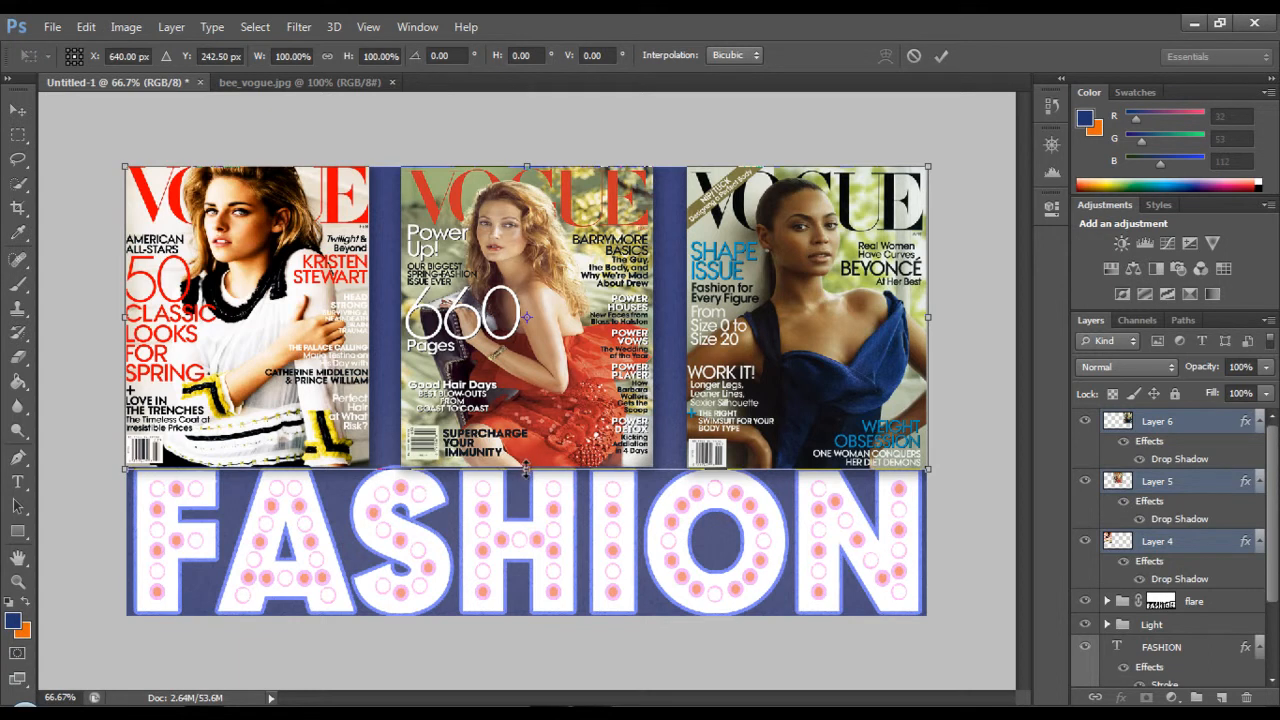
pyautogui.moveTo(526, 471); pyautogui.dragTo(526, 464)
pyautogui.click(941, 56)
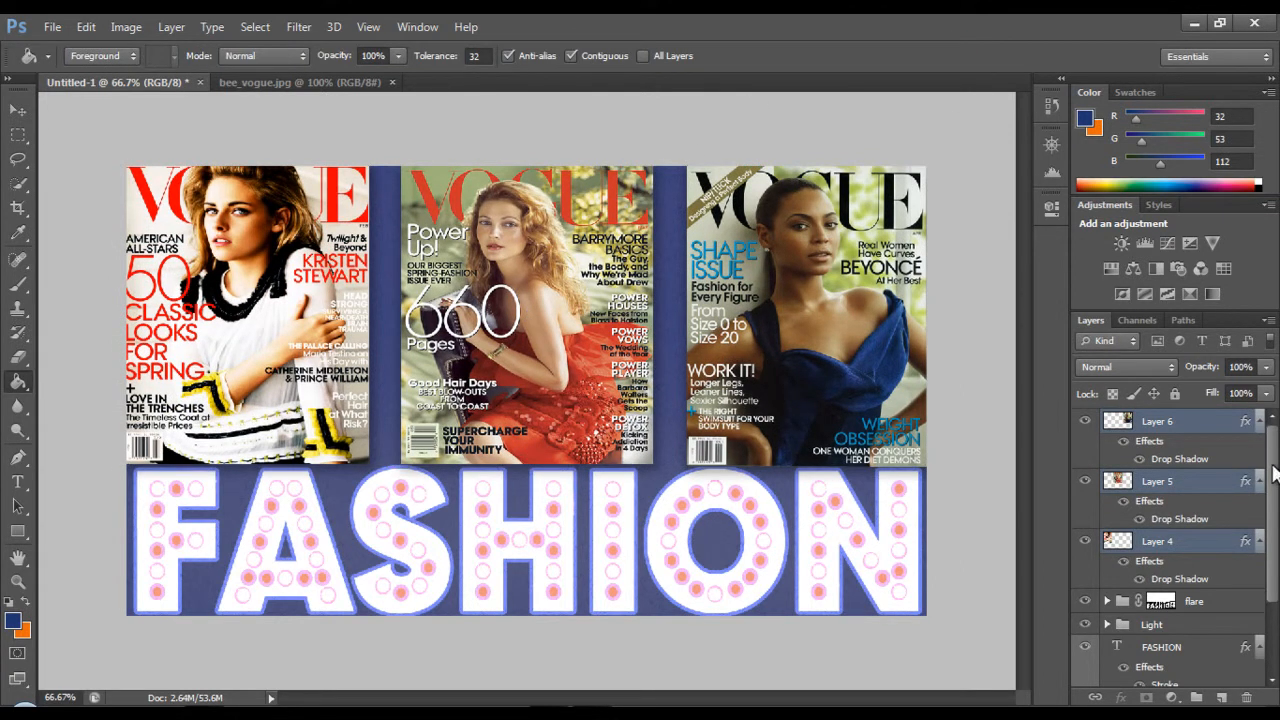
# Add a new layer above the covers and fill it with black.
pyautogui.click(1222, 698)
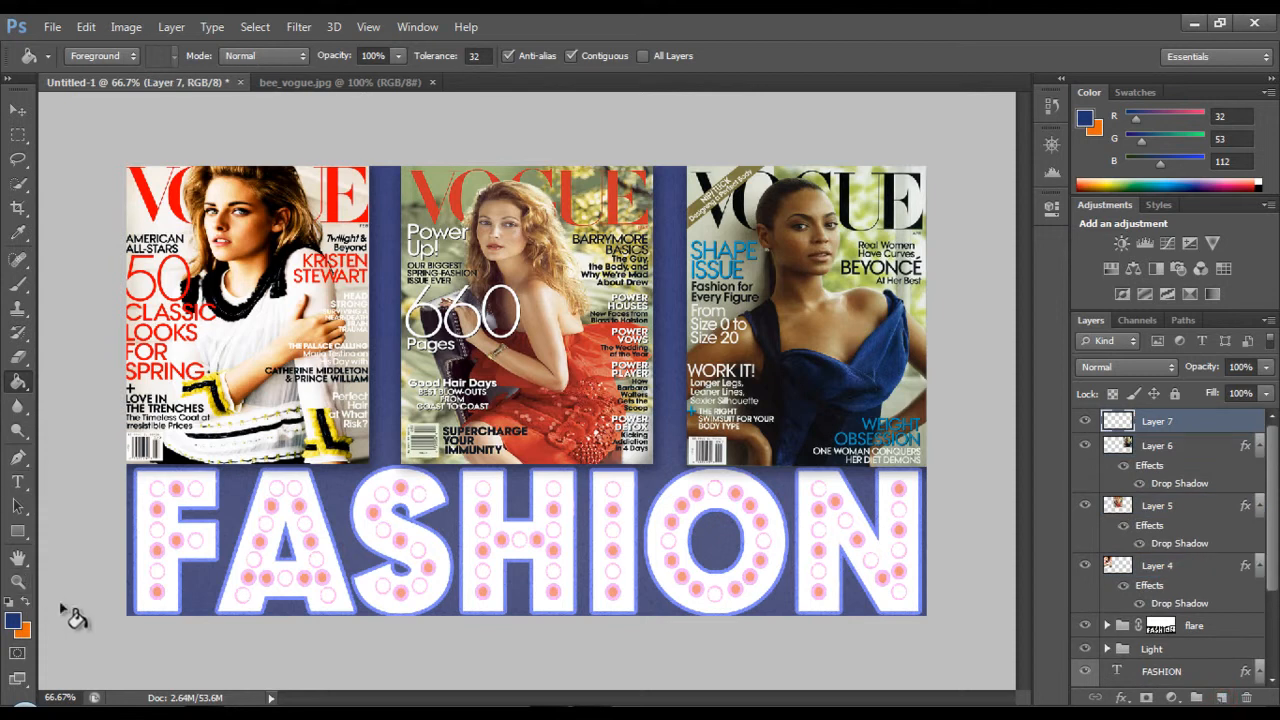
pyautogui.click(12, 625)
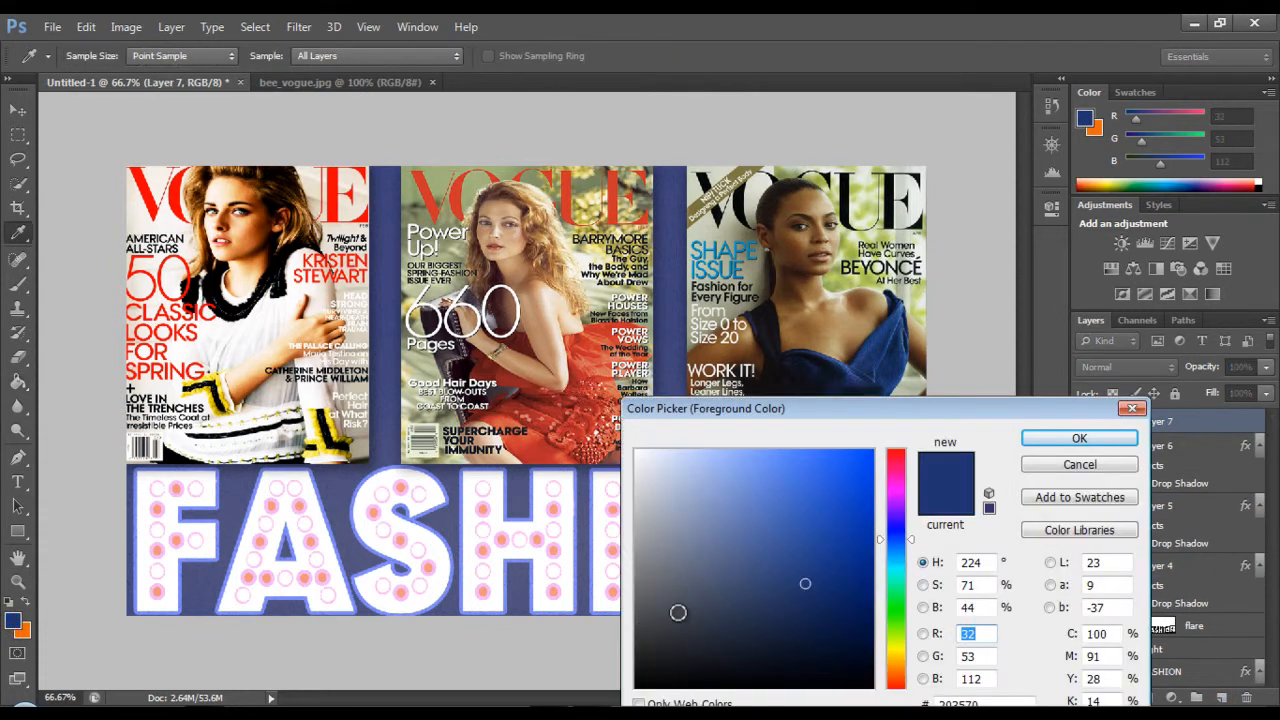
pyautogui.moveTo(677, 611); pyautogui.dragTo(636, 688)
pyautogui.press('g')
pyautogui.click(1079, 438)
pyautogui.click(304, 329)
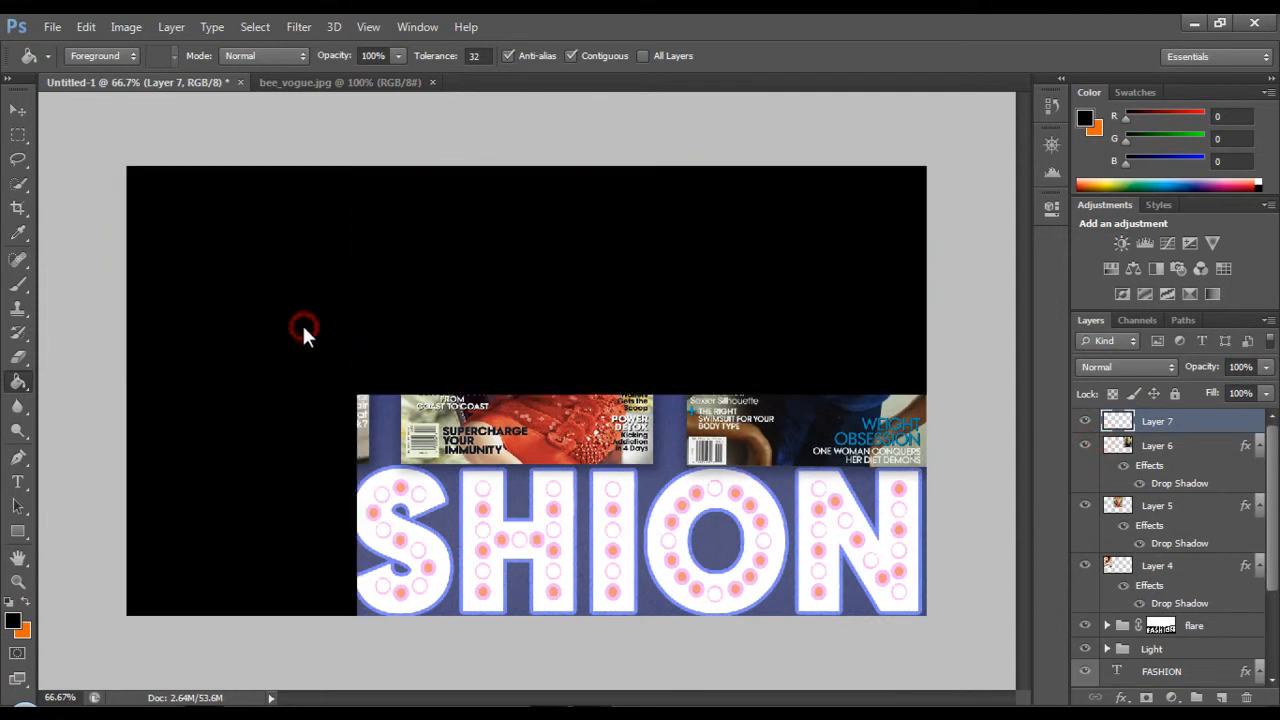
# Render a Movie Prime lens flare at 101% brightness on the black layer.
pyautogui.click(299, 30)
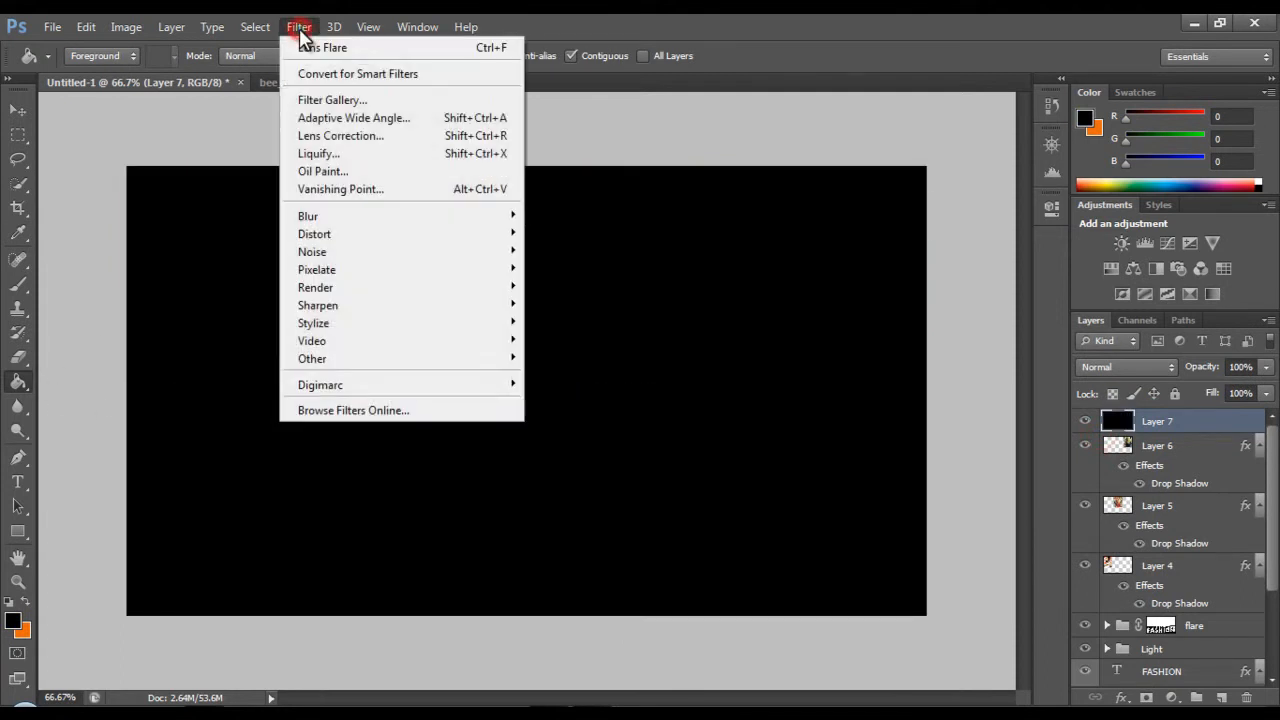
pyautogui.moveTo(331, 286)
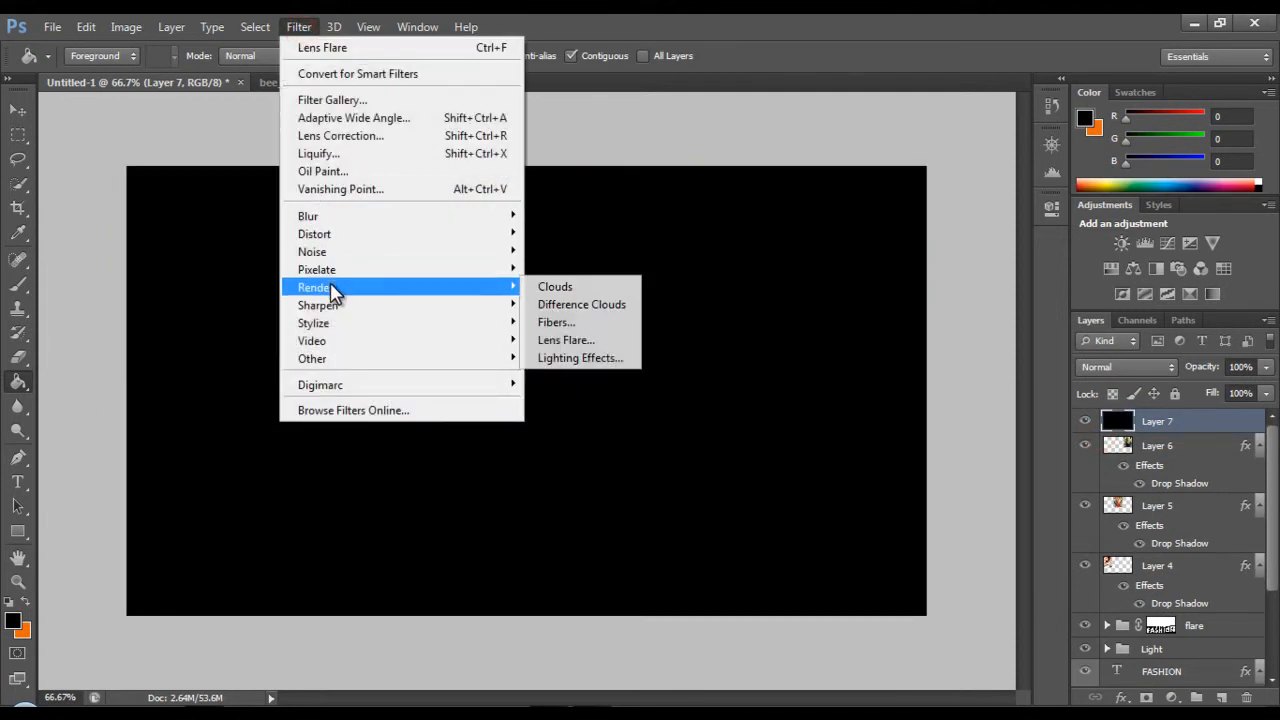
pyautogui.click(555, 342)
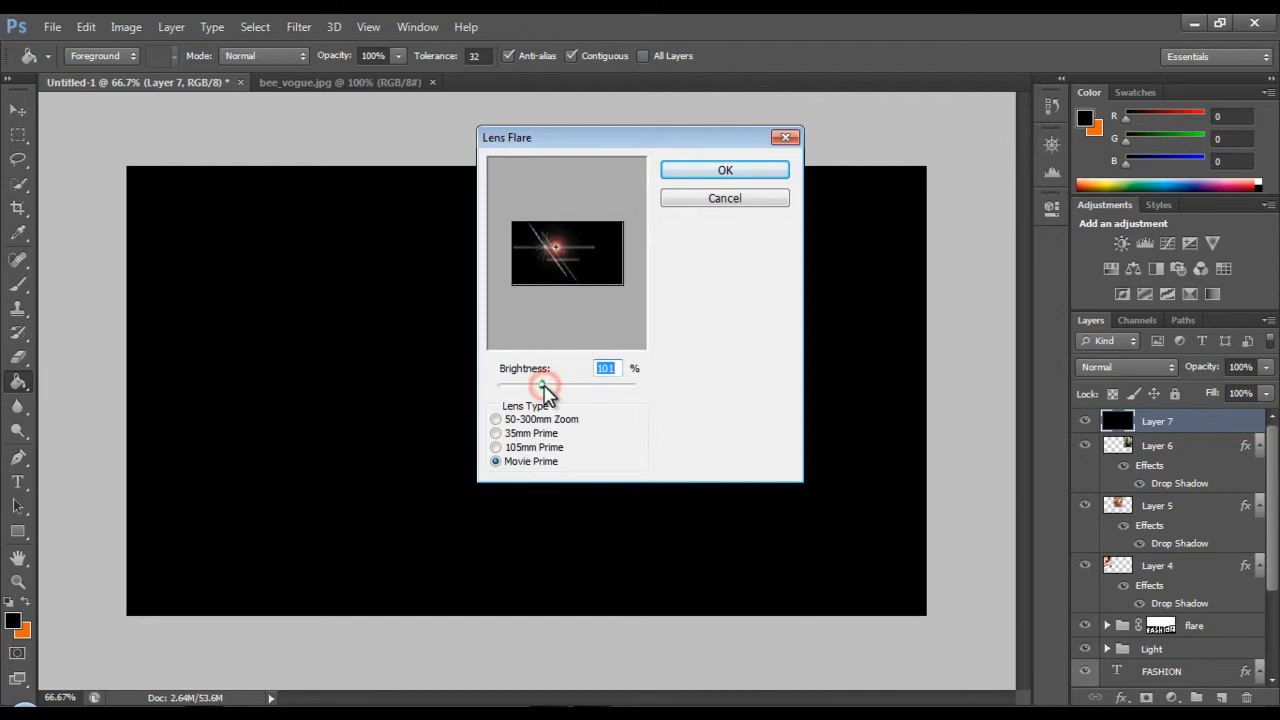
pyautogui.click(751, 172)
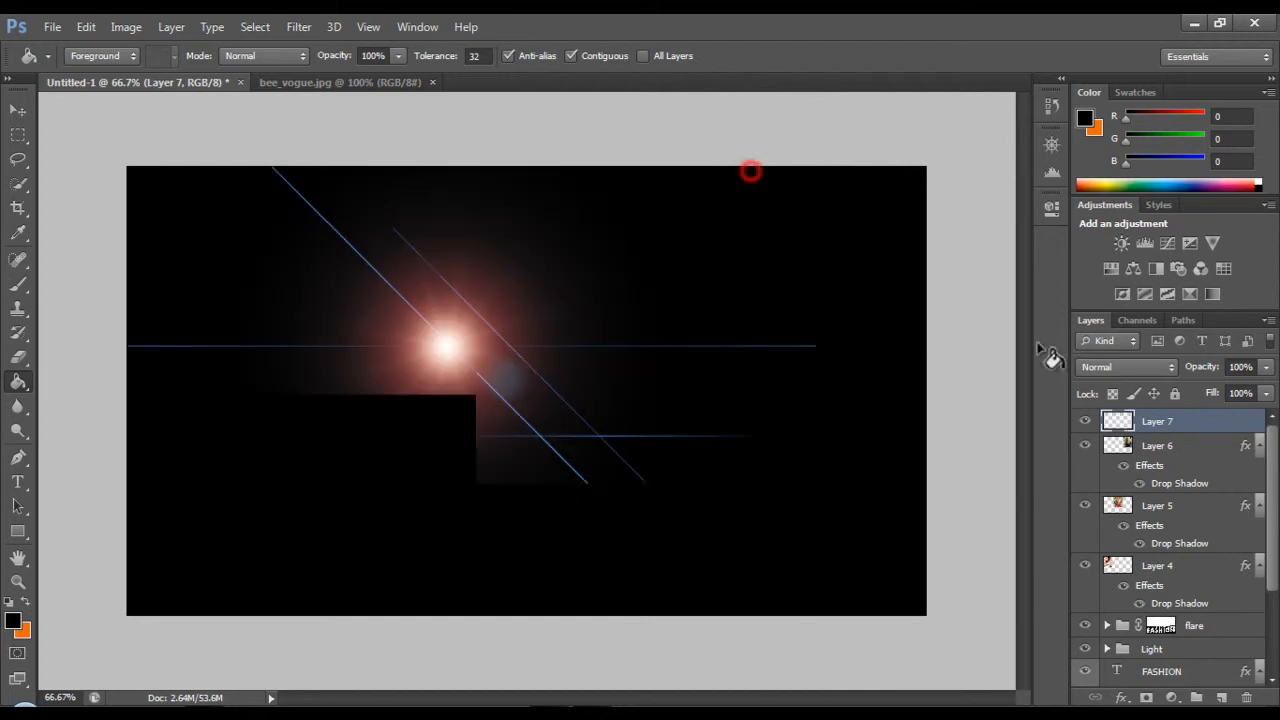
# Blend the flare layer in Lighten mode, then duplicate it so a flare sits atop each gap between the covers.
pyautogui.click(1150, 366)
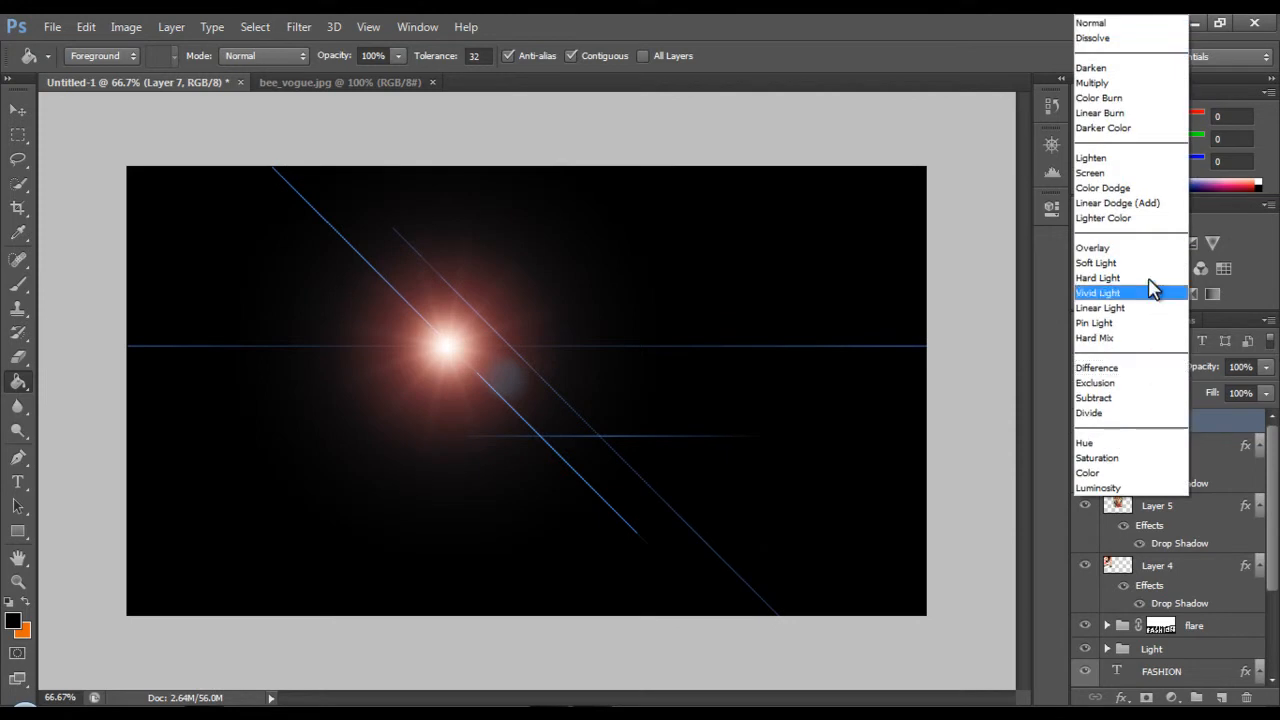
pyautogui.click(1128, 158)
pyautogui.click(18, 110)
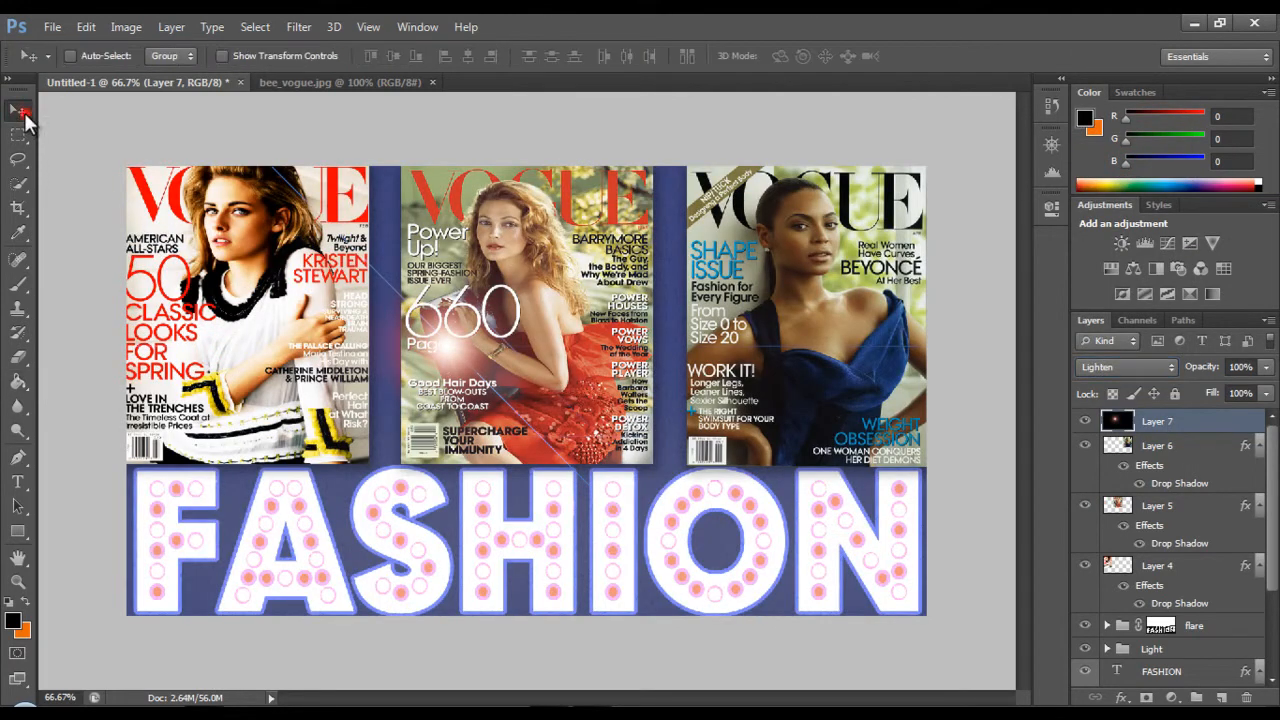
pyautogui.moveTo(456, 347); pyautogui.dragTo(676, 191)
pyautogui.hotkey('ctrl', 'j')
# Lower the opacity of both flare layers, Layer 7 copy and Layer 7, to 83%.
pyautogui.click(1263, 367)
pyautogui.moveTo(1257, 391); pyautogui.dragTo(1252, 397)
pyautogui.click(1250, 443)
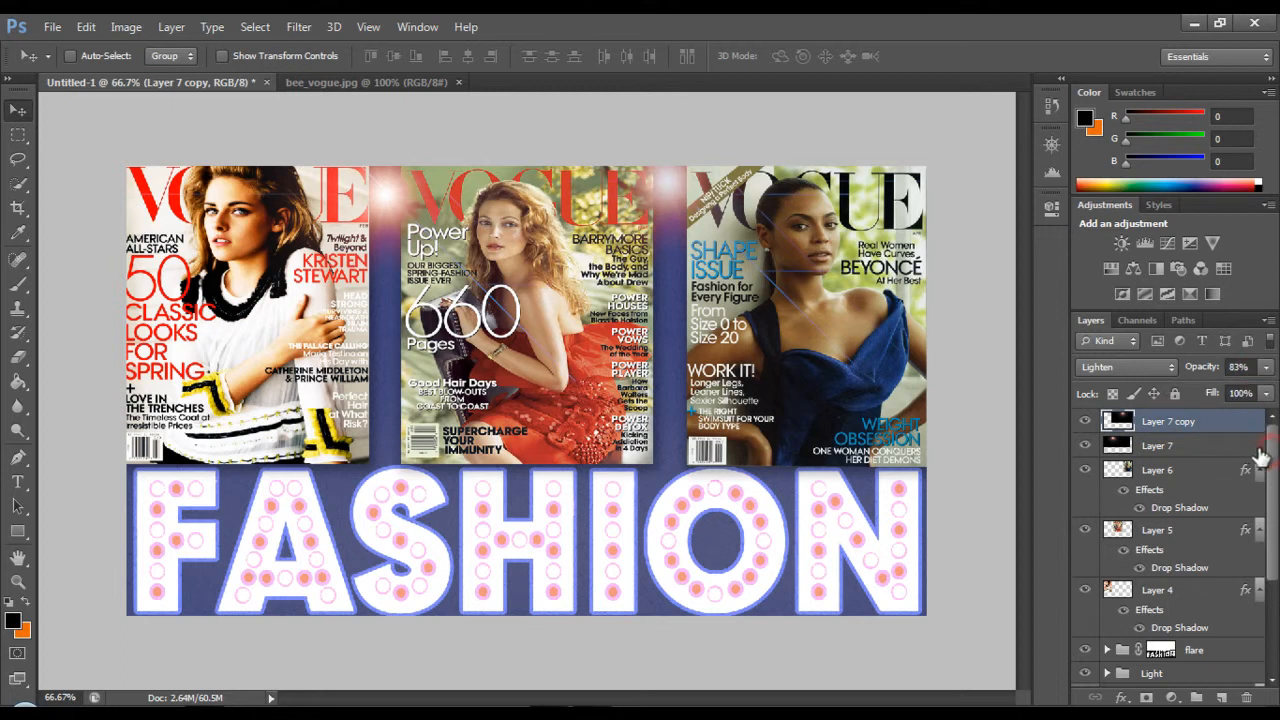
pyautogui.click(1255, 443)
pyautogui.click(1265, 367)
pyautogui.moveTo(1262, 391); pyautogui.dragTo(1251, 395)
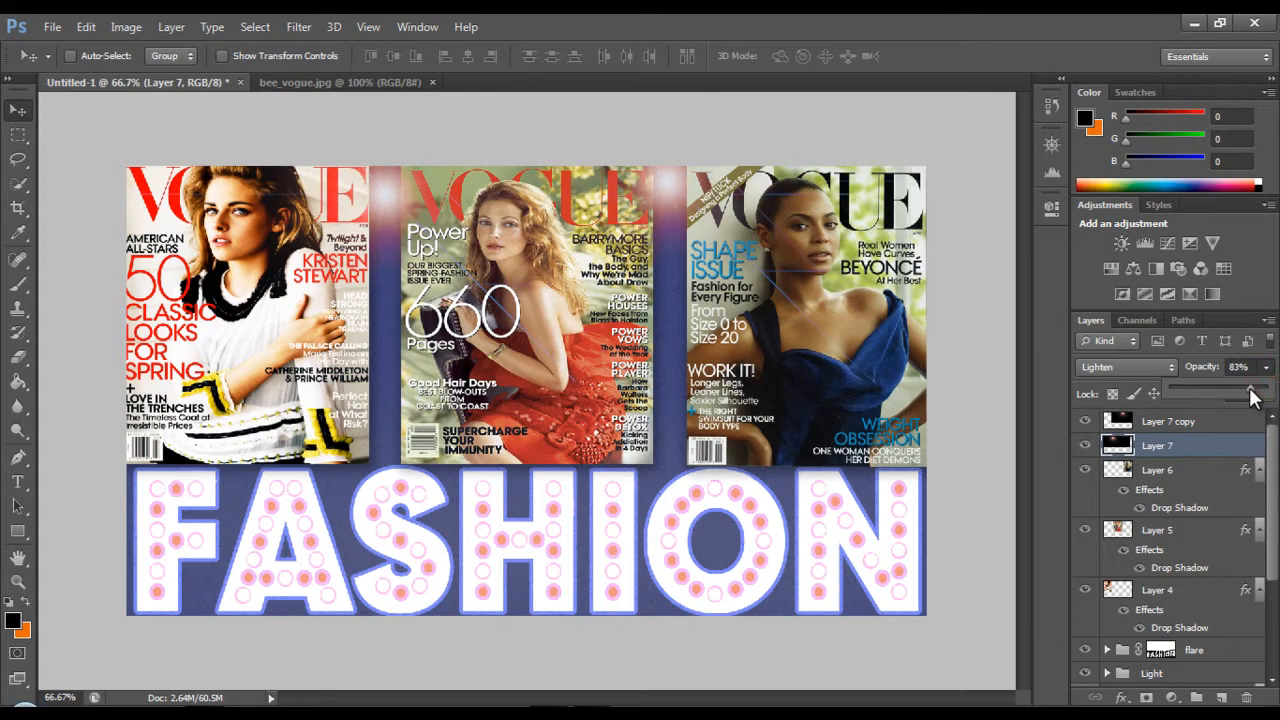
# Add a layer mask to Layer 7 and brush black on it to hide the flare's stray streaks over the covers.
pyautogui.click(1218, 445)
pyautogui.click(1219, 429)
pyautogui.click(1220, 446)
pyautogui.click(1150, 699)
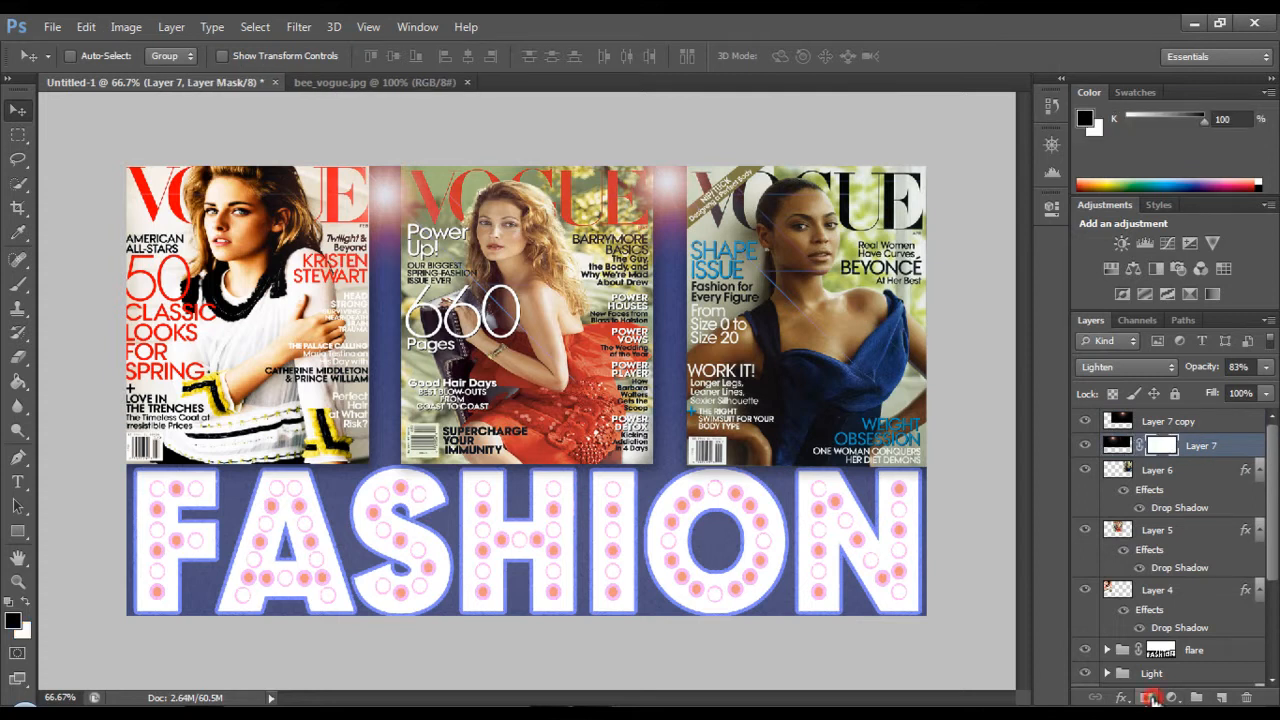
pyautogui.click(17, 285)
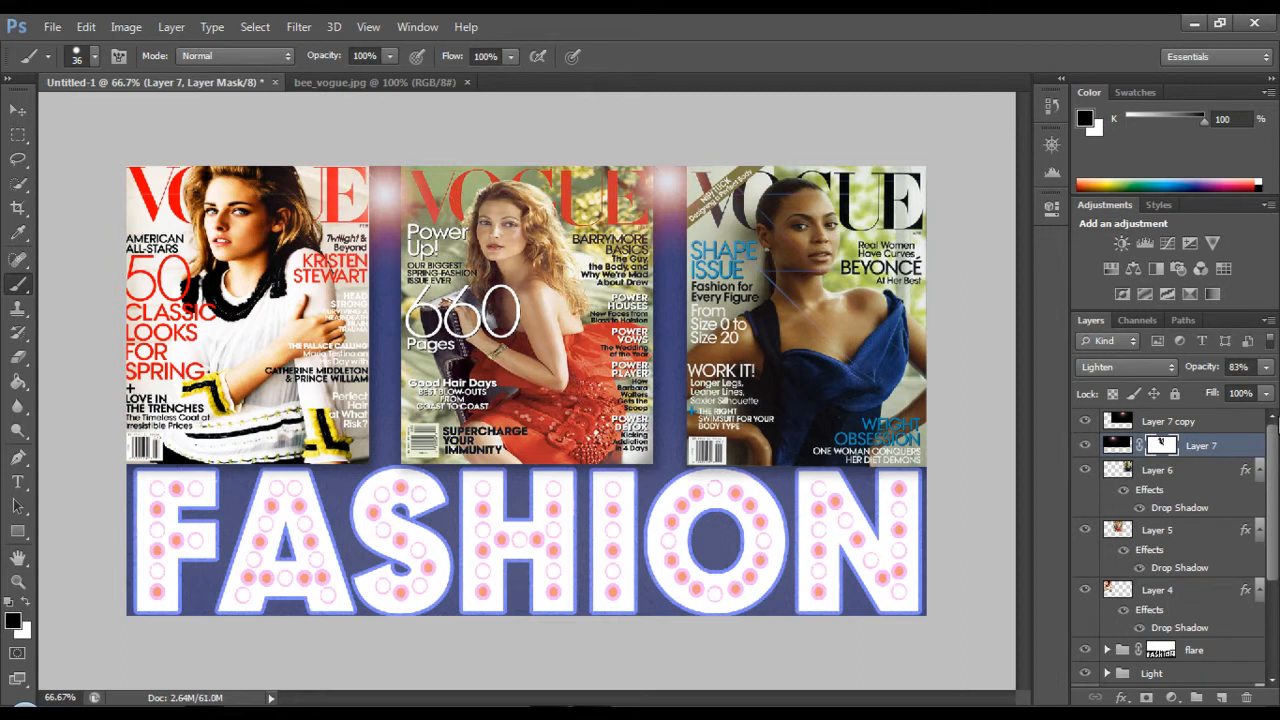
# Add a layer mask to Layer 7 copy and paint out the flare streaks over the third cover.
pyautogui.click(1186, 421)
pyautogui.click(1145, 696)
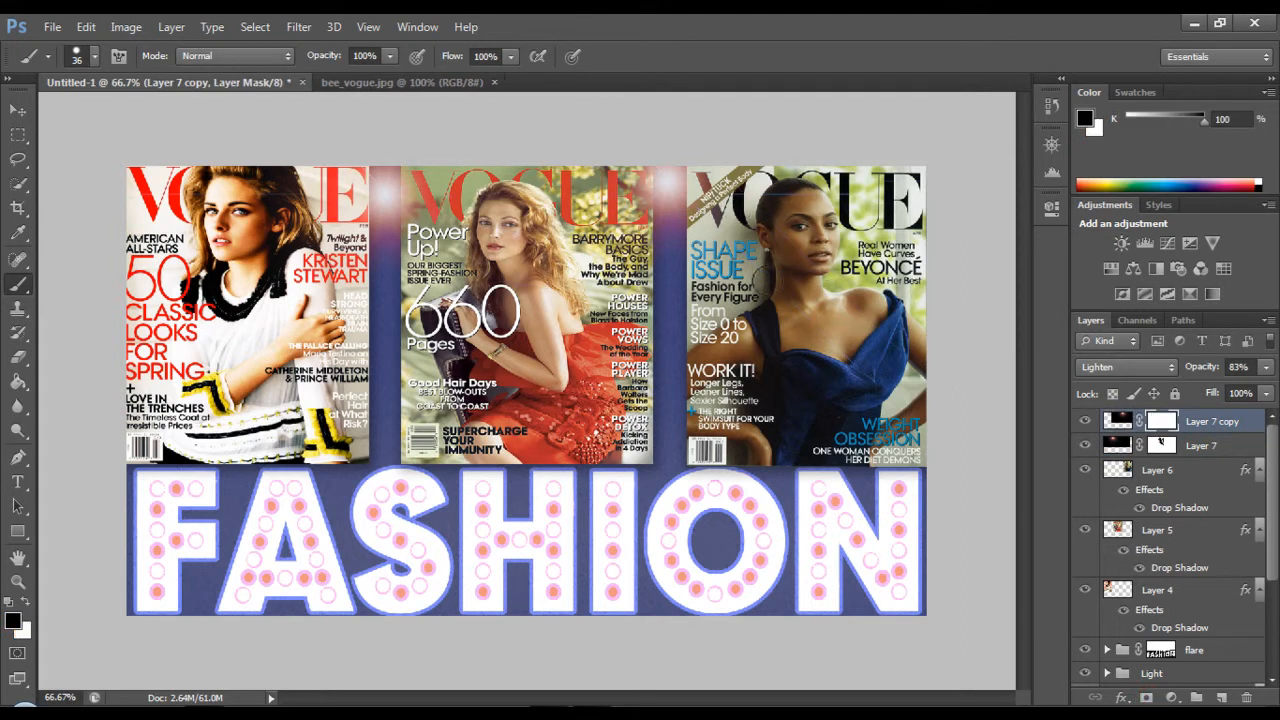
pyautogui.moveTo(912, 334); pyautogui.dragTo(912, 394)
# Close the bee_vogue.jpg document.
pyautogui.click(441, 83)
pyautogui.click(492, 83)
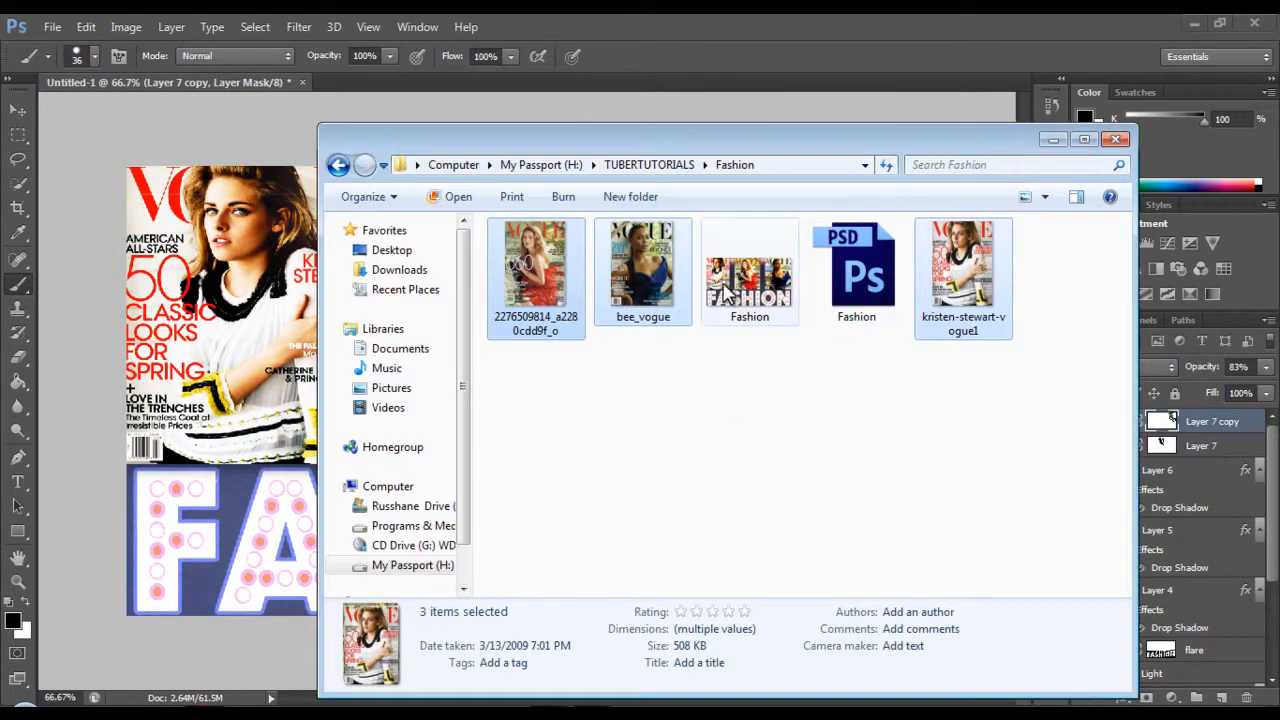
# Open the Fashion PNG from the Fashion folder to view the finished reference design, and return to the Photoshop document.
pyautogui.click(742, 292)
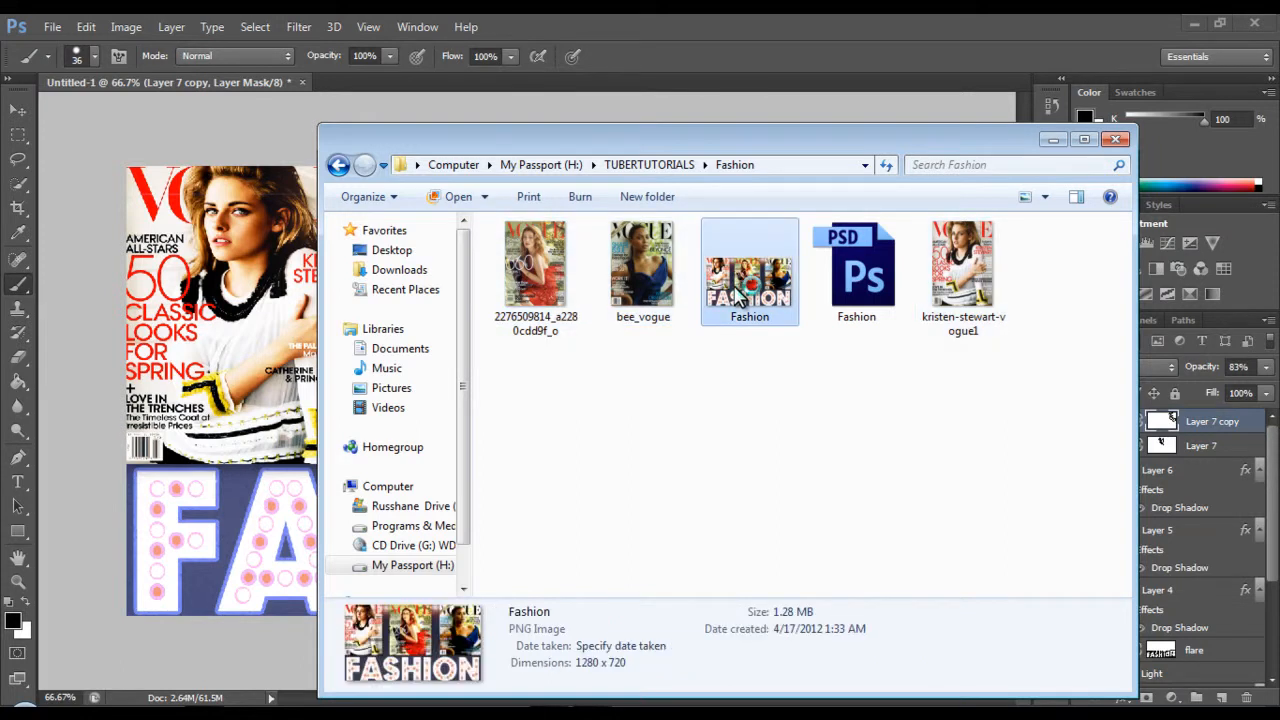
pyautogui.doubleClick(738, 292)
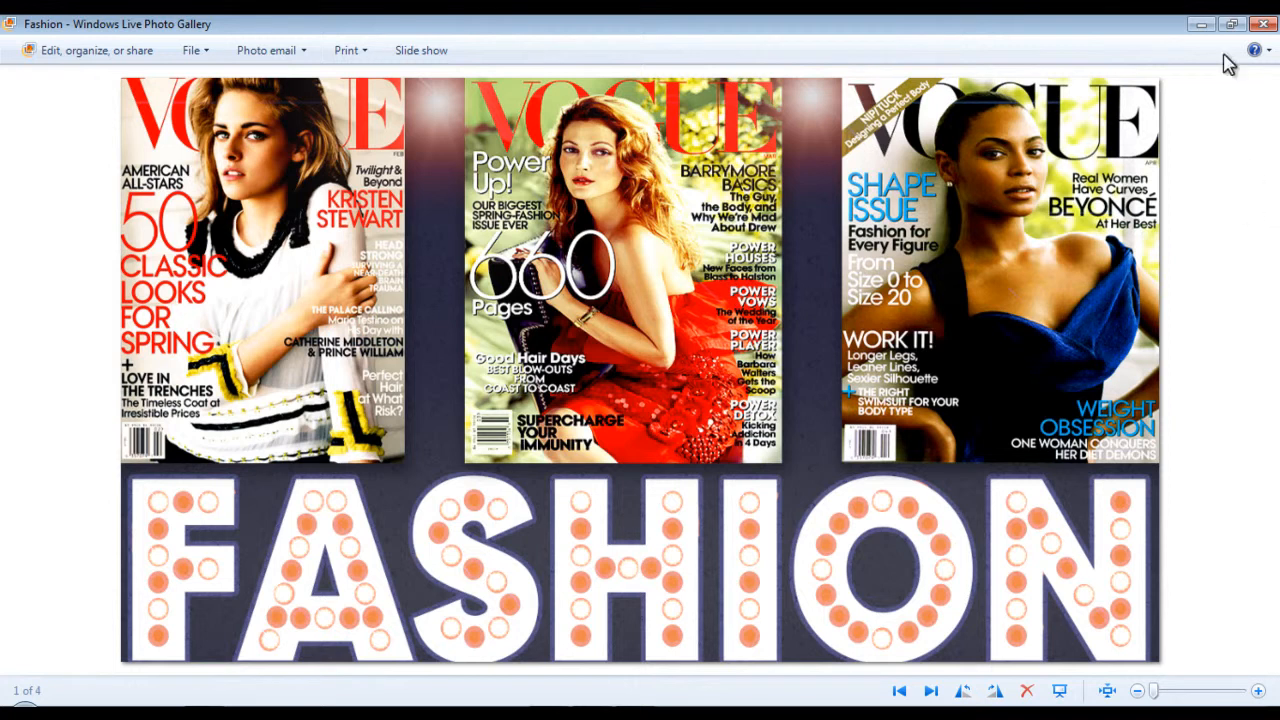
pyautogui.click(1201, 24)
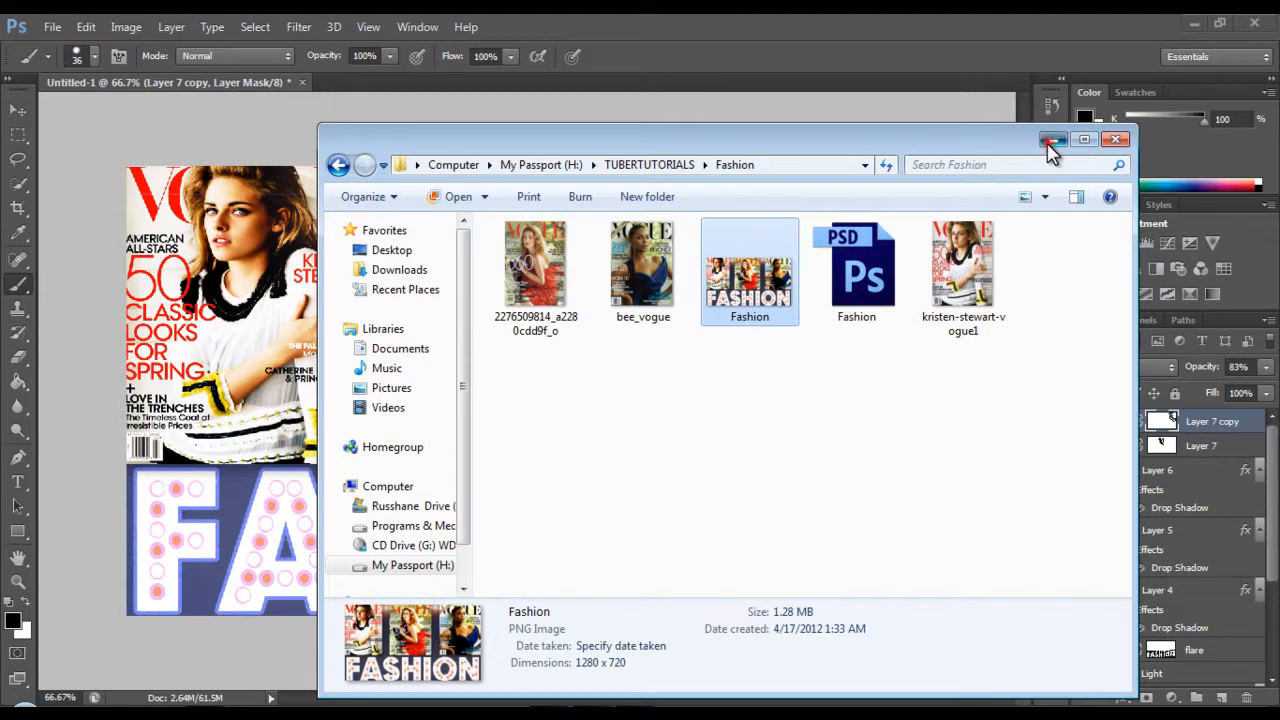
pyautogui.click(1052, 141)
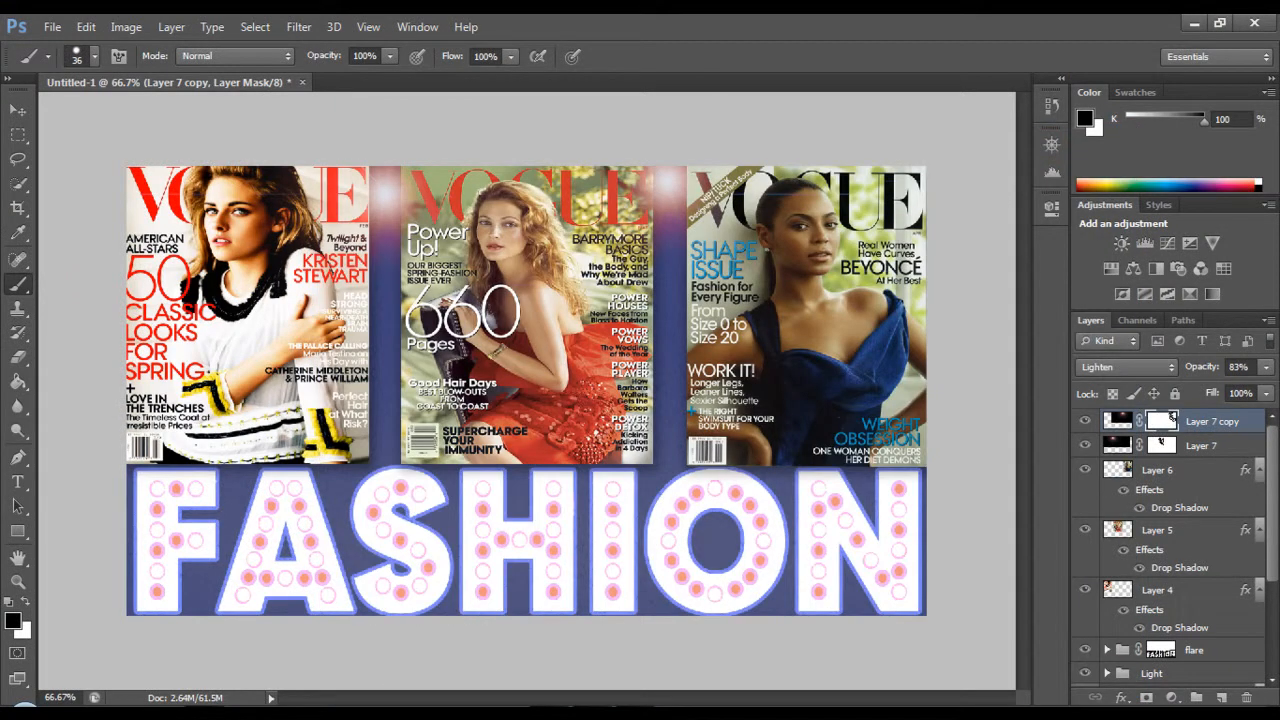